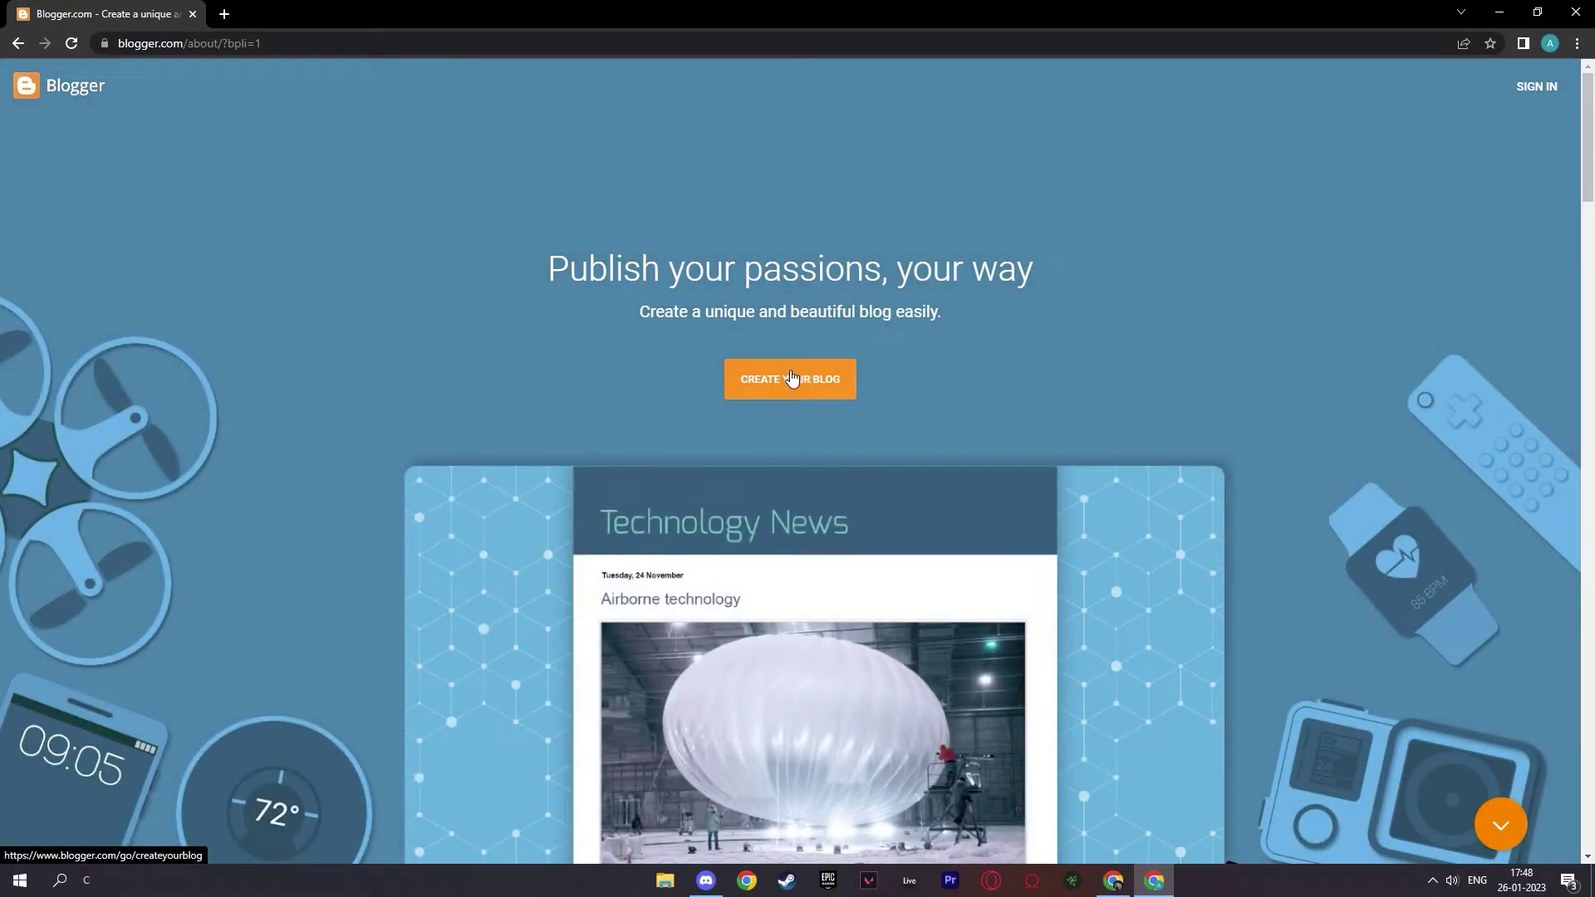
# Start a new blog under the second Google account and enter the title 'VLOG? no BLOG'
pyautogui.click(791, 379)
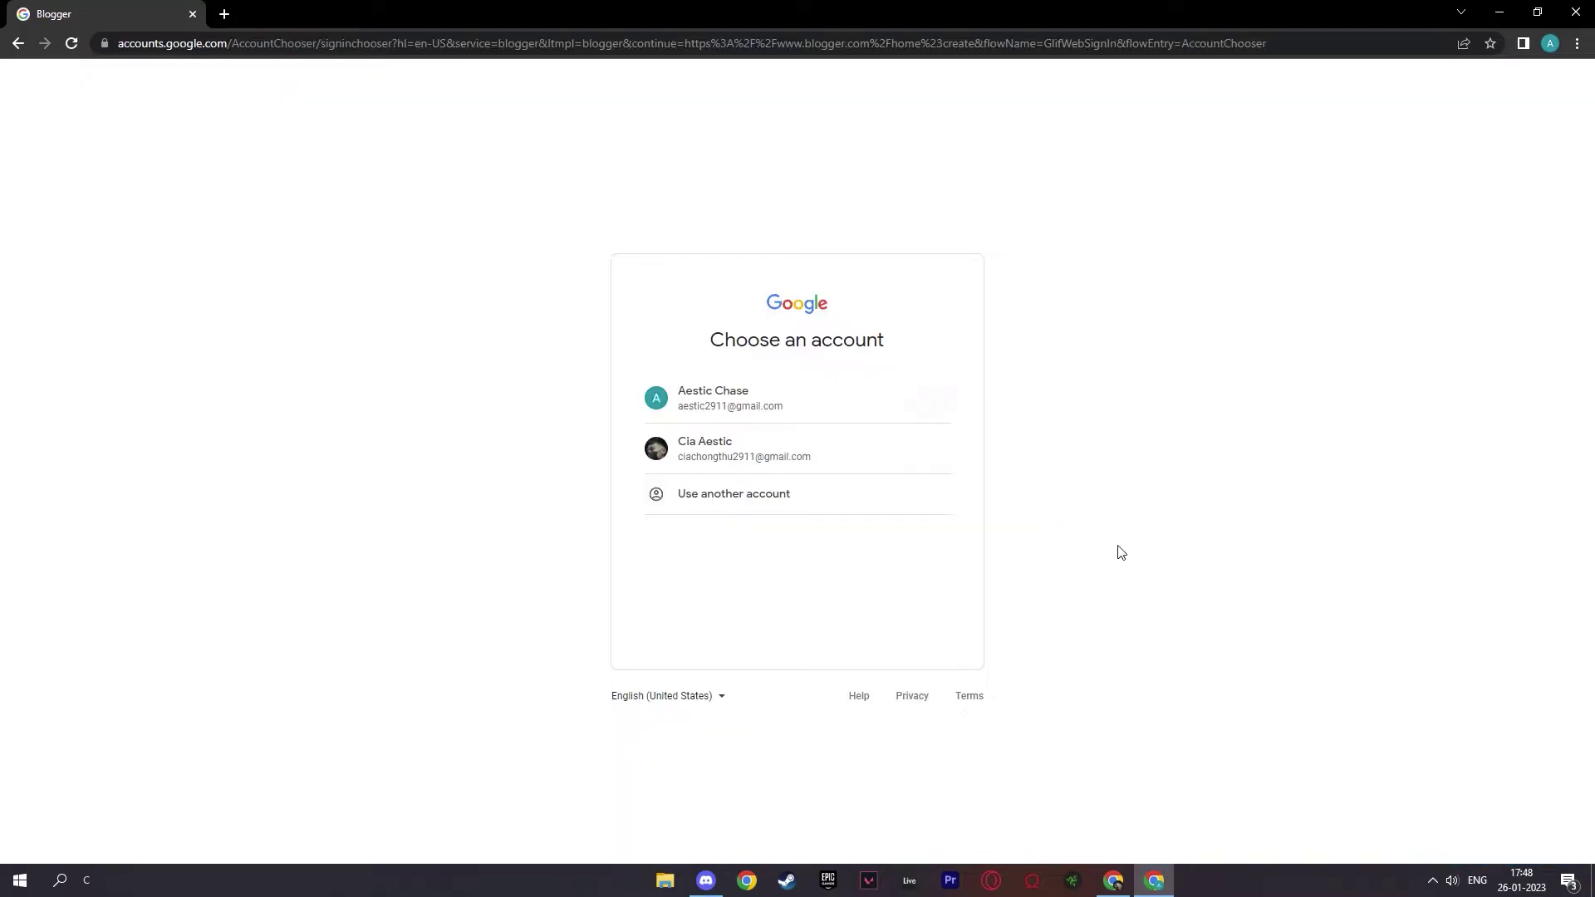
pyautogui.click(921, 457)
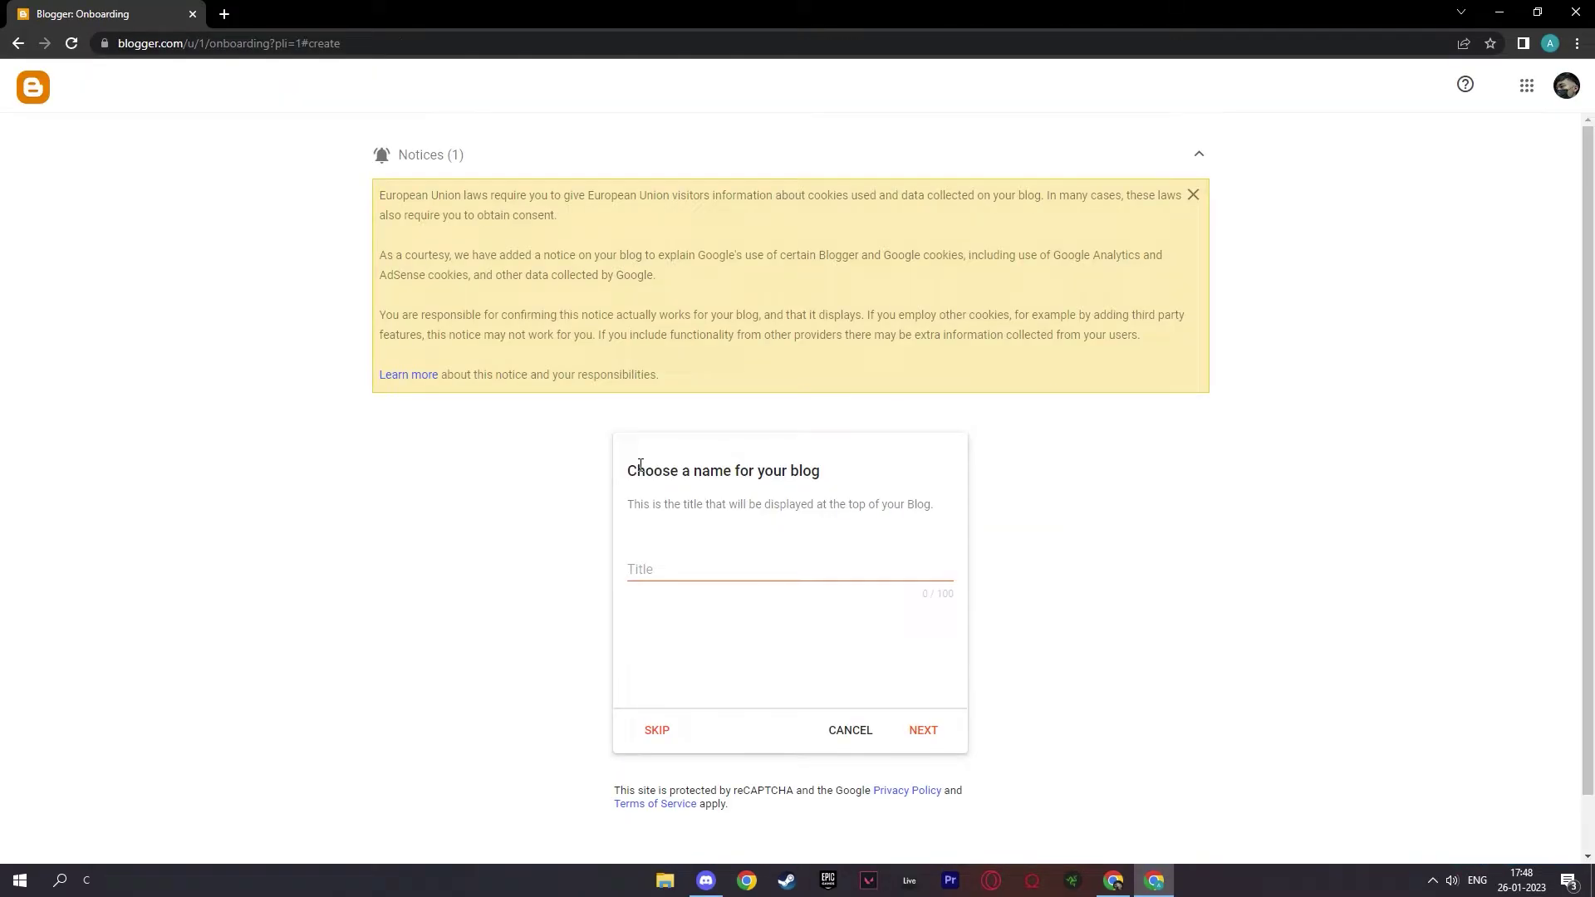
pyautogui.moveTo(631, 471); pyautogui.dragTo(826, 466)
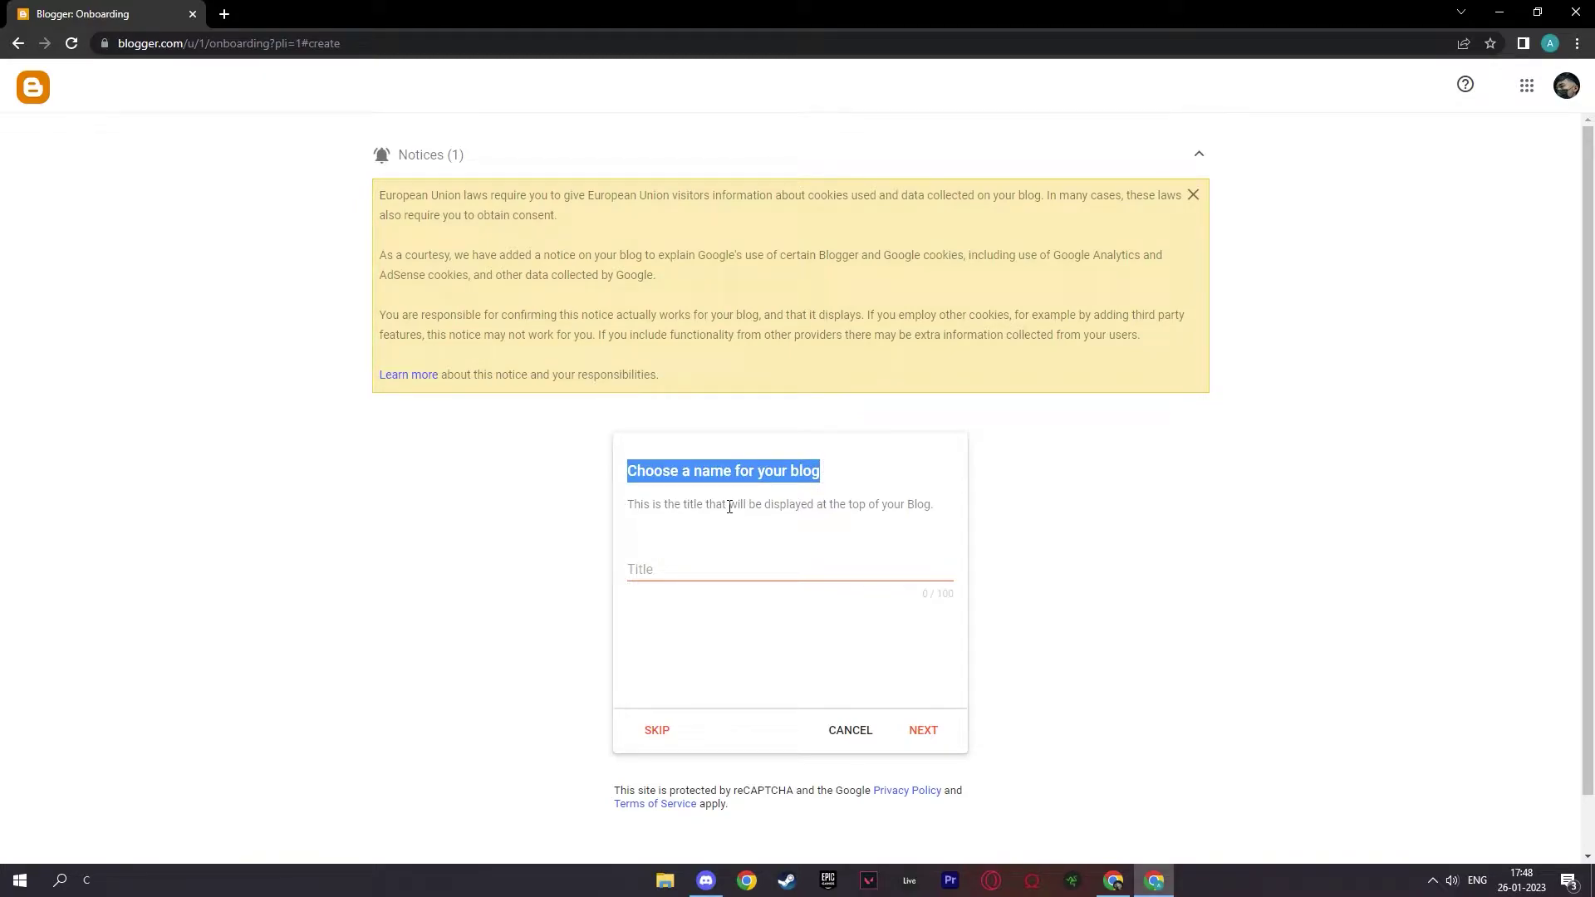
pyautogui.moveTo(729, 506); pyautogui.dragTo(930, 520)
pyautogui.click(934, 523)
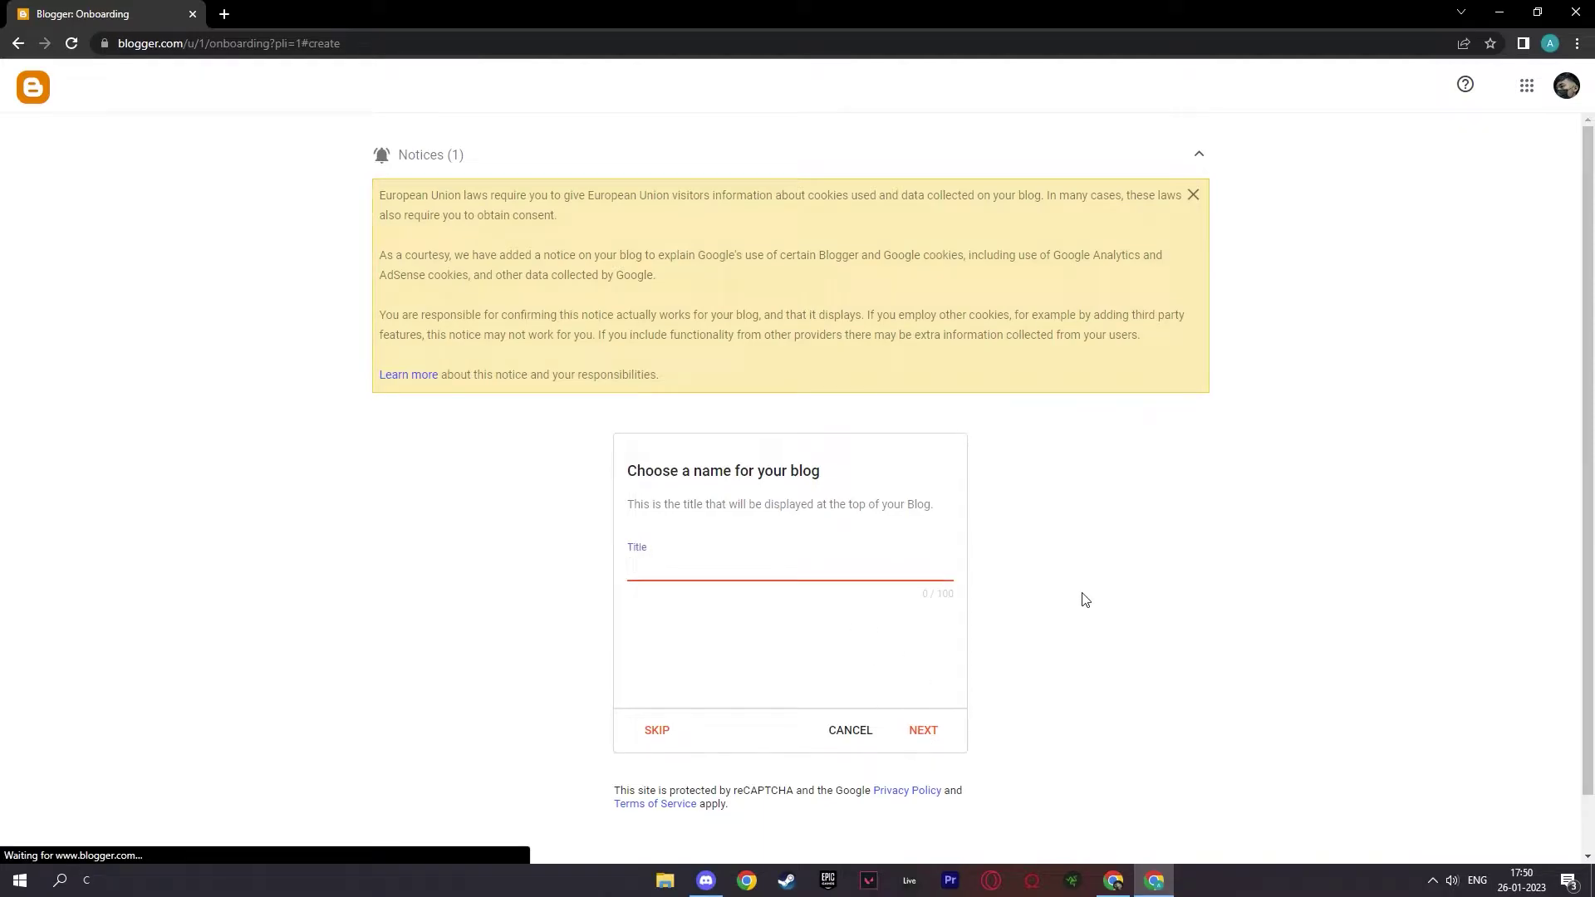
pyautogui.write('VLOG? n')
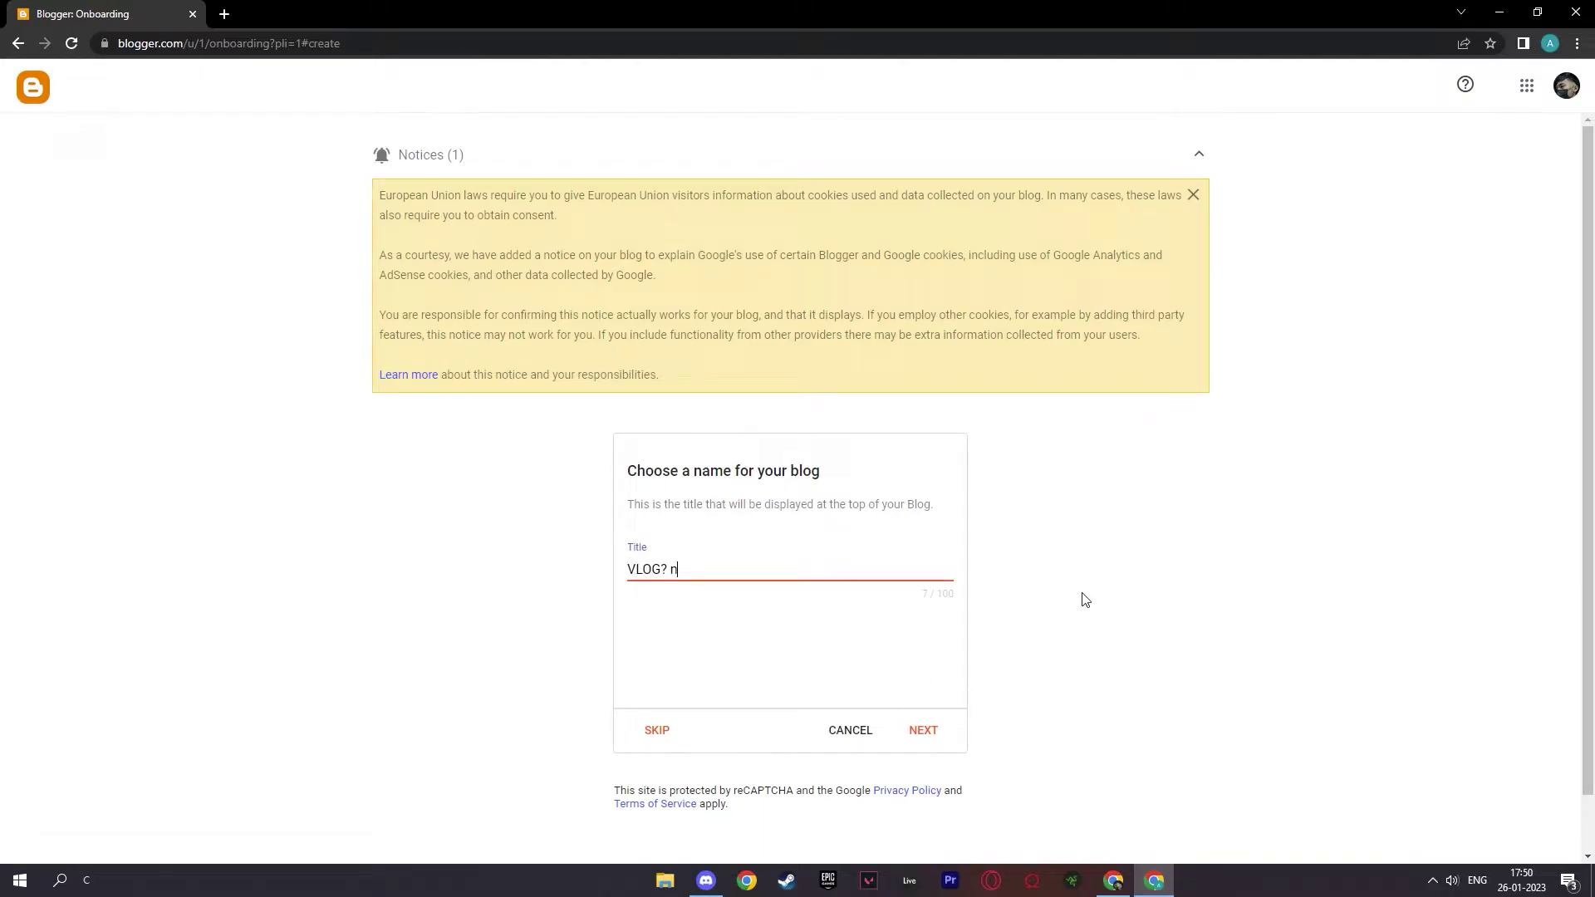
pyautogui.write('o BLOG')
# Move on to the blog address step and focus the Address field
pyautogui.click(913, 733)
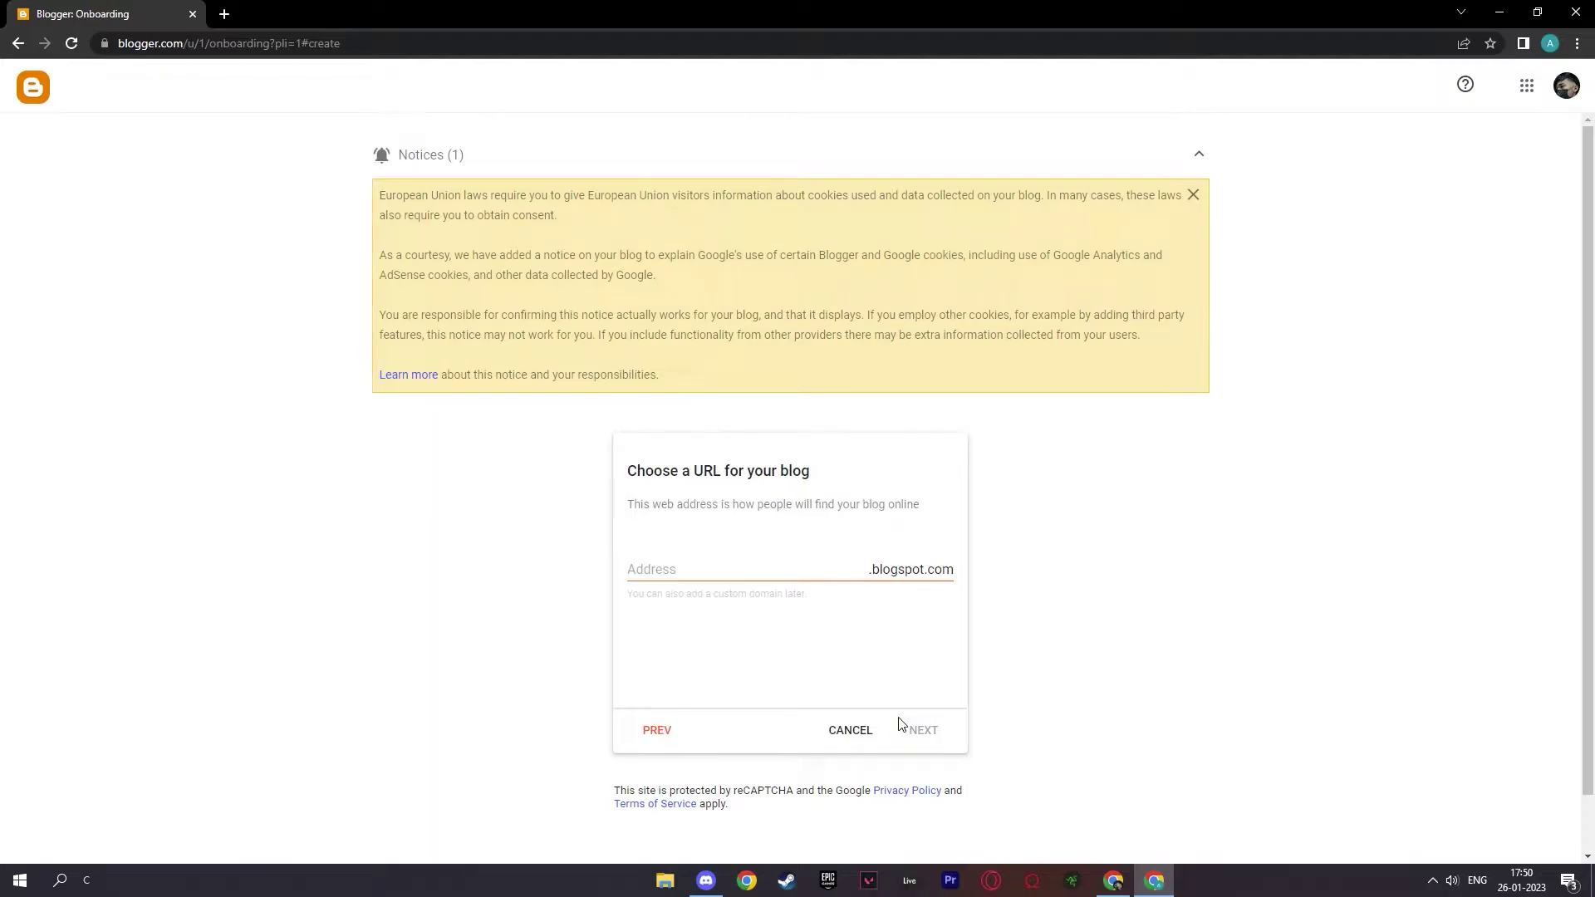
pyautogui.click(743, 567)
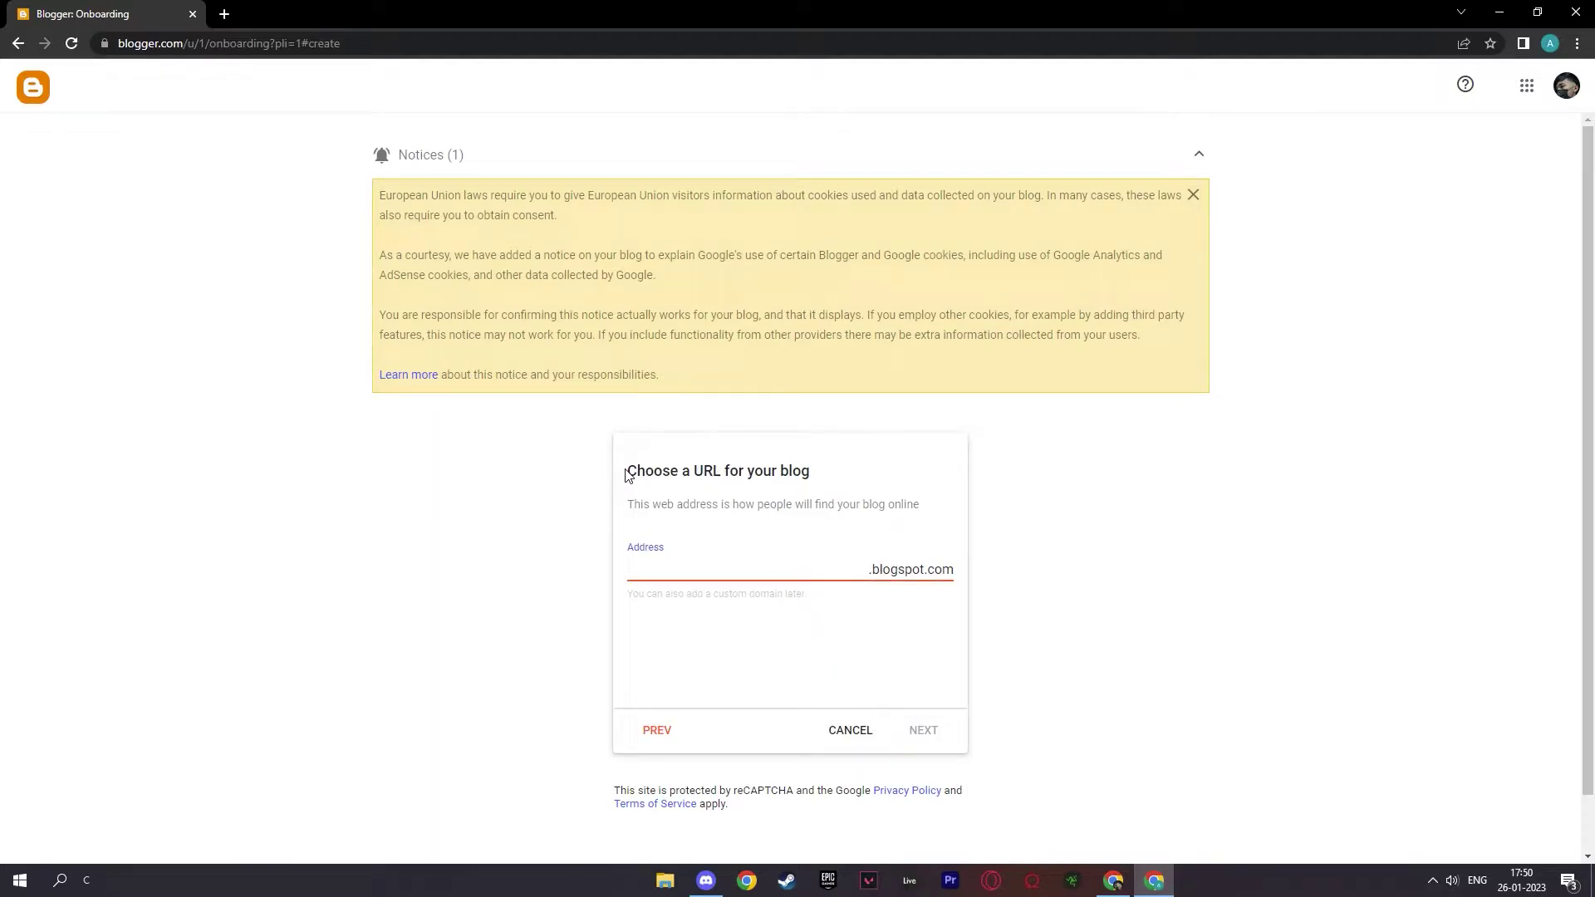
pyautogui.moveTo(627, 473); pyautogui.dragTo(811, 475)
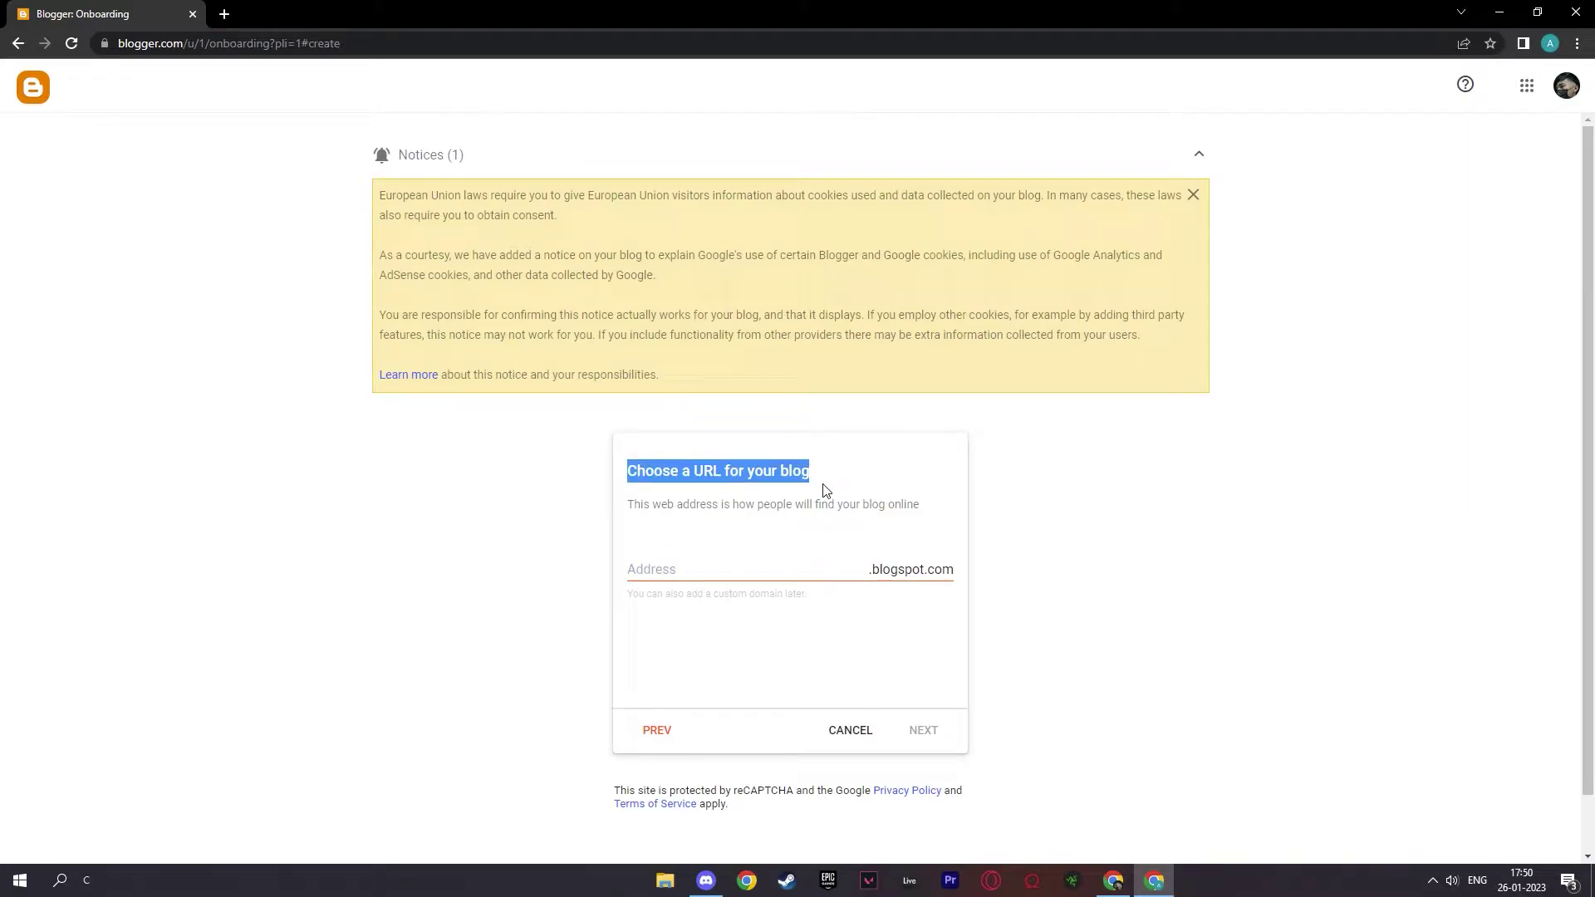
pyautogui.moveTo(651, 505); pyautogui.dragTo(936, 520)
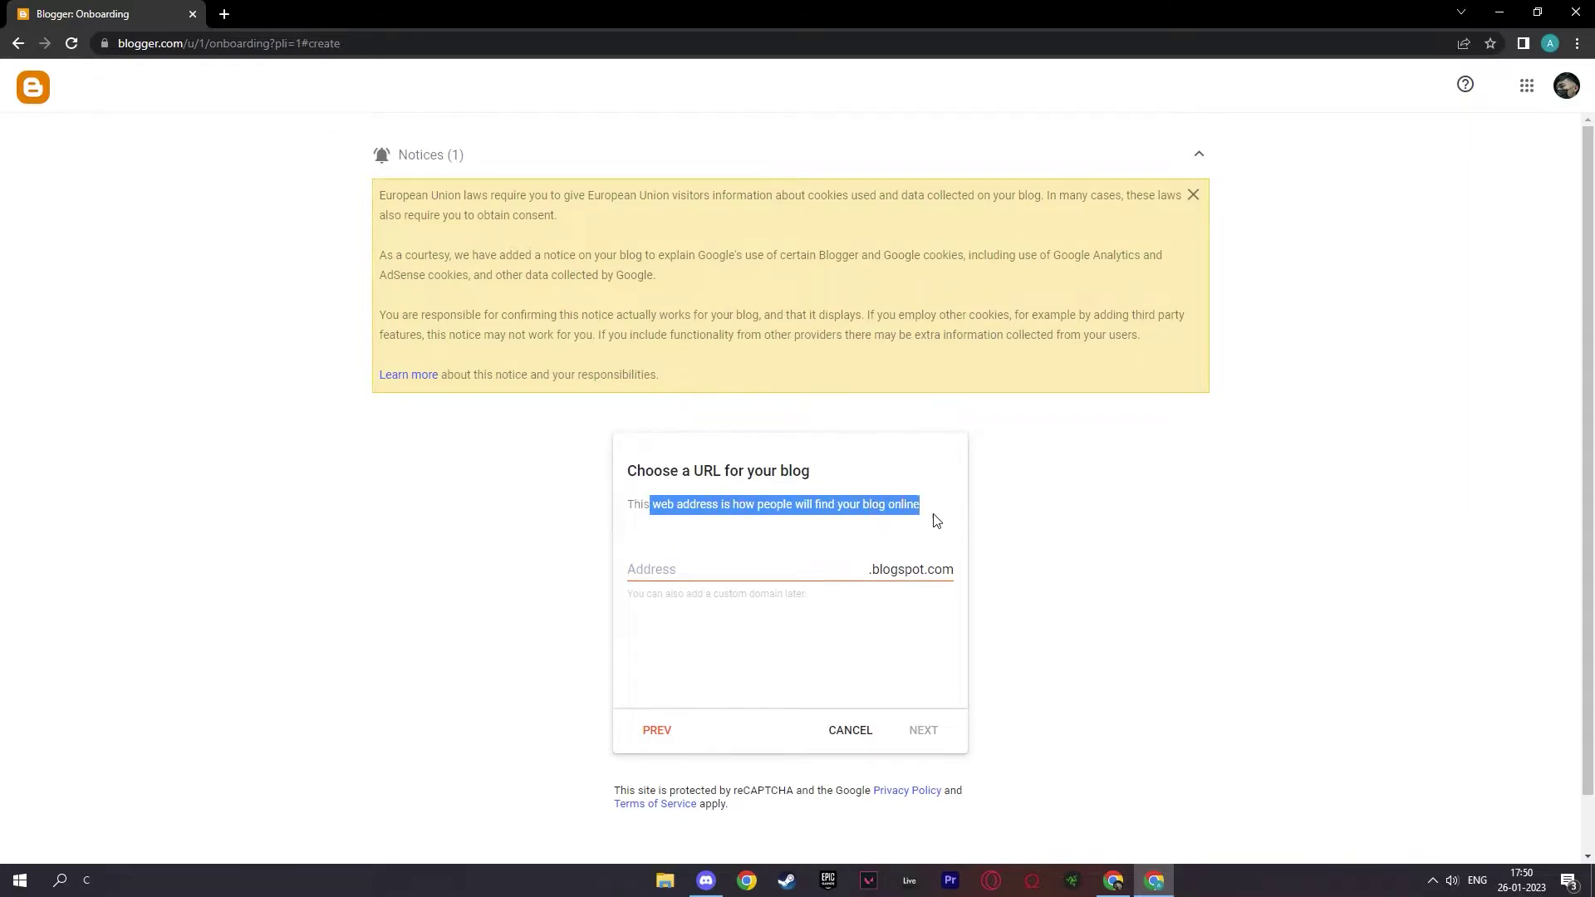
pyautogui.click(747, 568)
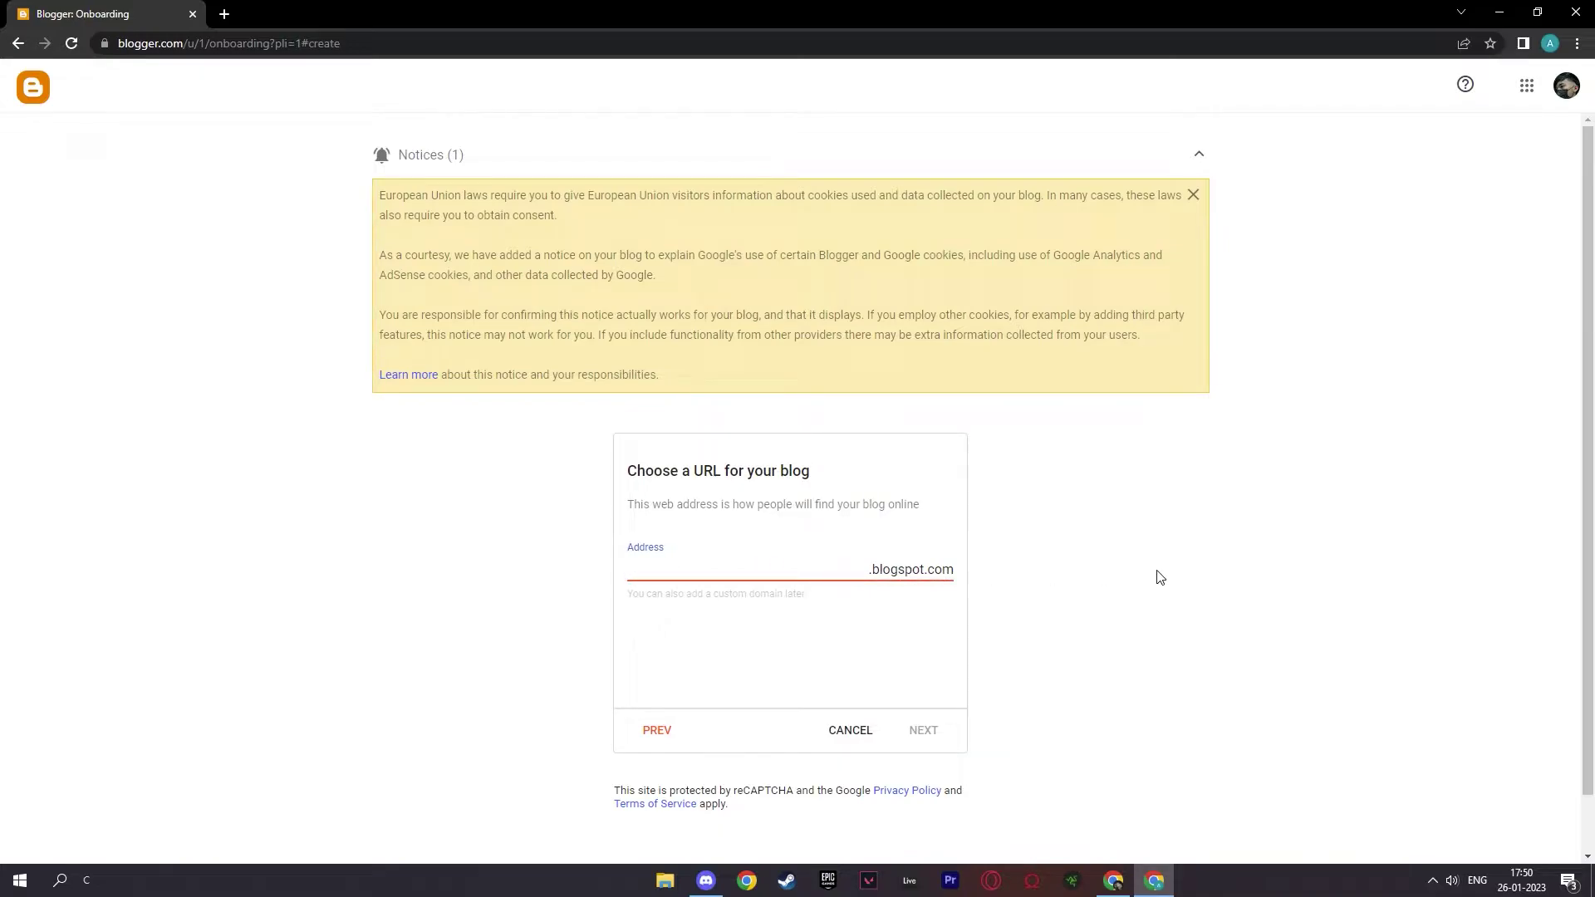
# Enter TheAestheticBlogger, then append 3 to get the available TheAestheticBlogger3.blogspot.com
pyautogui.write('TheAestheticBlogger')
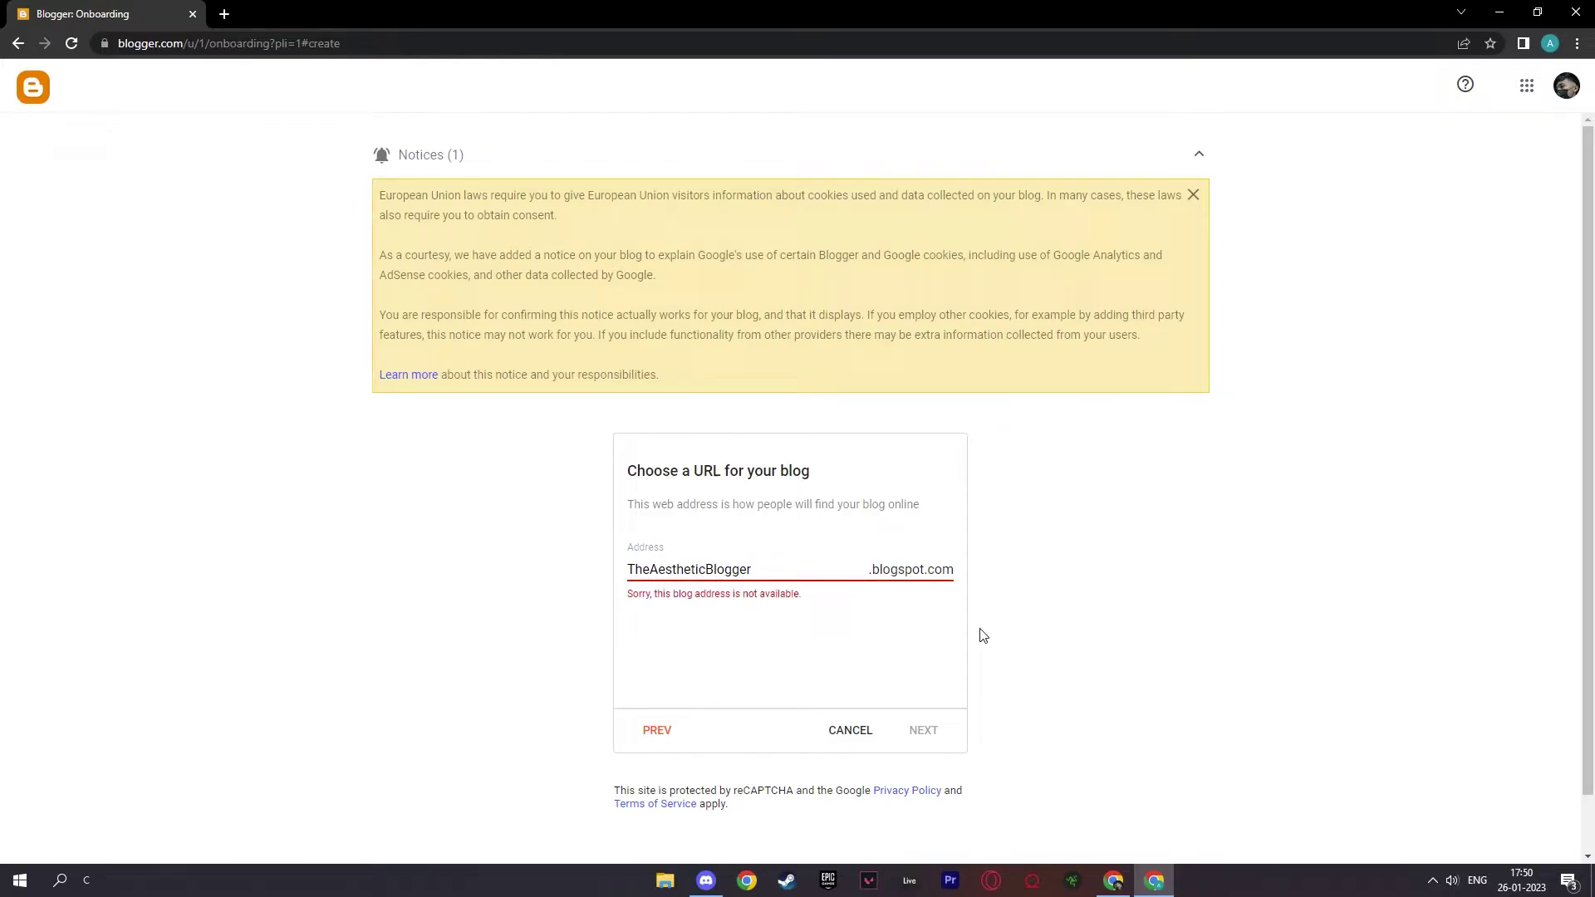
pyautogui.click(771, 569)
pyautogui.write('3')
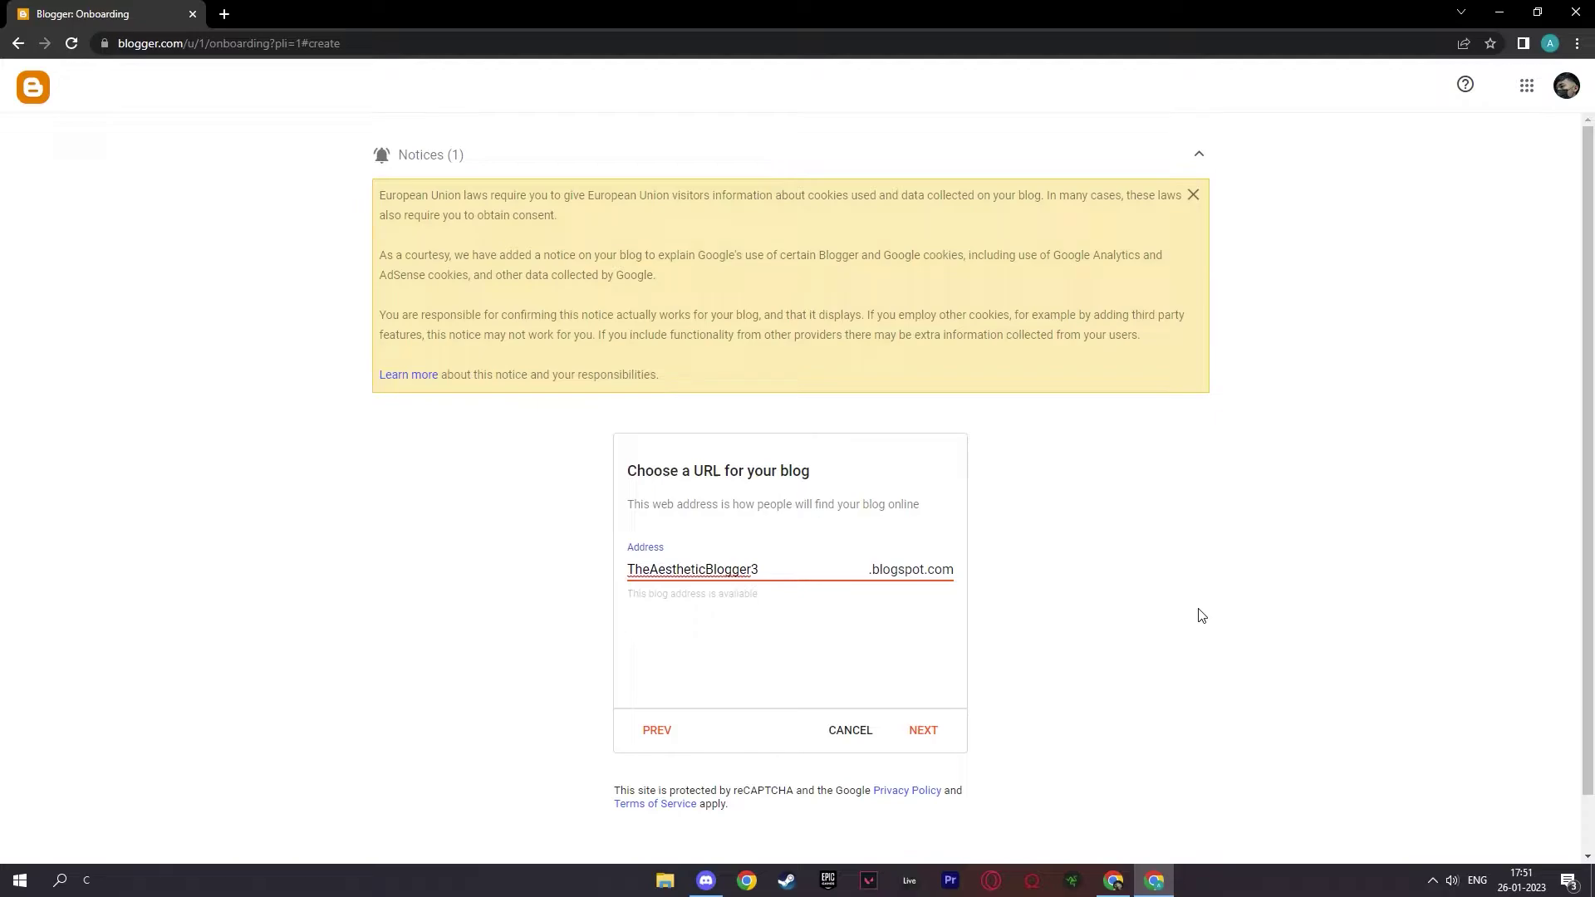
# Set the display name to TAB and finish creating the blog
pyautogui.click(922, 731)
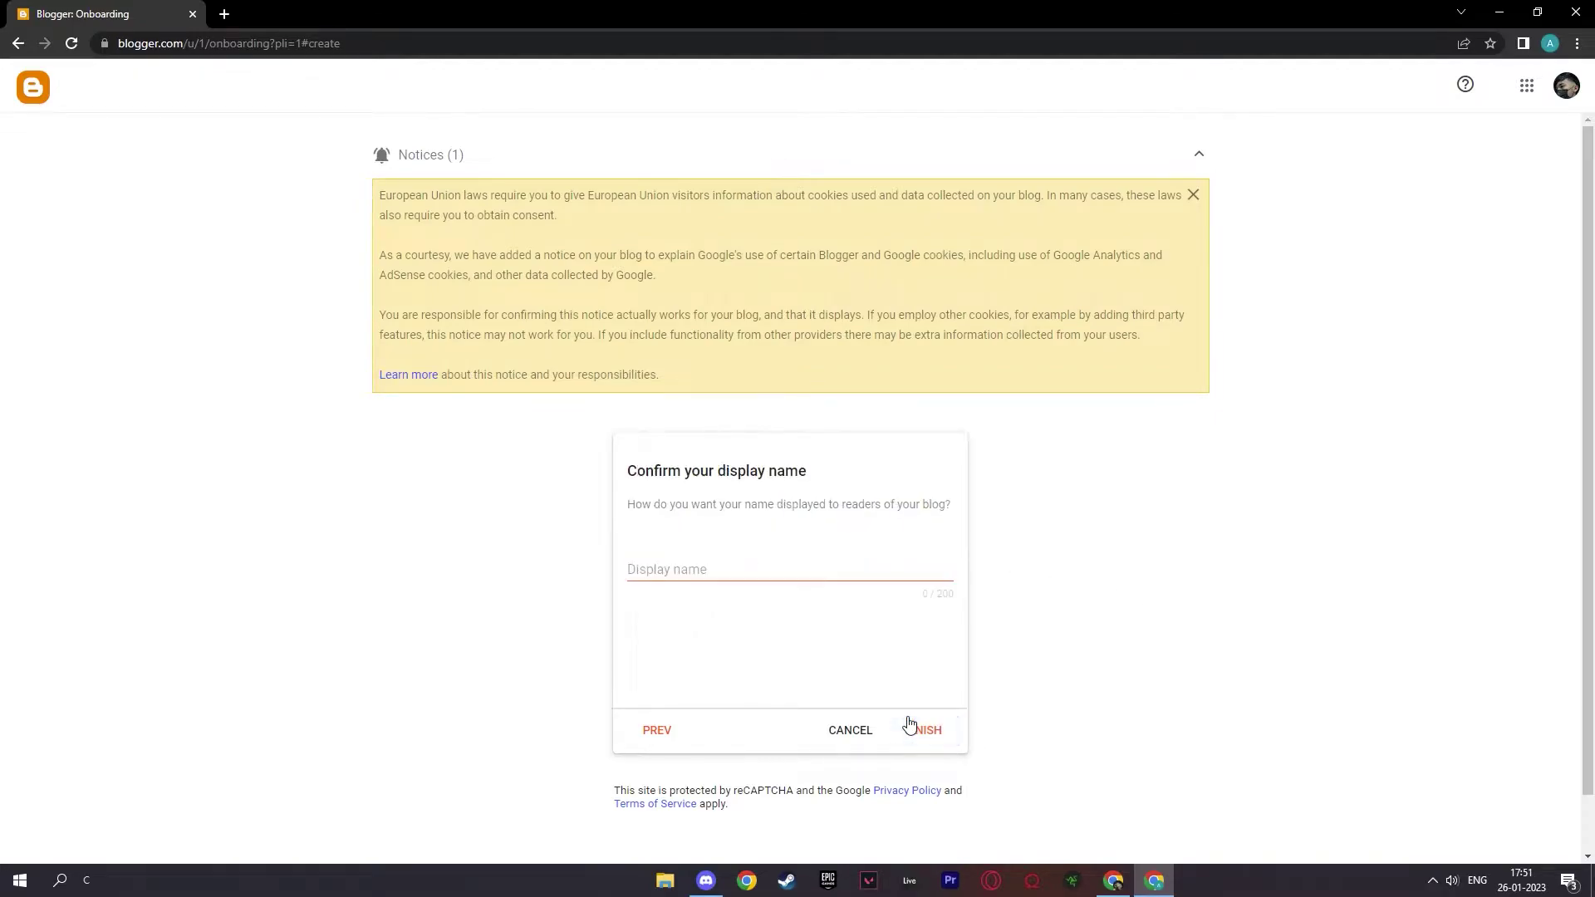
pyautogui.click(801, 574)
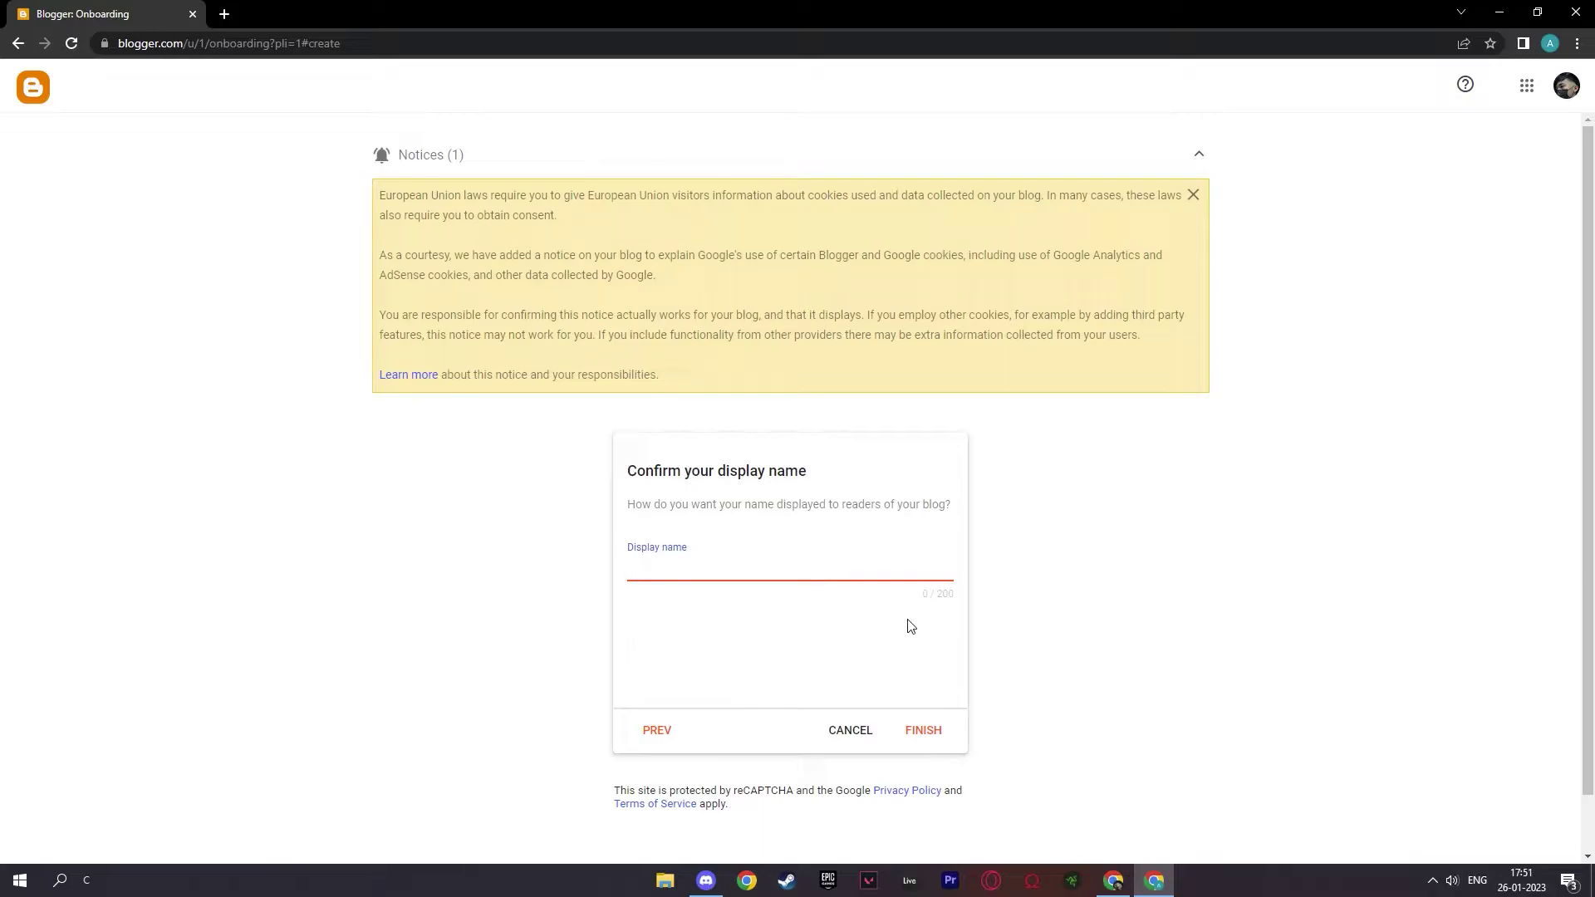
pyautogui.write('TAB')
pyautogui.click(992, 589)
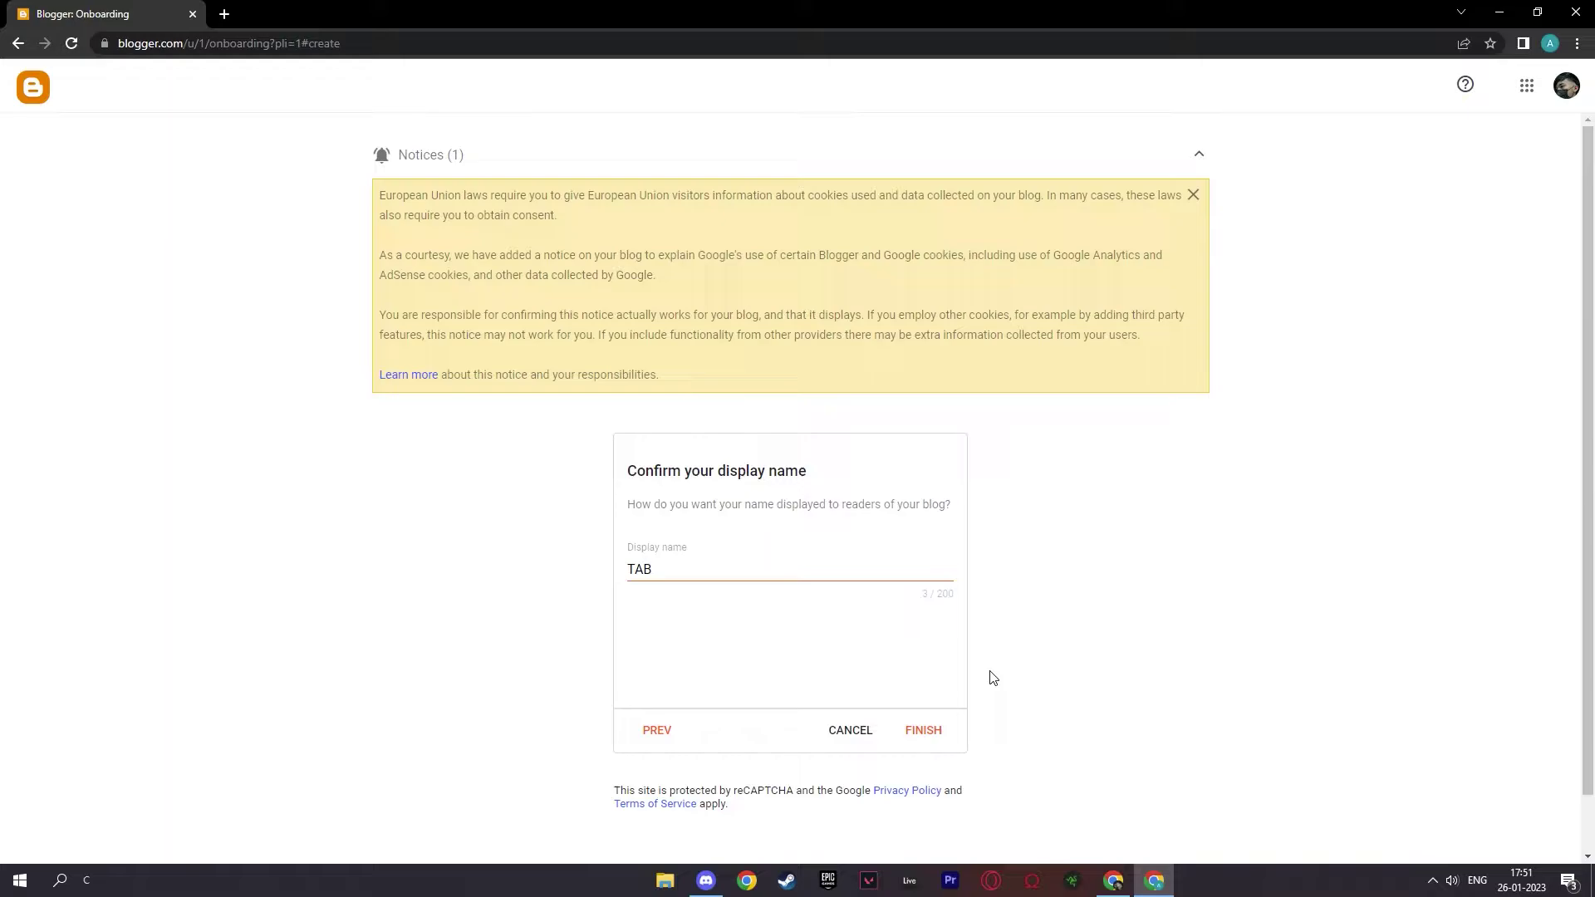
pyautogui.click(923, 730)
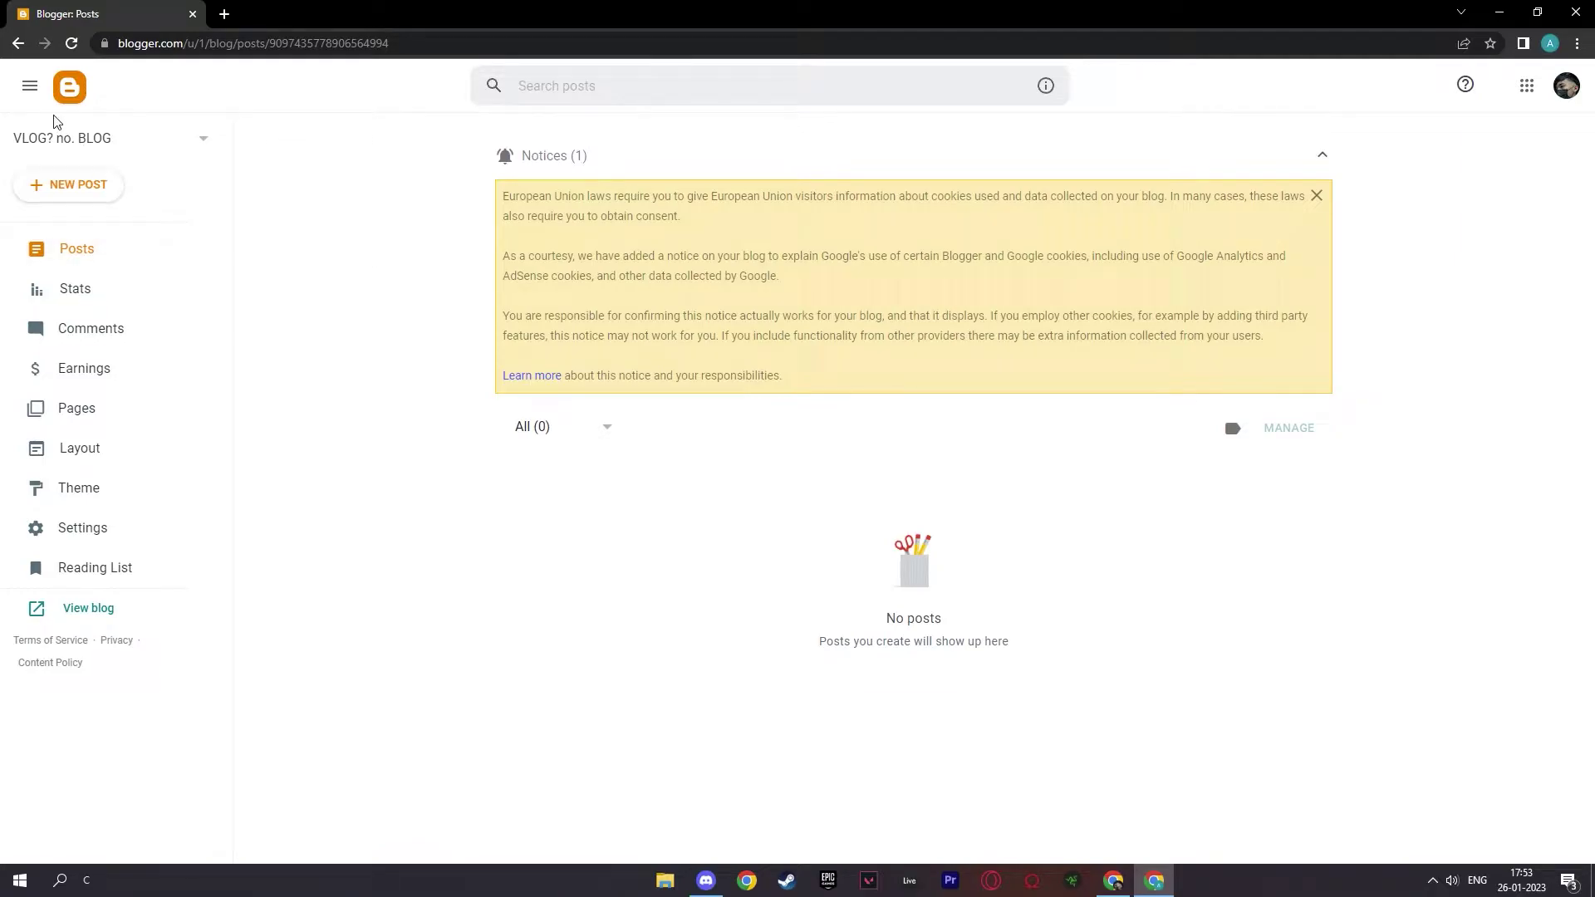
# Toggle the side navigation, view the blog list, and return to the Posts page
pyautogui.click(30, 85)
pyautogui.click(30, 86)
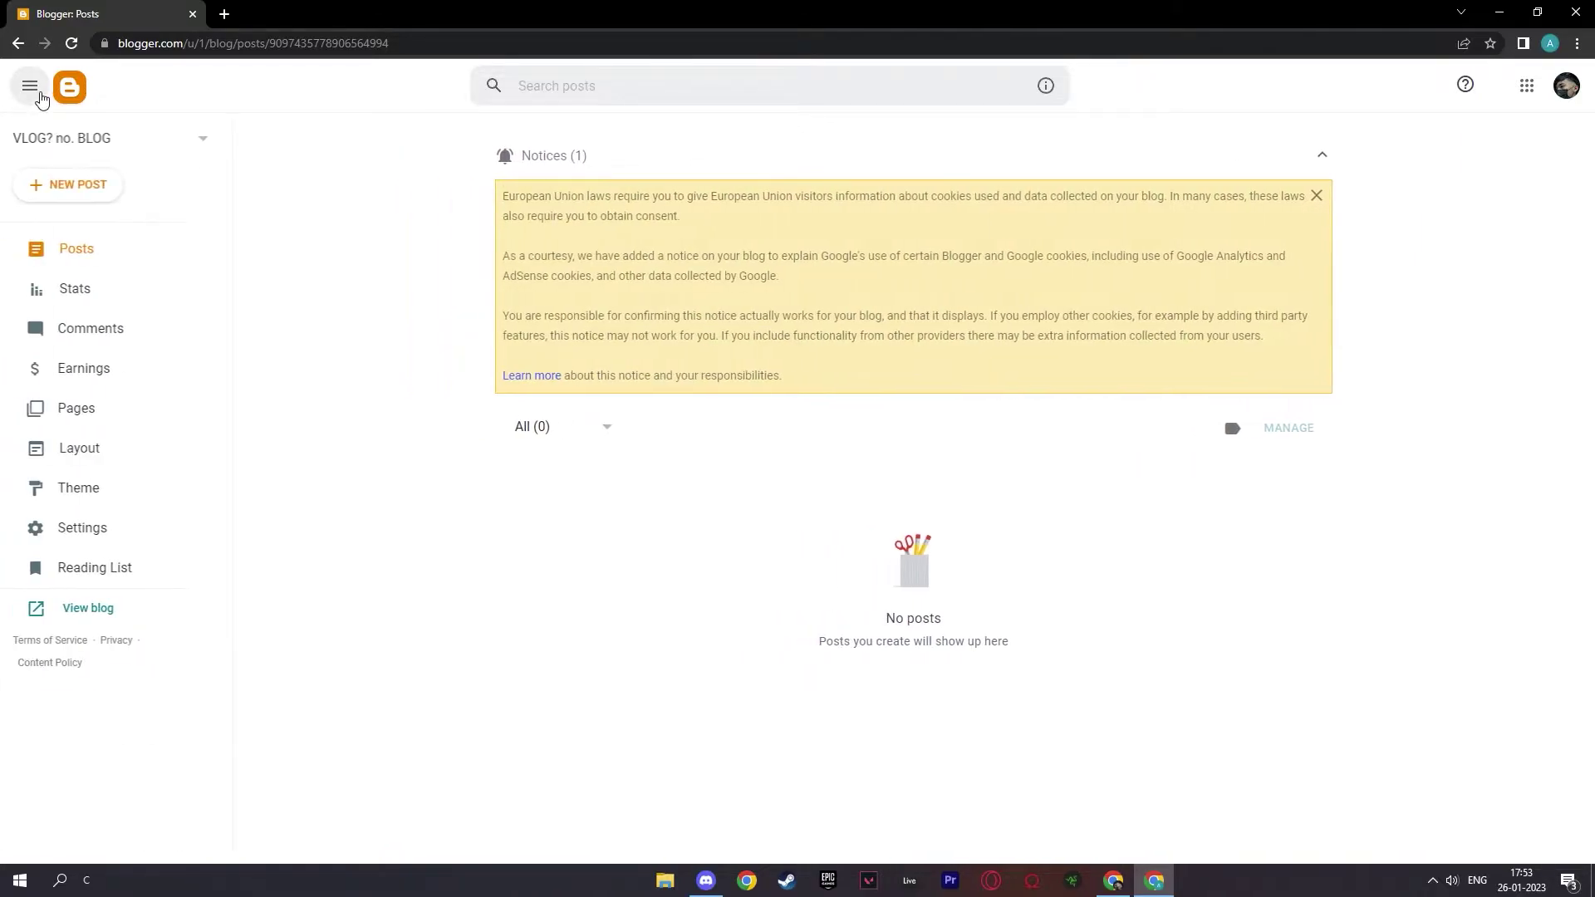
pyautogui.click(199, 148)
pyautogui.hotkey('alt', 'Left')
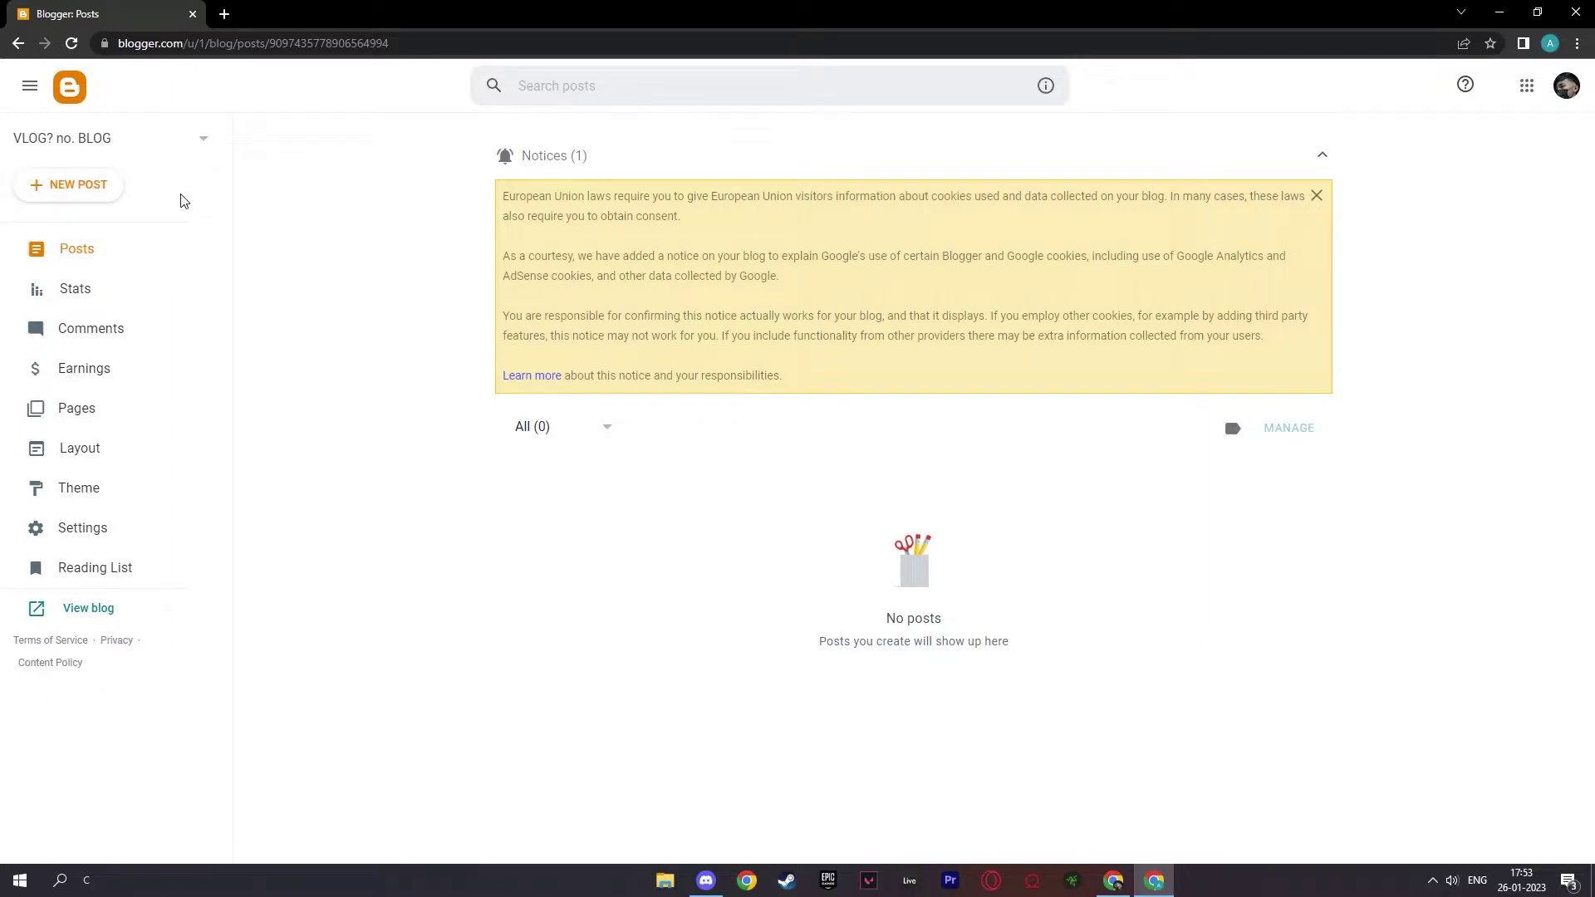
pyautogui.click(118, 249)
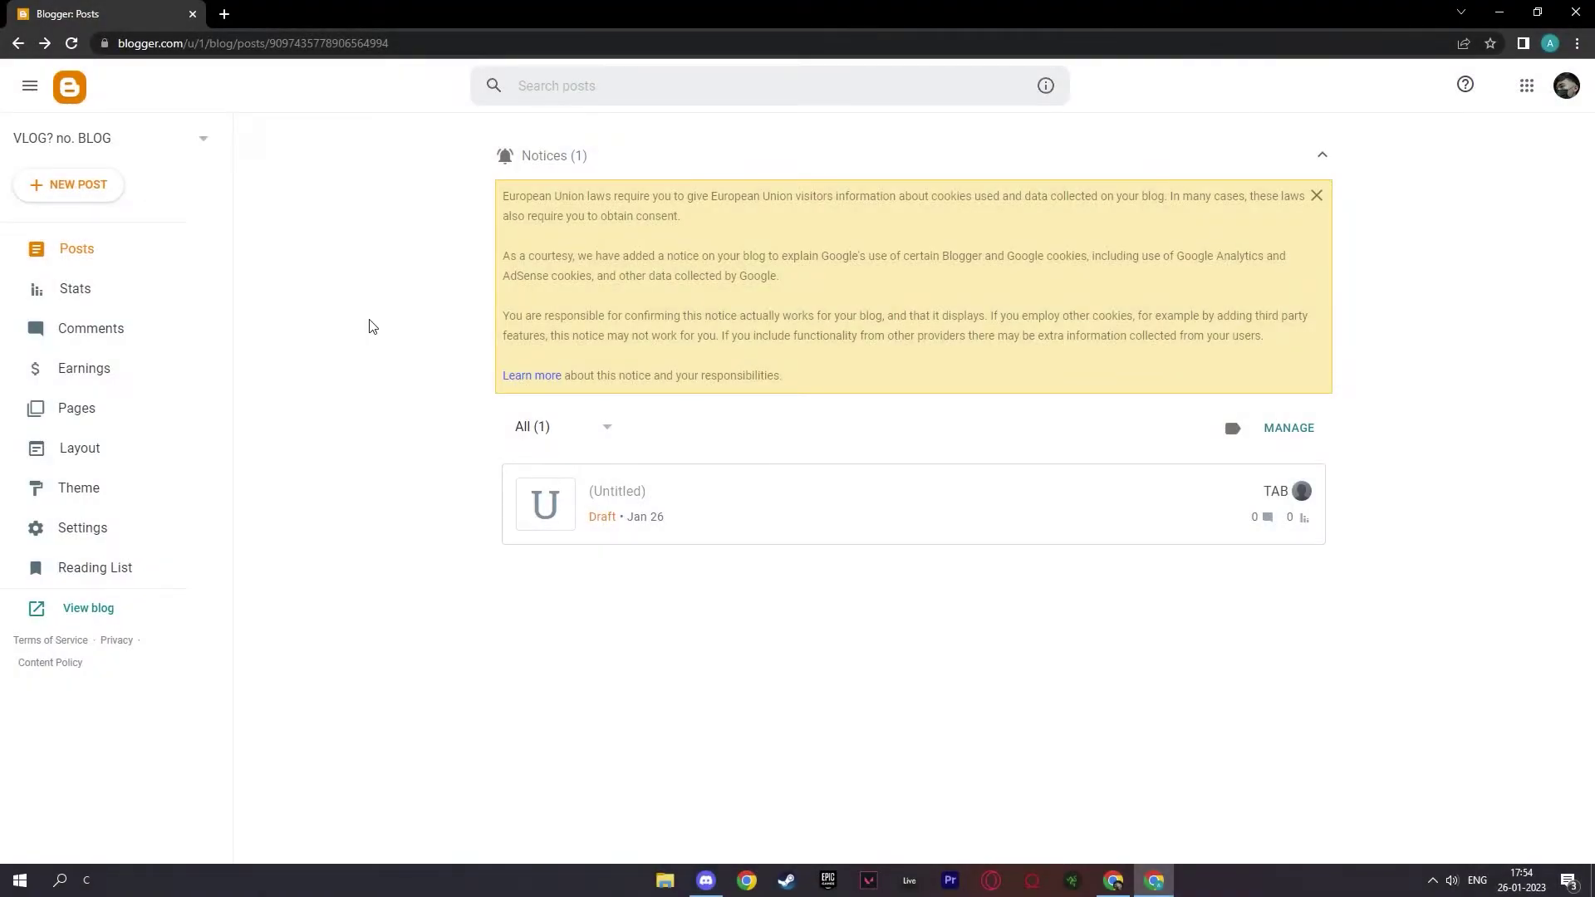
# Start another new blog titled 'My Sibling Blog'
pyautogui.click(202, 140)
pyautogui.click(139, 237)
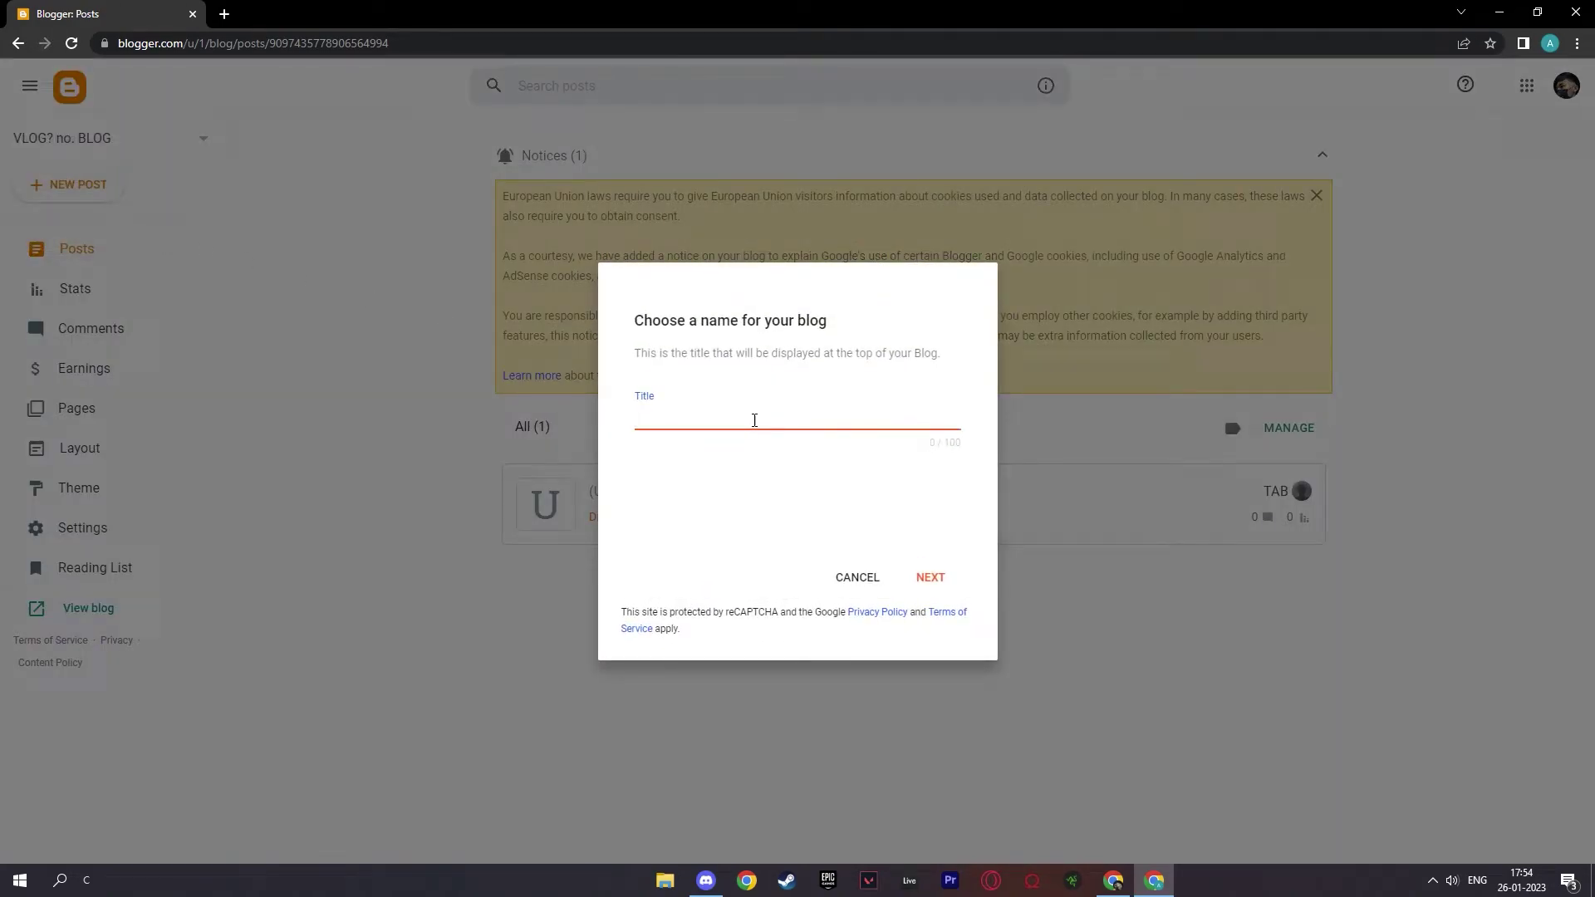
pyautogui.write('My SIB')
pyautogui.press('BackSpace')
pyautogui.press('BackSpace')
pyautogui.write('ibling blog')
pyautogui.press('BackSpace')
pyautogui.press('BackSpace')
pyautogui.press('BackSpace')
pyautogui.press('BackSpace')
pyautogui.write('Blog')
# Enter the address MySiBBlog, then append 3 so MySiBBlog3.blogspot.com is available
pyautogui.click(927, 577)
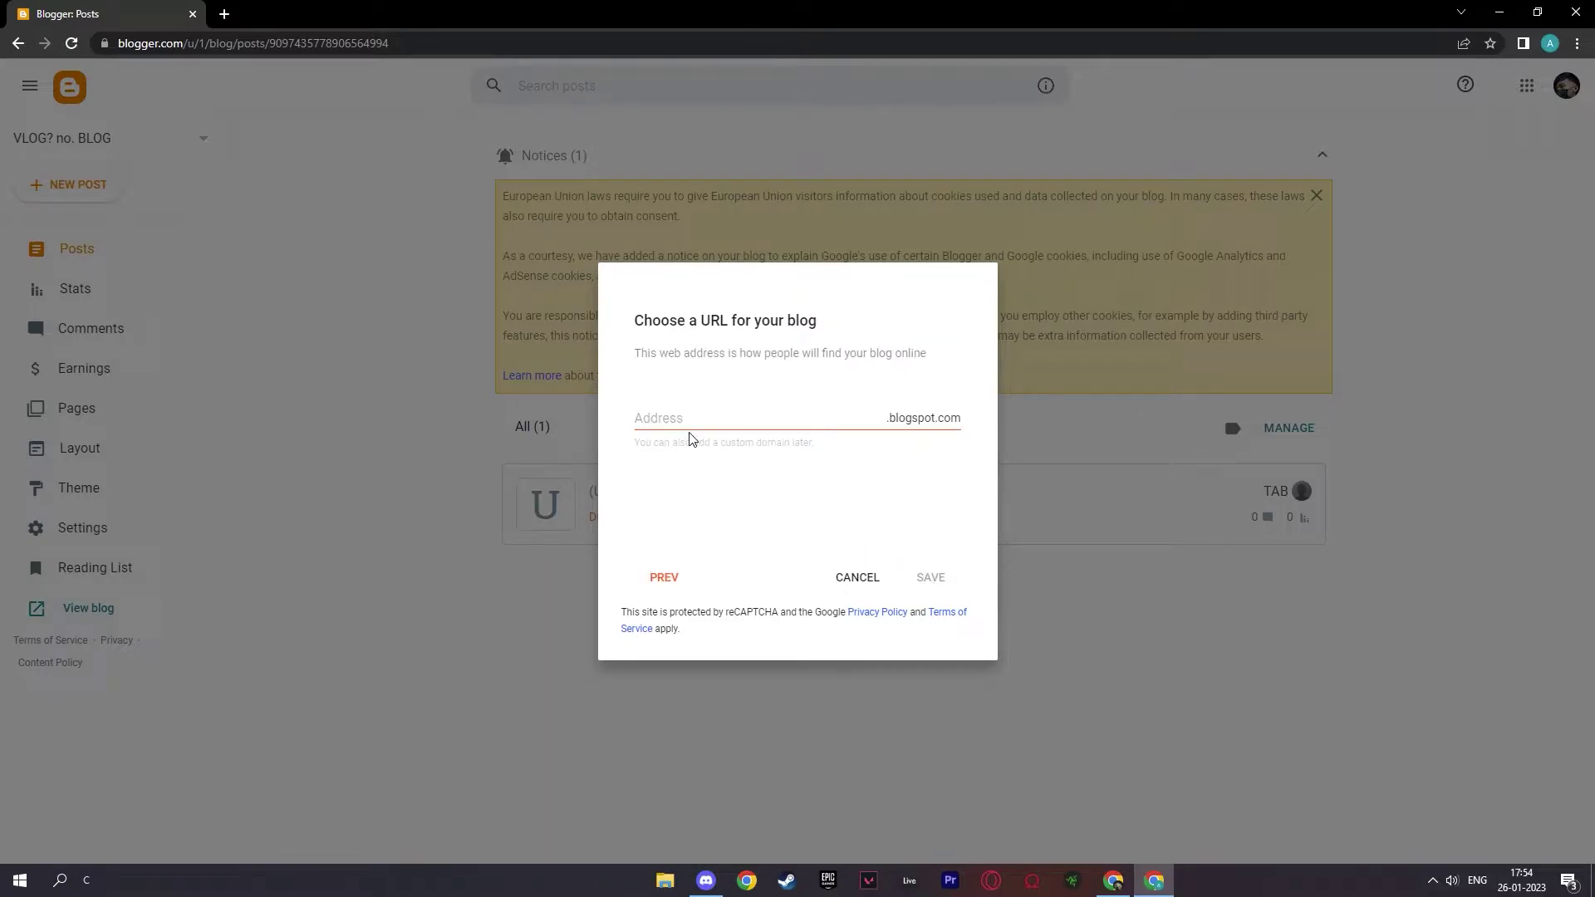
pyautogui.click(698, 419)
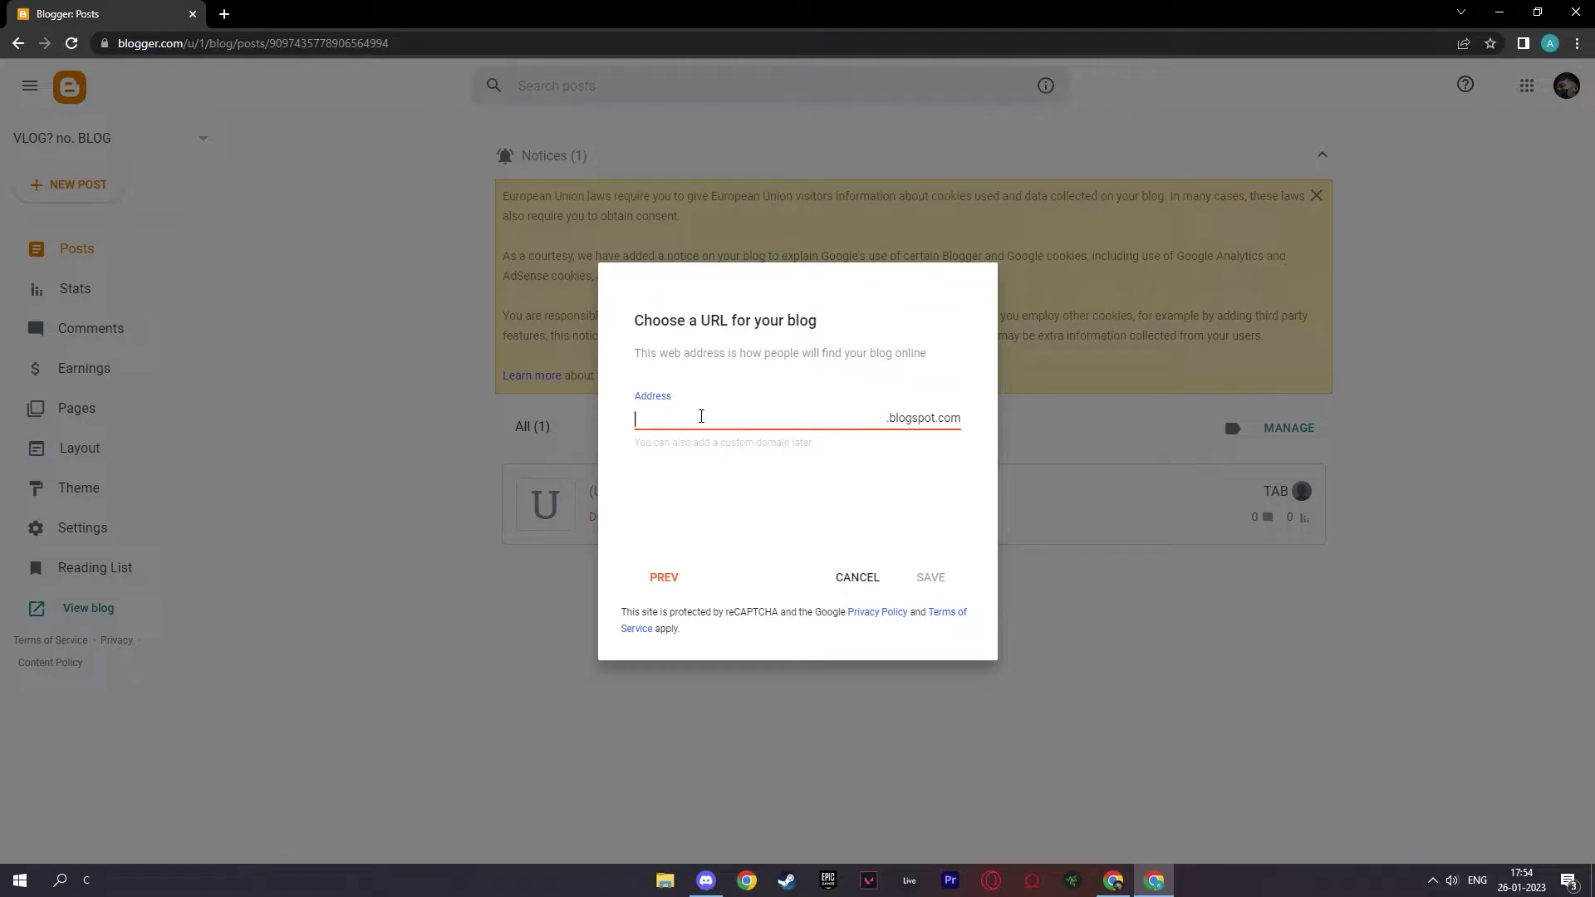
pyautogui.write('My')
pyautogui.write('Sl')
pyautogui.write('Bb')
pyautogui.write('loh')
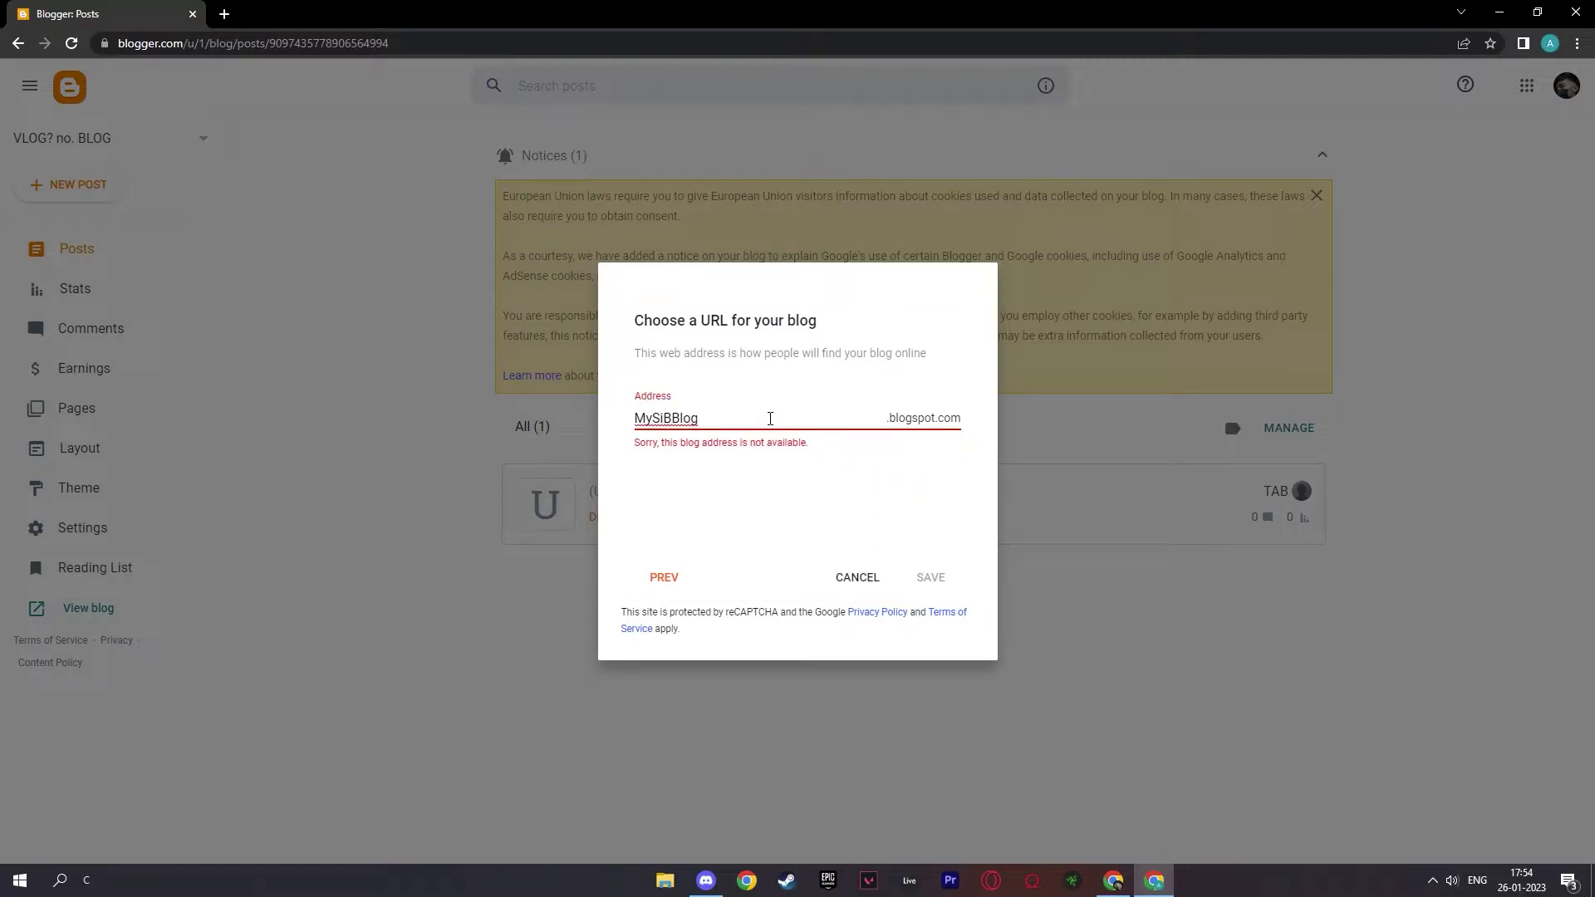
pyautogui.click(817, 499)
pyautogui.click(760, 418)
pyautogui.write('3')
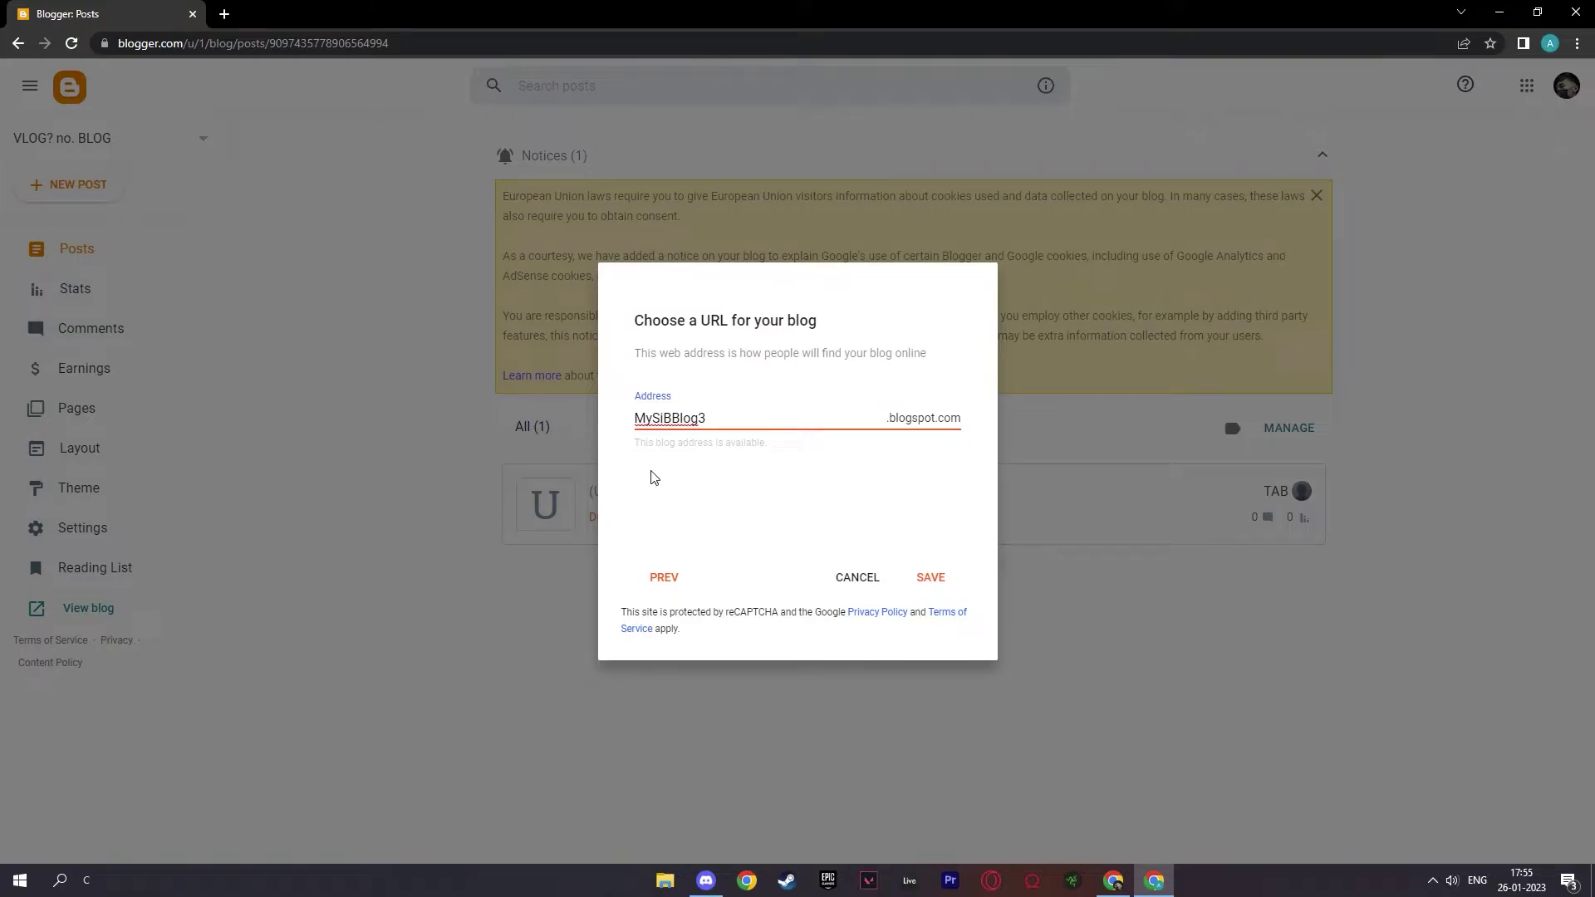
# Save the MySiBBlog3 address to create My Sibling Blog
pyautogui.click(929, 576)
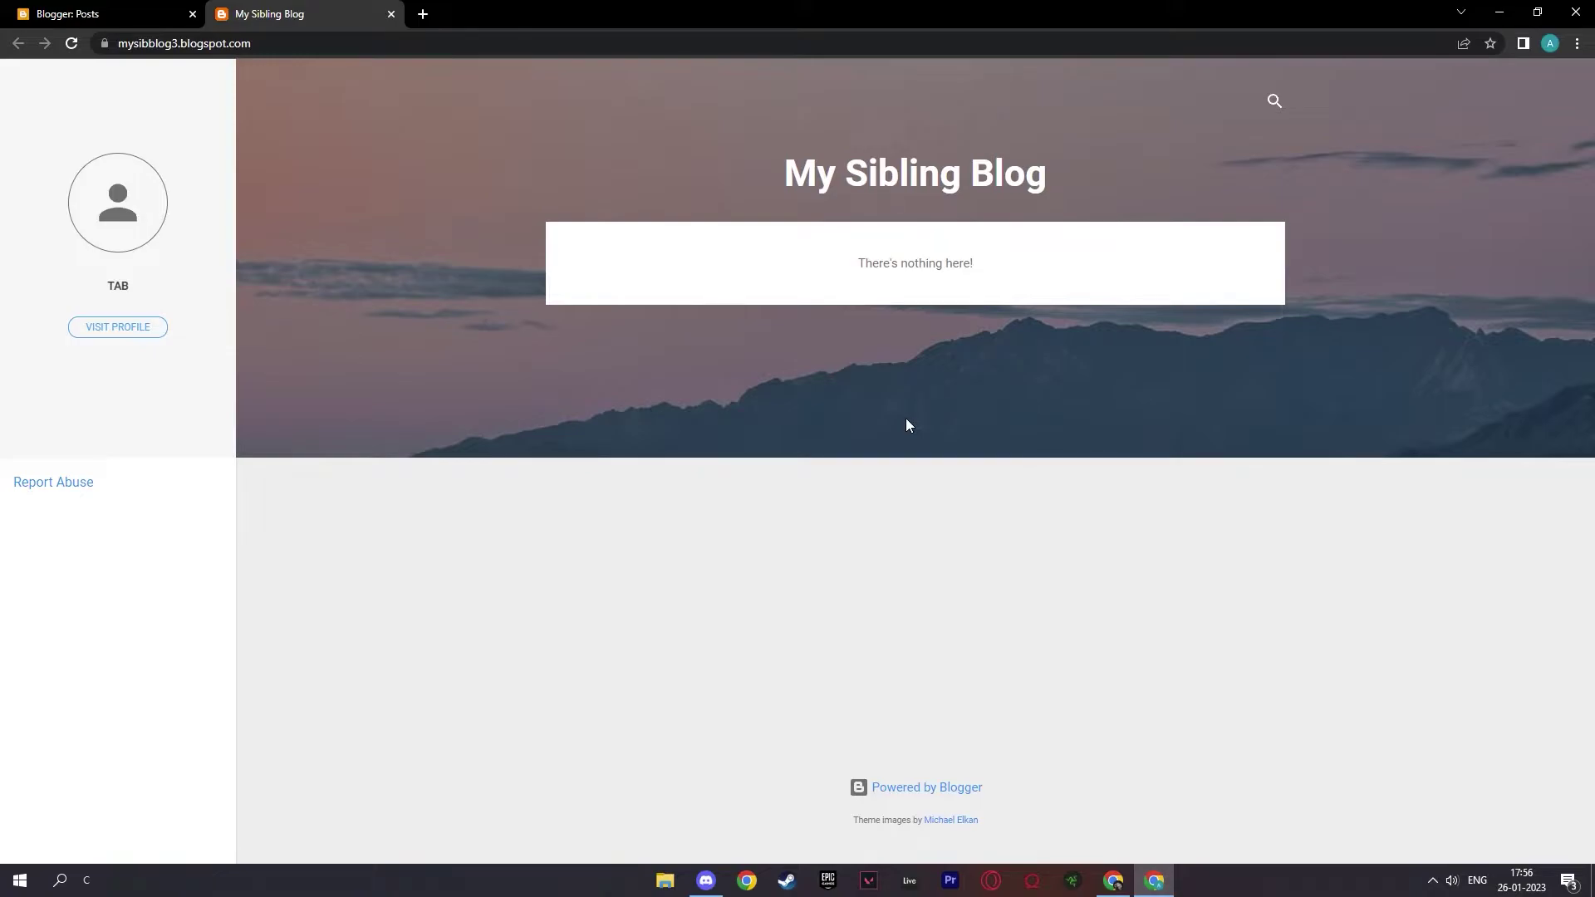
# Start a new post titled 'MY SIBLINGS ARE AWESOME' and move into the body
pyautogui.click(108, 15)
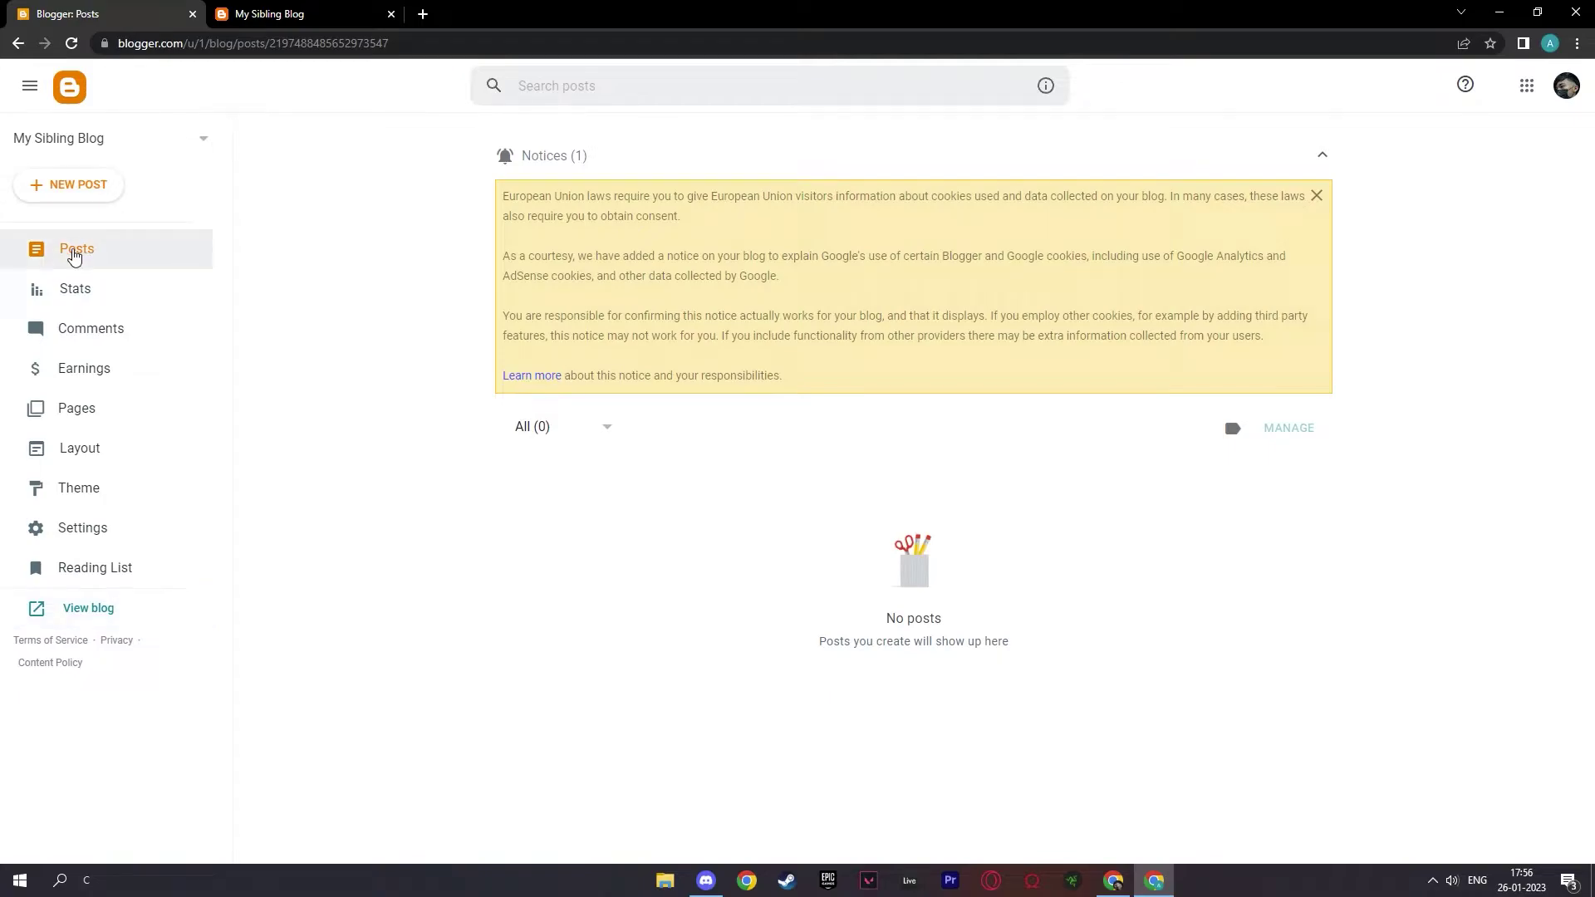
pyautogui.click(73, 190)
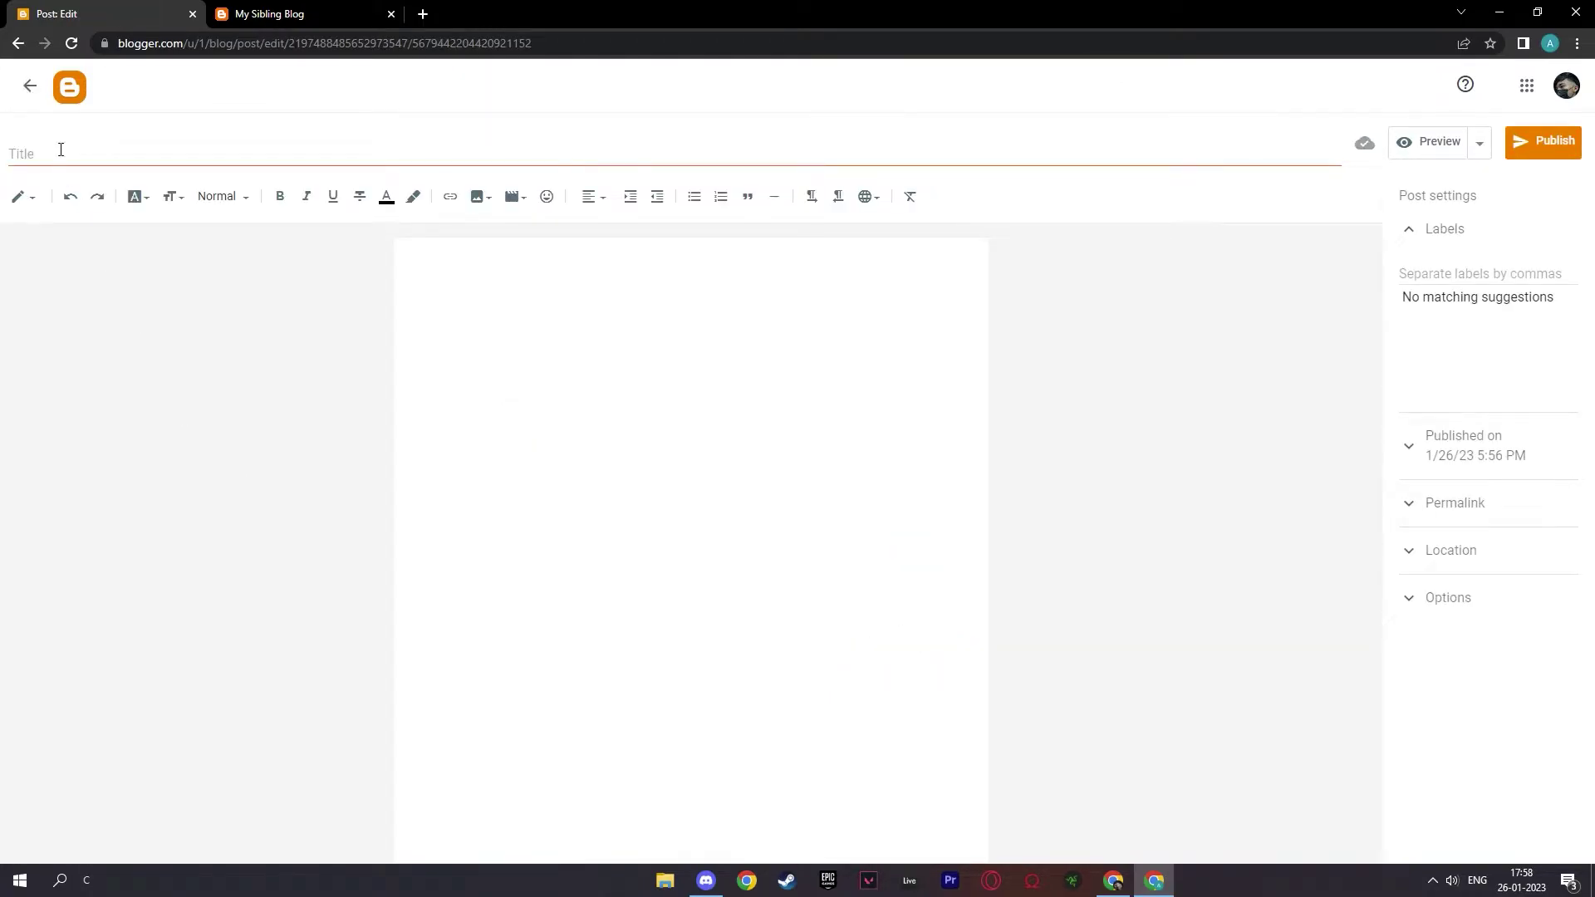
pyautogui.click(60, 151)
pyautogui.write('MY ')
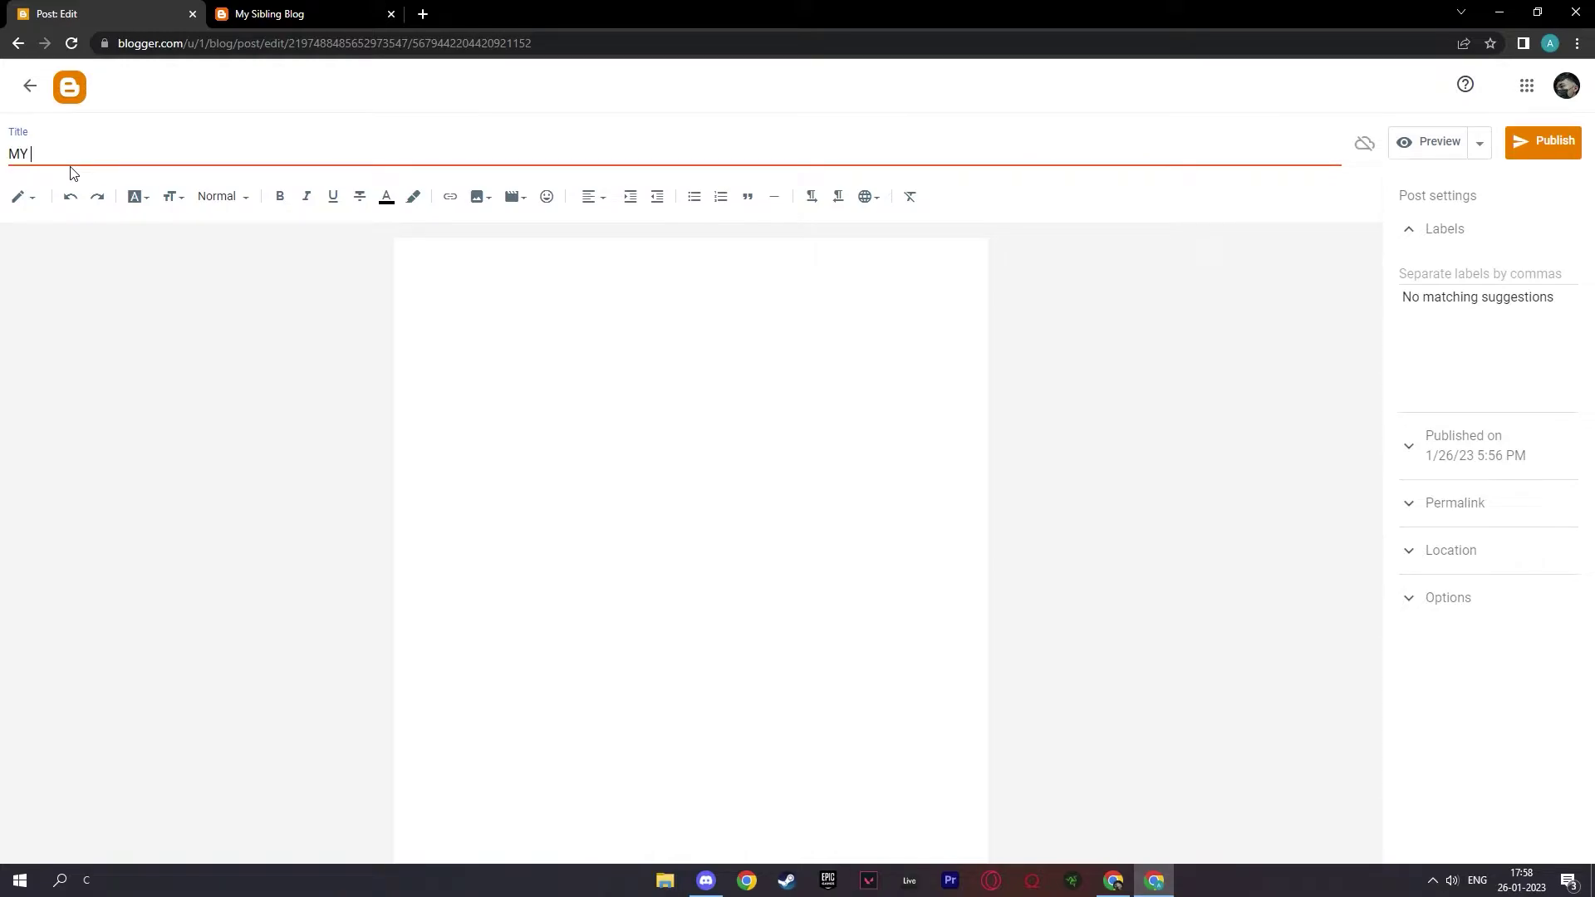
pyautogui.write('SIBLINGS ARE AWESOME!')
pyautogui.click(158, 316)
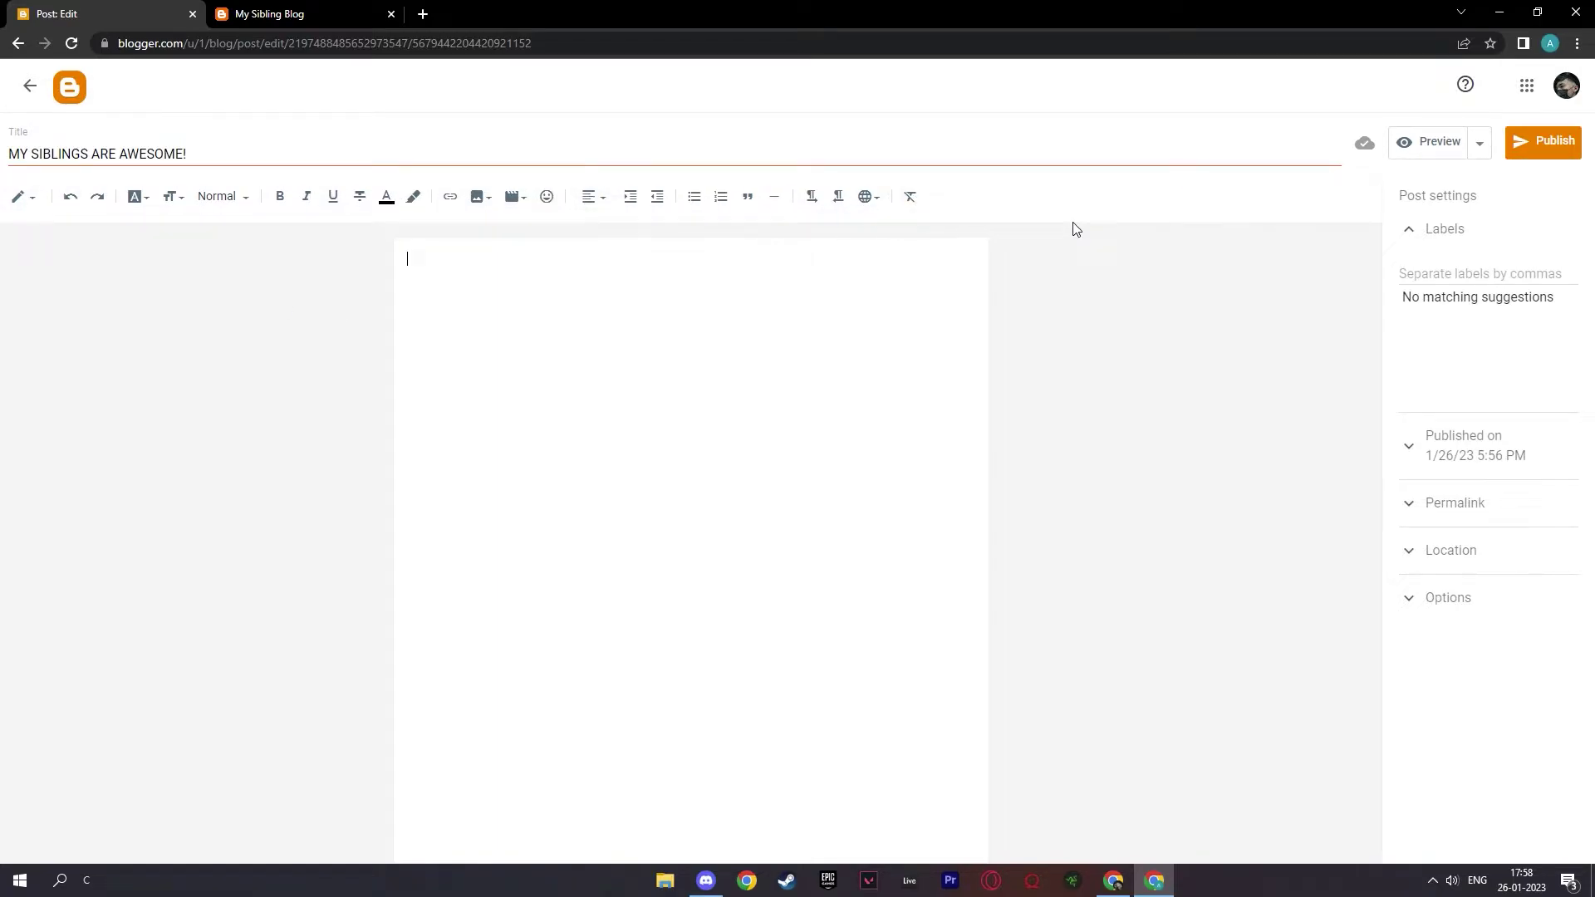
# Begin a link on 'VIDEO OF US PLAYING.' and focus the link address field
pyautogui.click(452, 203)
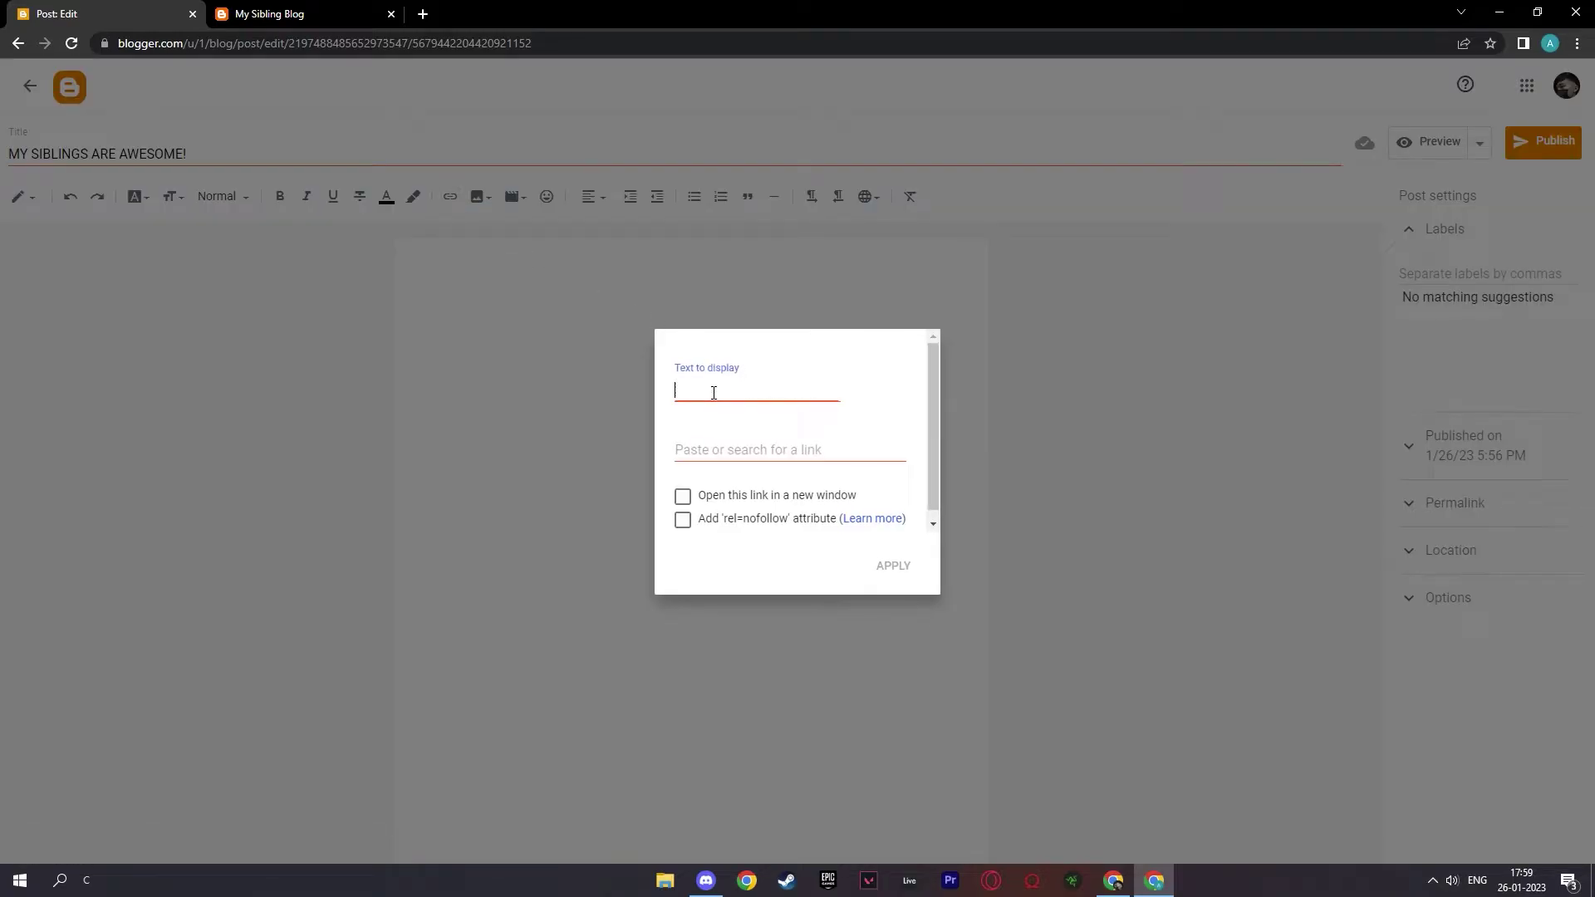
pyautogui.click(790, 449)
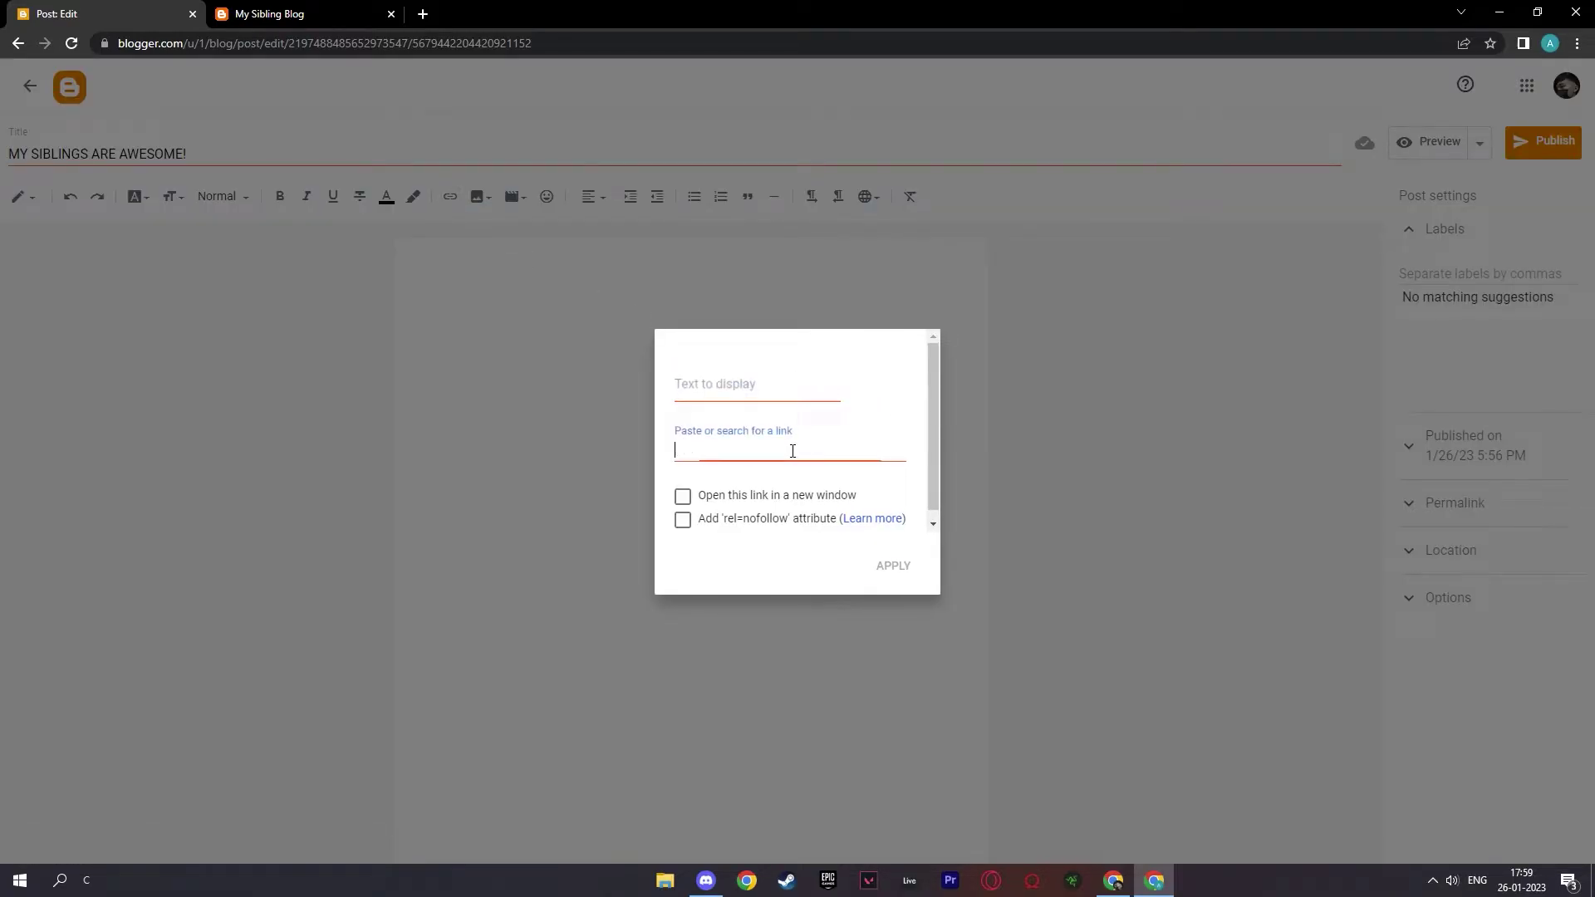
pyautogui.click(779, 391)
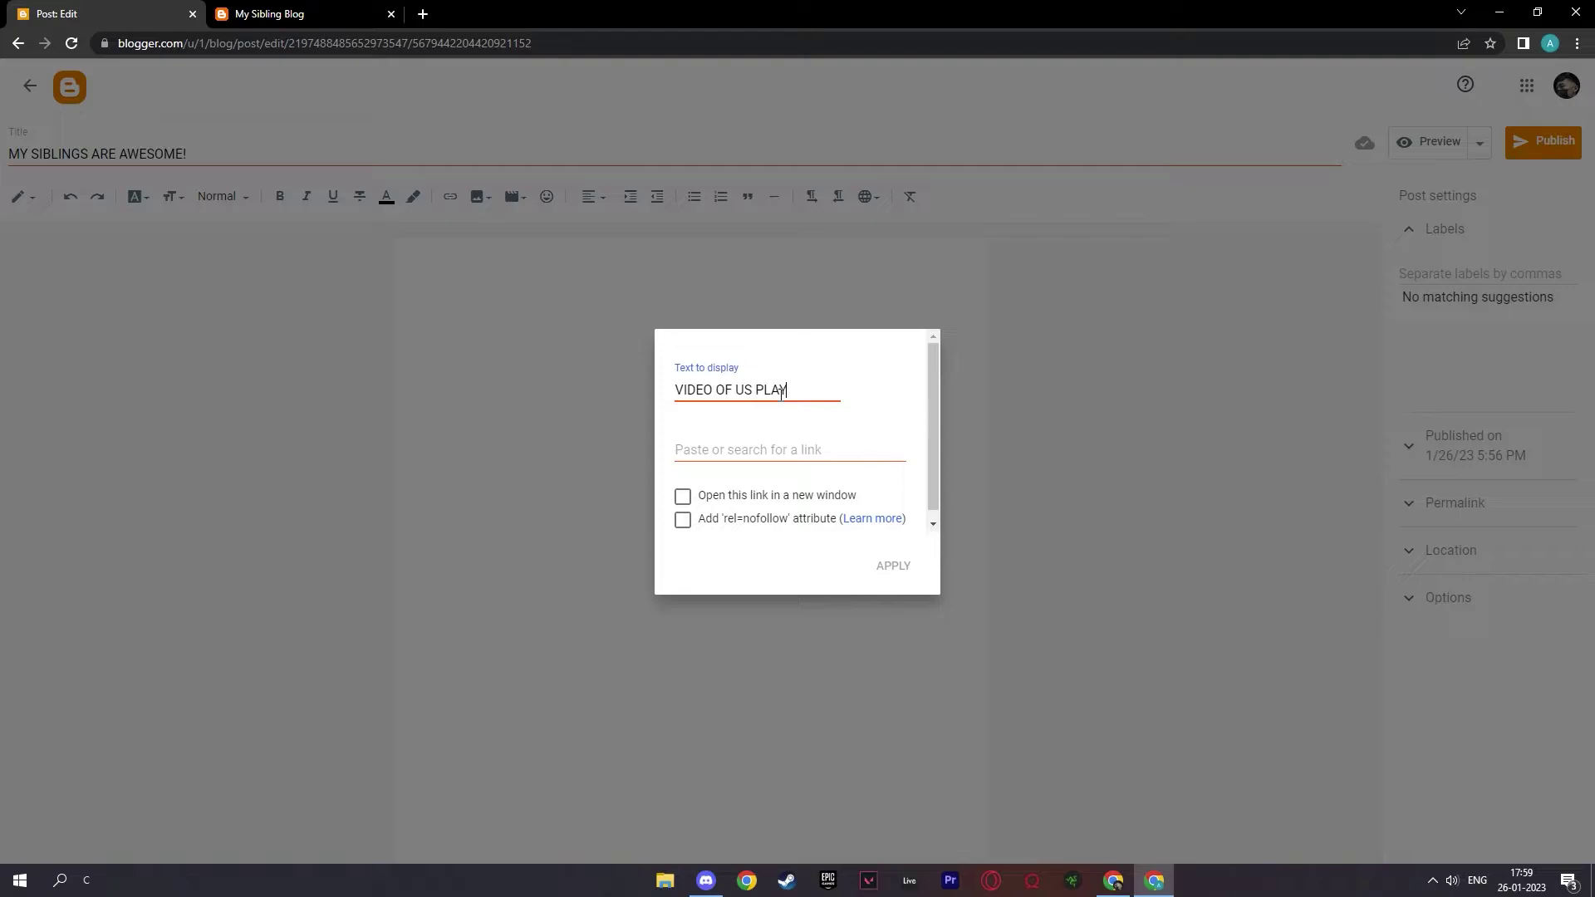
pyautogui.click(778, 456)
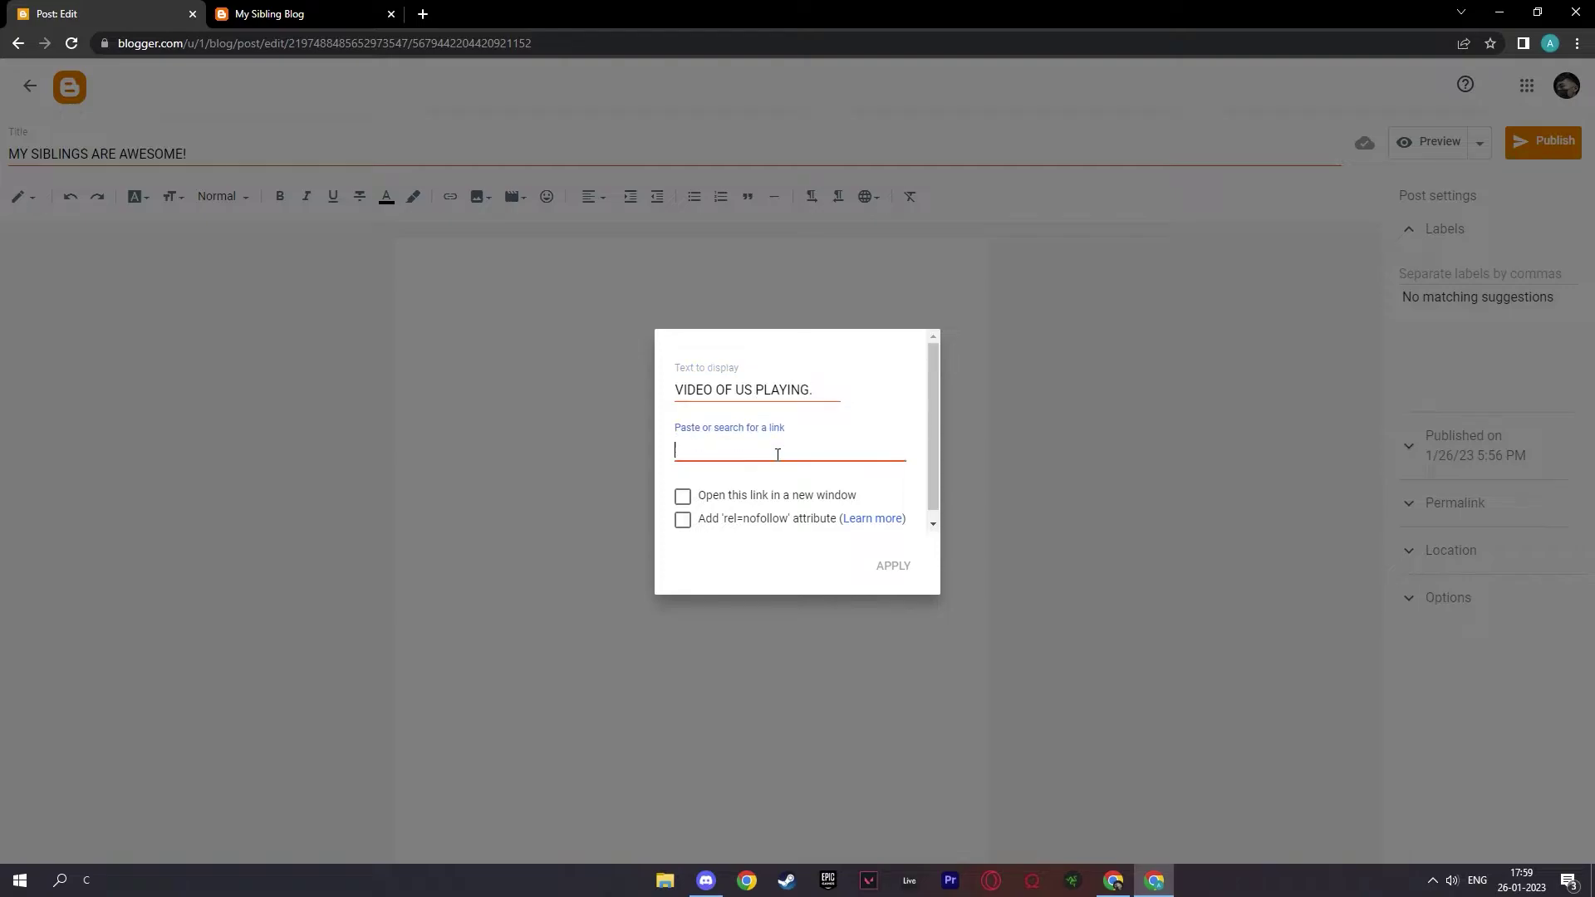
pyautogui.scroll(-1, 831, 450)
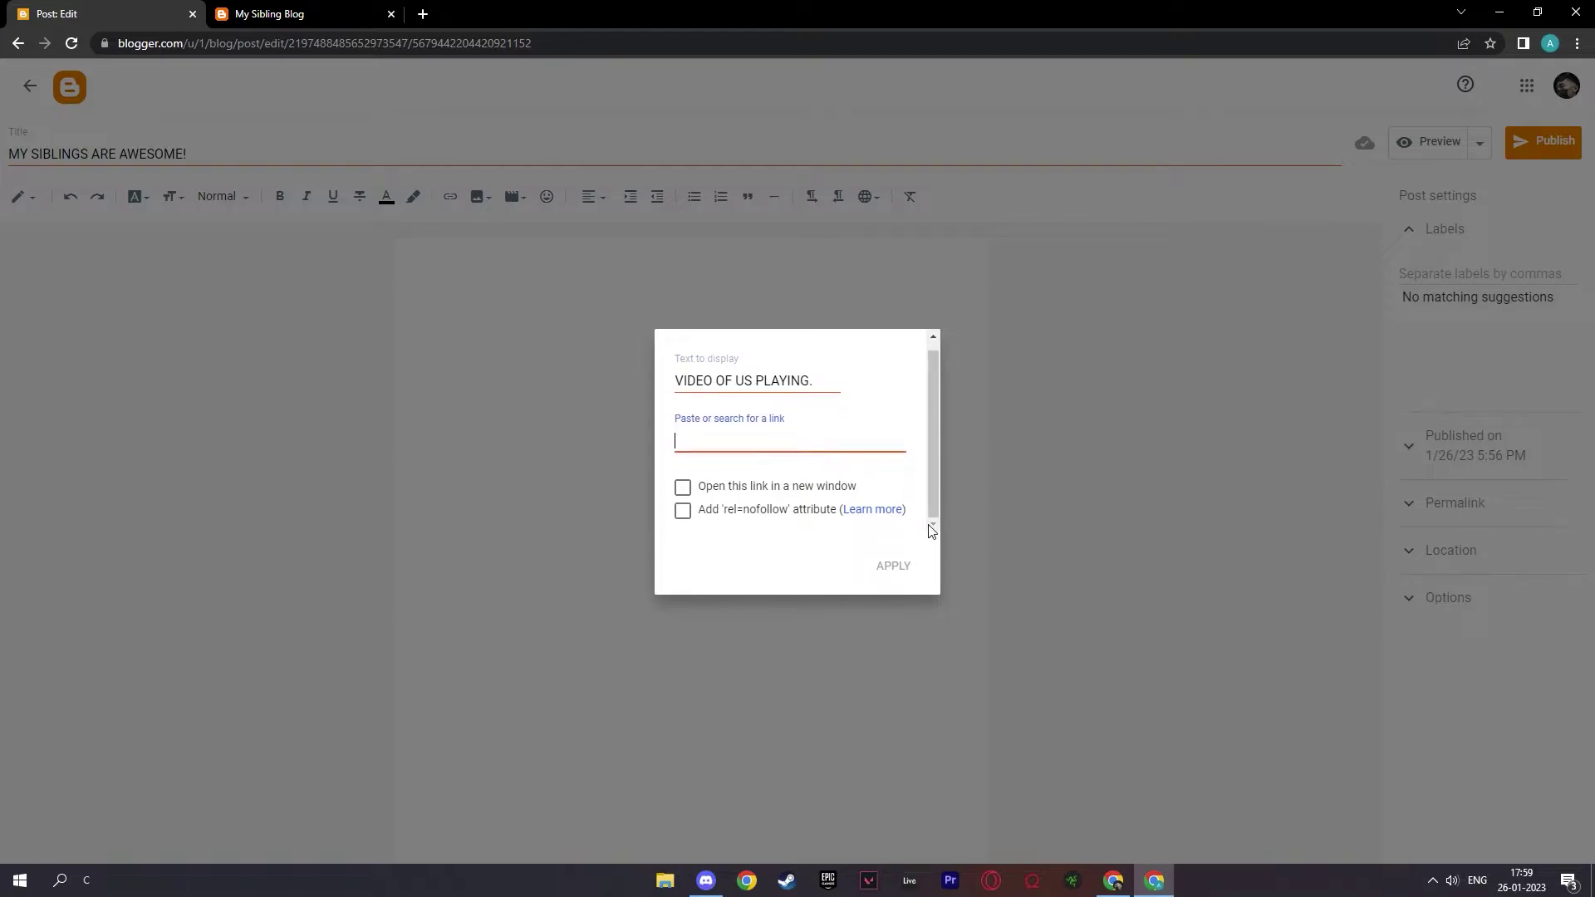
# In a new tab, go to YouTube and search for 'children playing'
pyautogui.click(423, 13)
pyautogui.click(742, 321)
pyautogui.write('youtube.com')
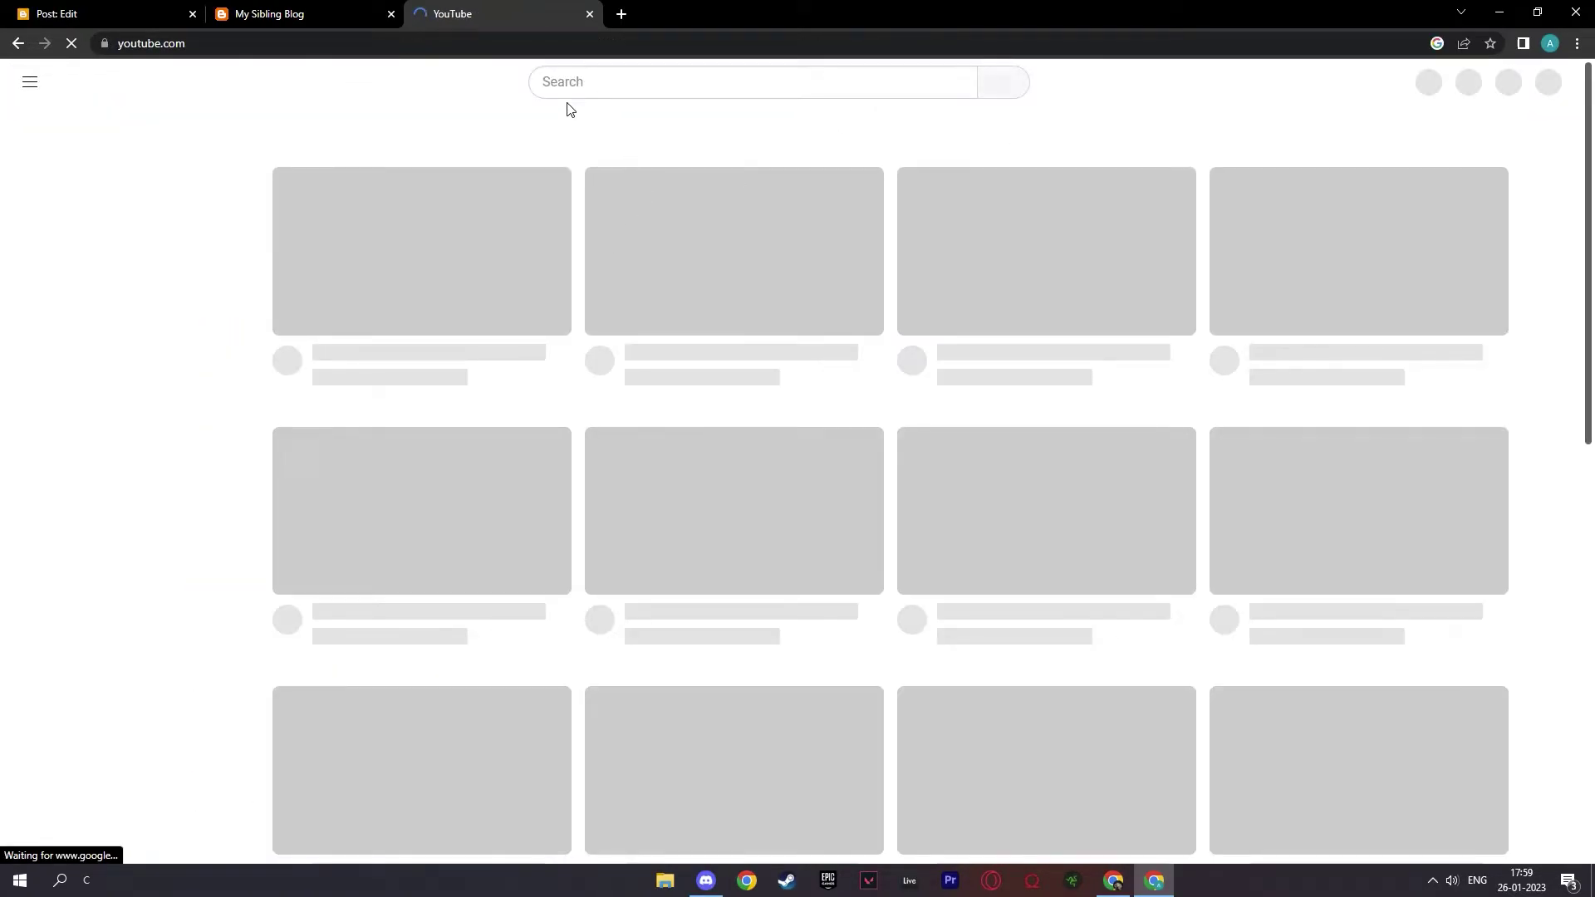
pyautogui.click(595, 83)
pyautogui.write('children p')
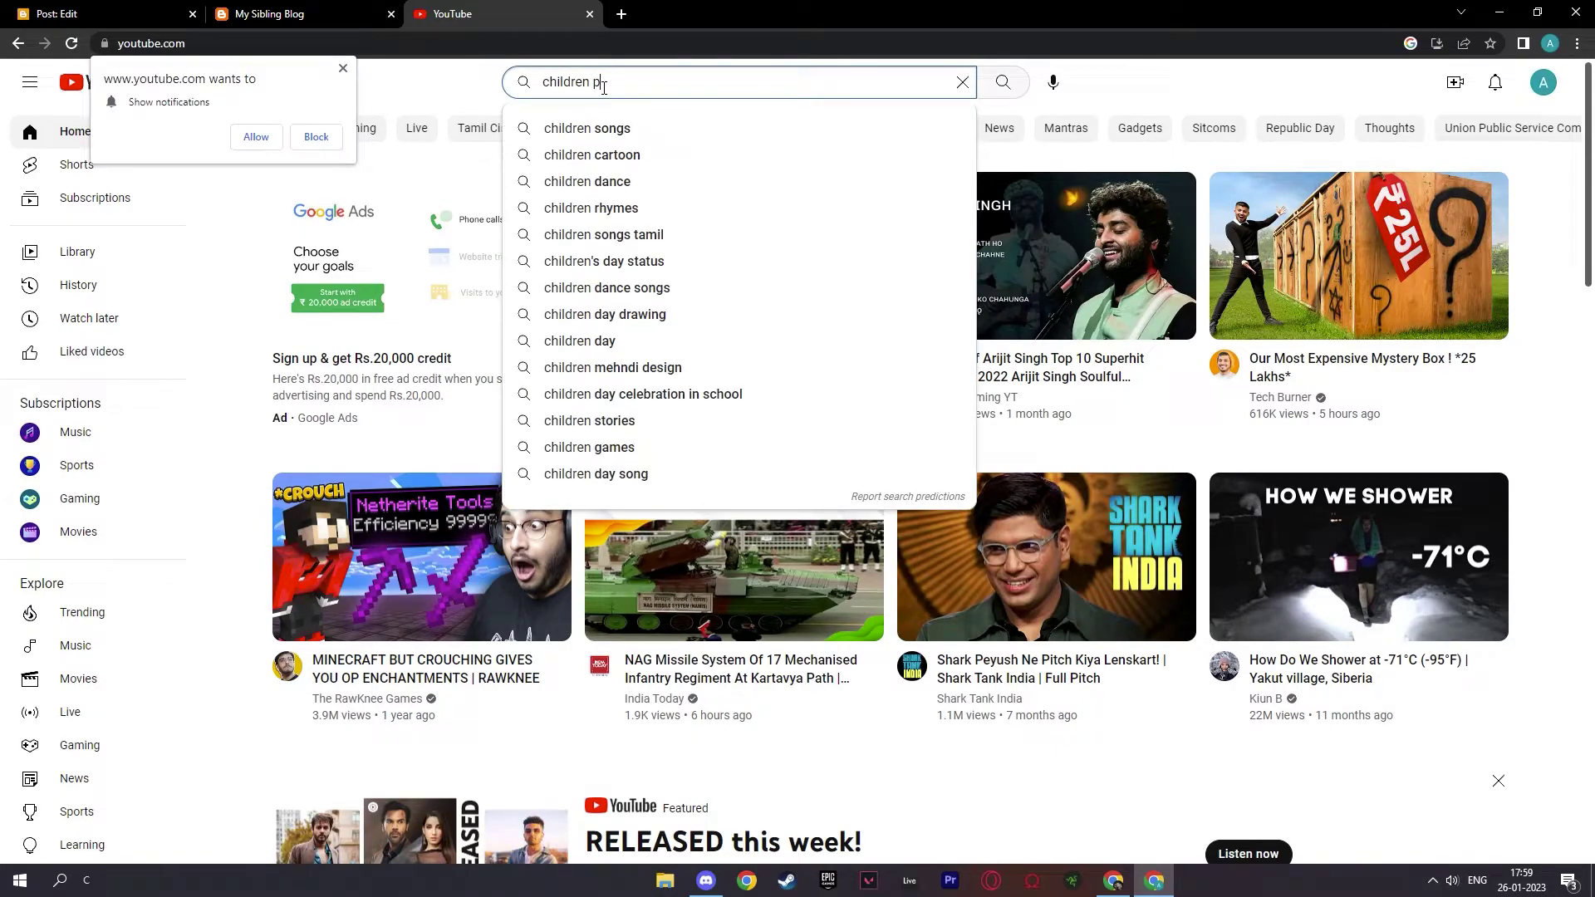
pyautogui.write('laying')
pyautogui.press('Return')
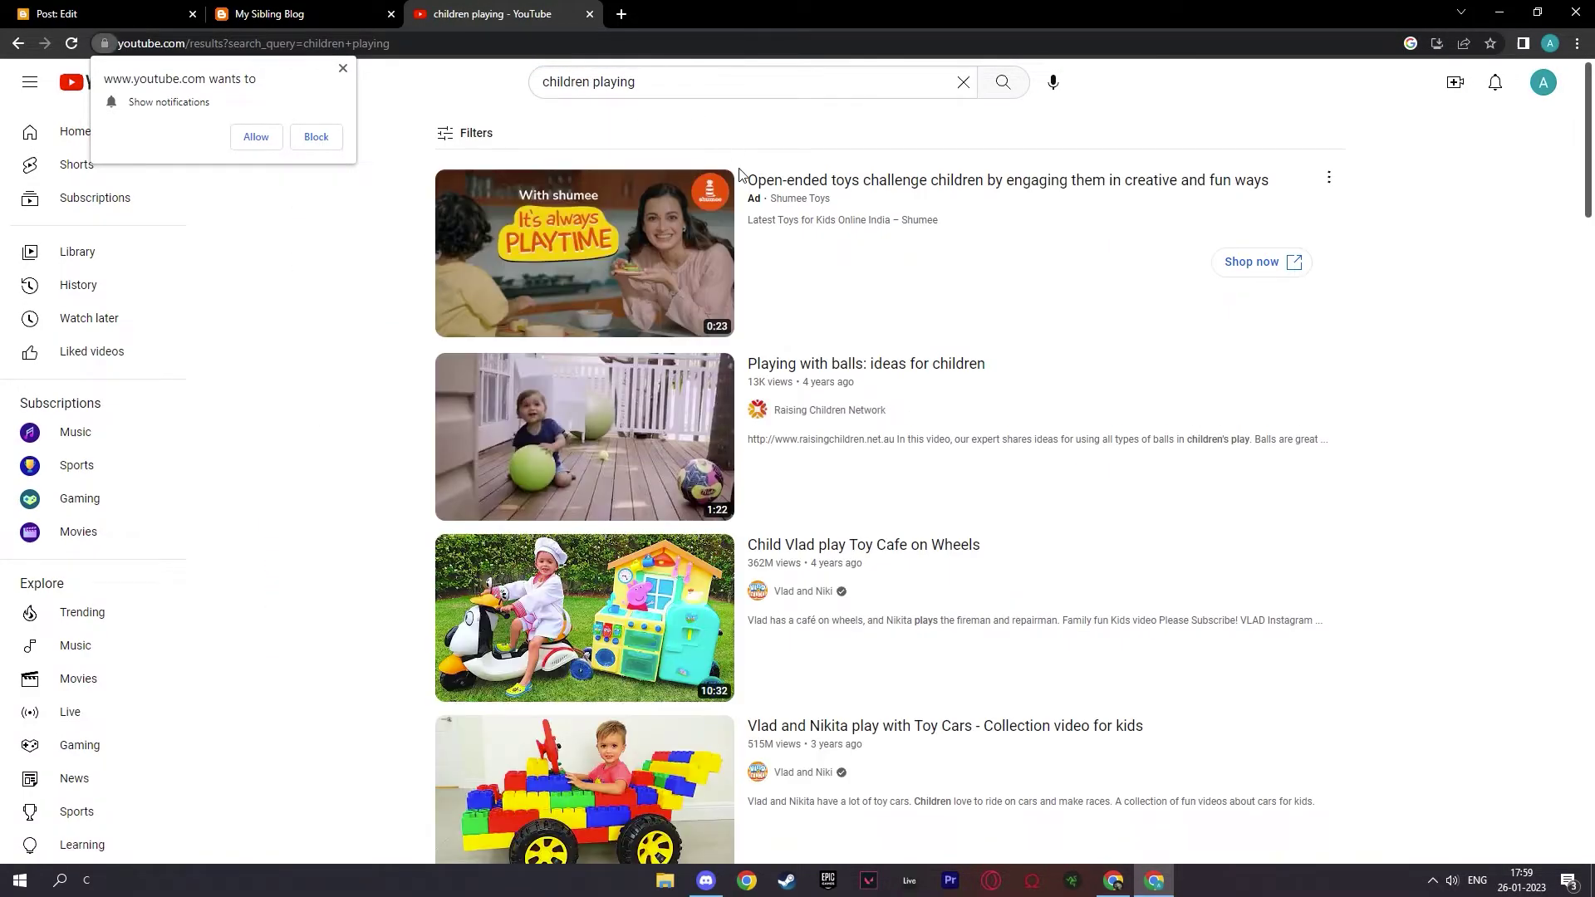
# Open 'Playing with balls: ideas for children' and copy its share link
pyautogui.click(640, 462)
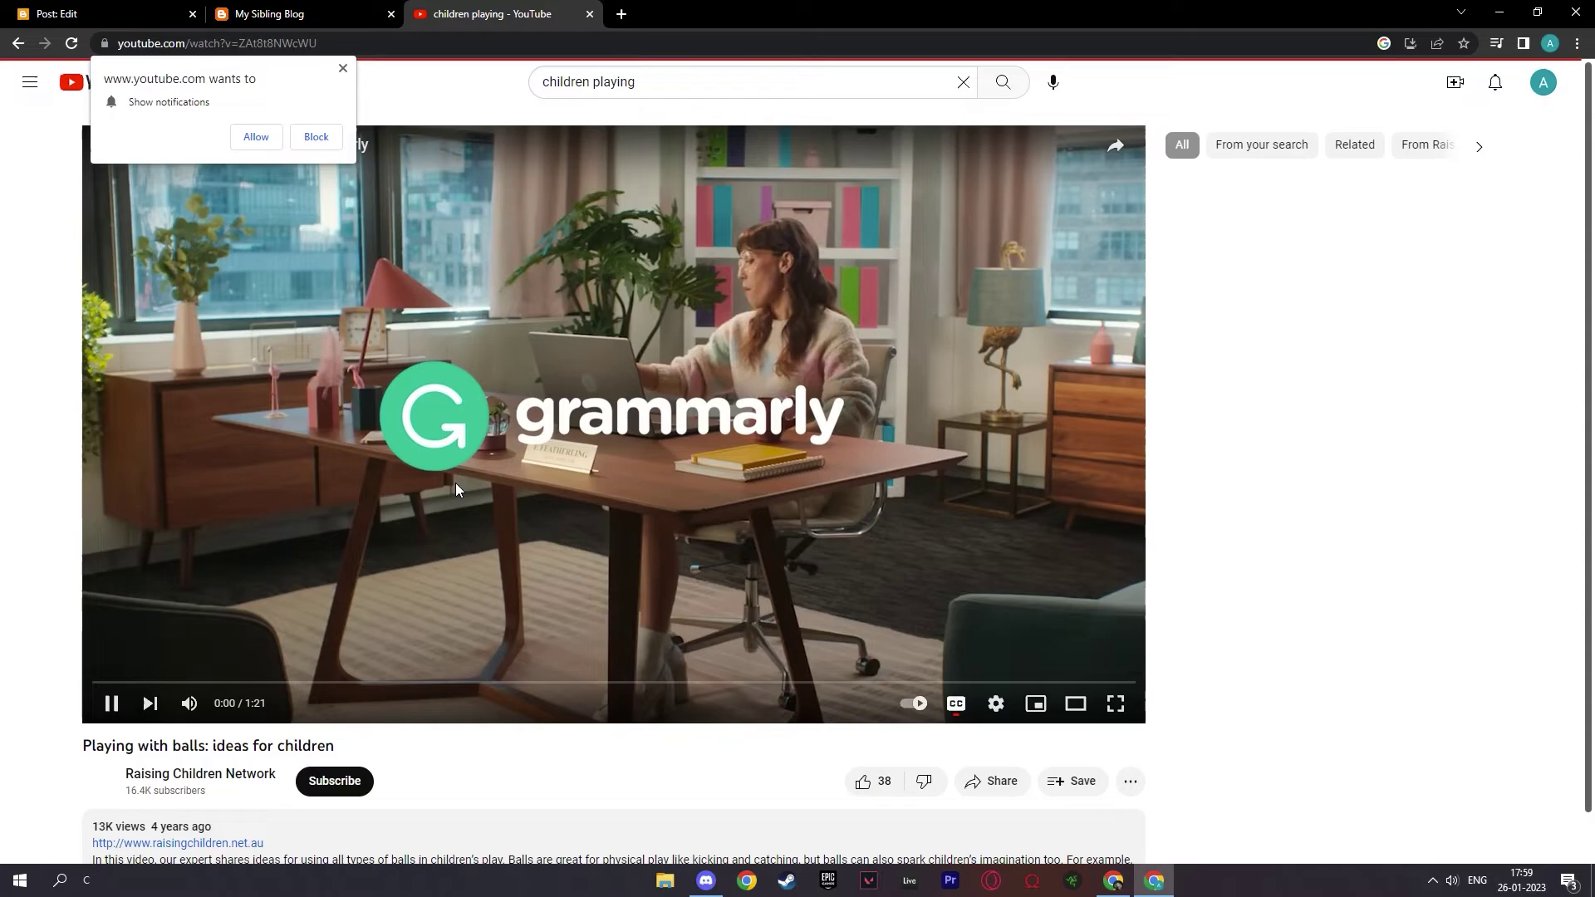
pyautogui.click(988, 779)
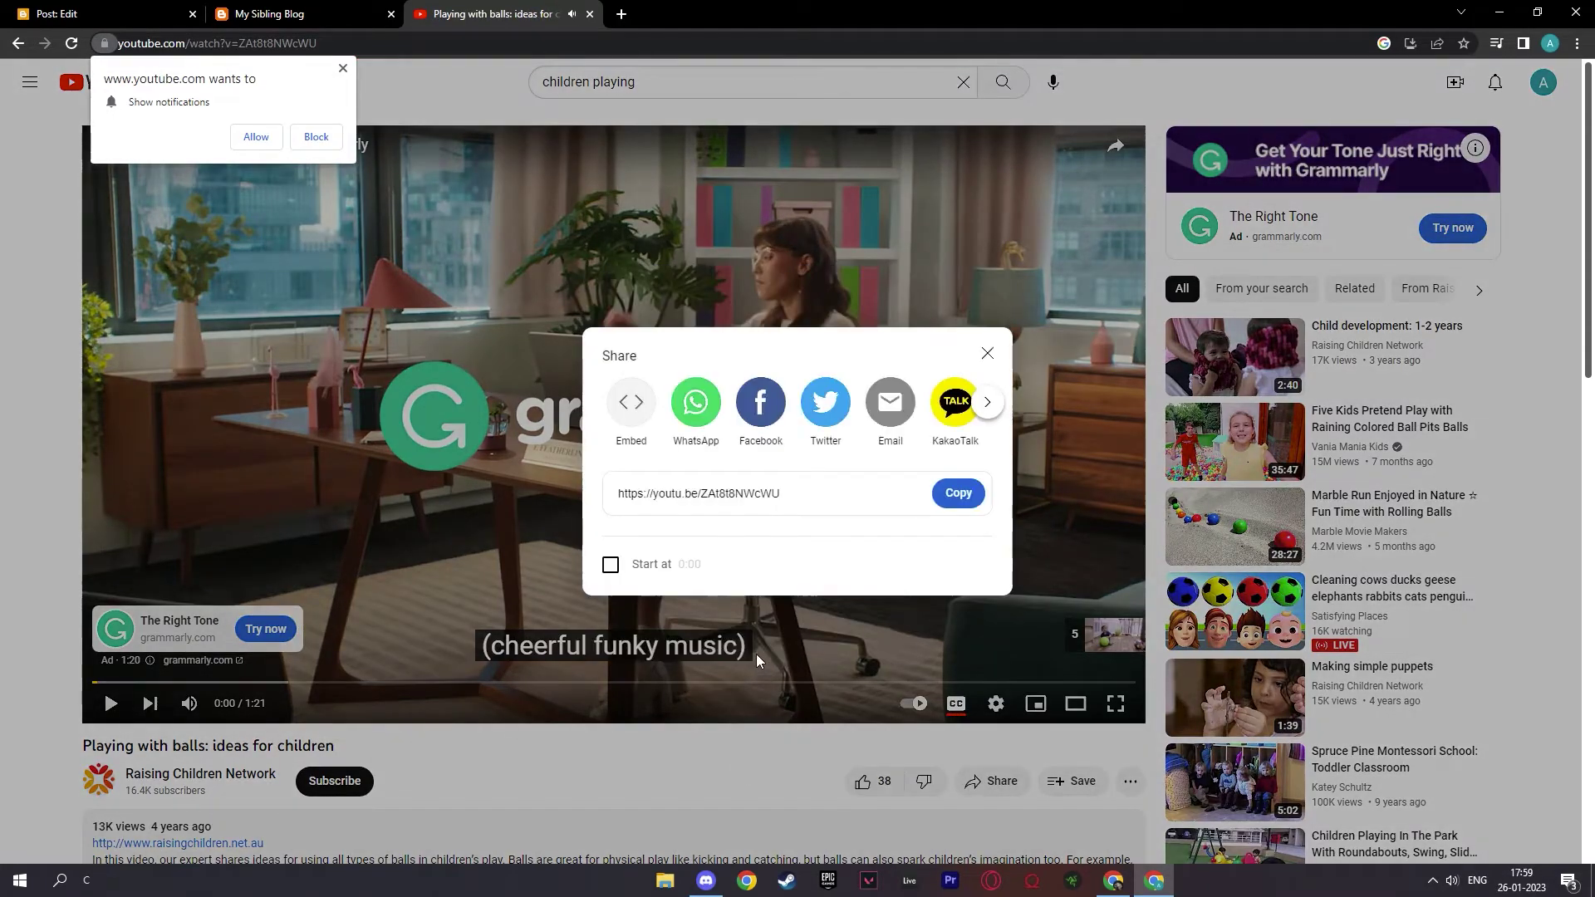
pyautogui.click(958, 493)
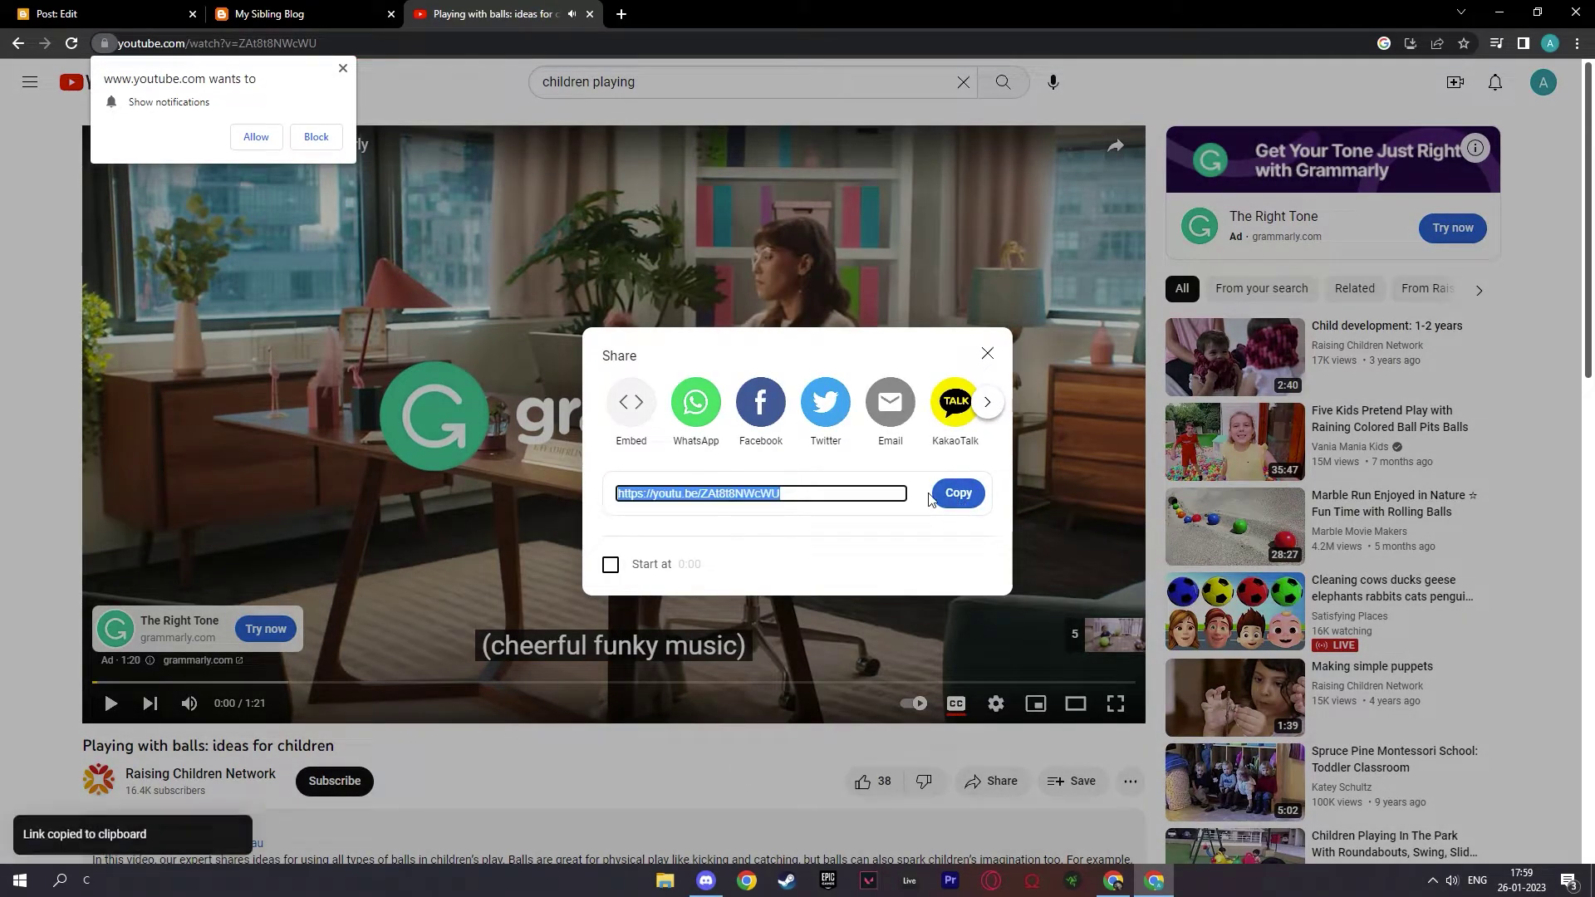
# Close the blog tab, paste the YouTube link, set it to open in a new window, and apply
pyautogui.click(282, 14)
pyautogui.click(26, 11)
pyautogui.click(386, 18)
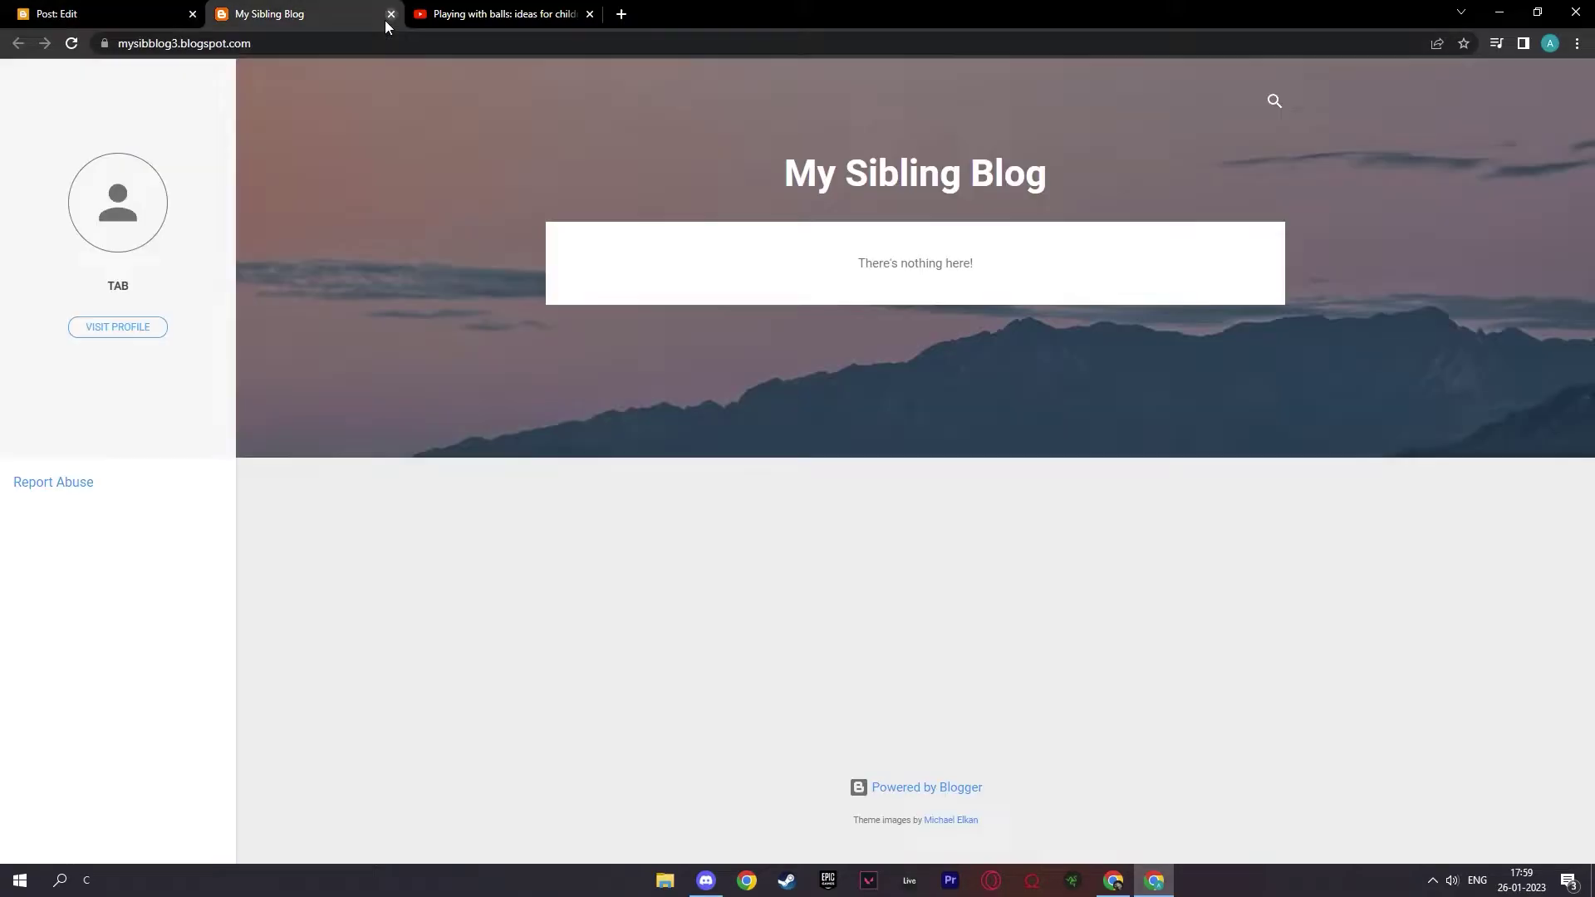
pyautogui.click(391, 14)
pyautogui.click(134, 22)
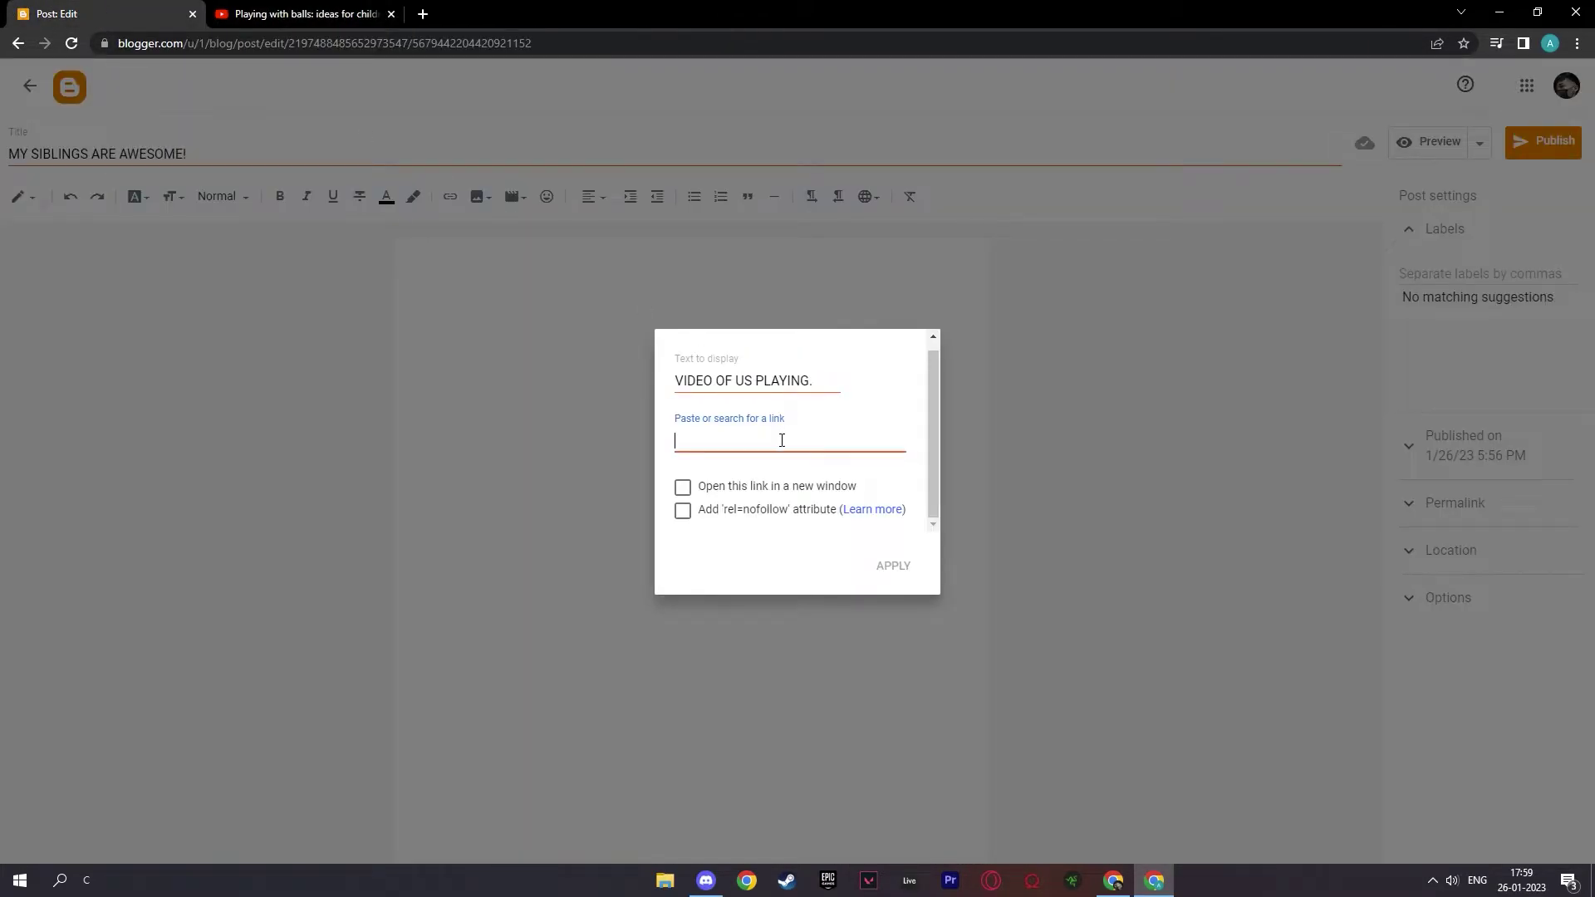
pyautogui.hotkey('ctrl', 'v')
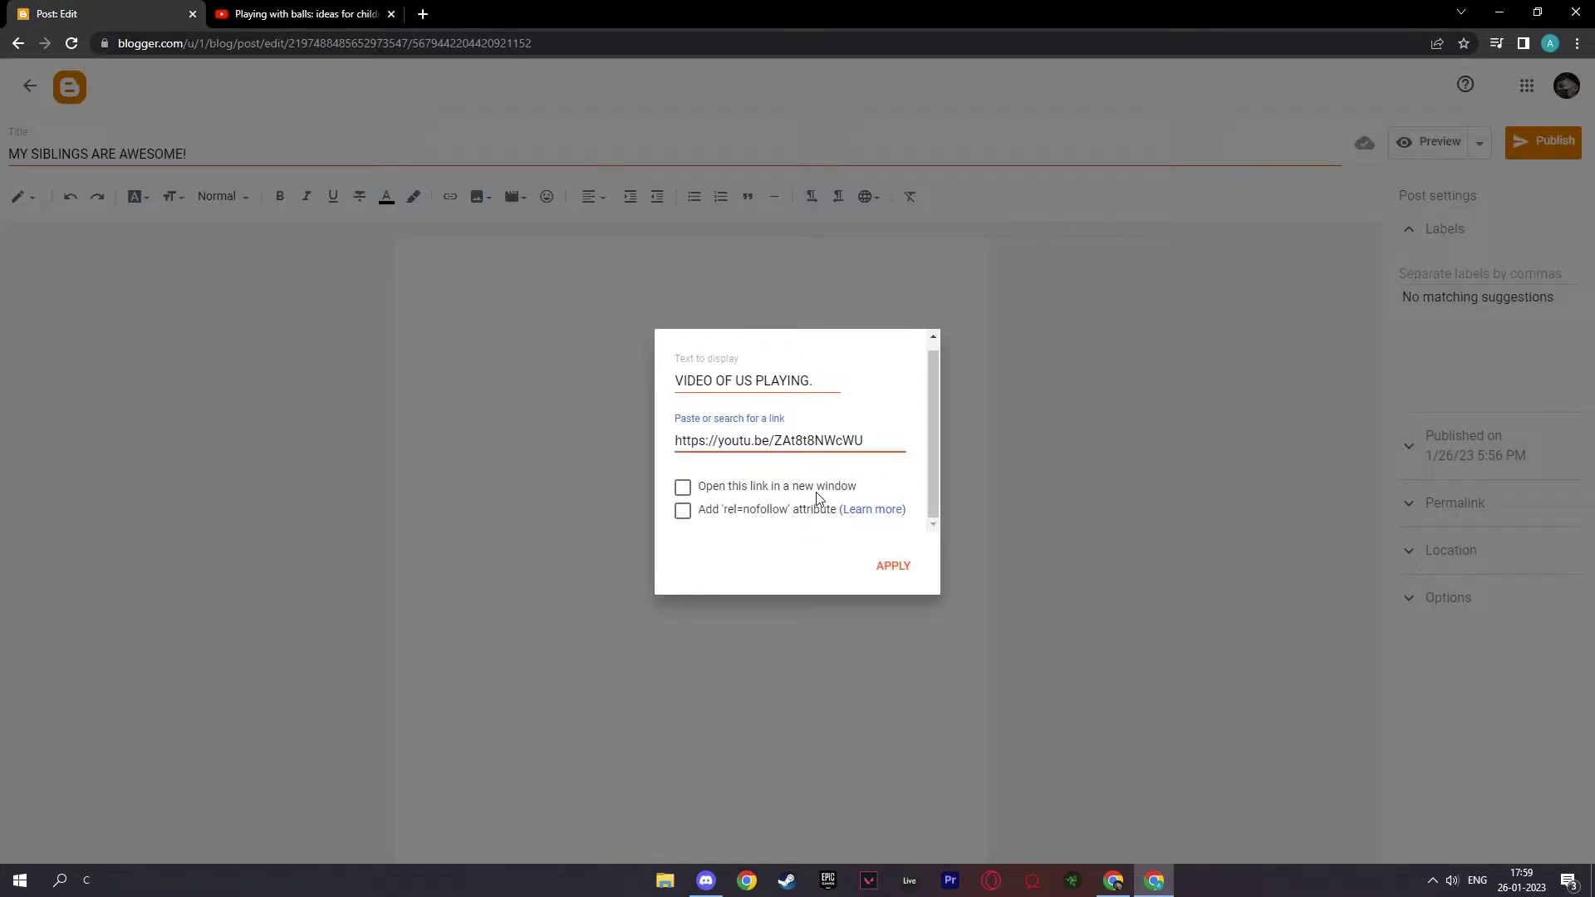
pyautogui.click(683, 490)
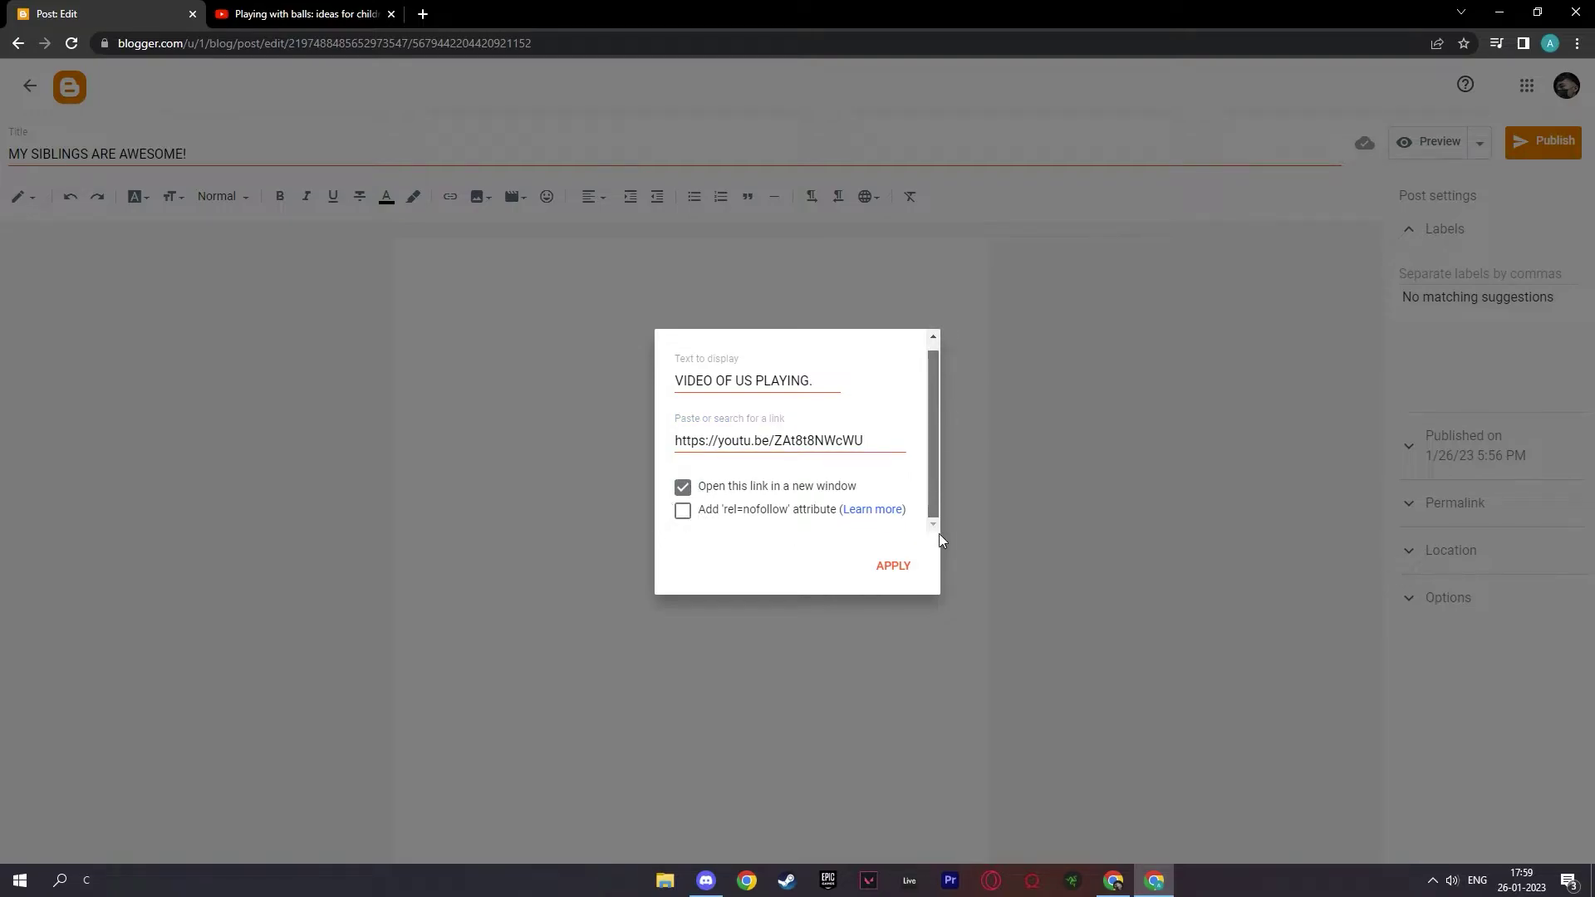
pyautogui.click(893, 566)
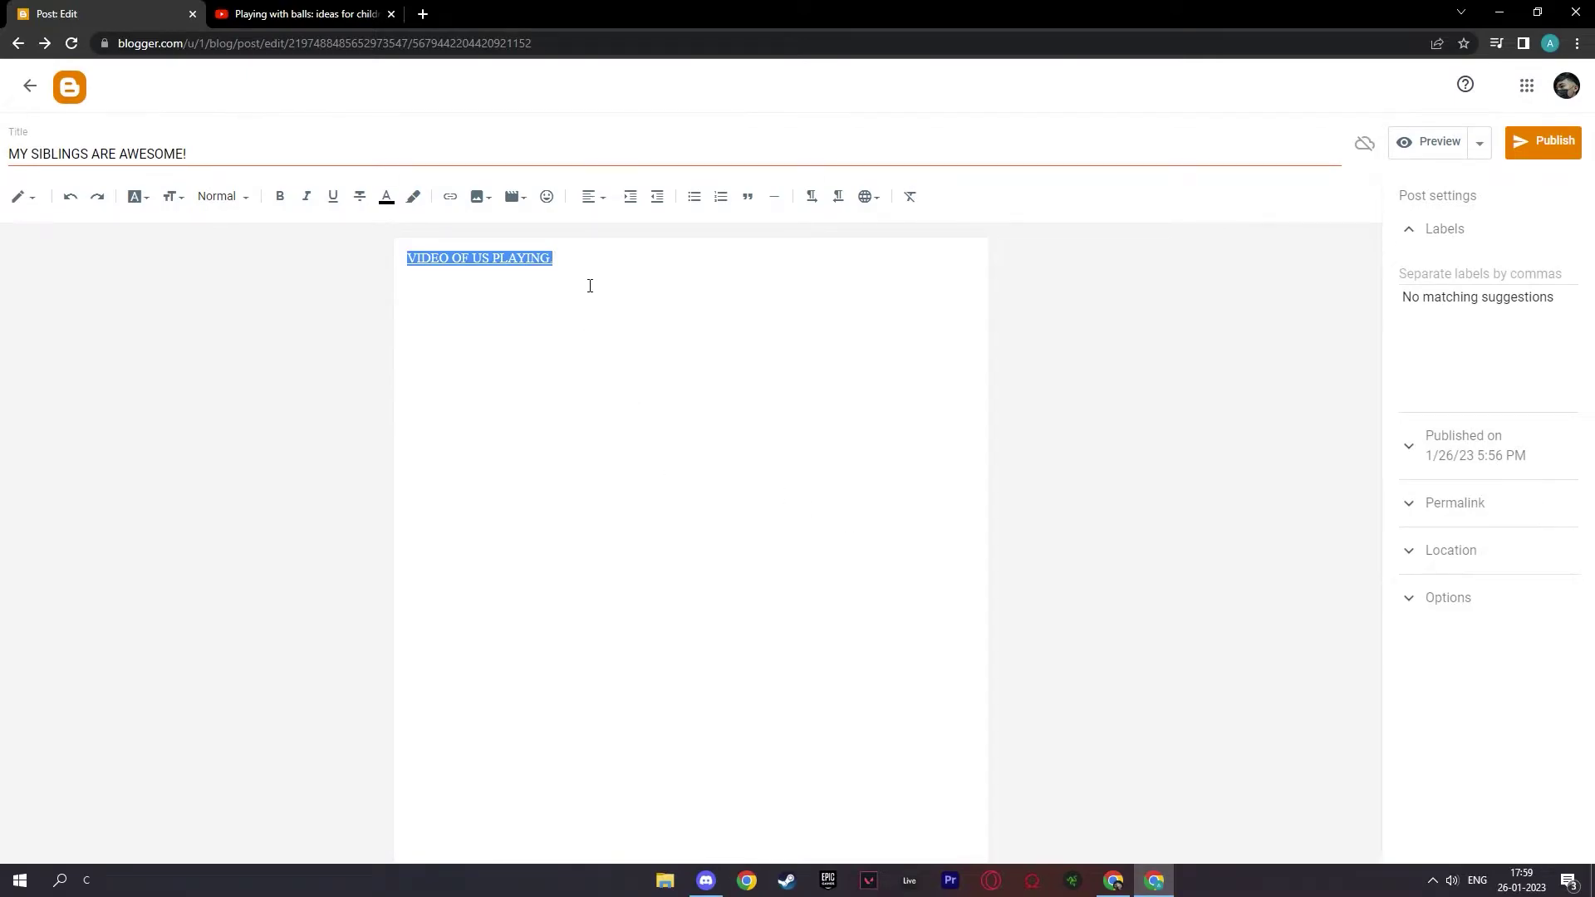
pyautogui.click(657, 285)
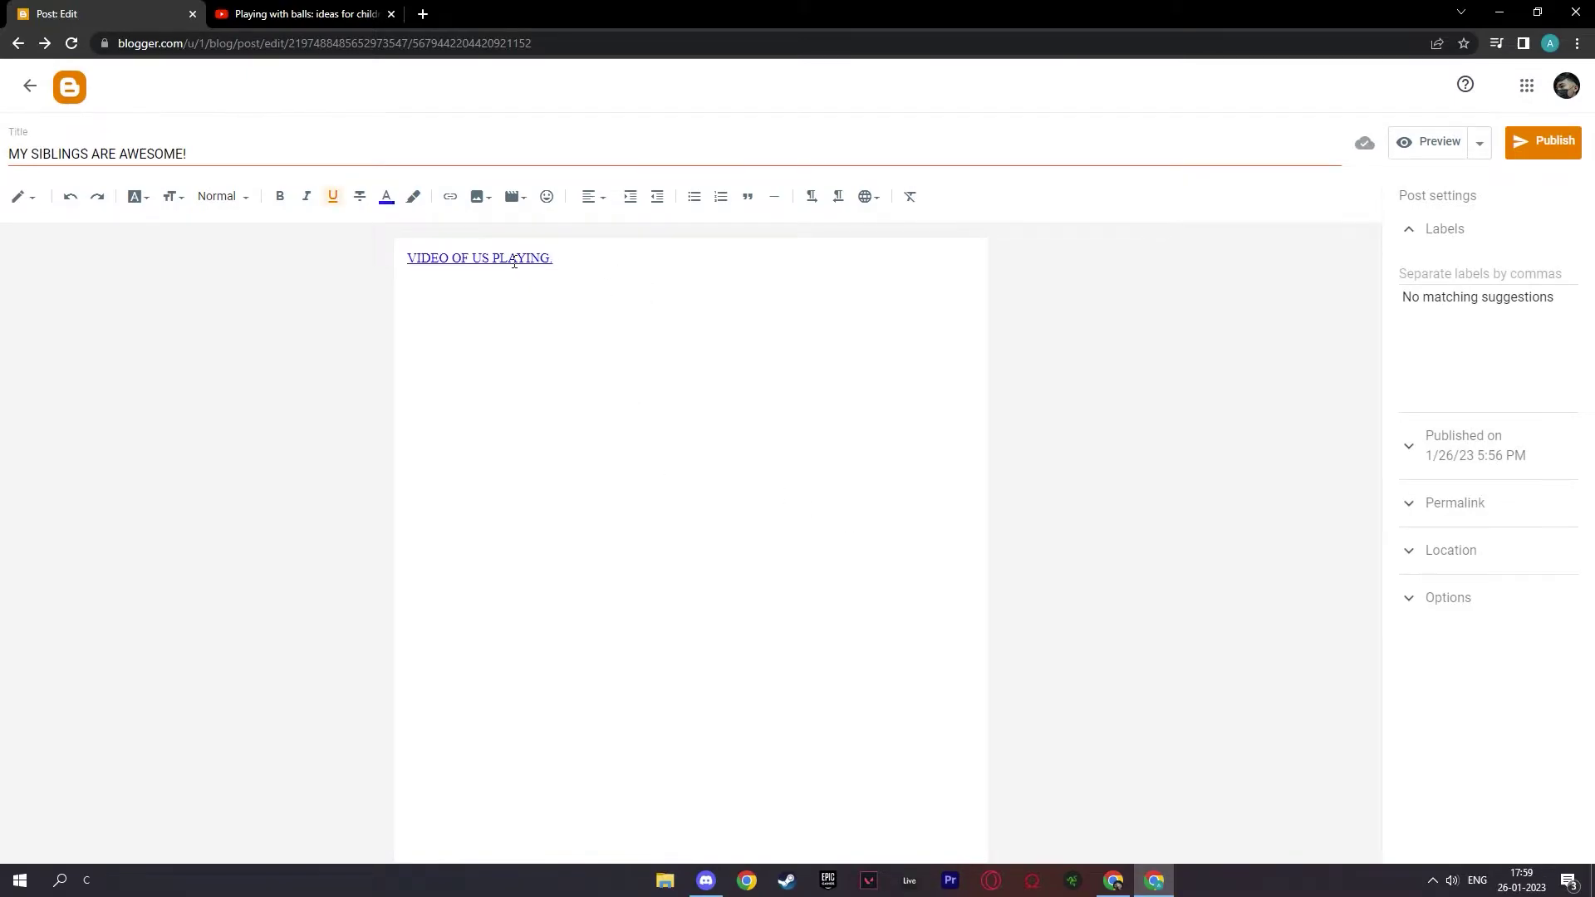
pyautogui.click(490, 255)
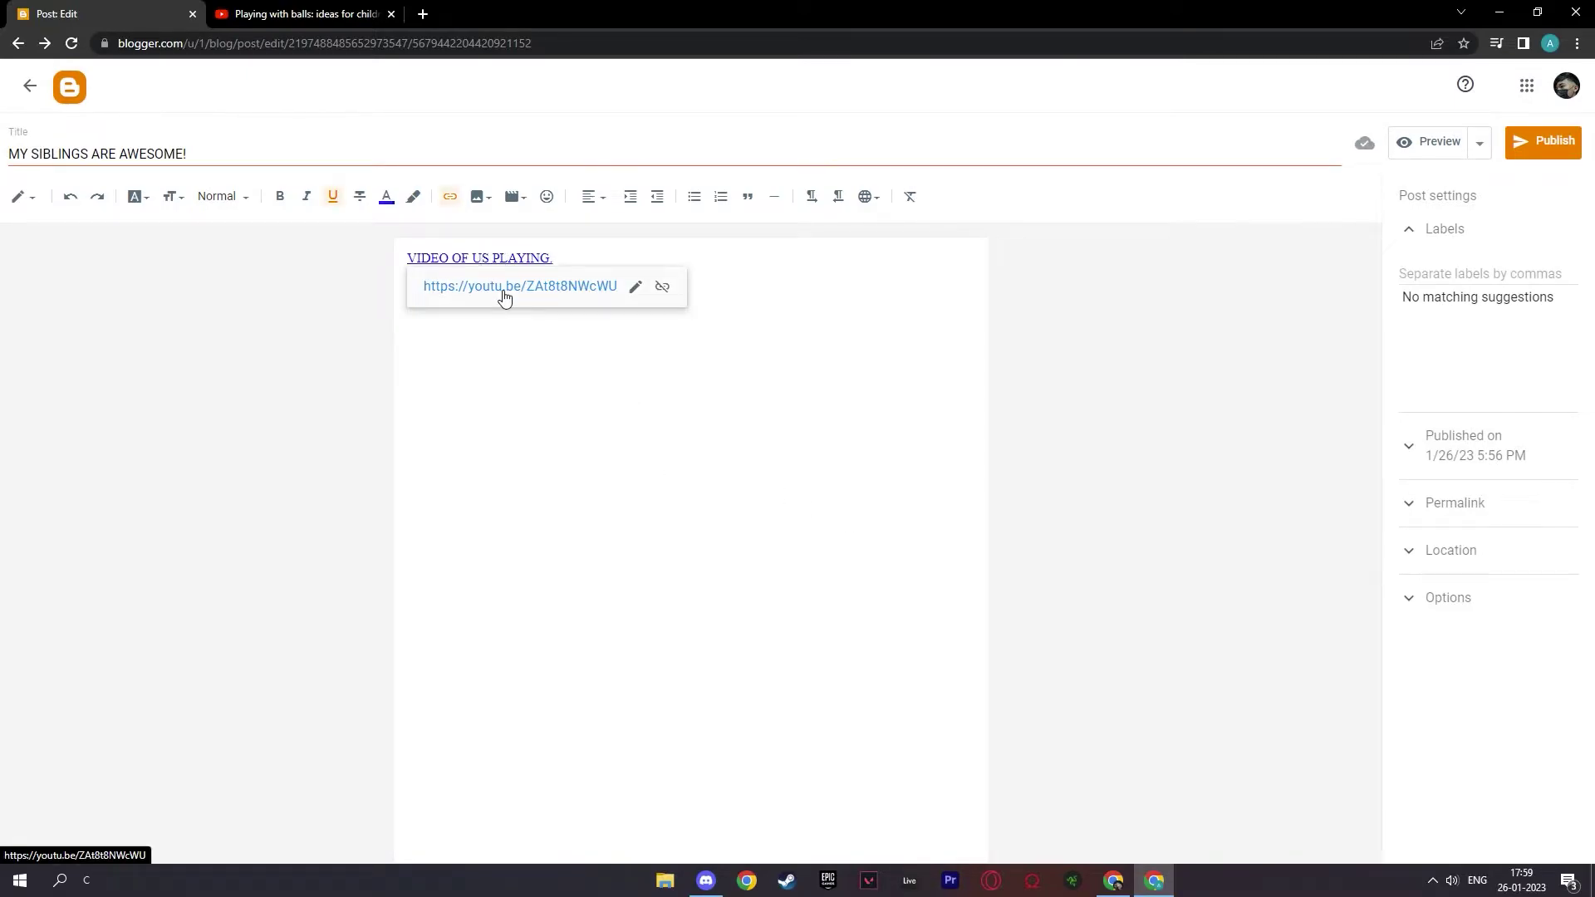
pyautogui.click(500, 287)
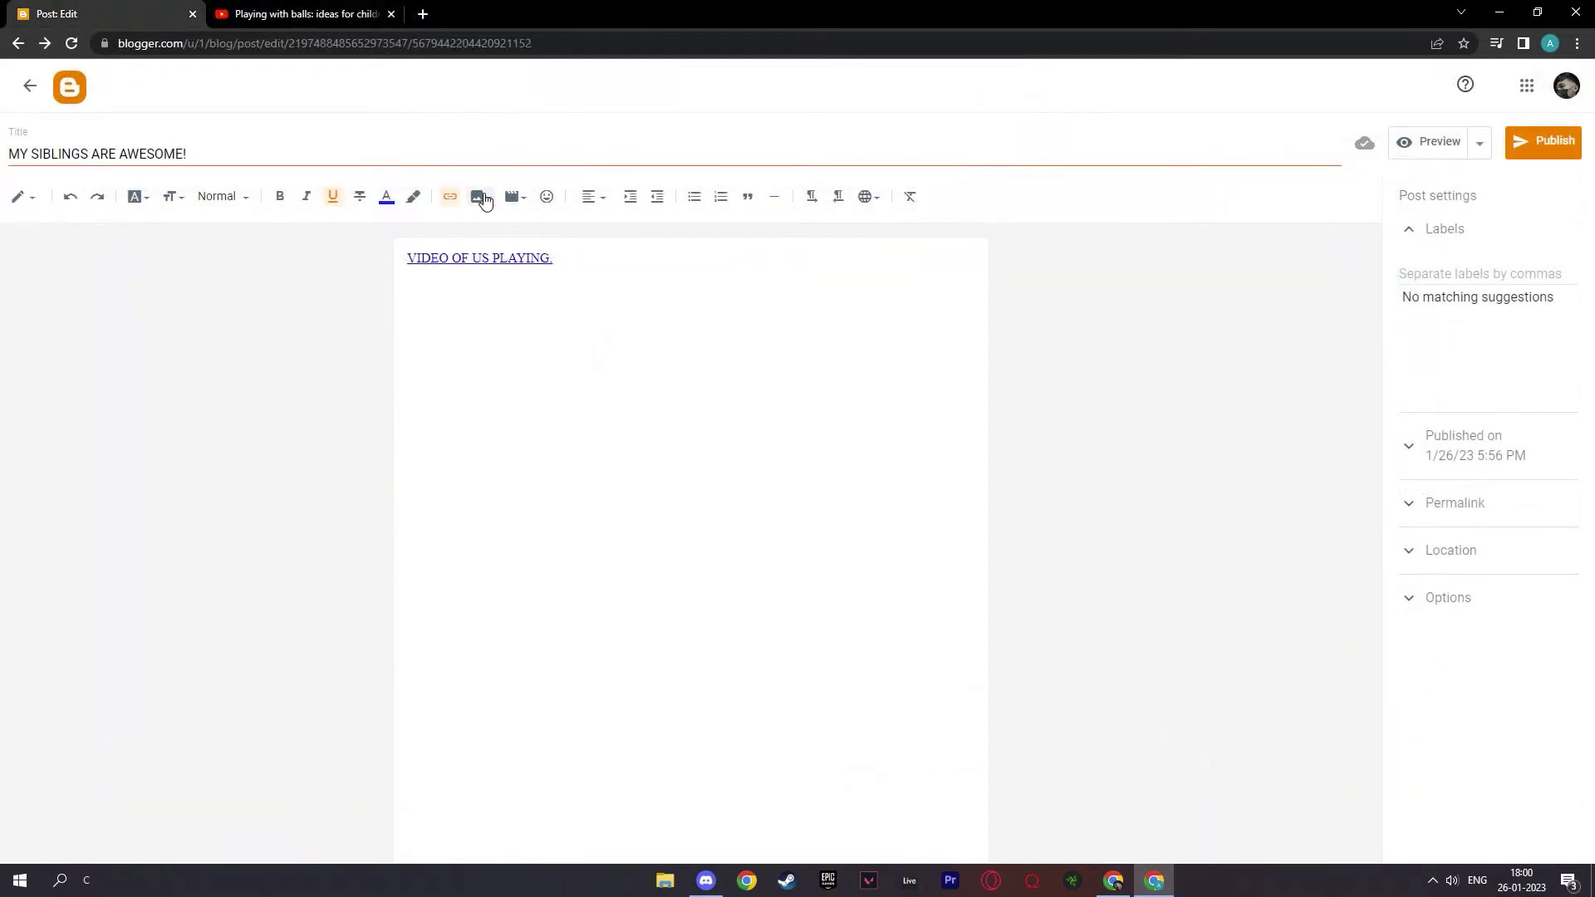
# From the Insert video menu, choose YouTube to list the account's uploaded videos
pyautogui.click(484, 199)
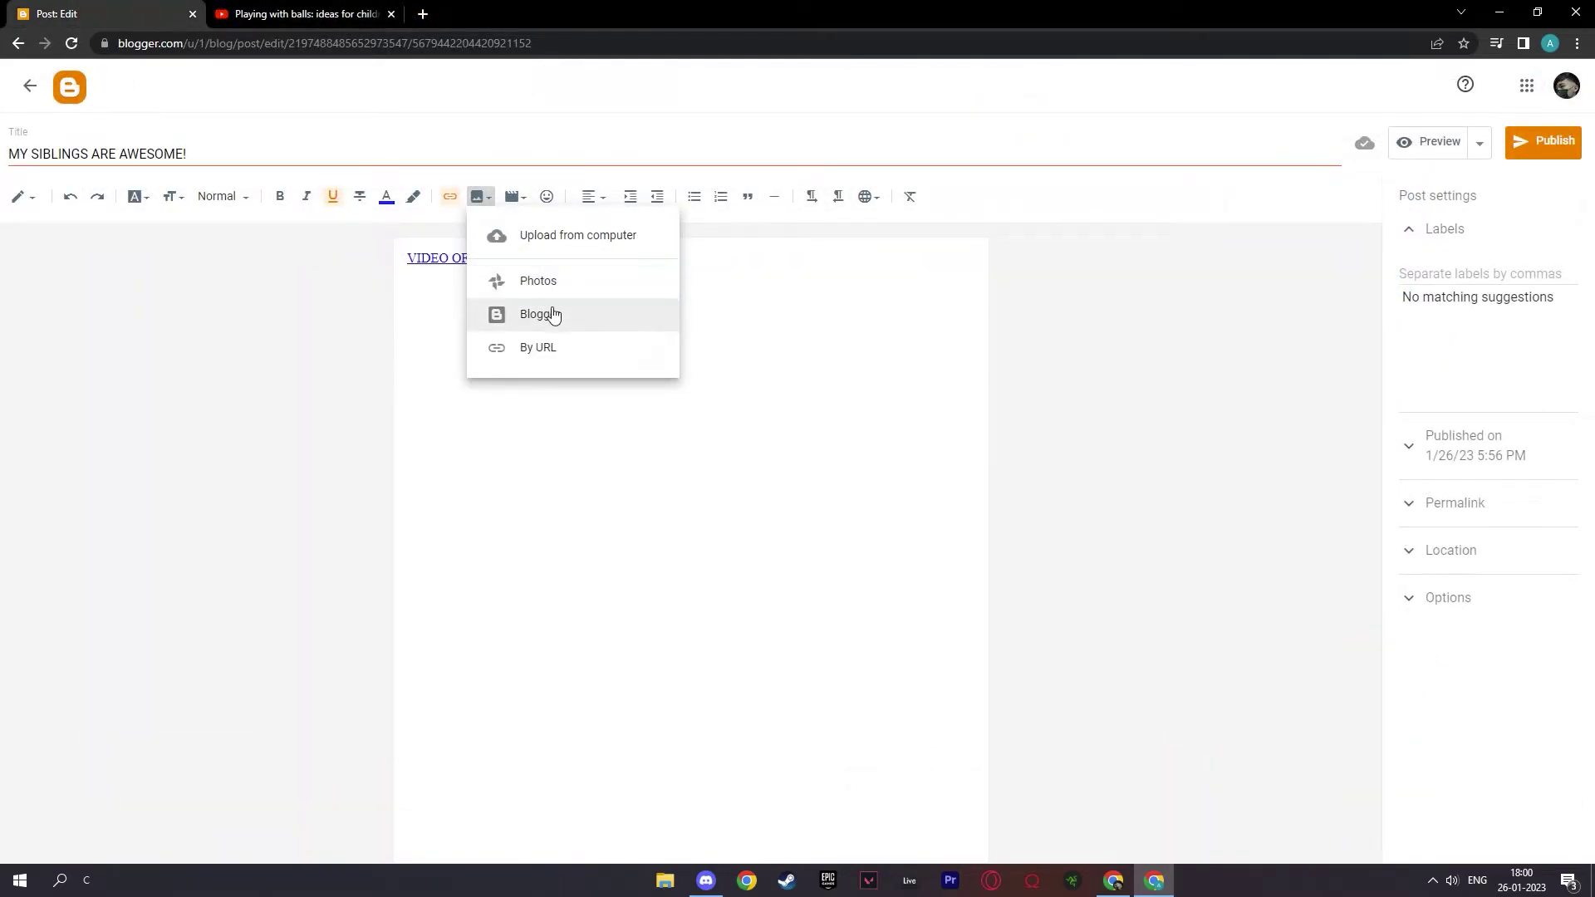
pyautogui.click(520, 249)
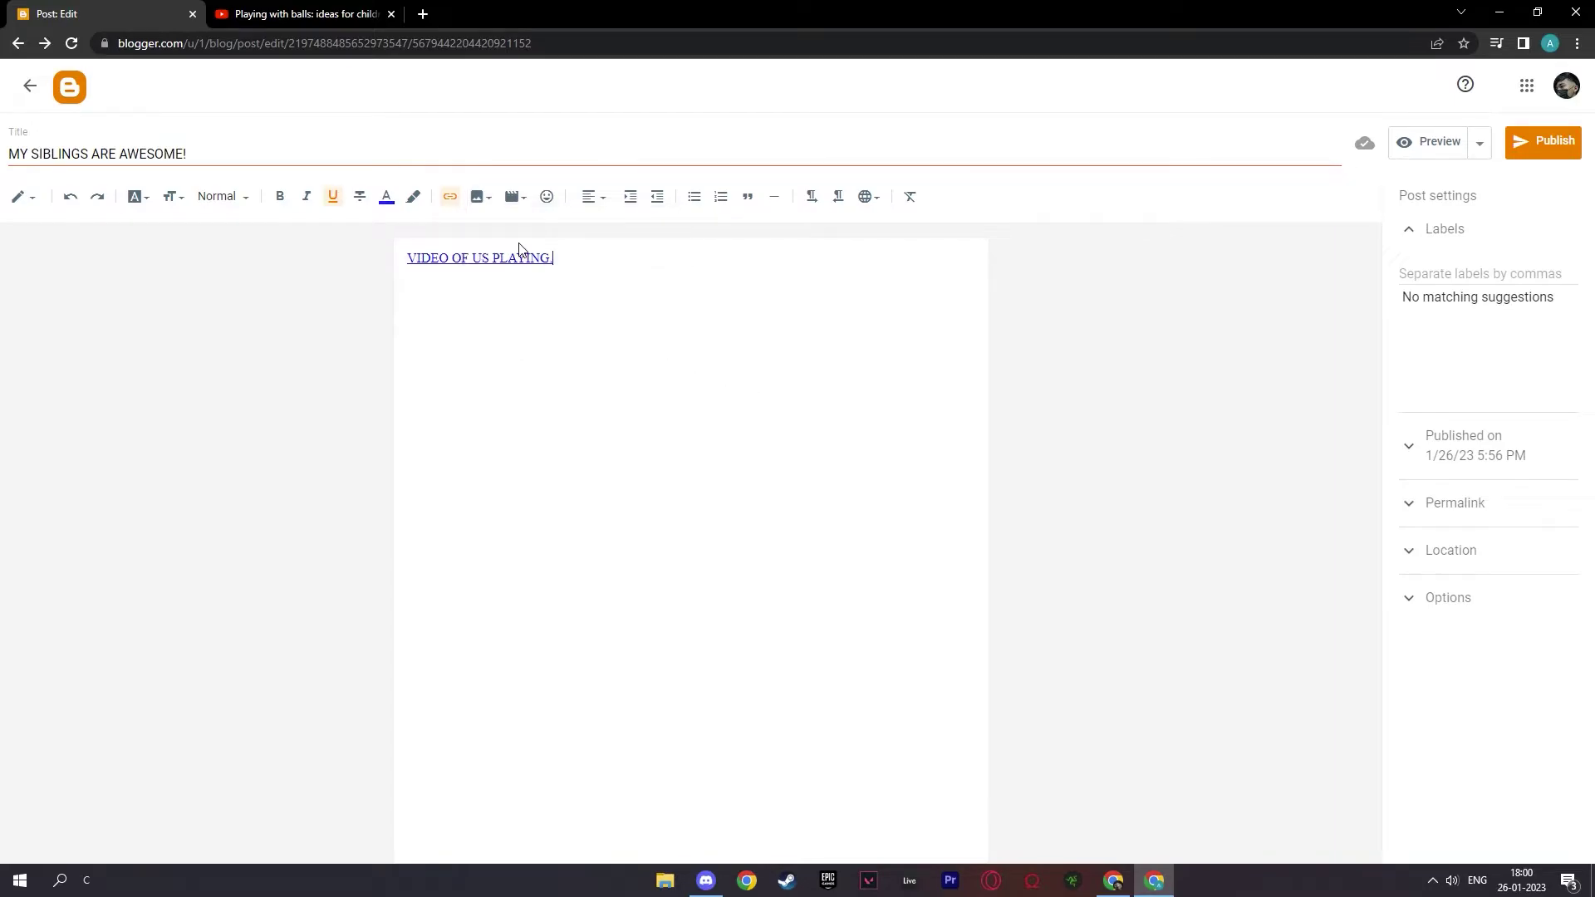
pyautogui.click(513, 197)
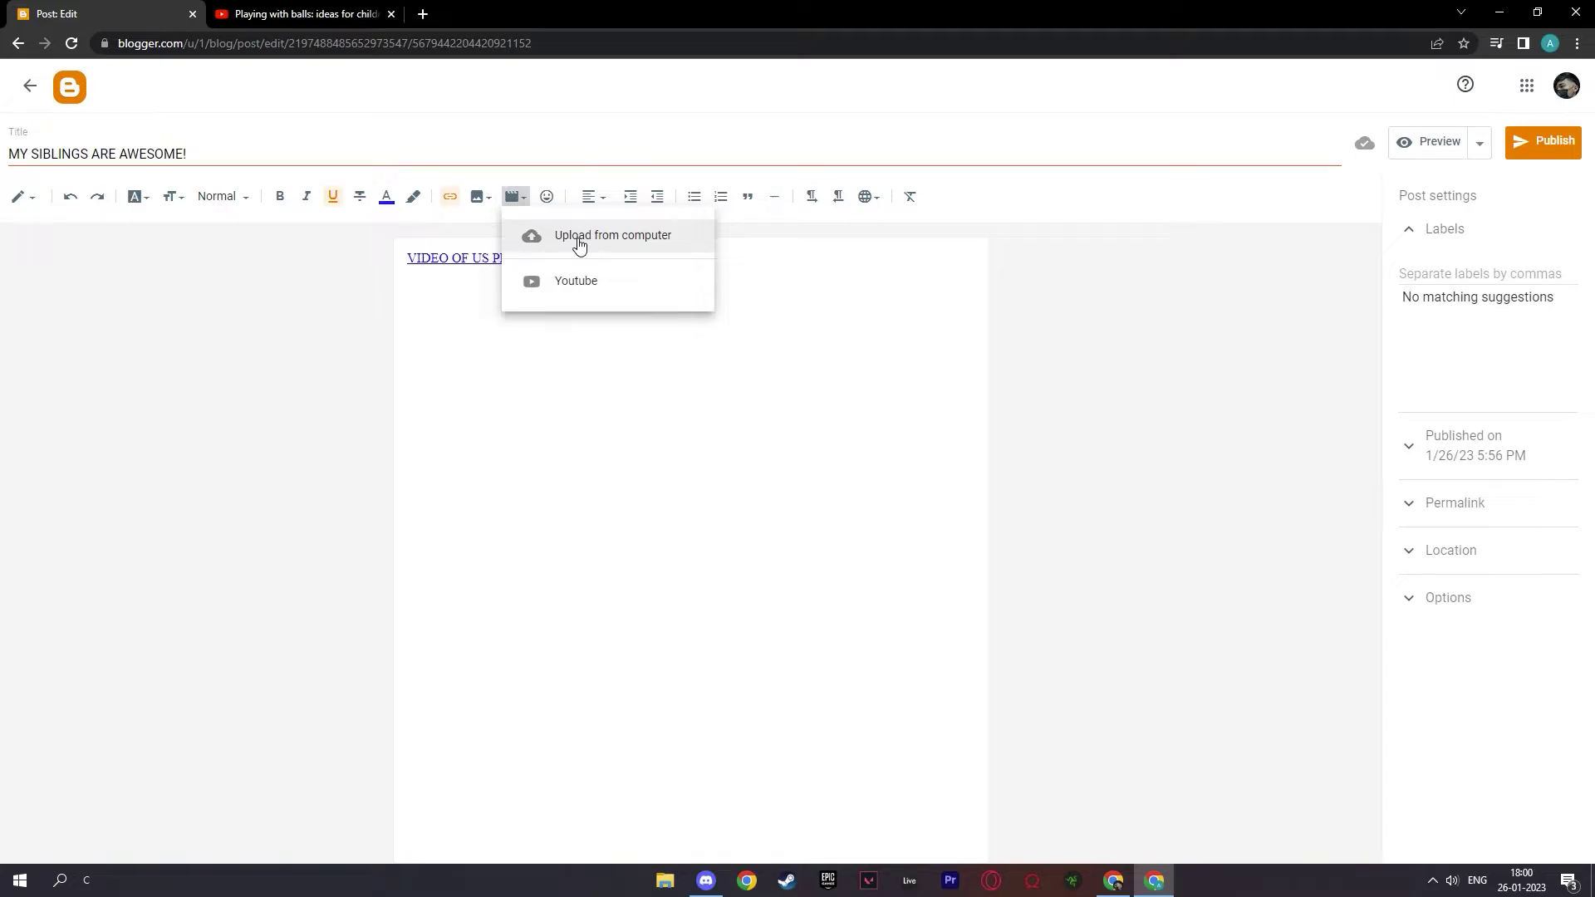
pyautogui.click(968, 363)
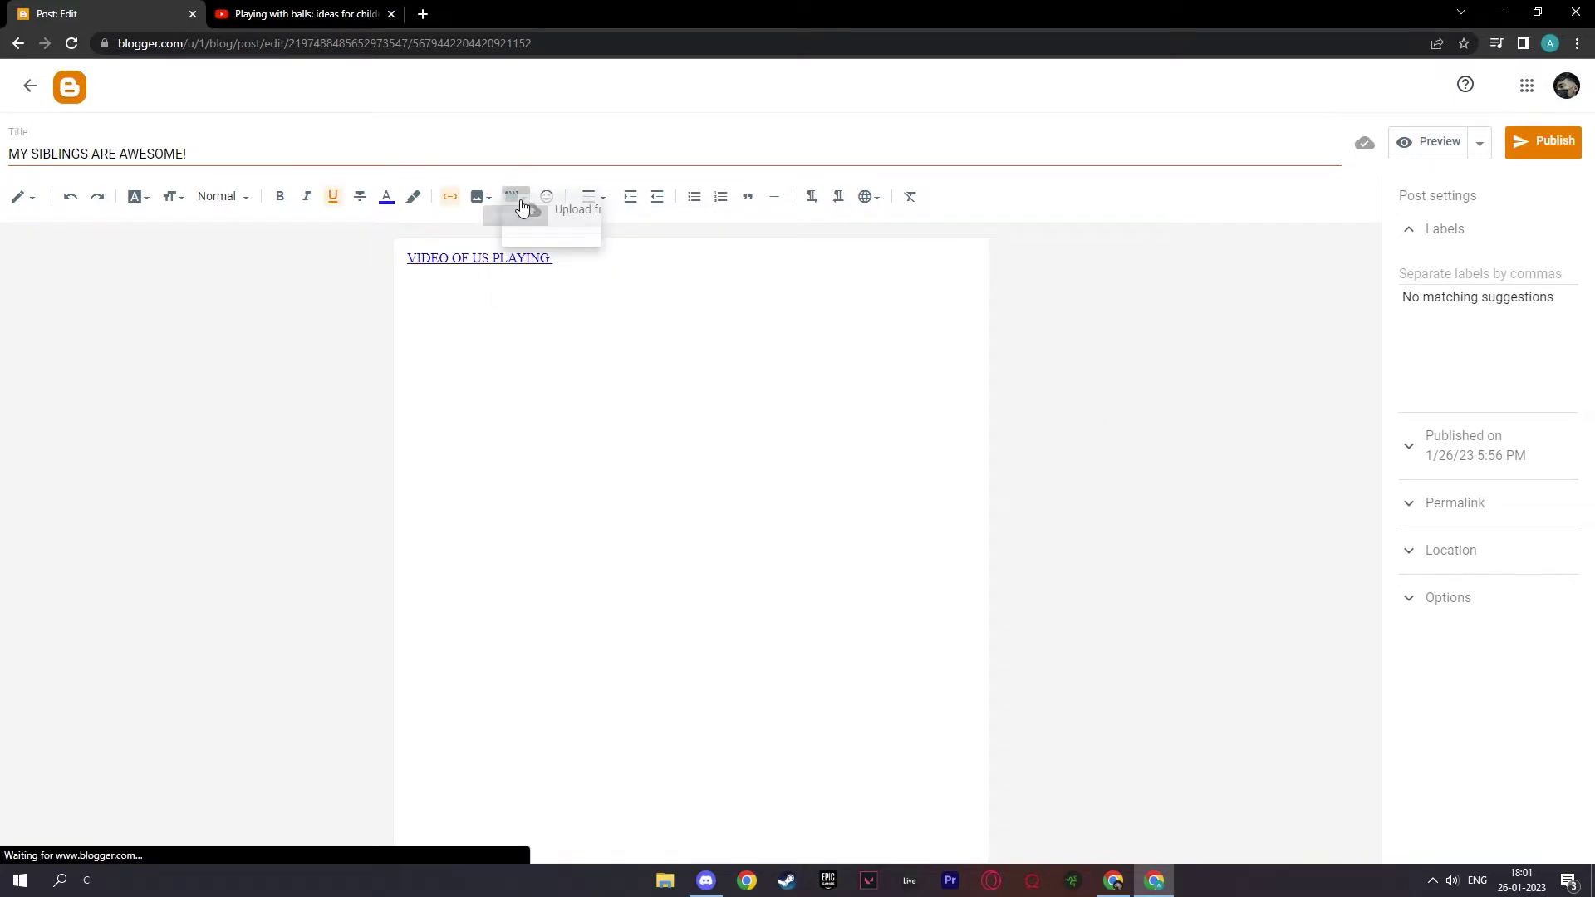
pyautogui.click(520, 200)
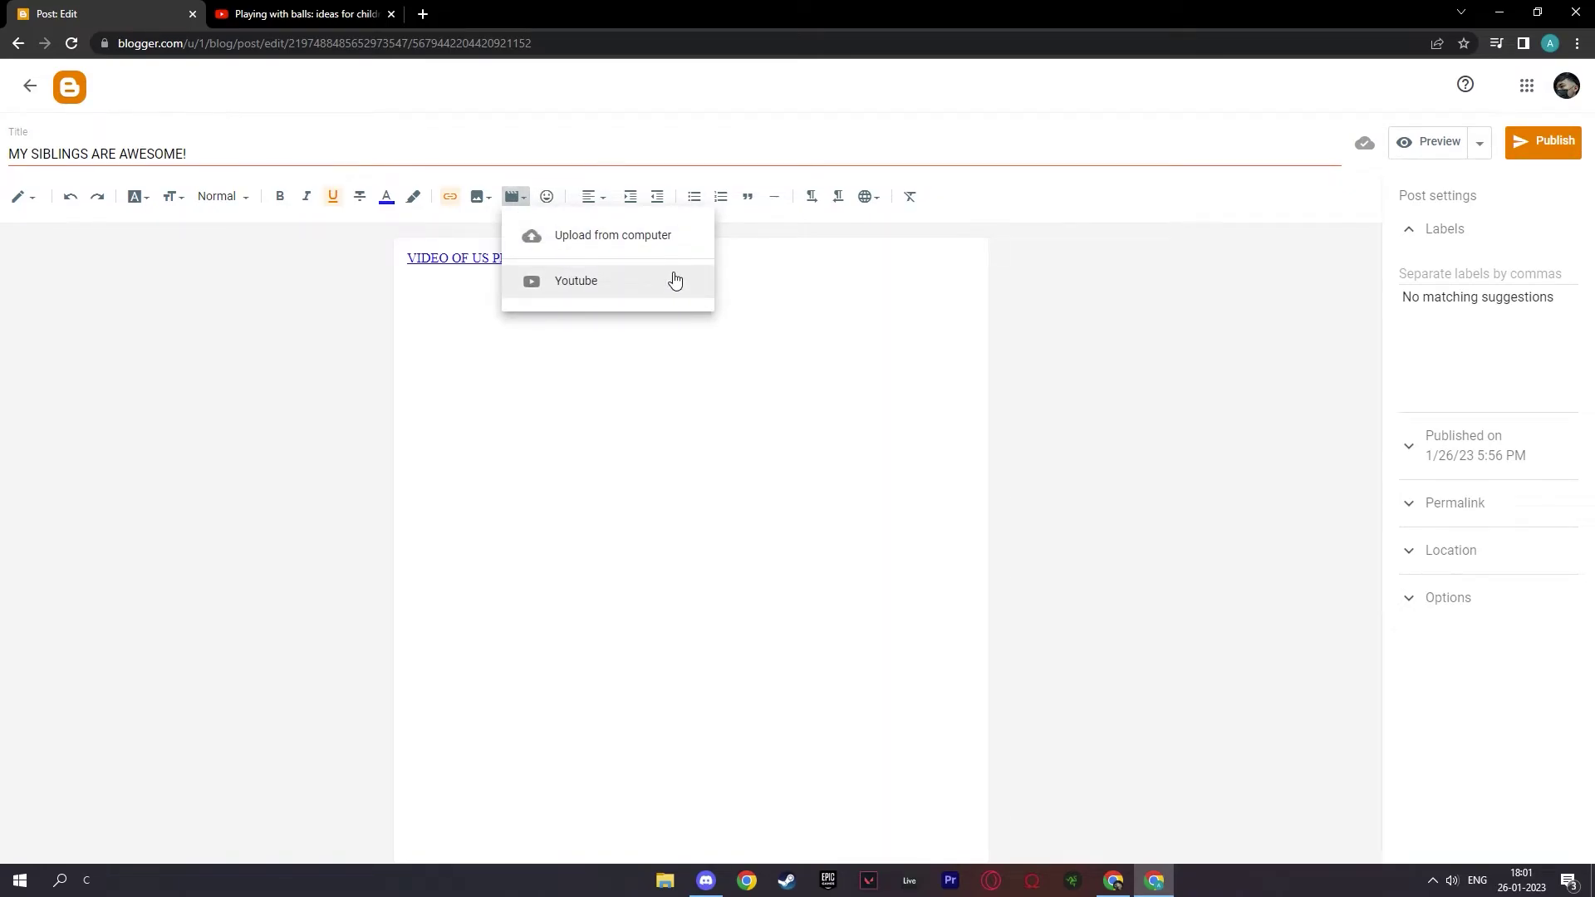
pyautogui.click(620, 287)
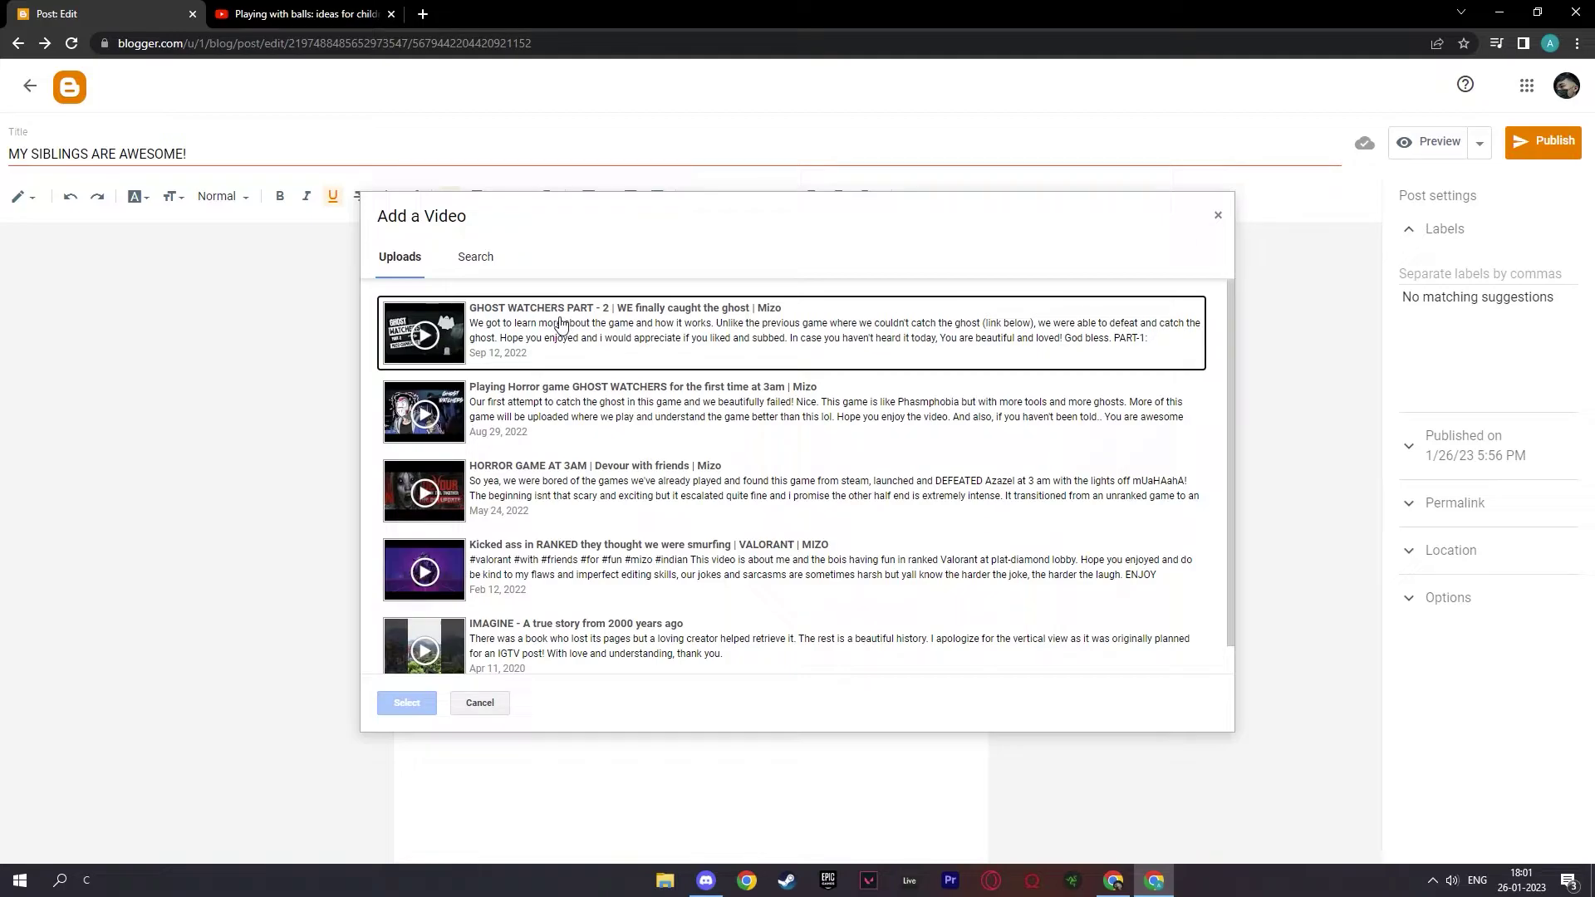
# Insert the GHOST WATCHERS PART - 2 video into the post and resize the embed
pyautogui.click(594, 331)
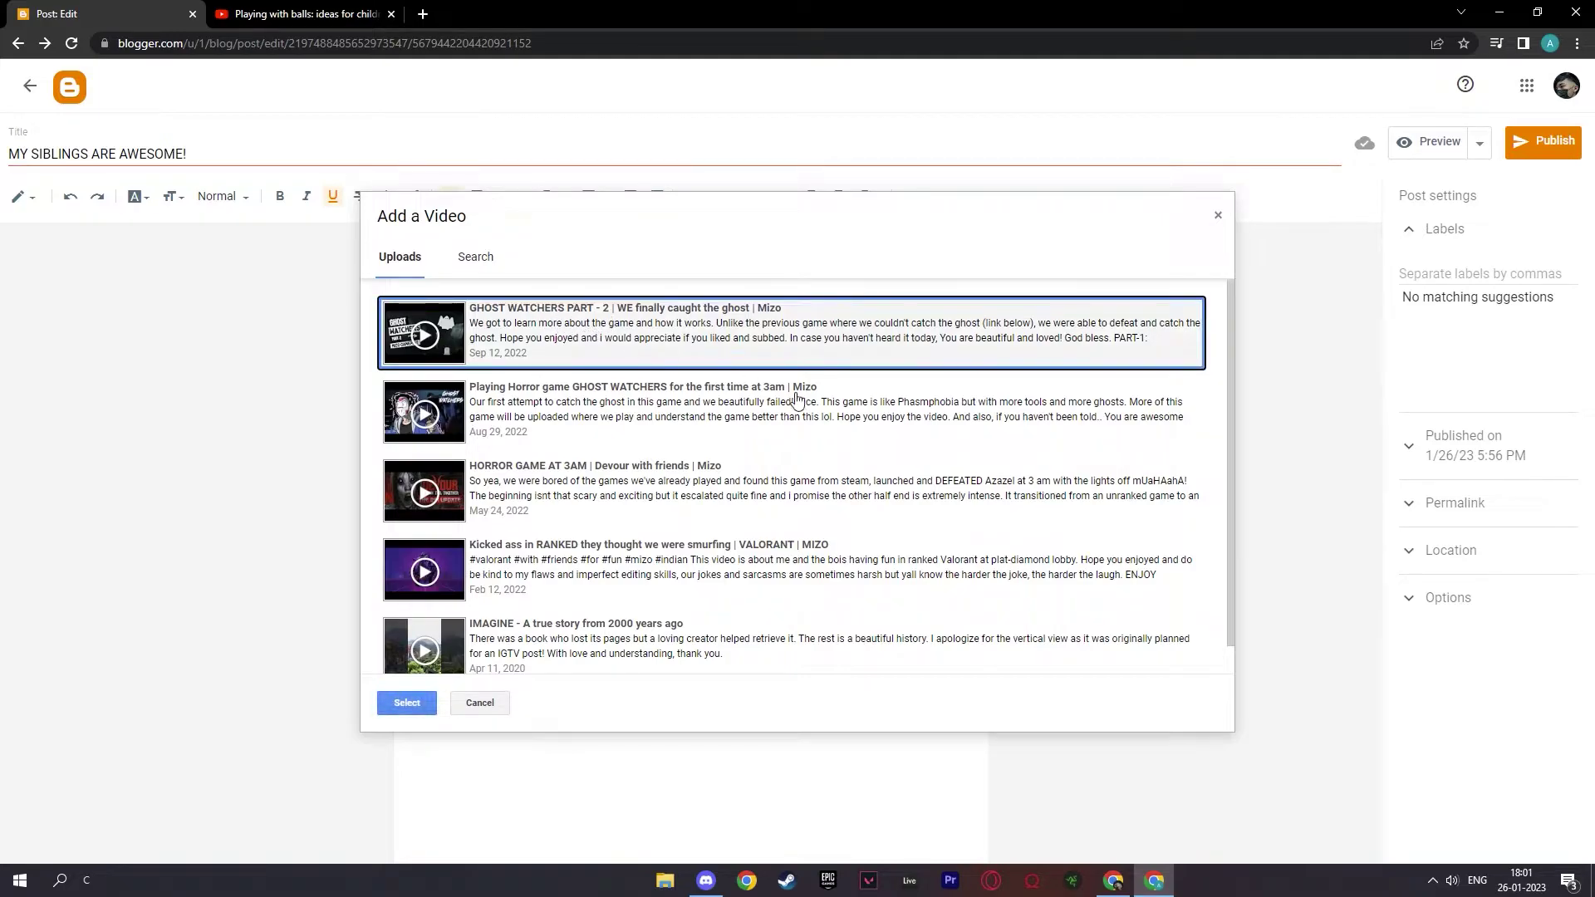
pyautogui.click(410, 705)
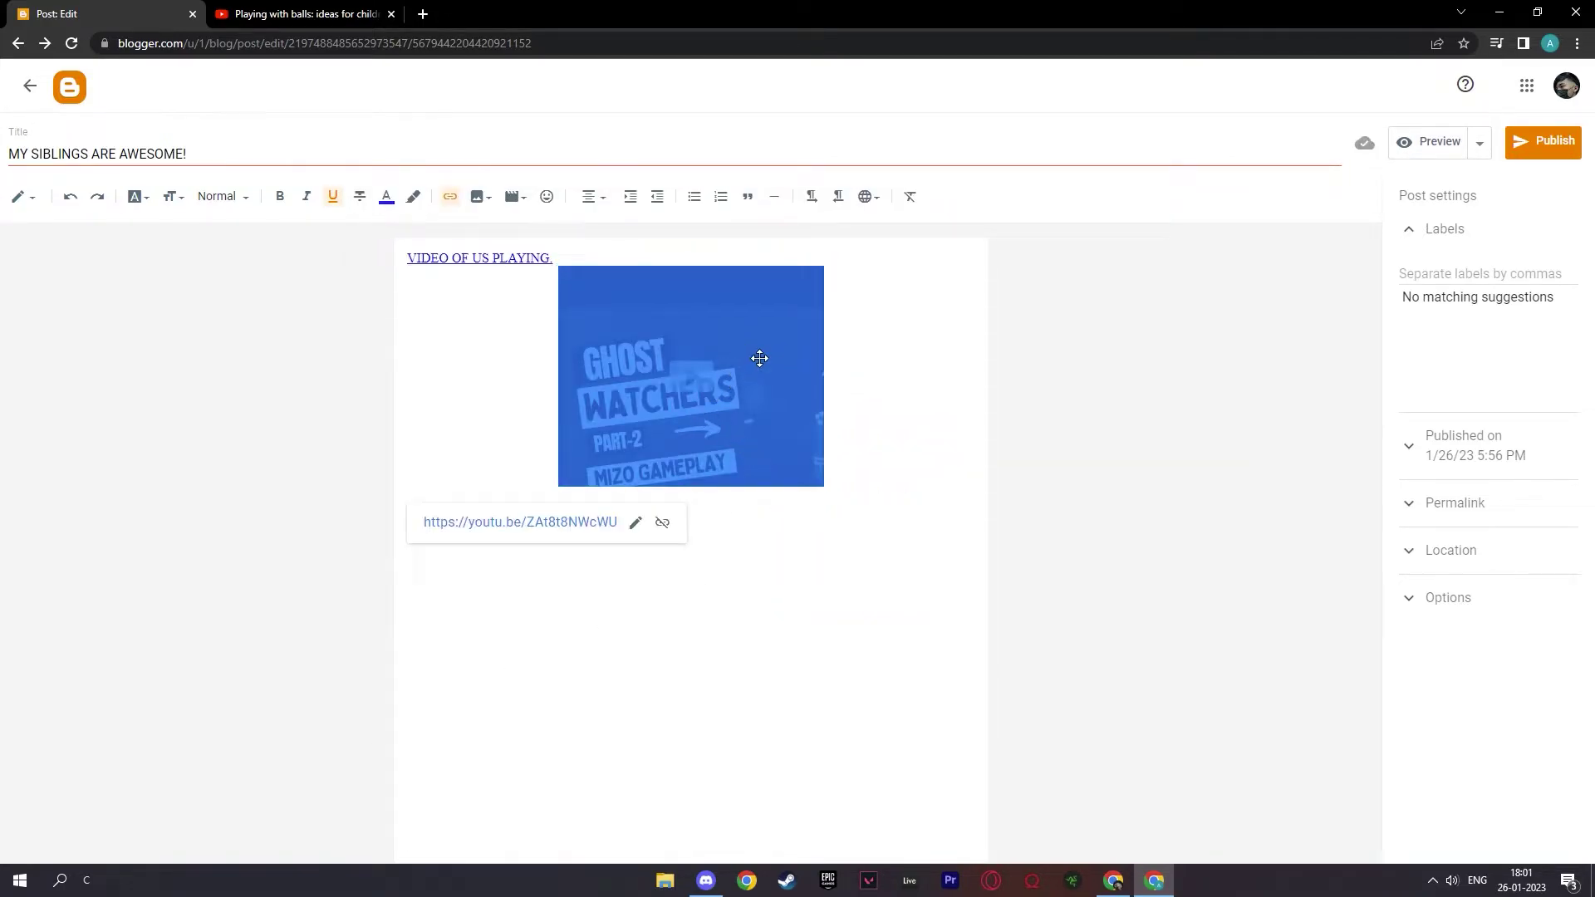
pyautogui.moveTo(821, 273); pyautogui.dragTo(905, 252)
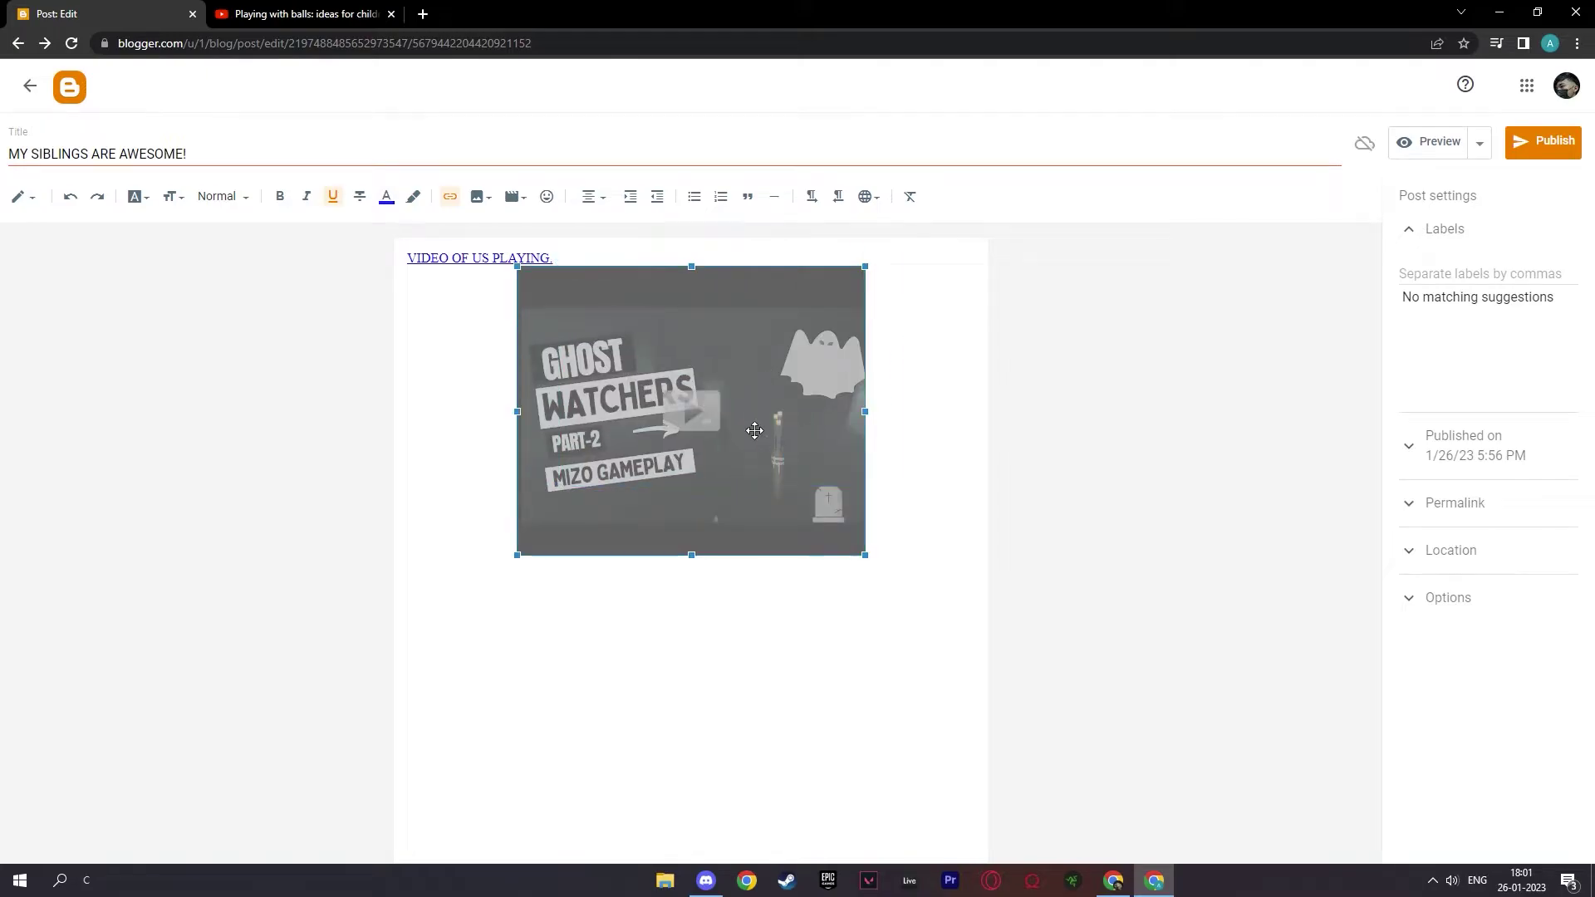
pyautogui.moveTo(687, 552); pyautogui.dragTo(688, 619)
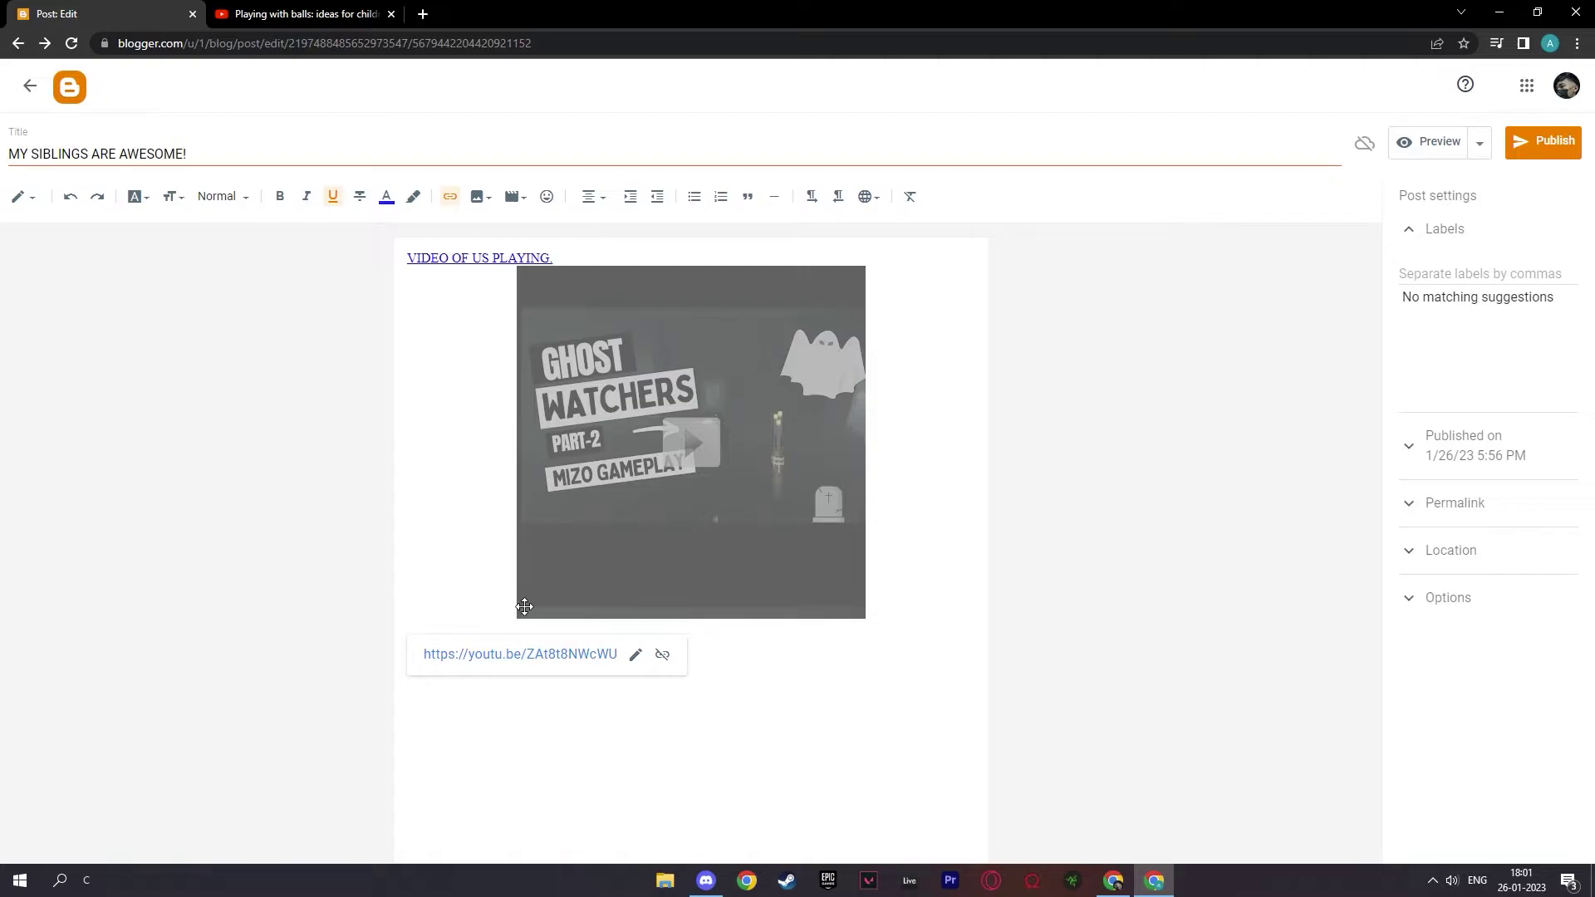
pyautogui.click(524, 606)
pyautogui.moveTo(865, 442); pyautogui.dragTo(804, 397)
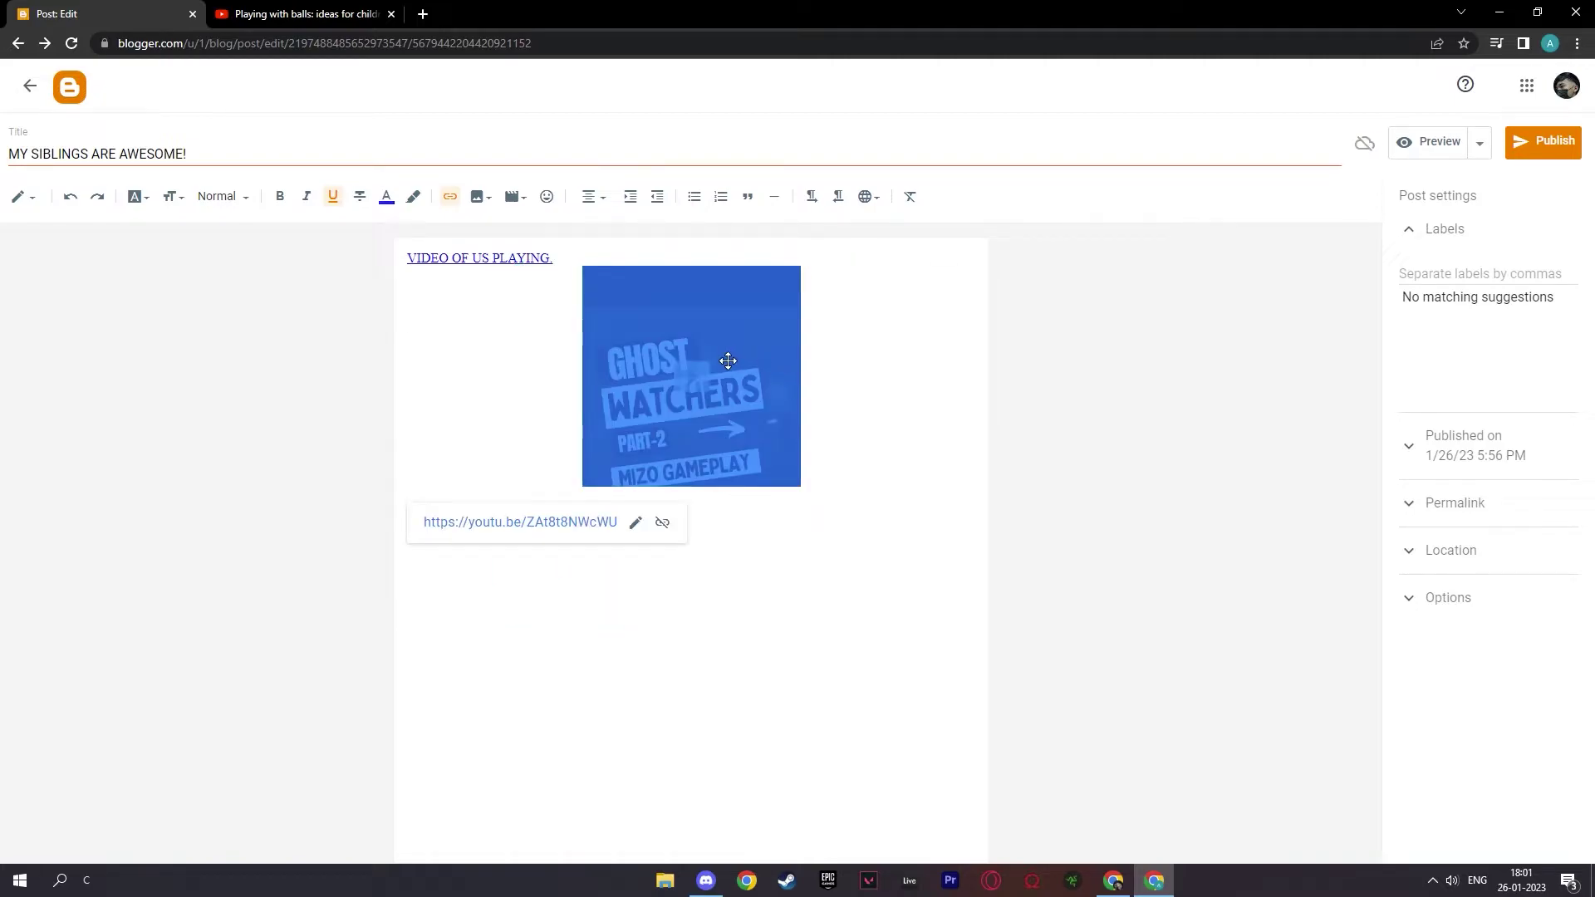
pyautogui.click(714, 302)
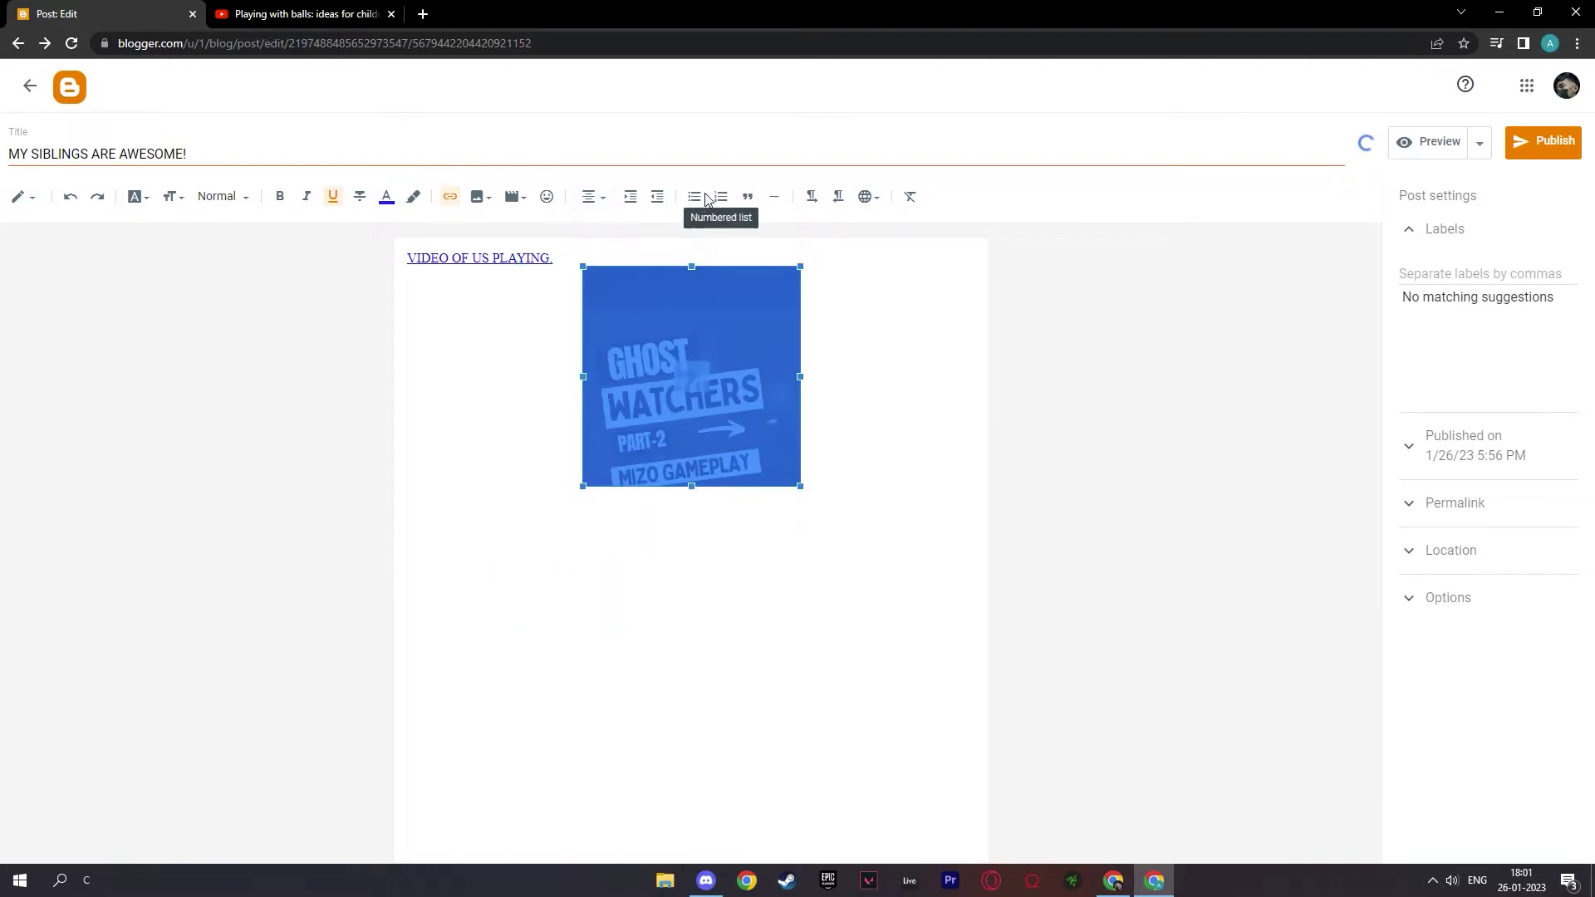
# Try left and centre alignment, then right-align the video embed
pyautogui.click(590, 196)
pyautogui.click(592, 200)
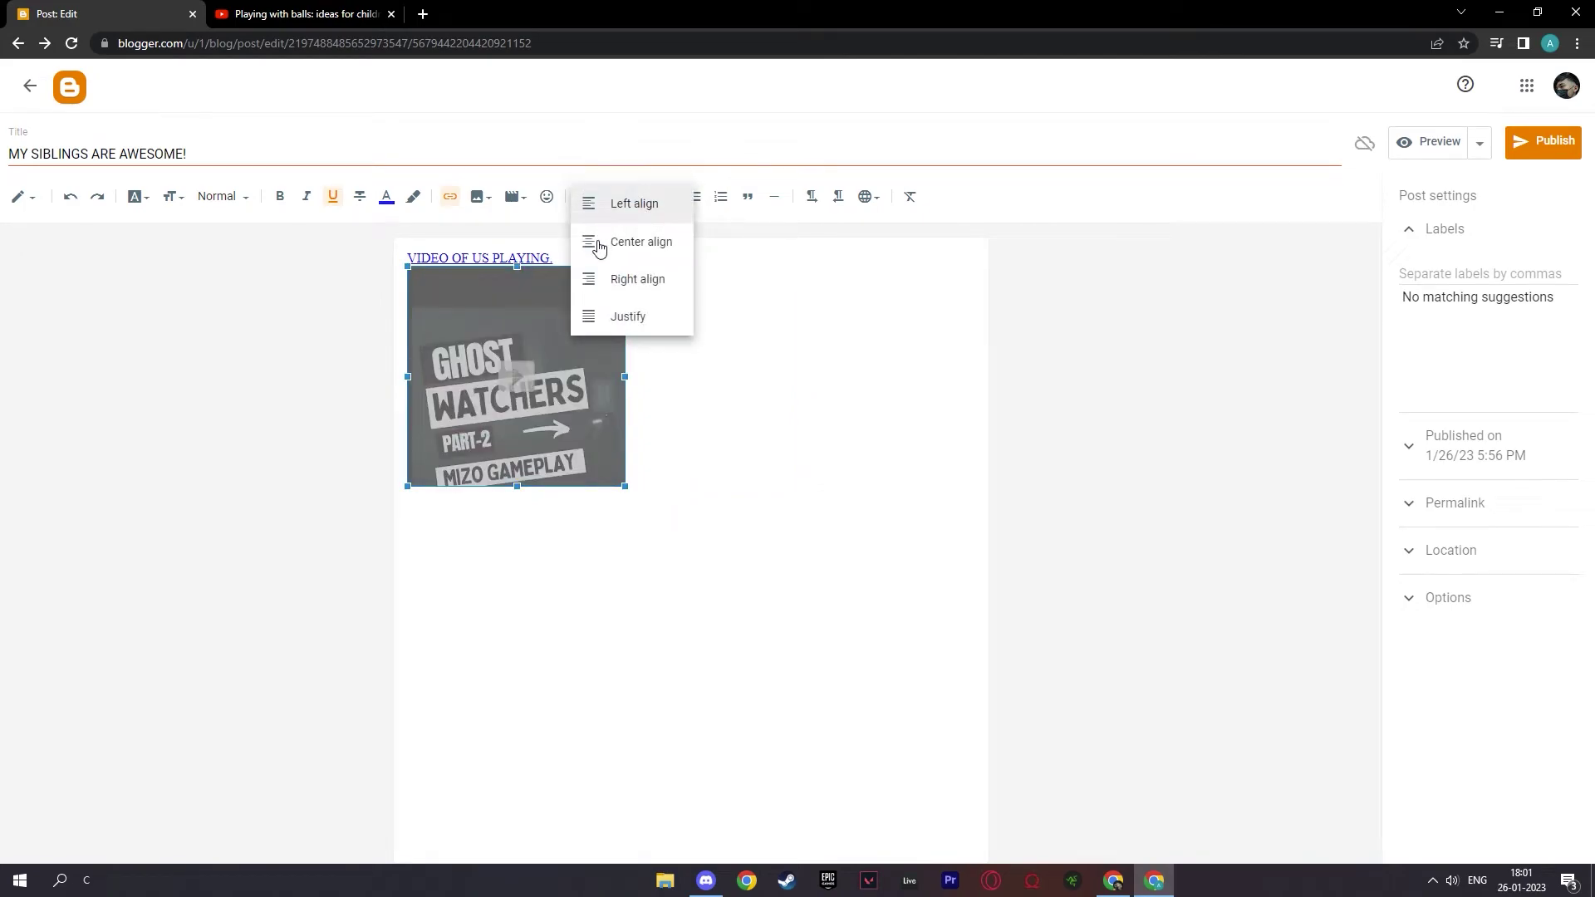
pyautogui.click(605, 240)
pyautogui.click(655, 199)
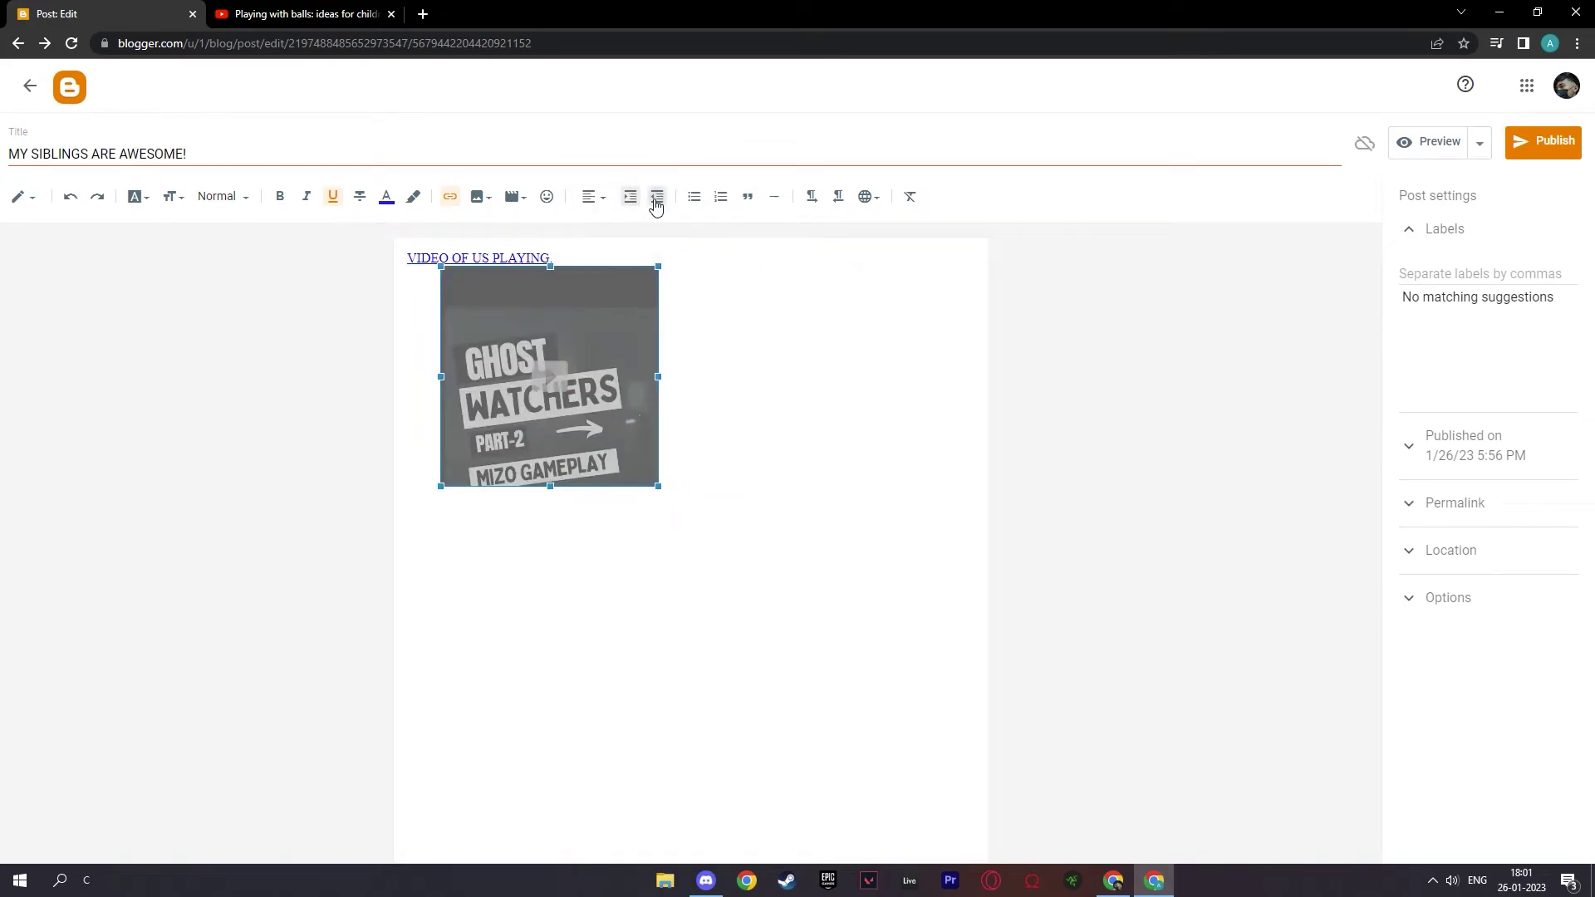
pyautogui.click(654, 203)
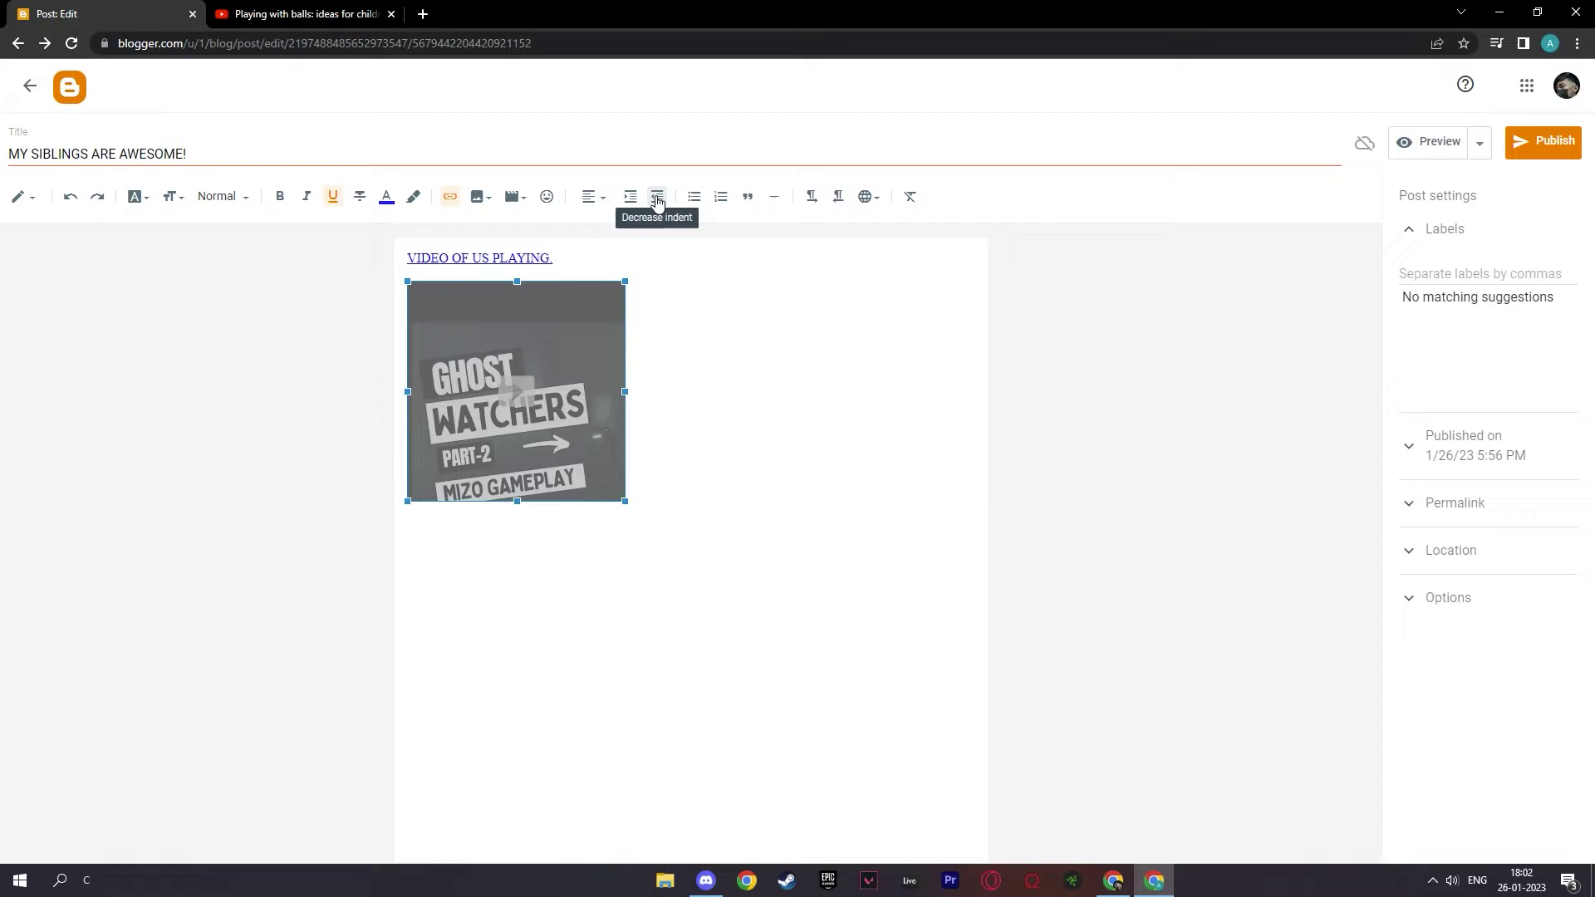
pyautogui.click(591, 198)
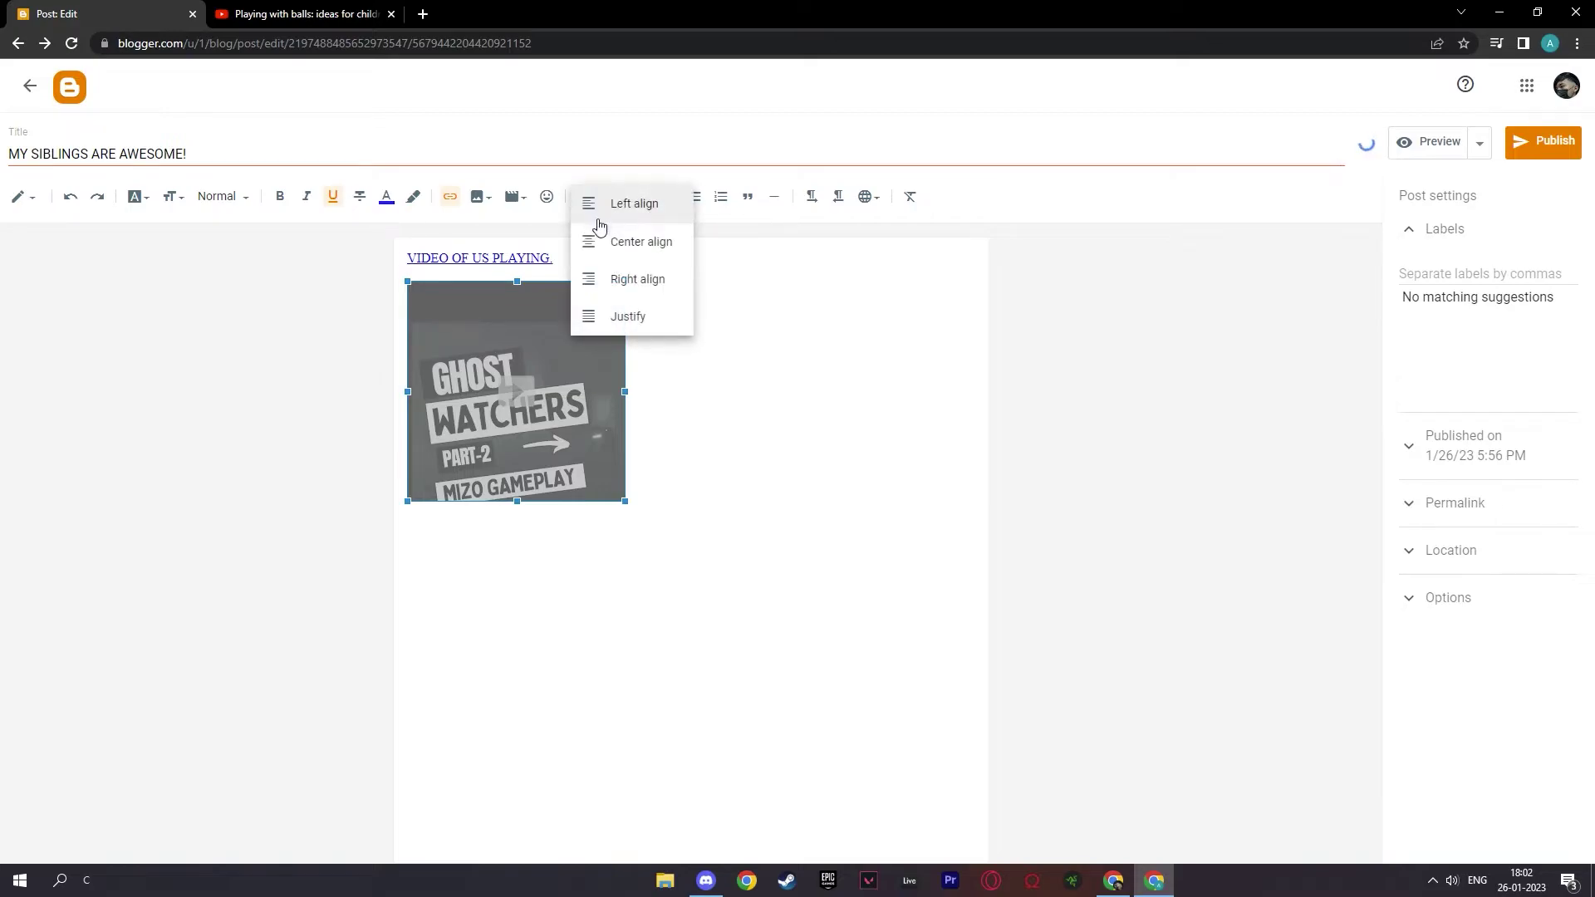
pyautogui.click(640, 276)
pyautogui.click(478, 335)
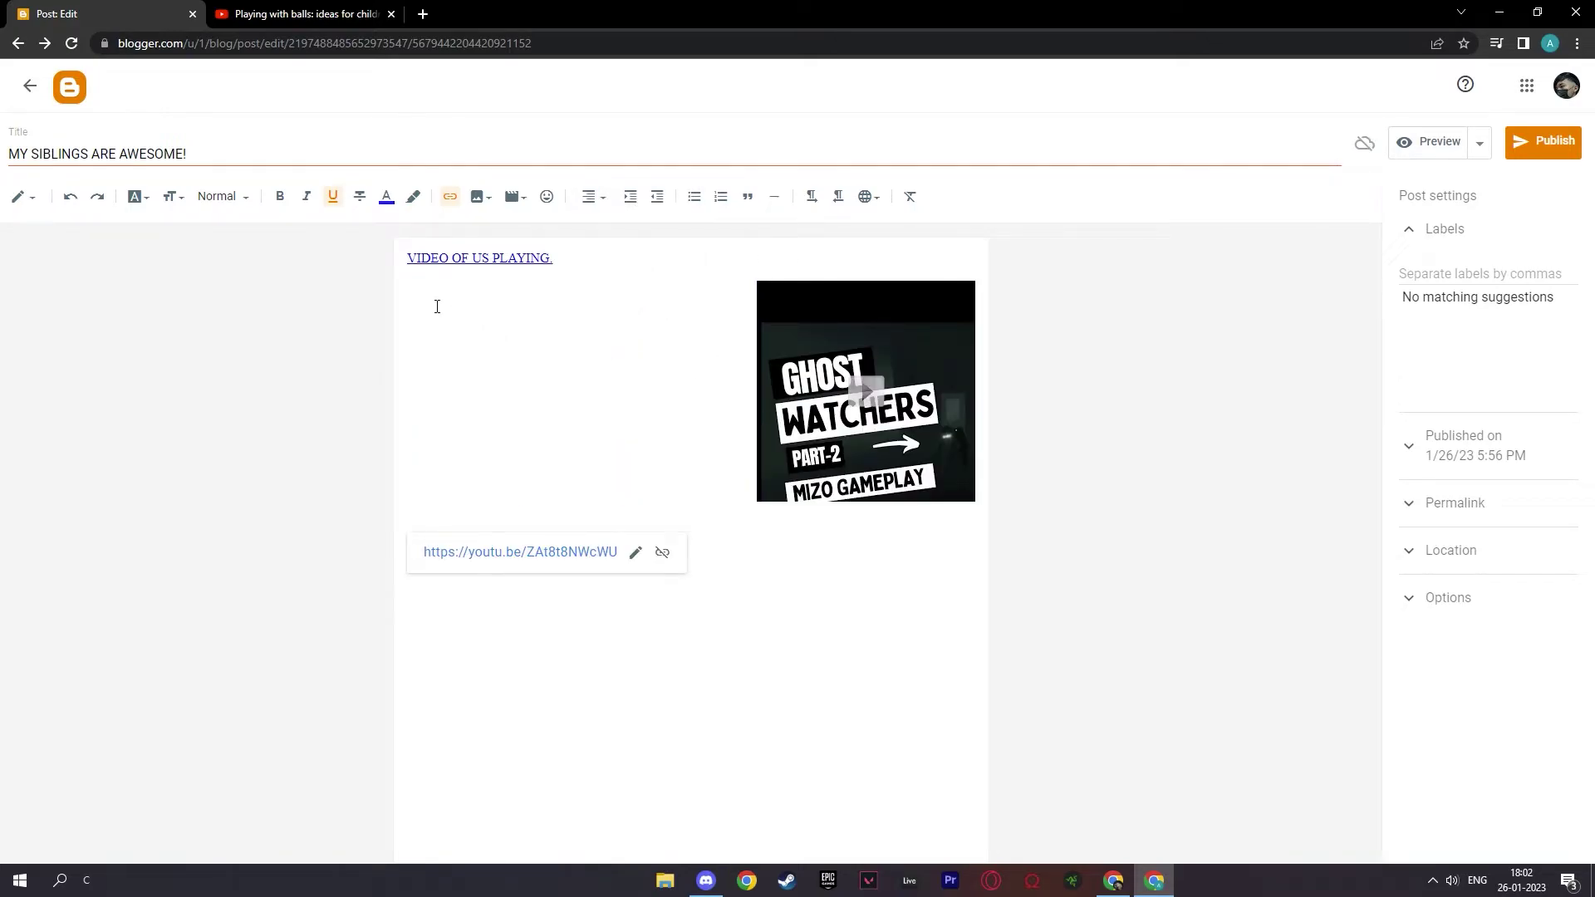
# Add the line "Here's me and my brother playing a horror game." on a new line above the video
pyautogui.press('Return')
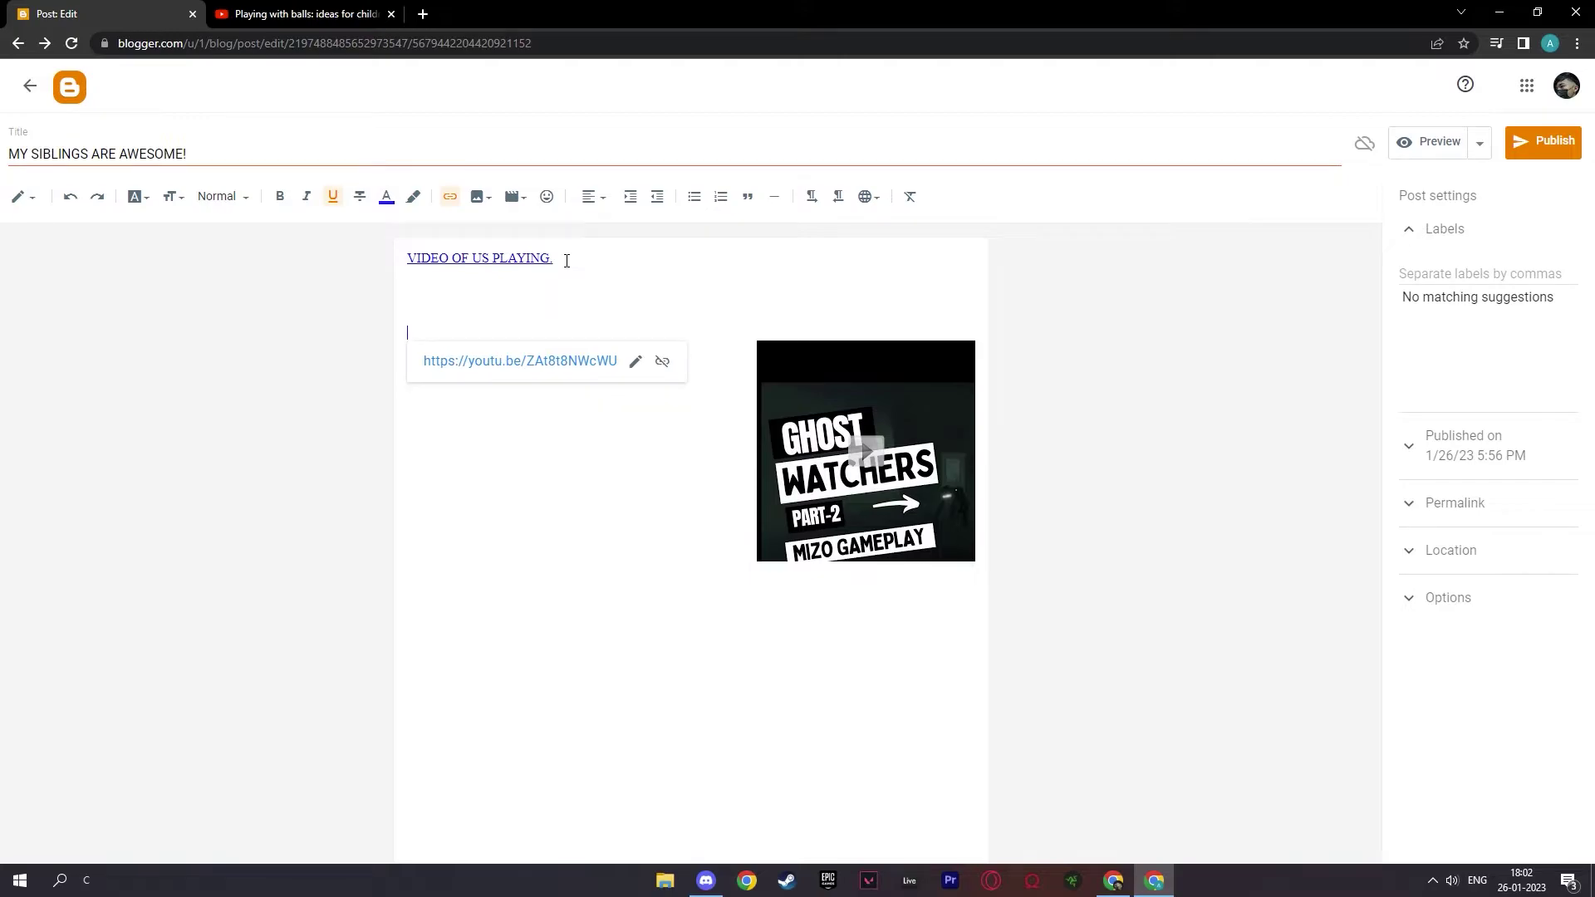
pyautogui.write('H')
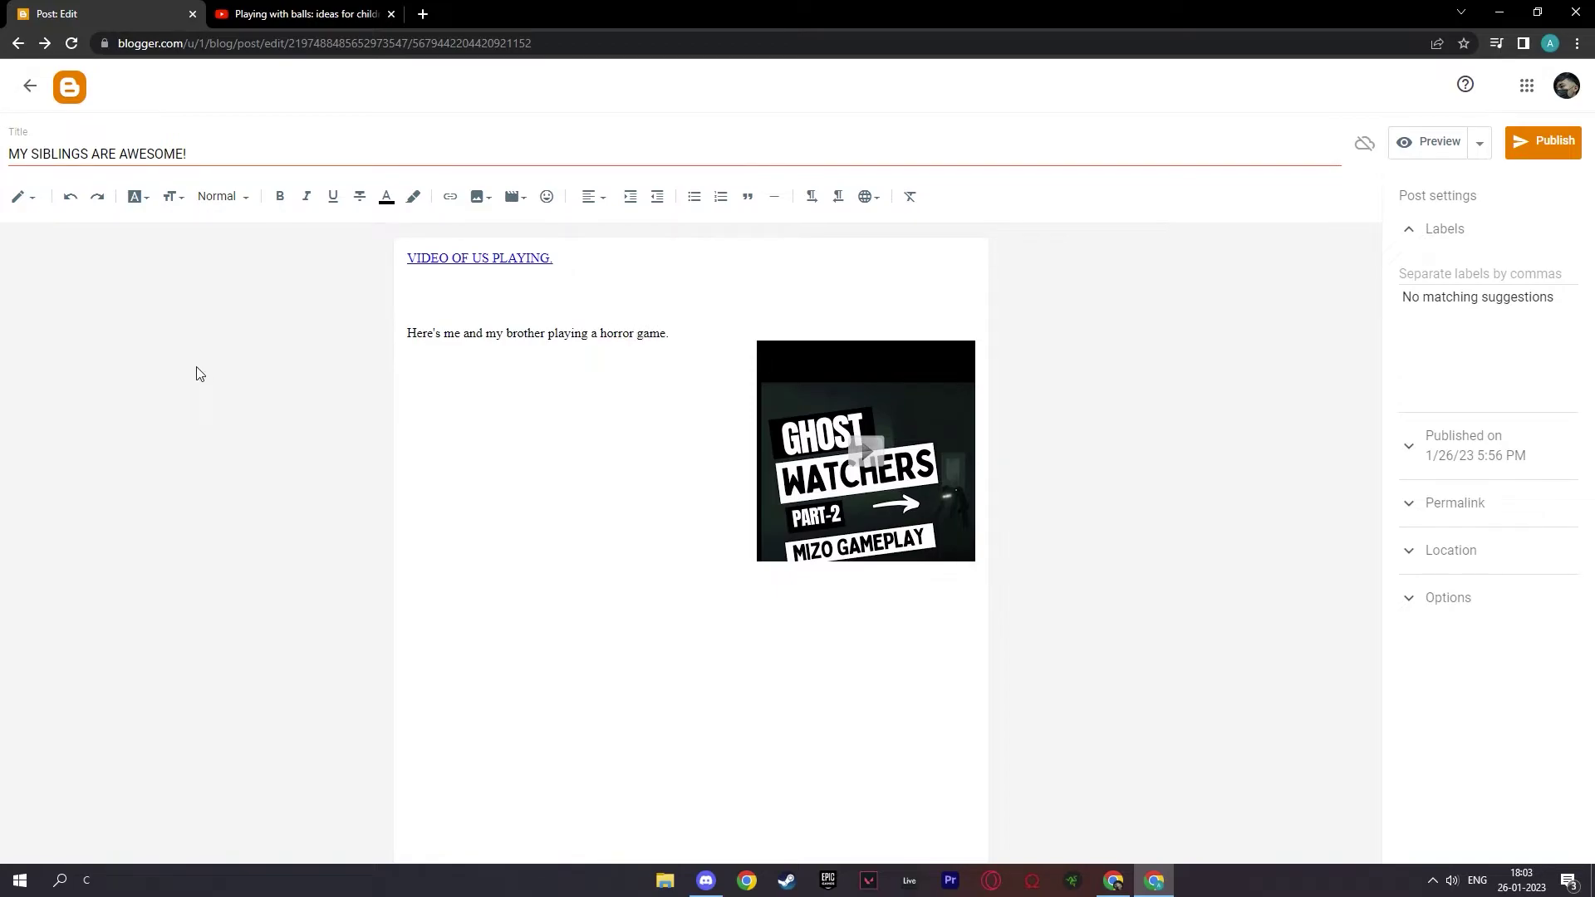
# Choose By URL from the Insert image dropdown to open Add Images on the From a URL tab
pyautogui.click(486, 199)
pyautogui.click(491, 199)
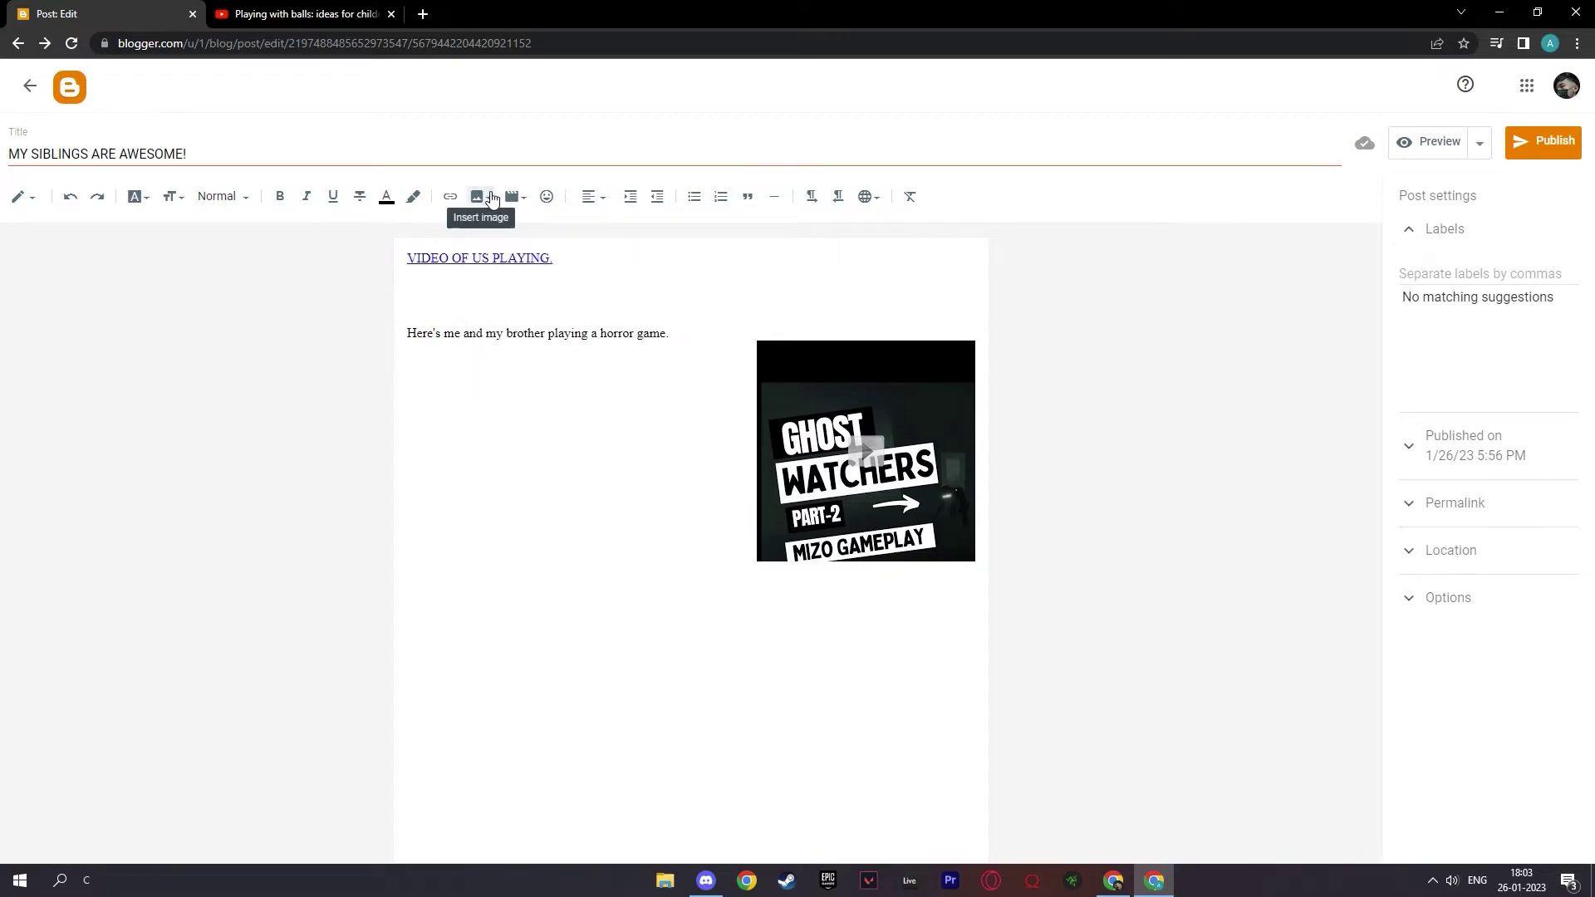
pyautogui.click(492, 199)
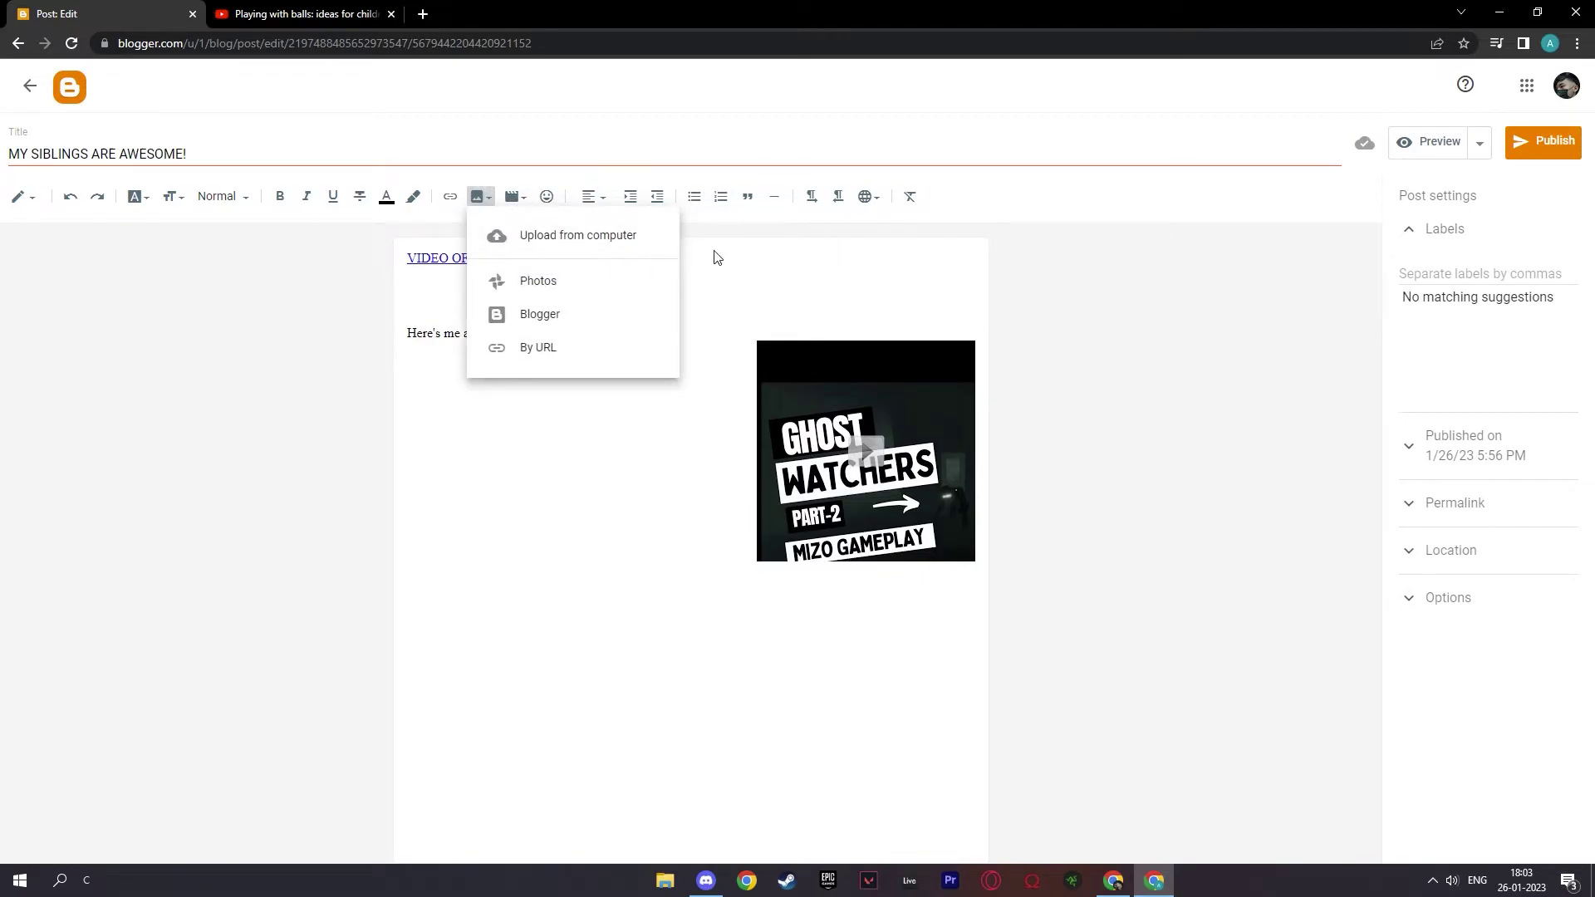
pyautogui.click(568, 356)
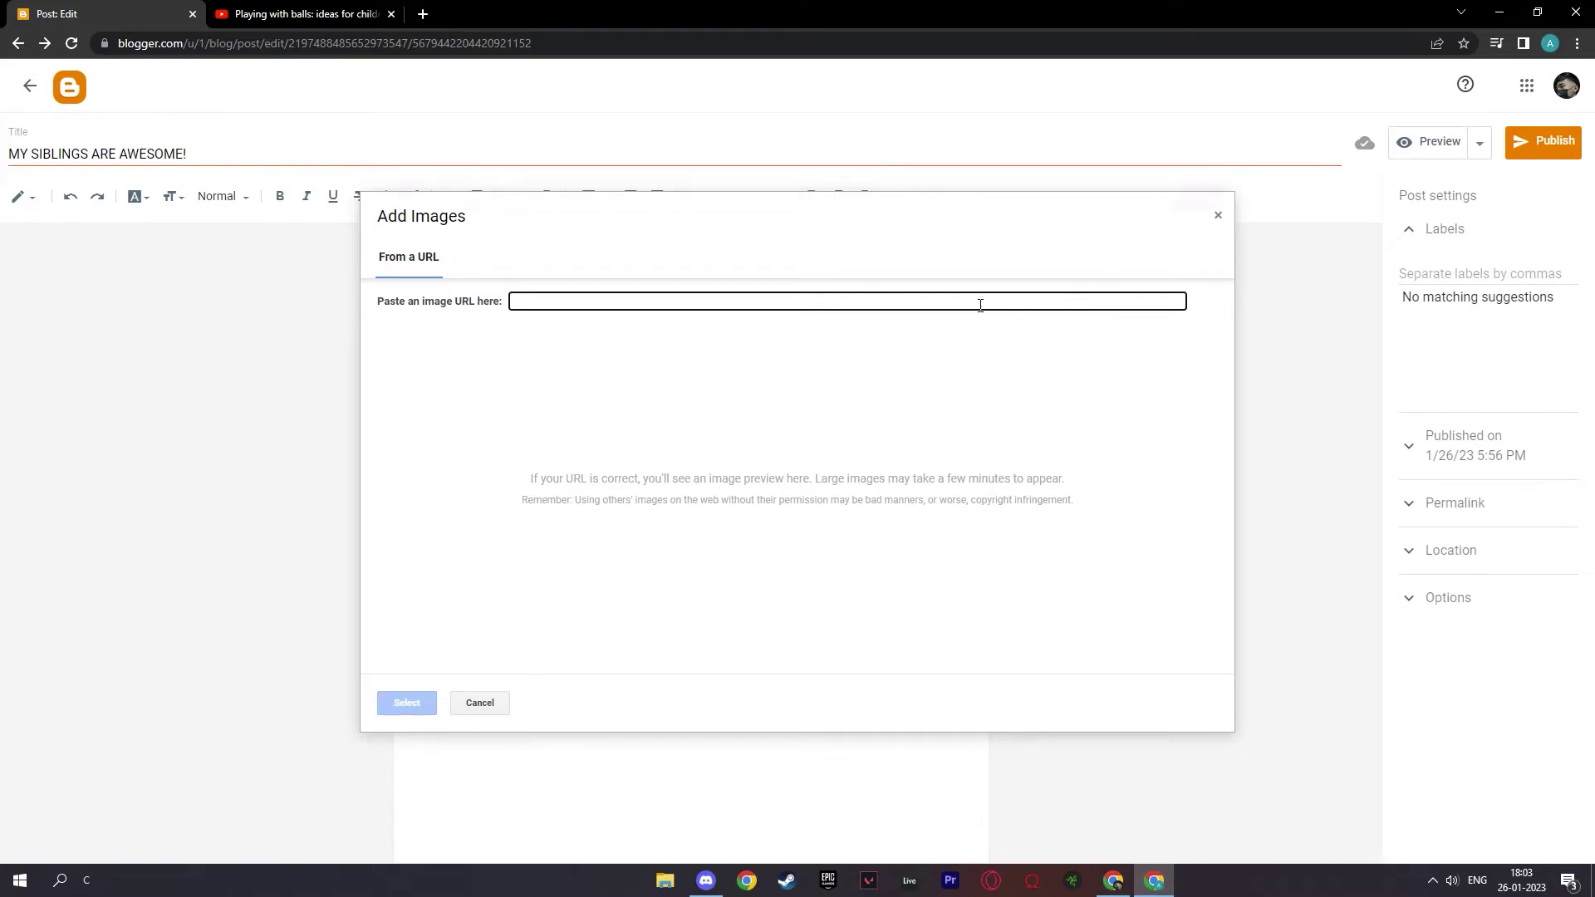
# In a new tab, image-search 'siblings playing together' and open the Dreamstime video game photo
pyautogui.click(425, 16)
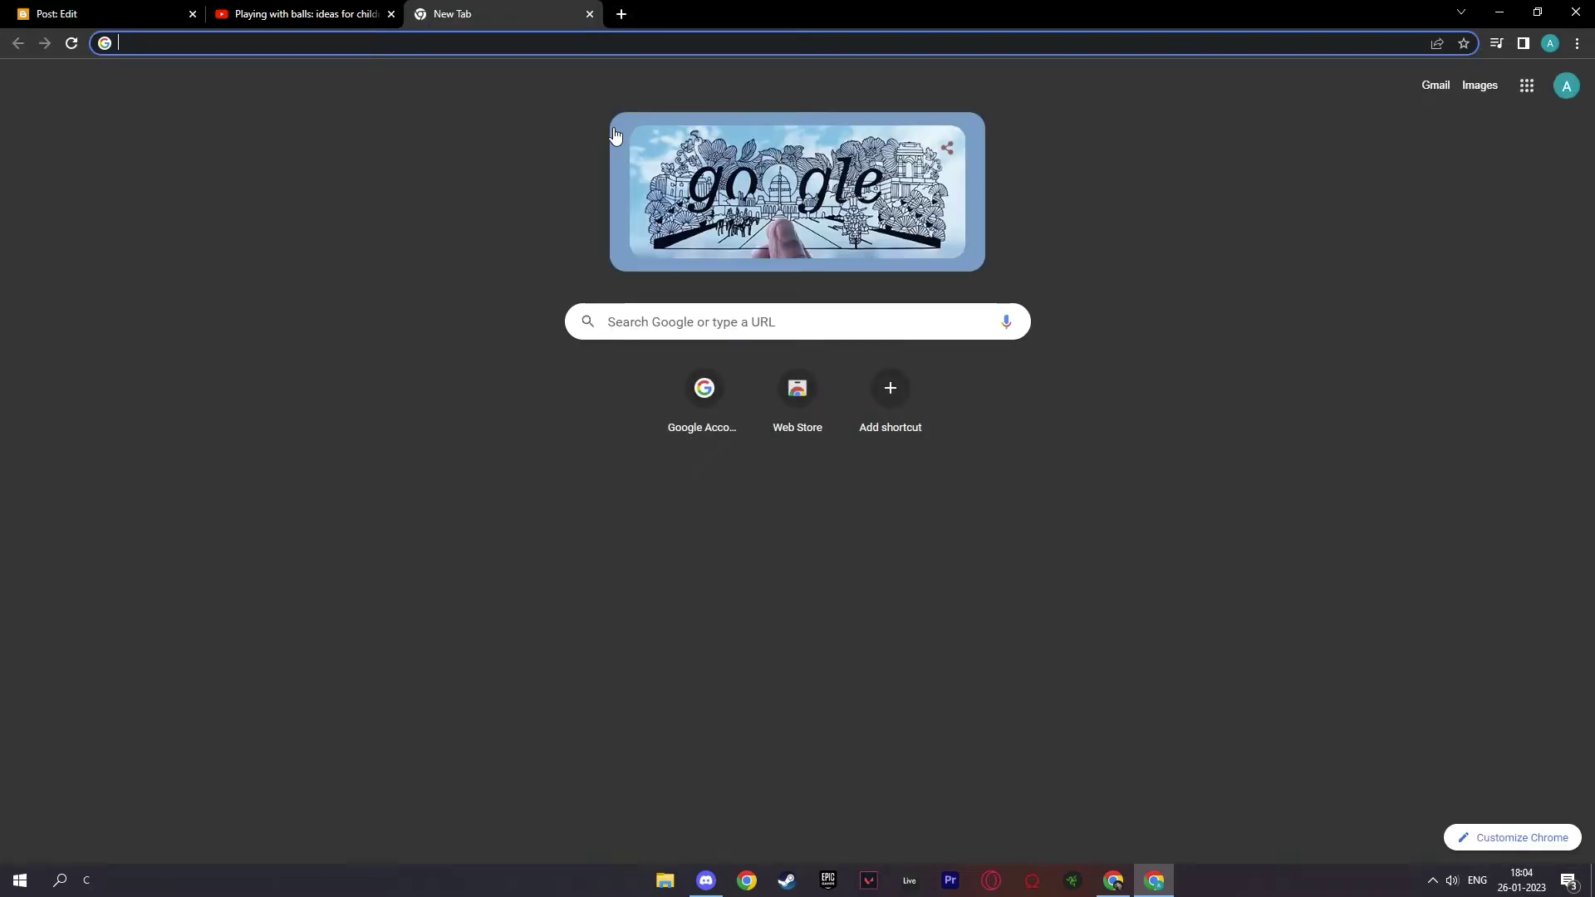
pyautogui.click(663, 315)
pyautogui.write('siblings ')
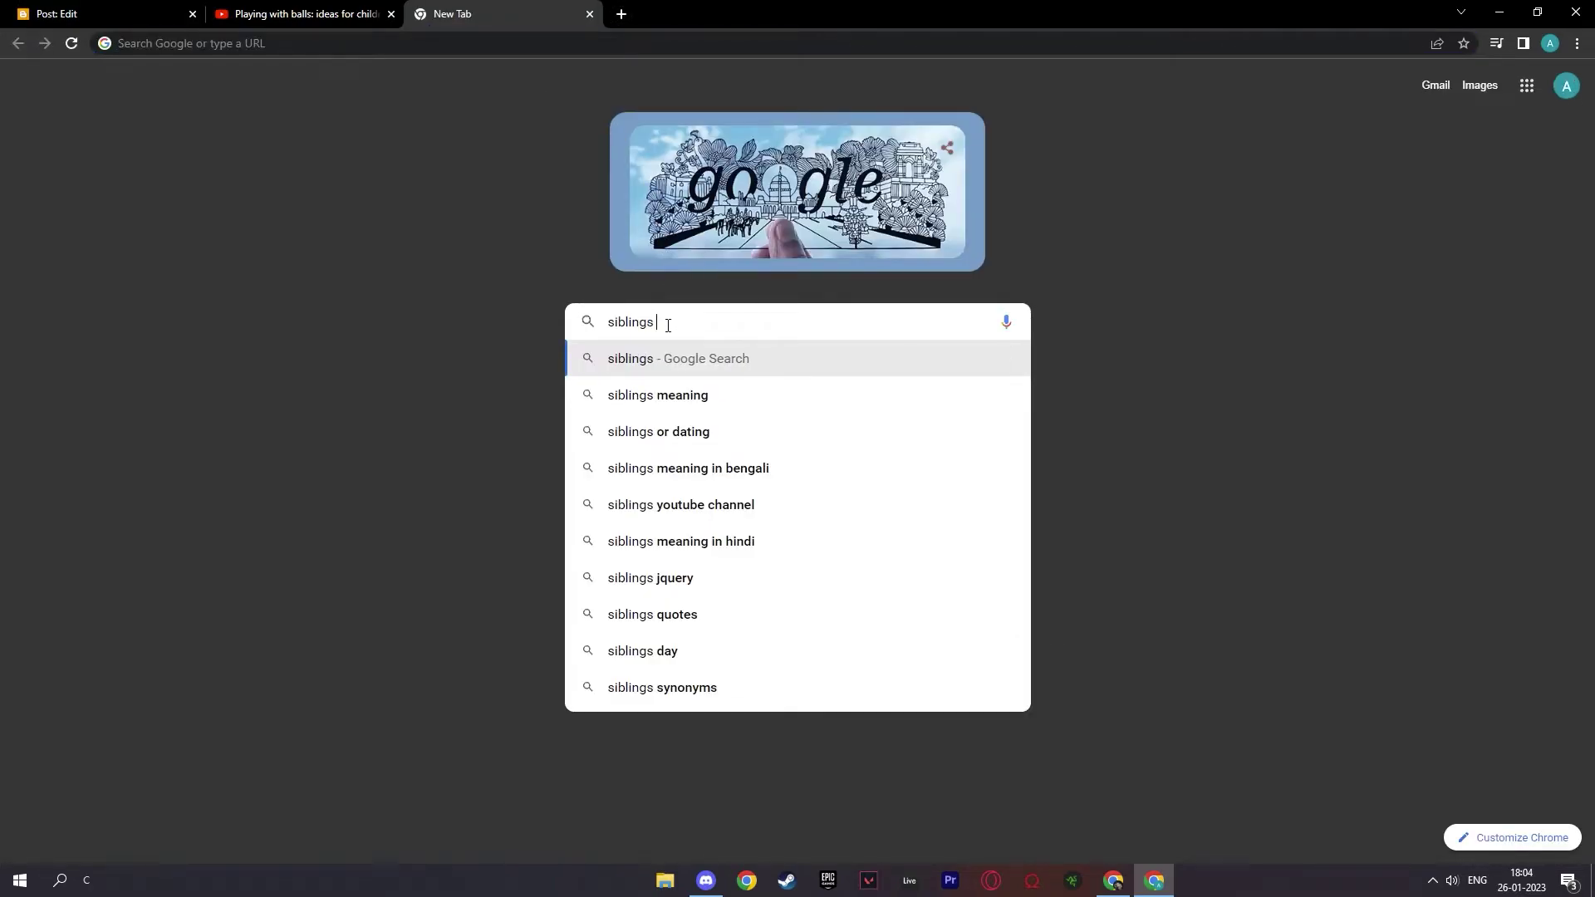
pyautogui.write('l')
pyautogui.press('BackSpace')
pyautogui.write('p')
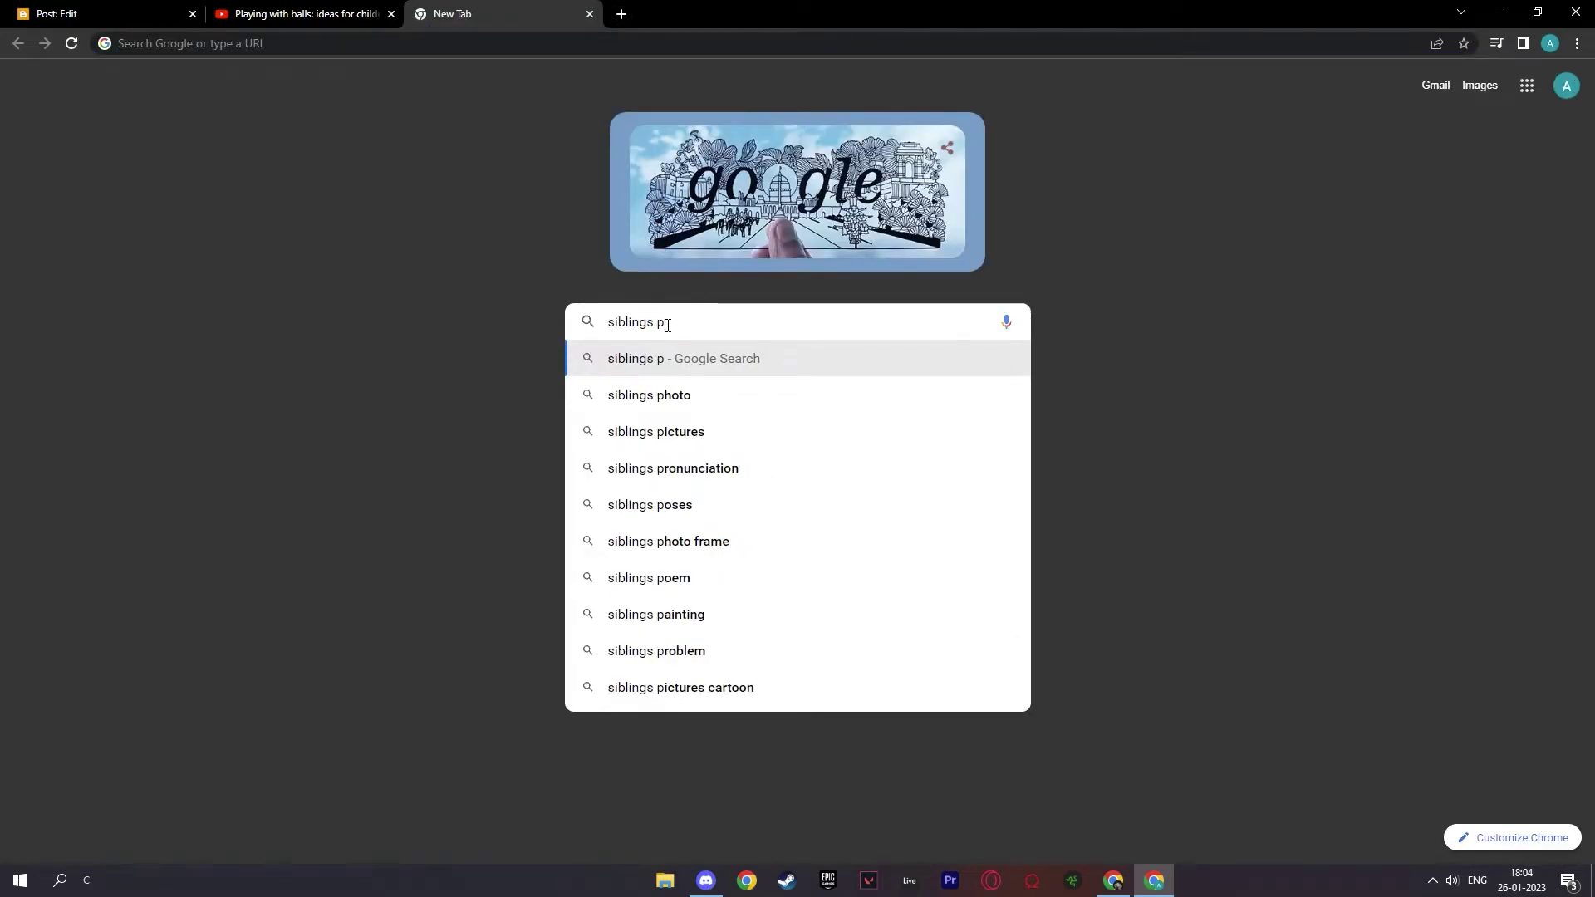
pyautogui.write('laying together')
pyautogui.press('Return')
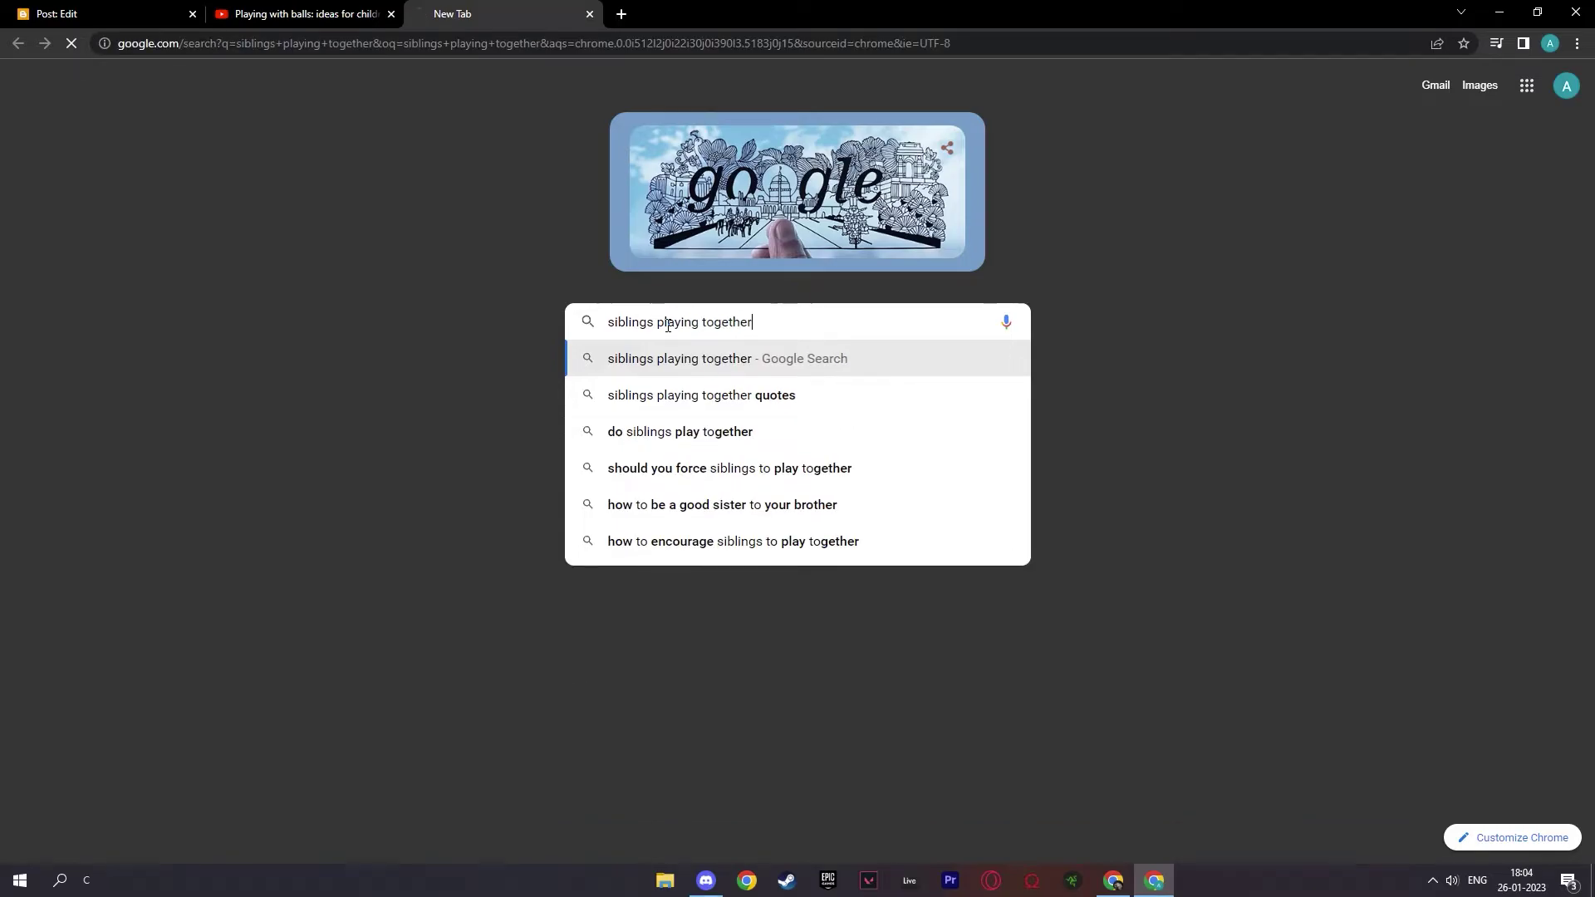
pyautogui.click(217, 155)
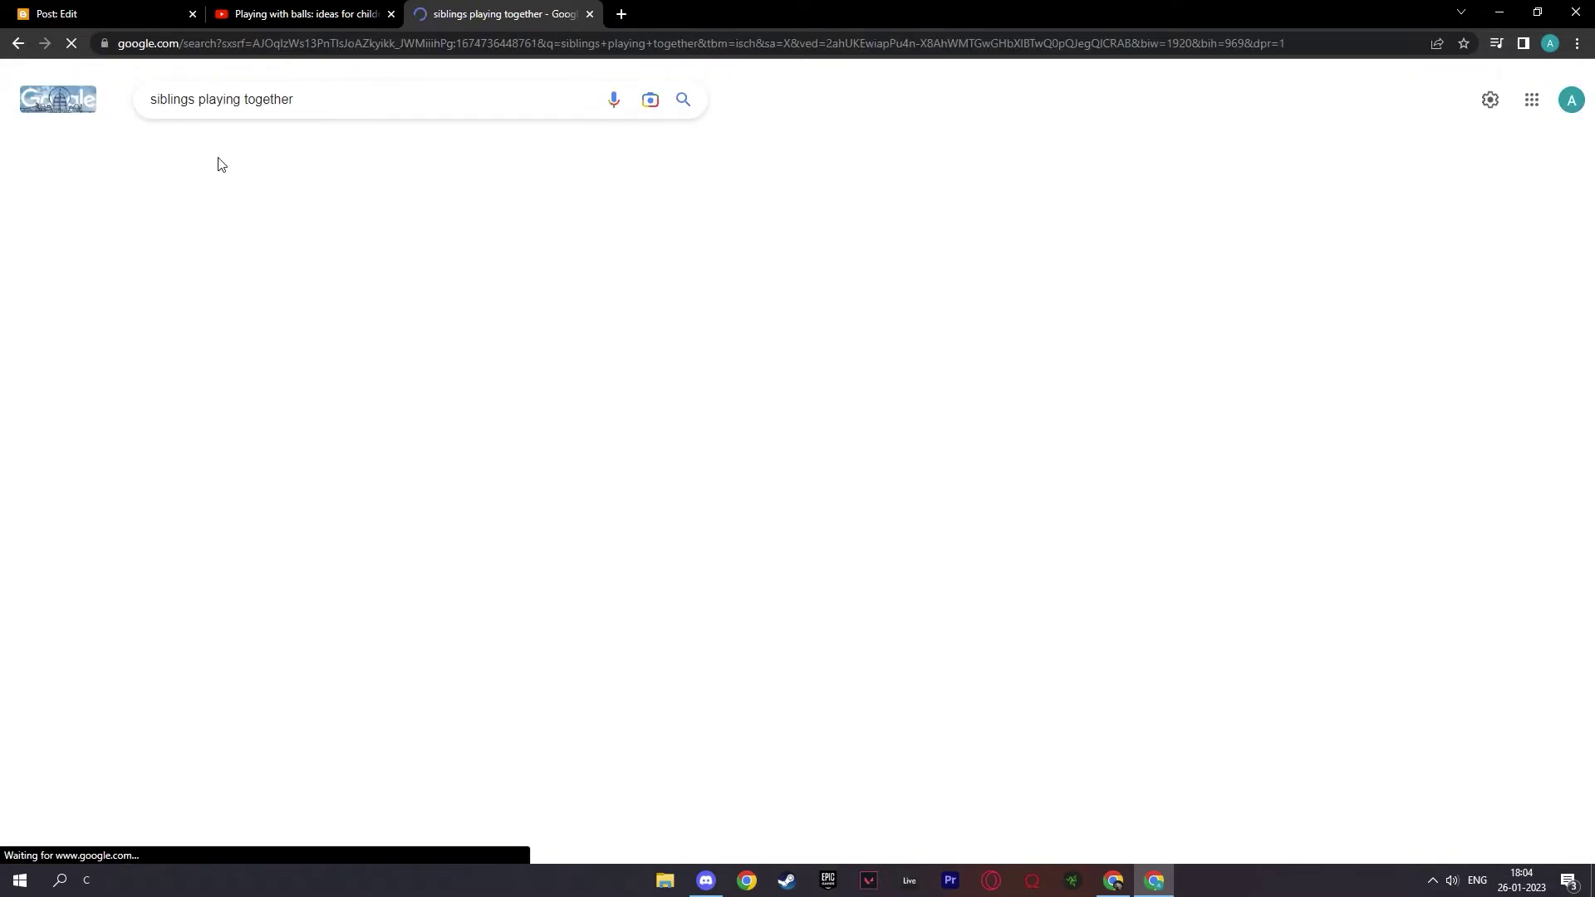
pyautogui.click(390, 532)
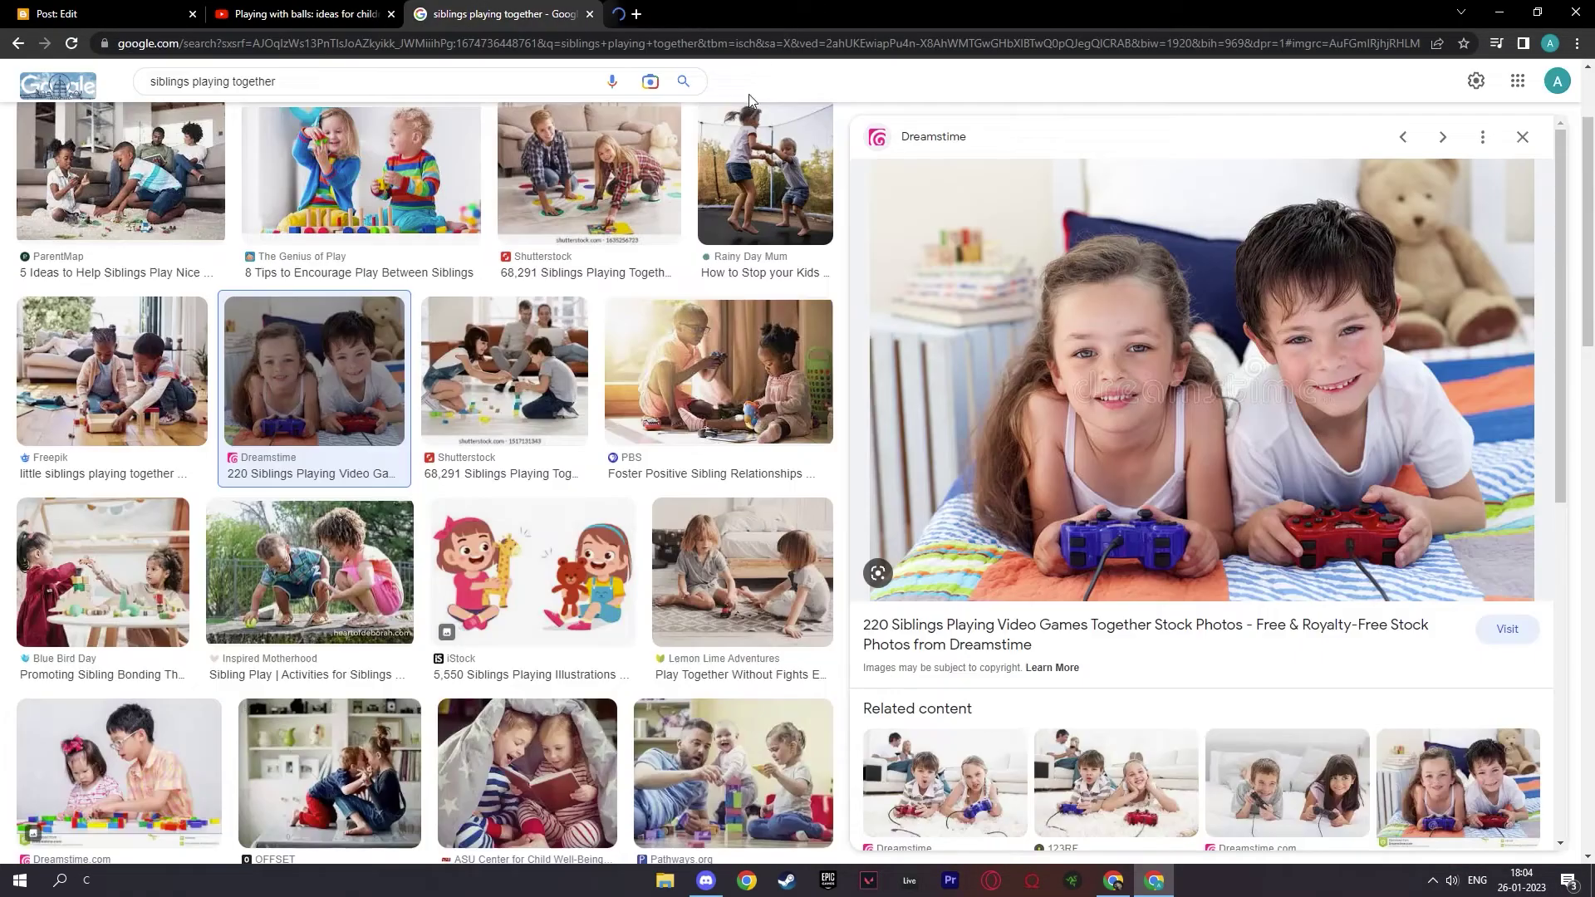
# Copy the photo's image address, paste it into Add Images, and insert it into the post
pyautogui.rightClick(1236, 264)
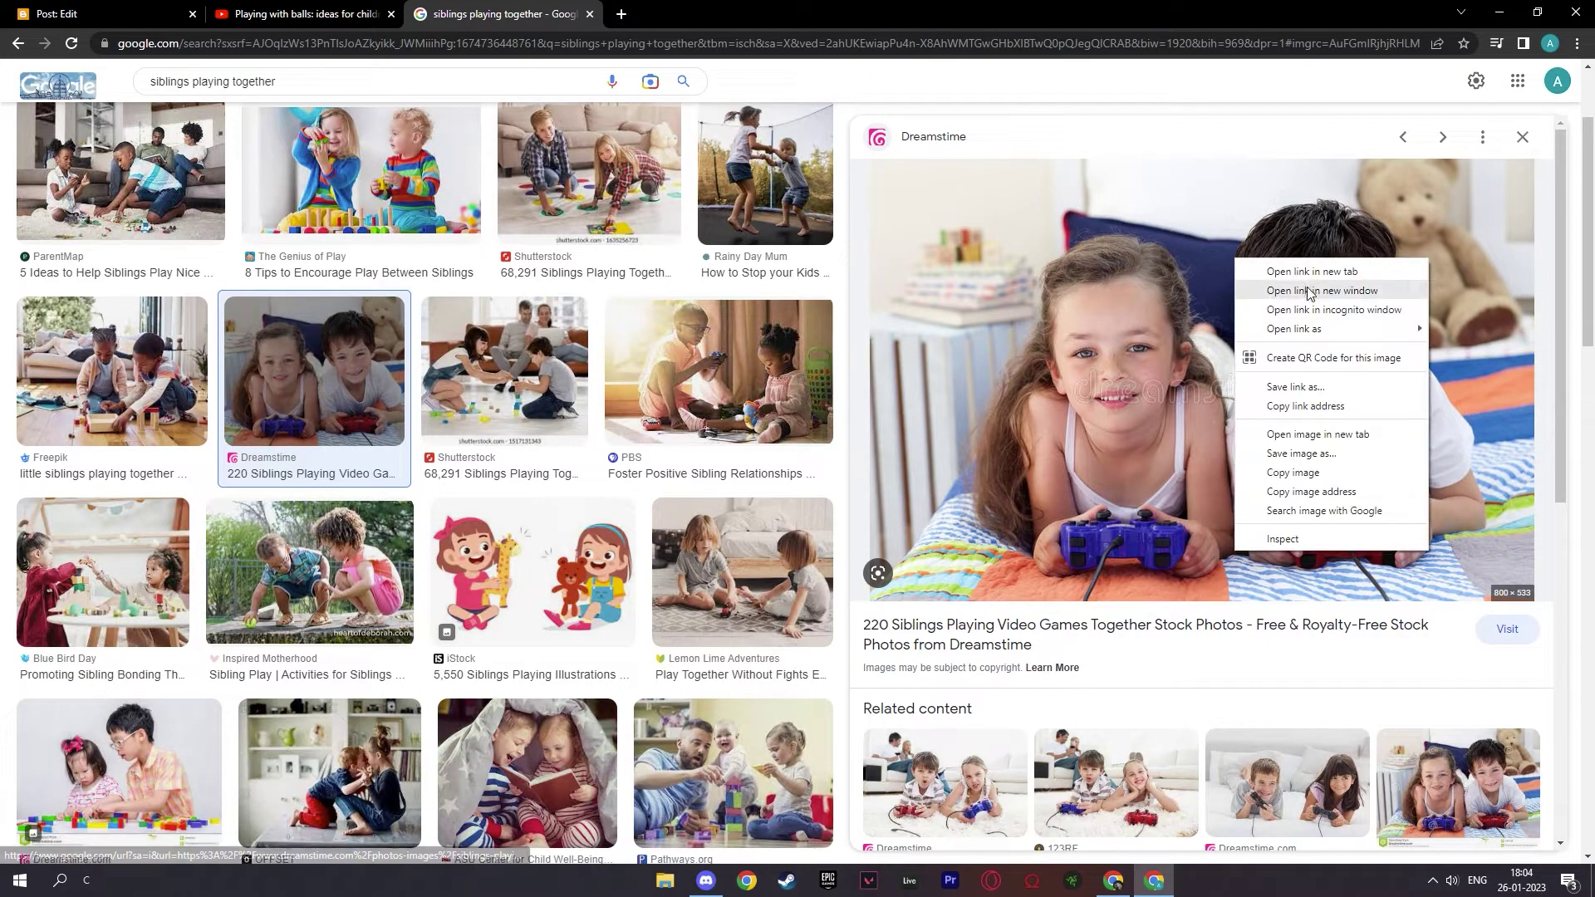
pyautogui.click(1330, 499)
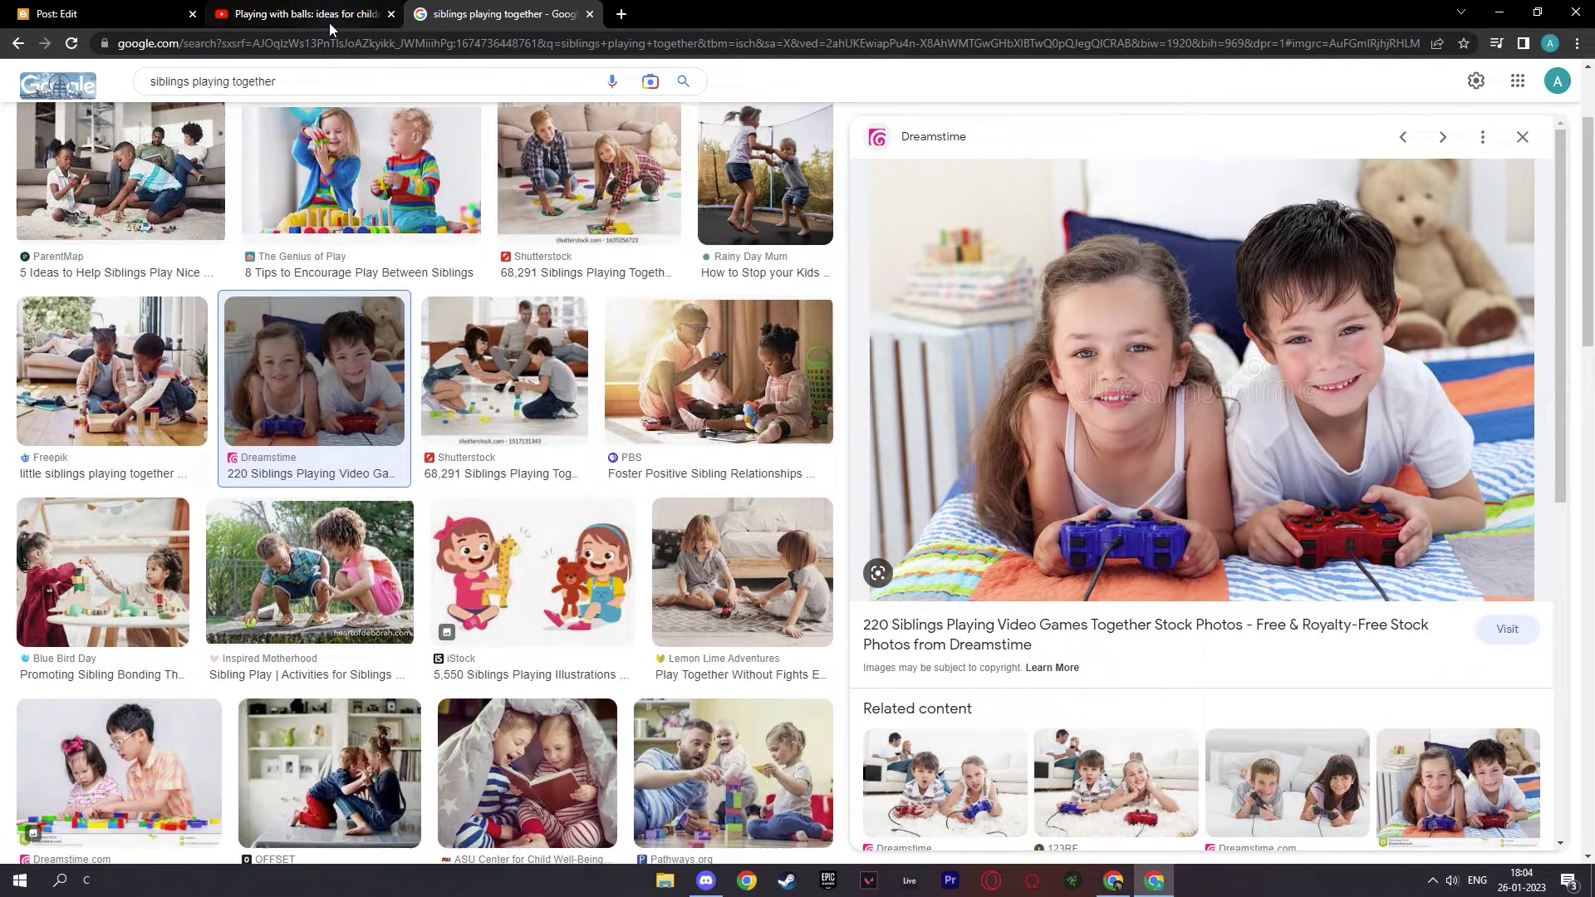
pyautogui.click(92, 13)
pyautogui.hotkey('ctrl', 'v')
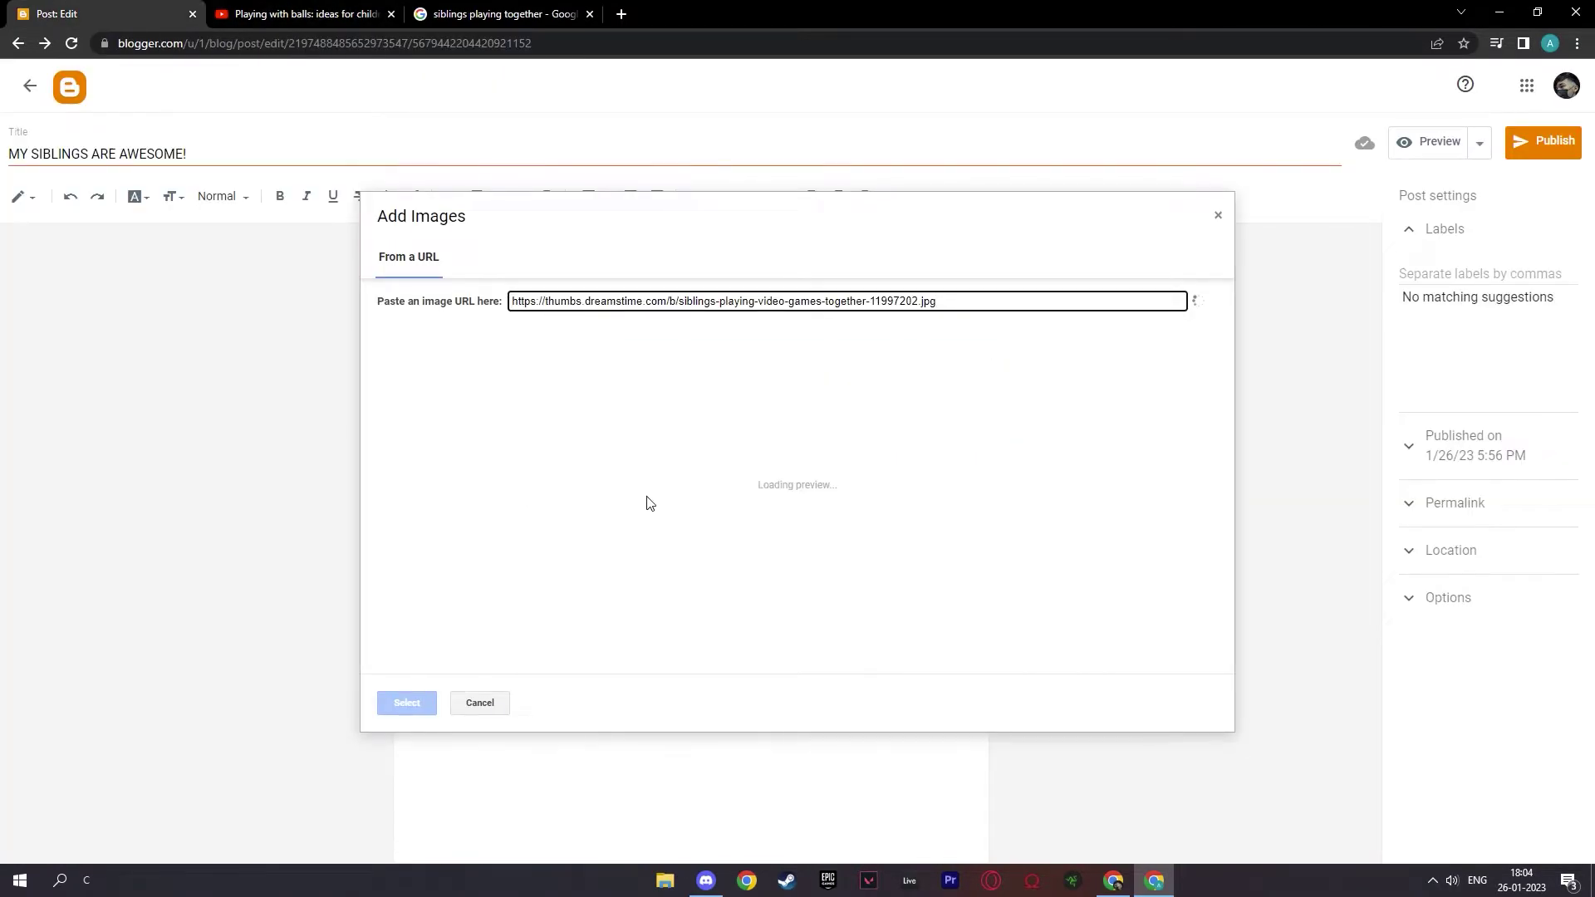
pyautogui.click(406, 702)
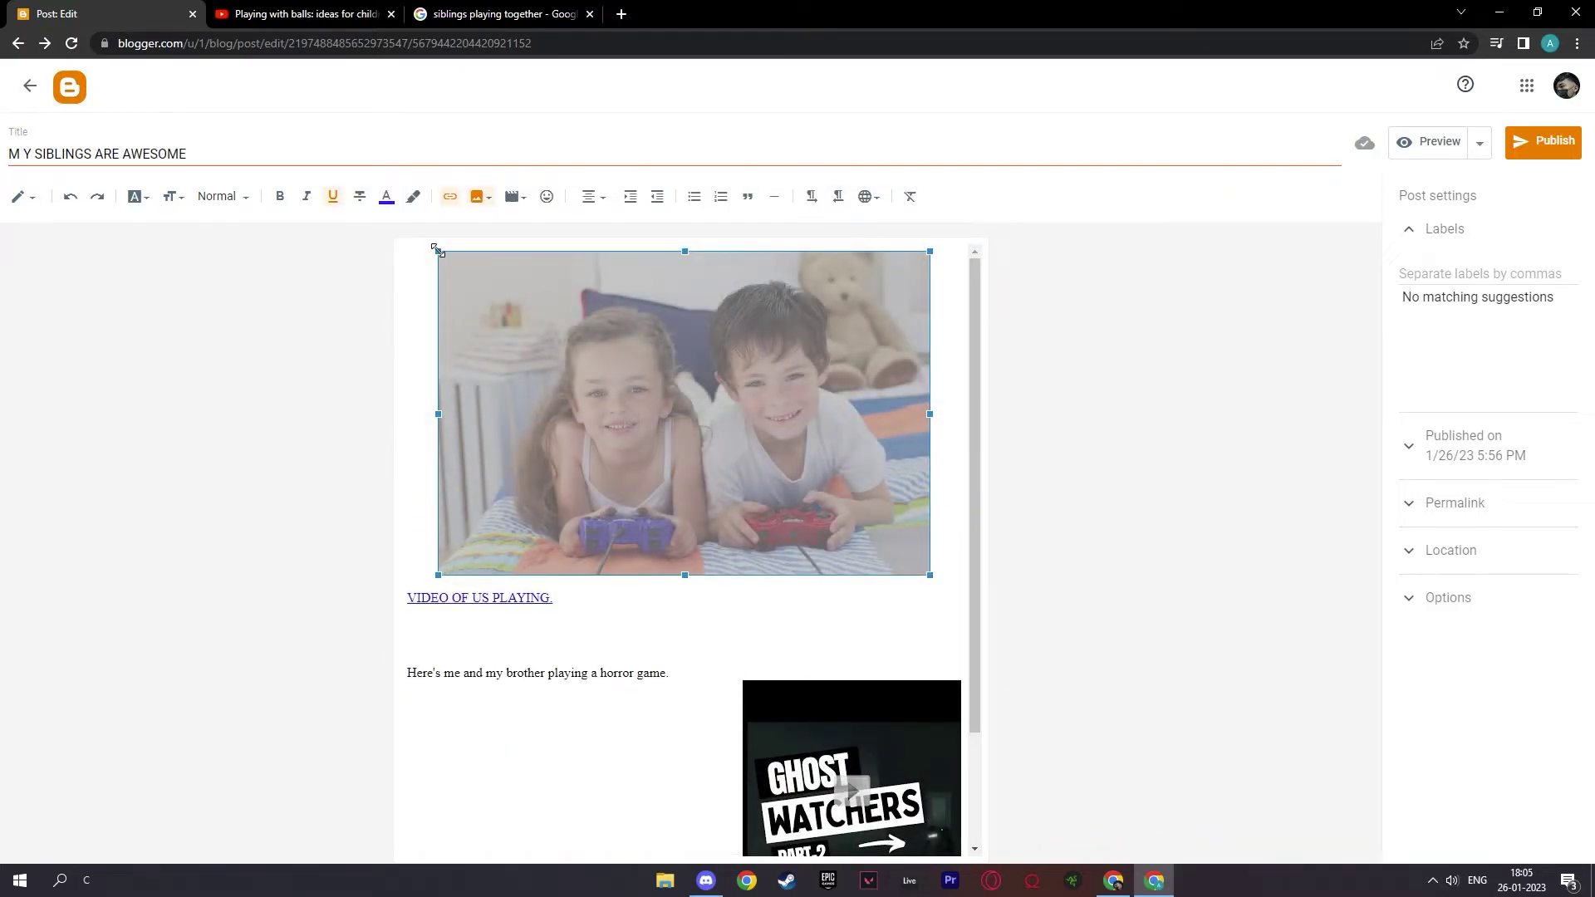
# Resize the siblings photo by dragging its handles to fit the post width
pyautogui.moveTo(438, 251); pyautogui.dragTo(491, 320)
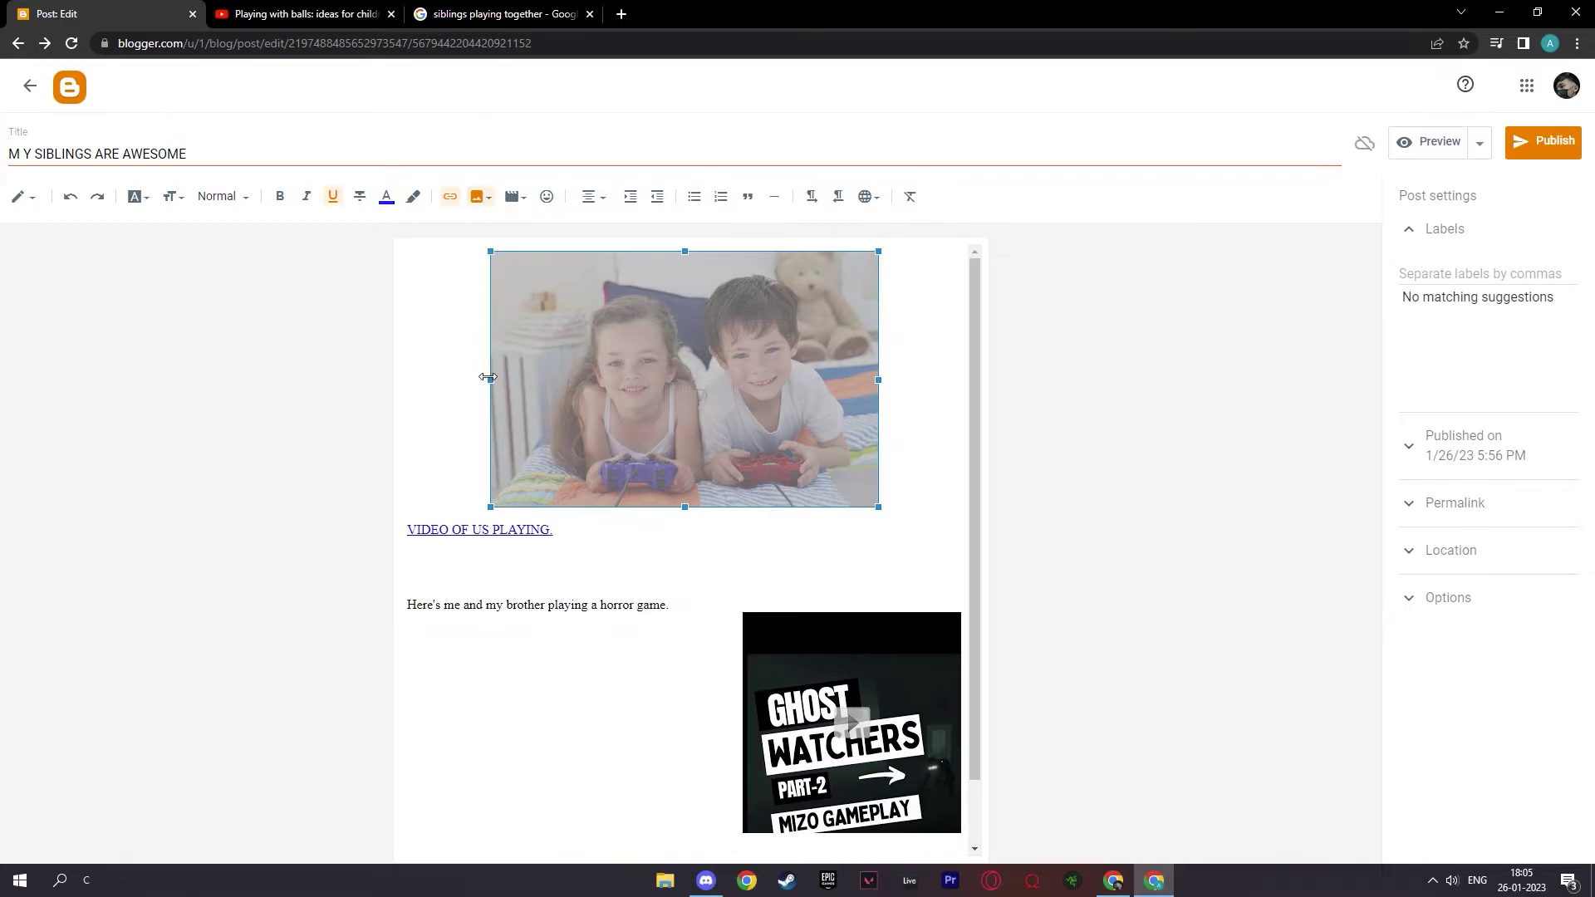
pyautogui.moveTo(489, 377); pyautogui.dragTo(420, 379)
pyautogui.moveTo(698, 508); pyautogui.dragTo(698, 604)
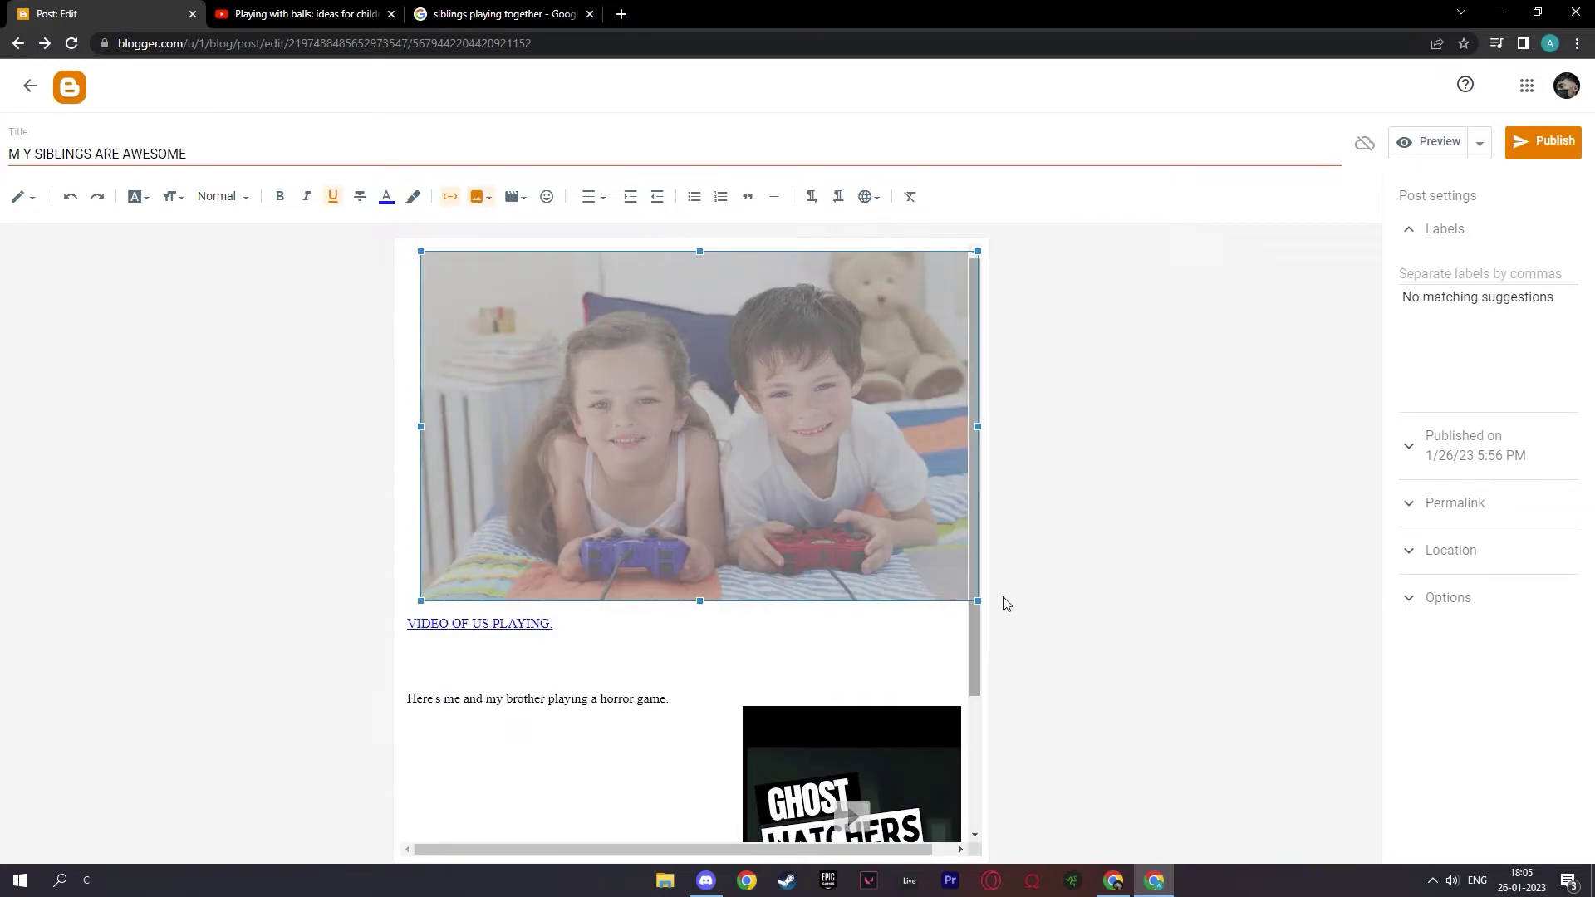
pyautogui.click(975, 536)
# Add the centred line "Here's me and my sister when we were younger…" above the photo, deleting the stray @
pyautogui.click(604, 258)
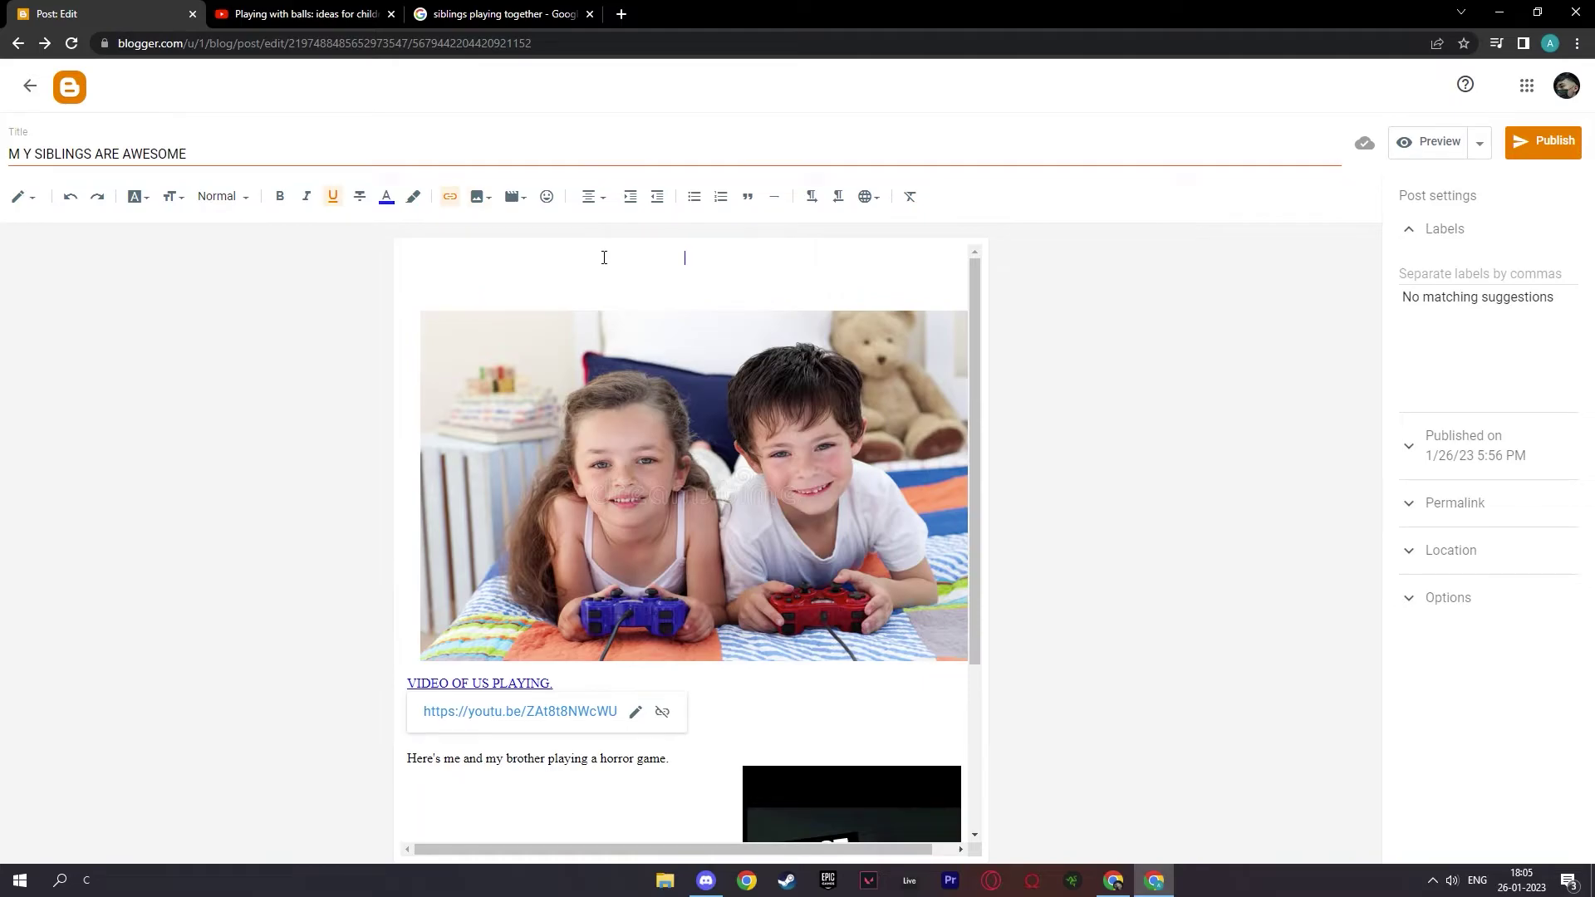
pyautogui.write("Here's me and my sister when")
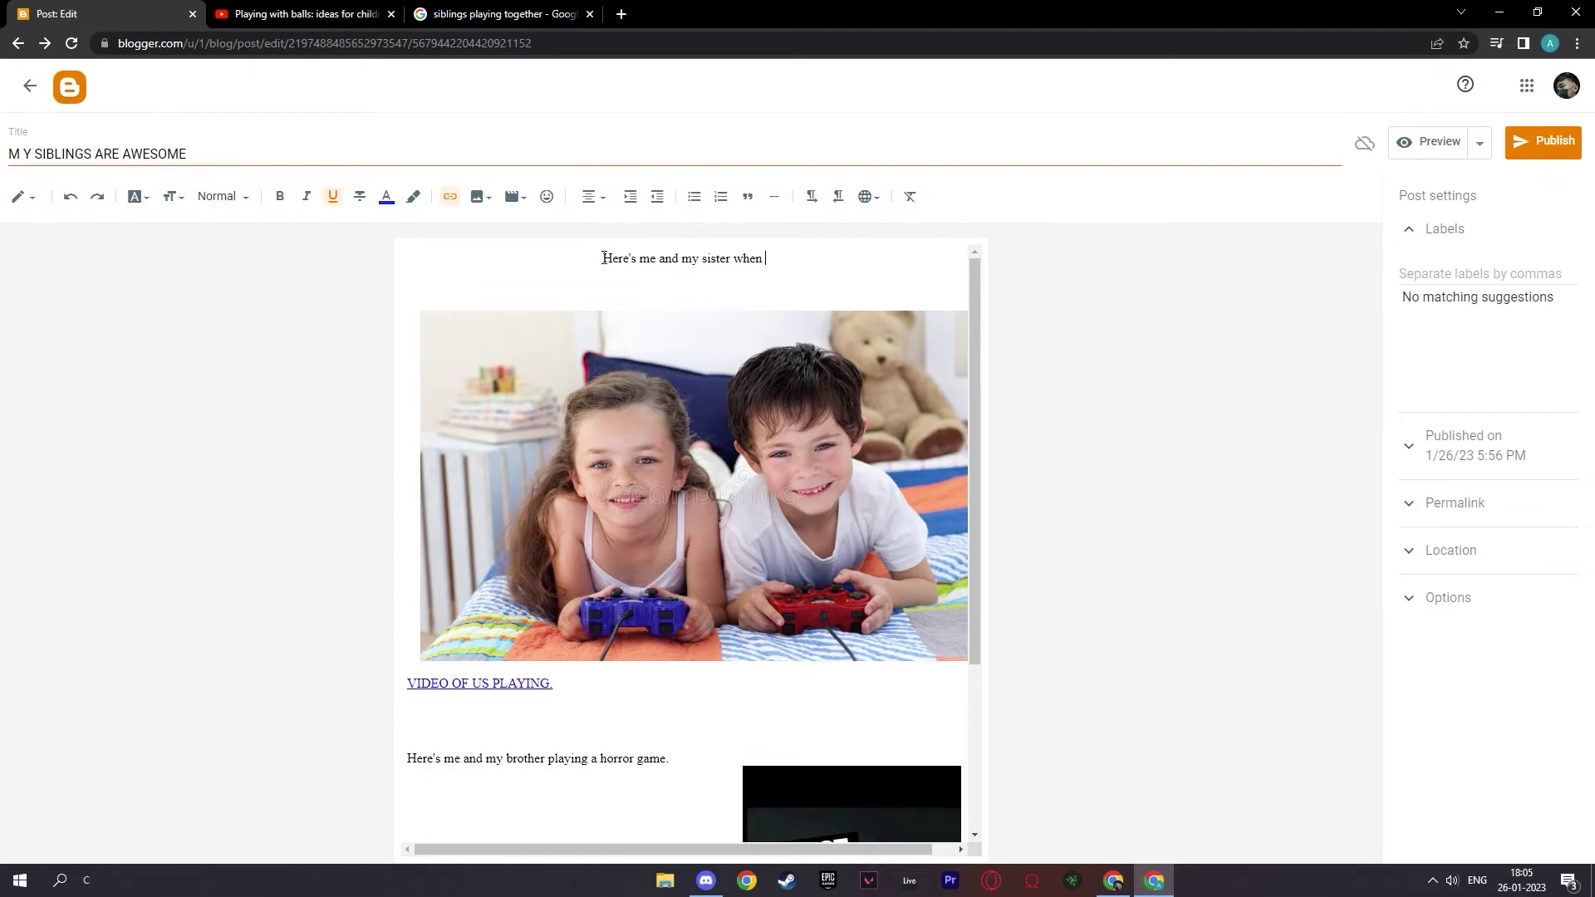
pyautogui.write(' we wo')
pyautogui.write('re ')
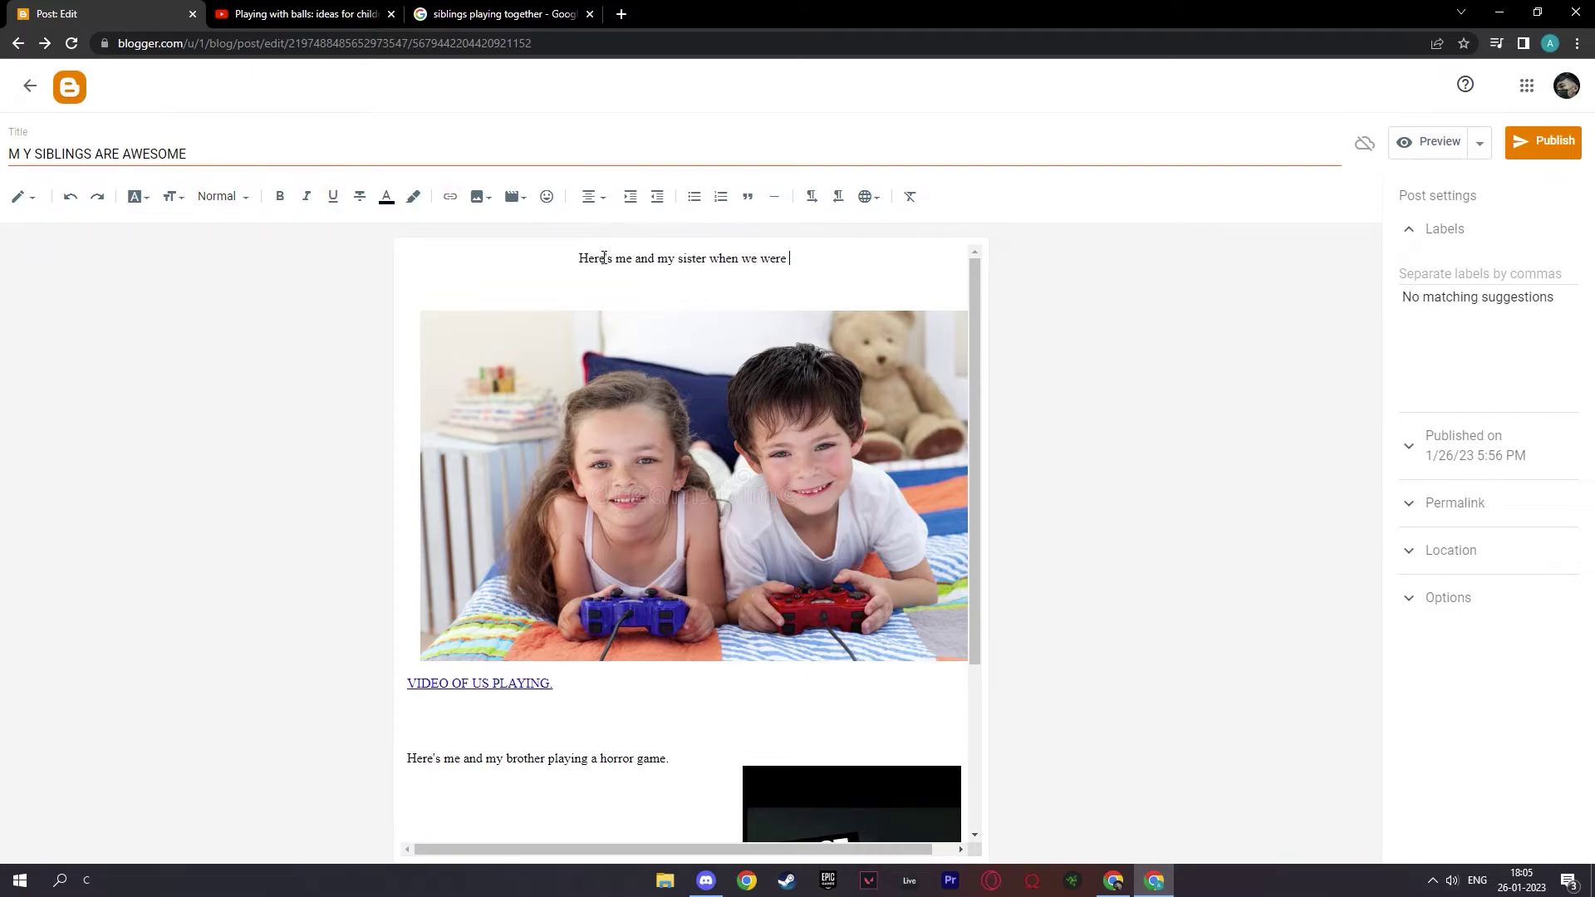
pyautogui.write('younger and i ')
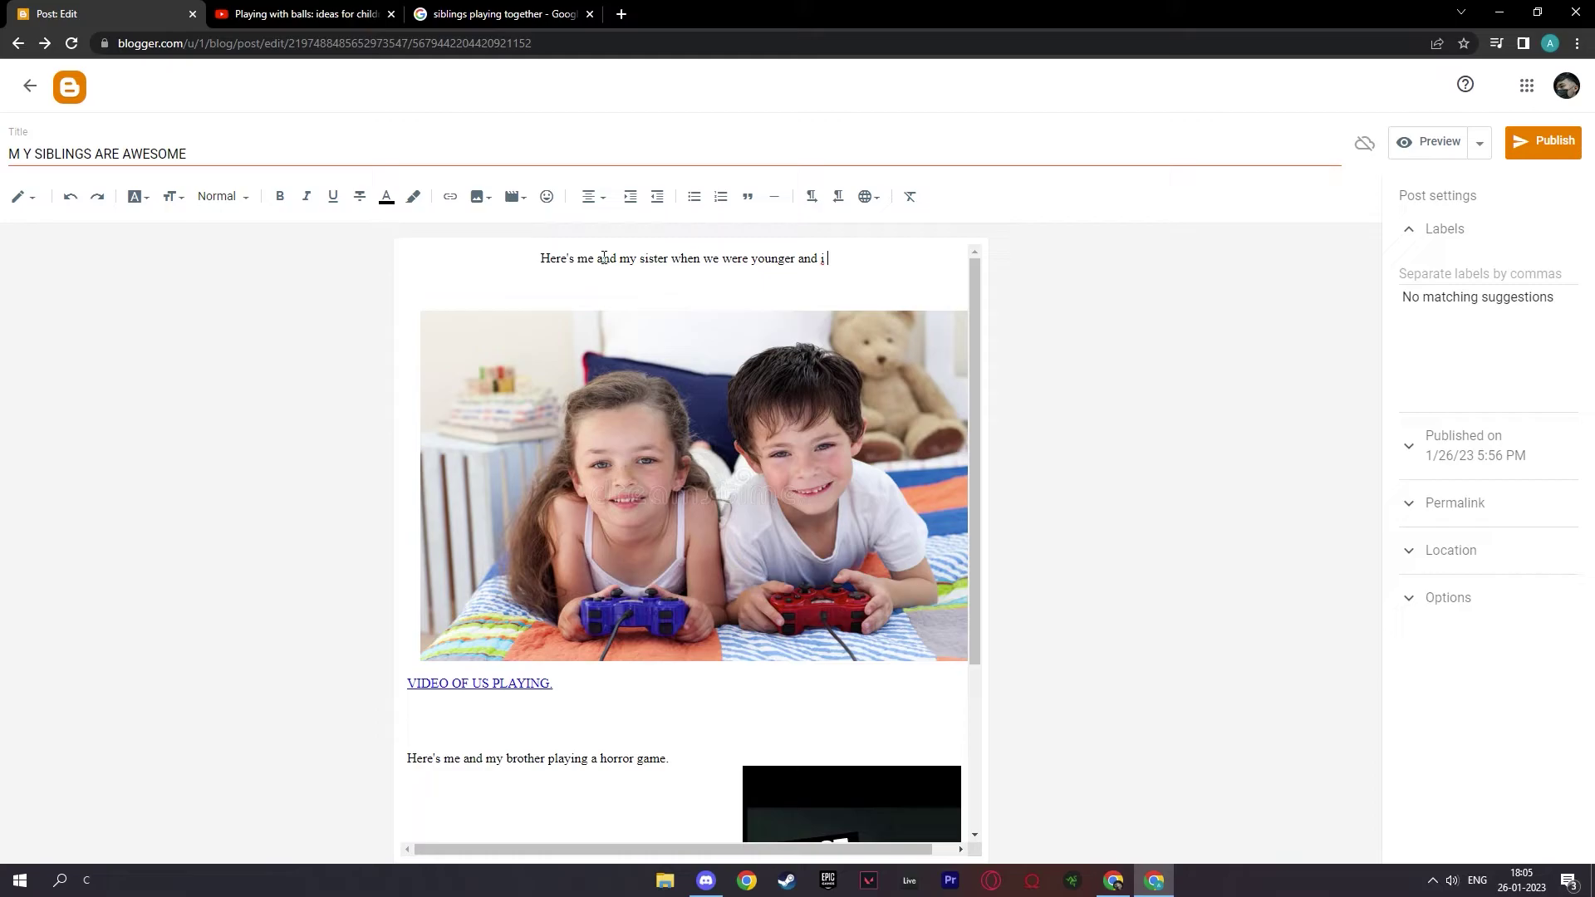
pyautogui.write('kicked ')
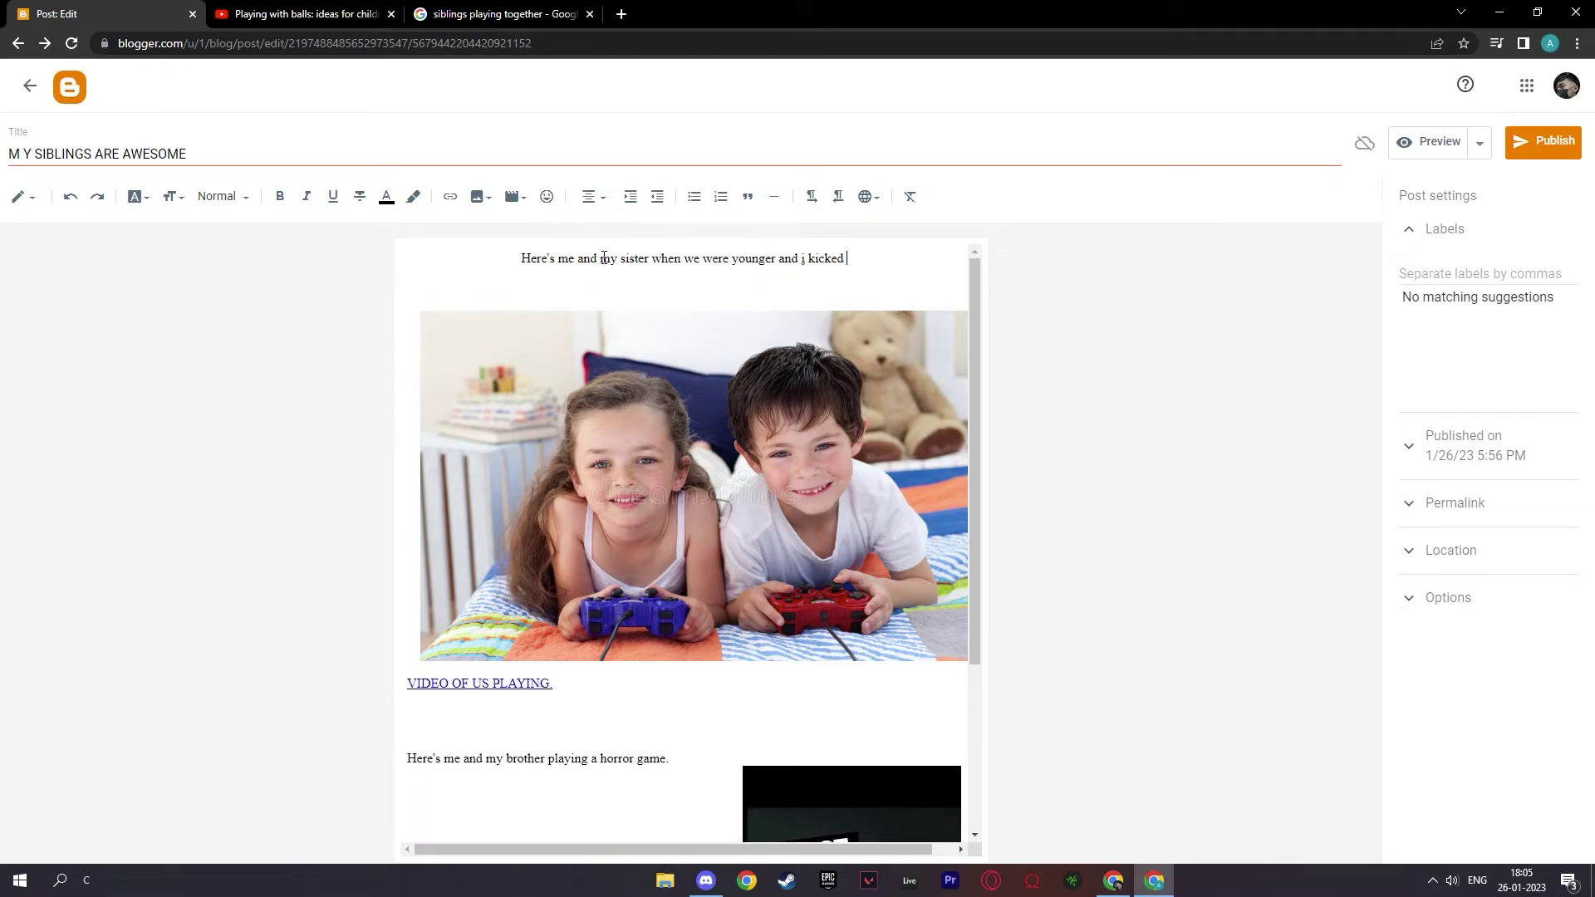
pyautogui.write('her butt')
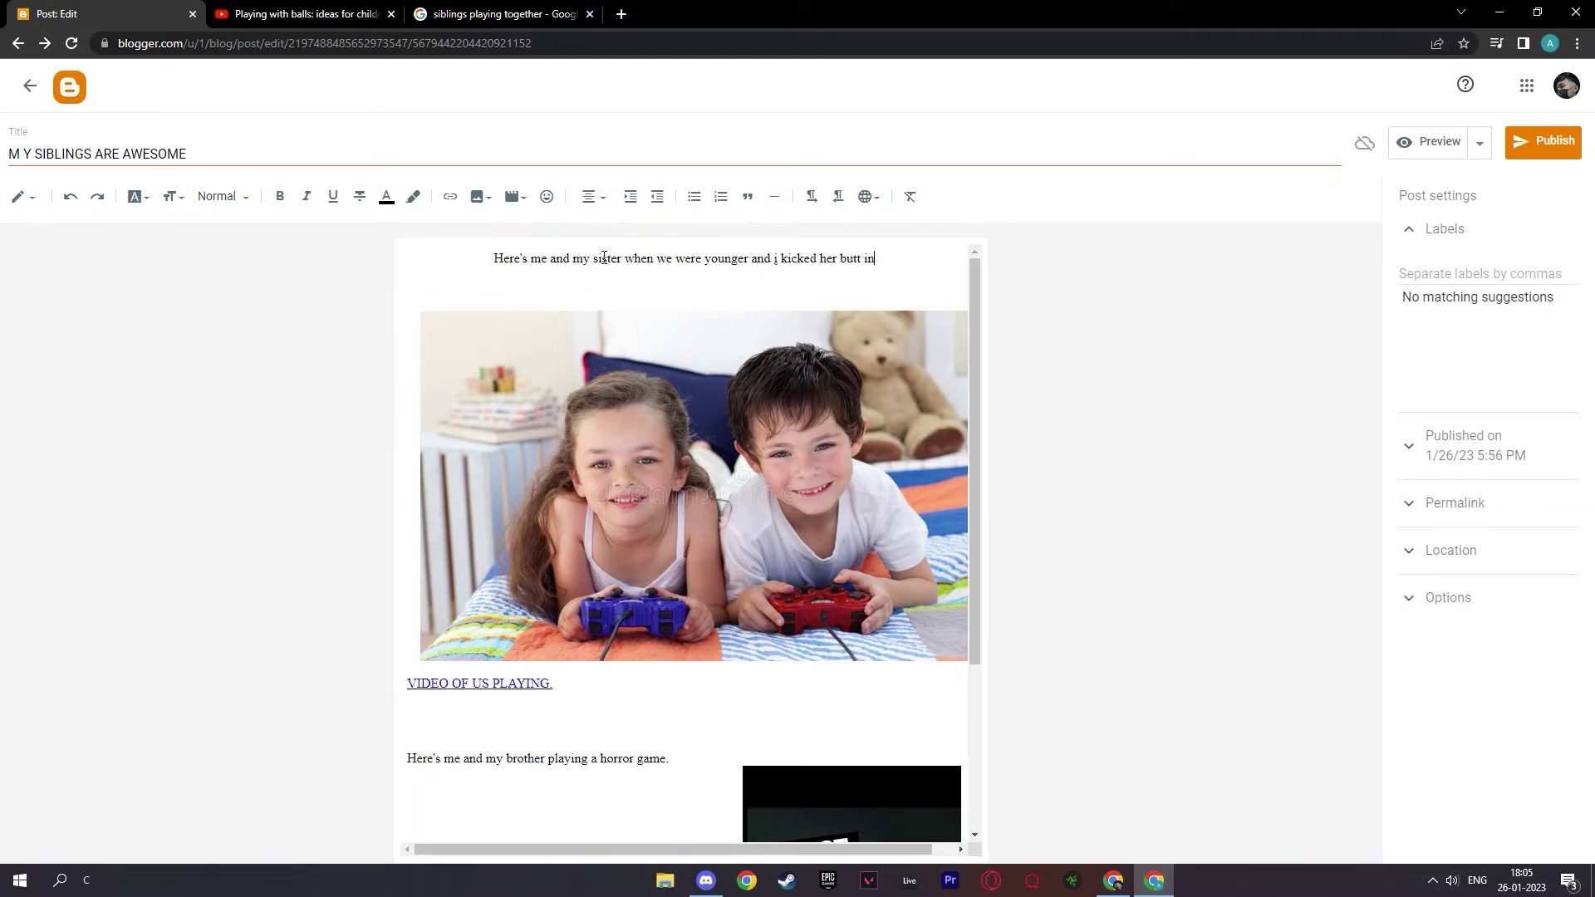
pyautogui.write(' playin')
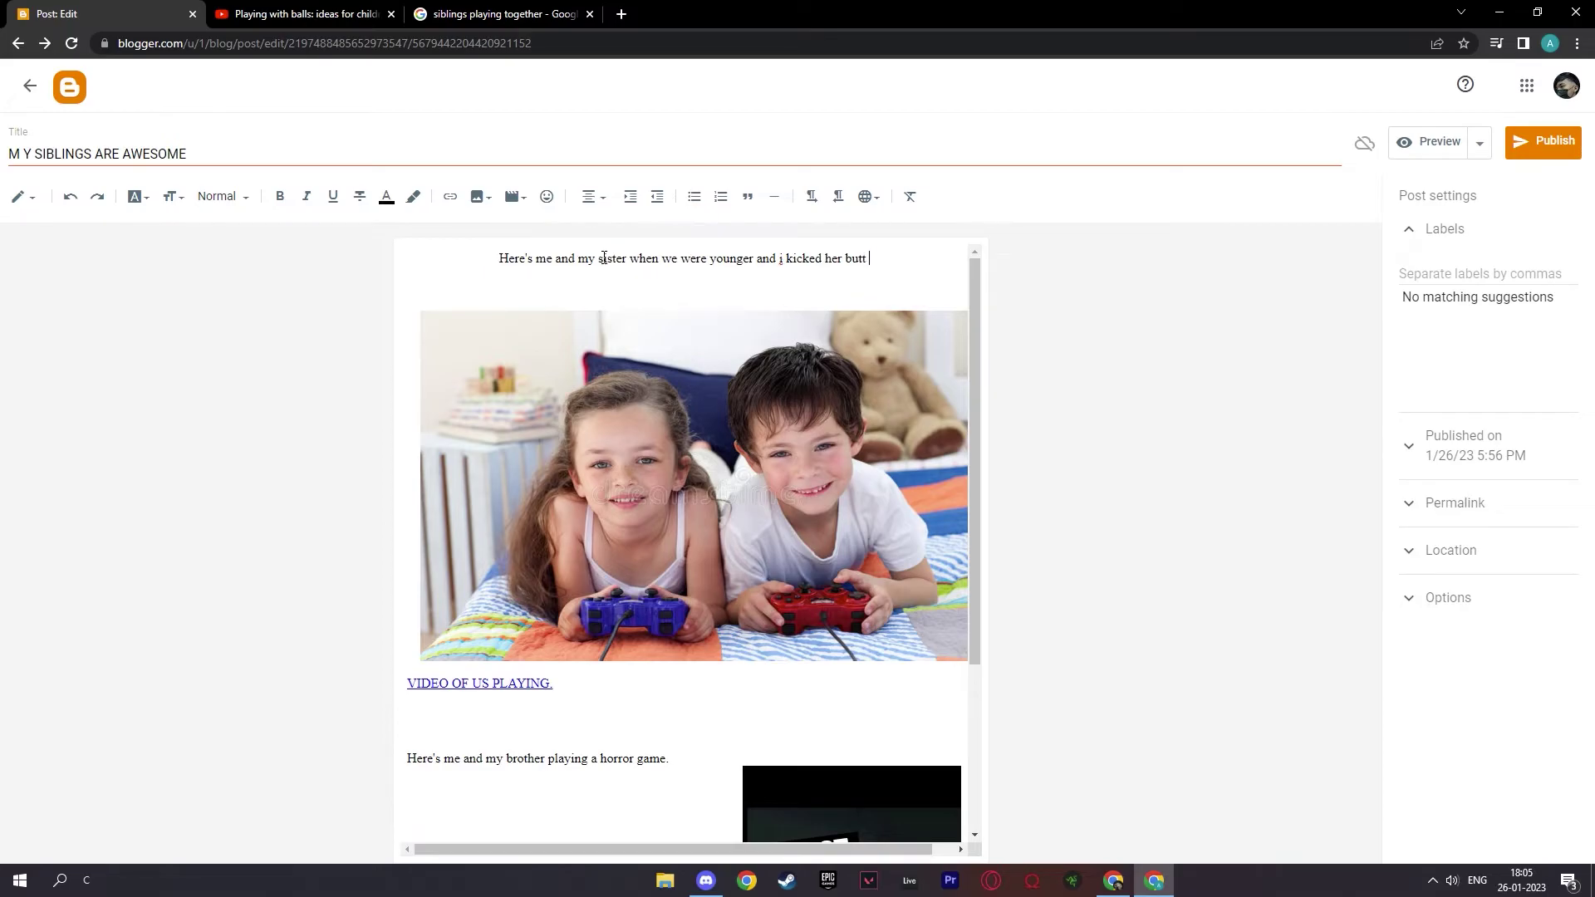
pyautogui.write('g a vid')
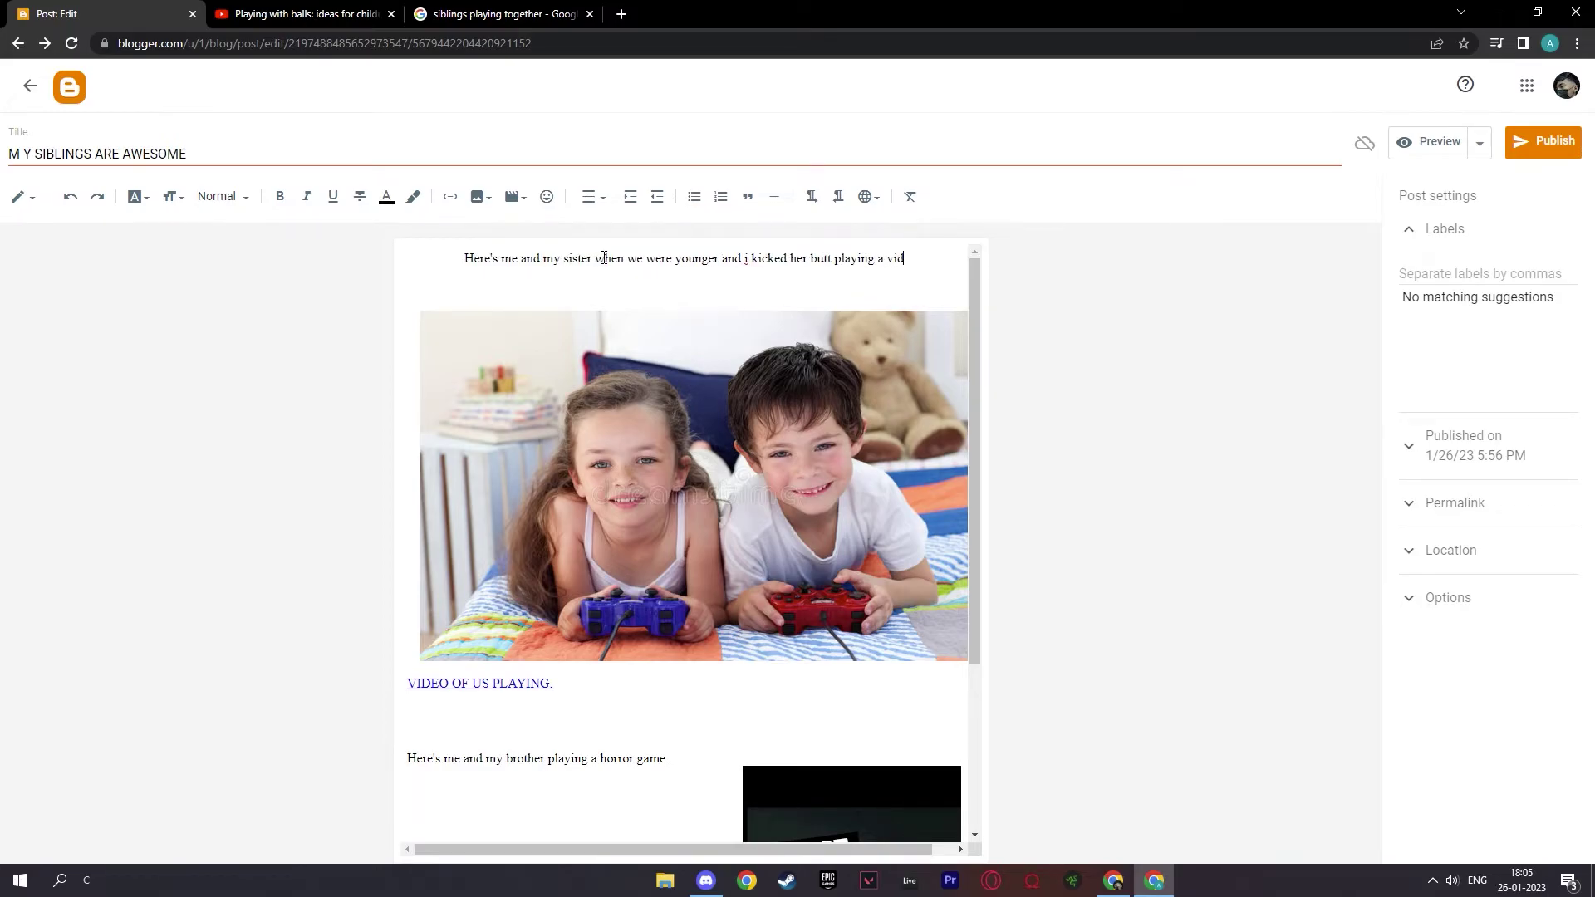
pyautogui.write('eo game!@')
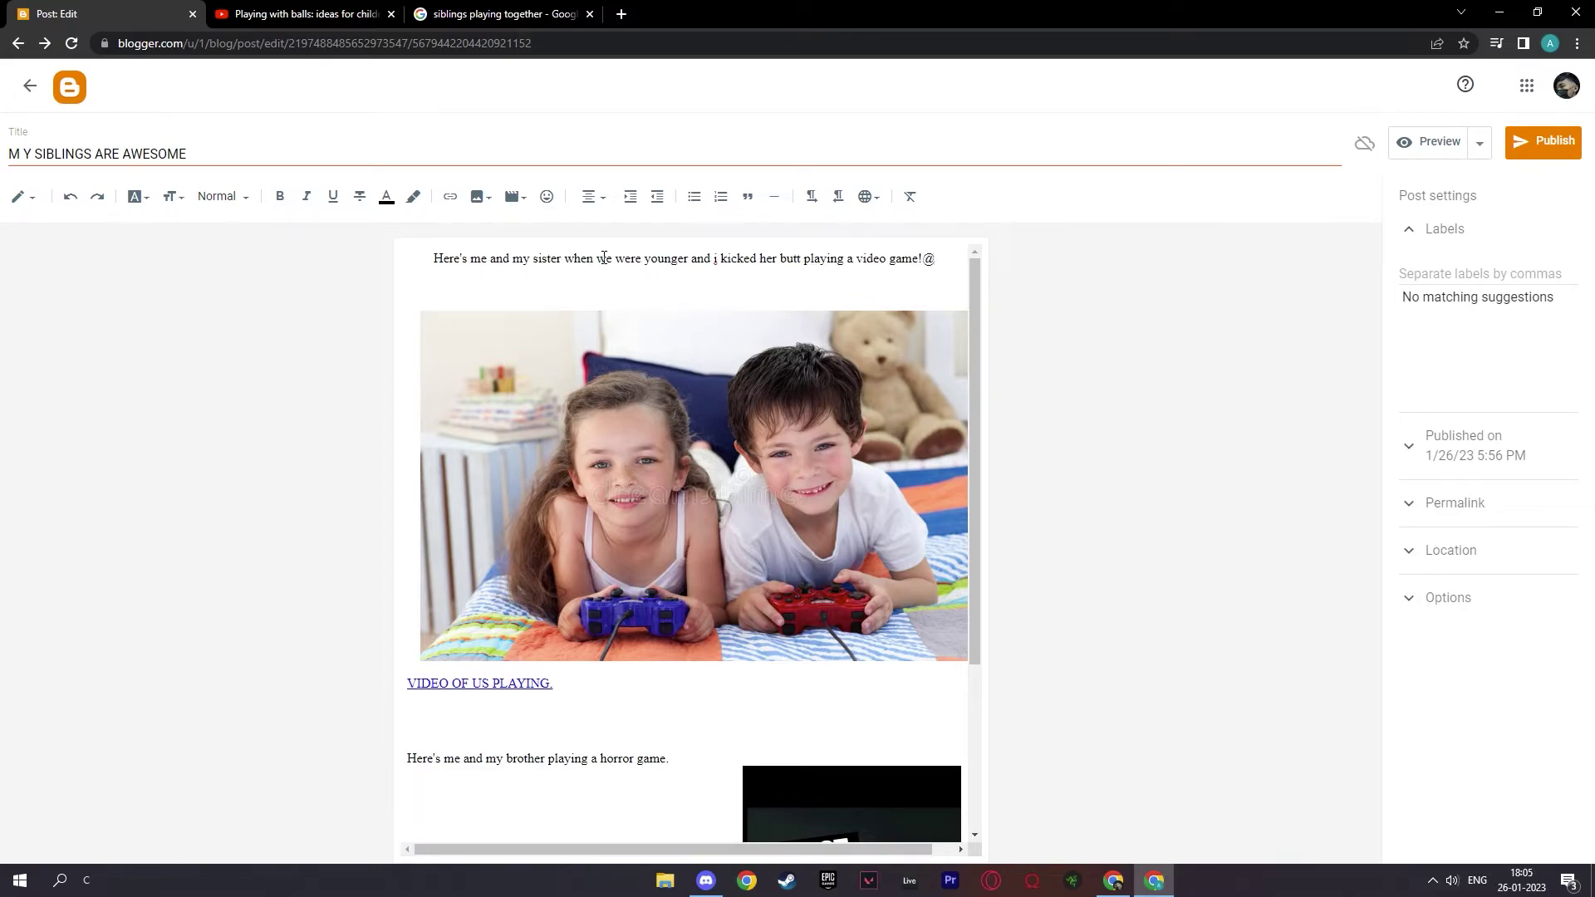
pyautogui.press('BackSpace')
pyautogui.scroll(-3, 634, 520)
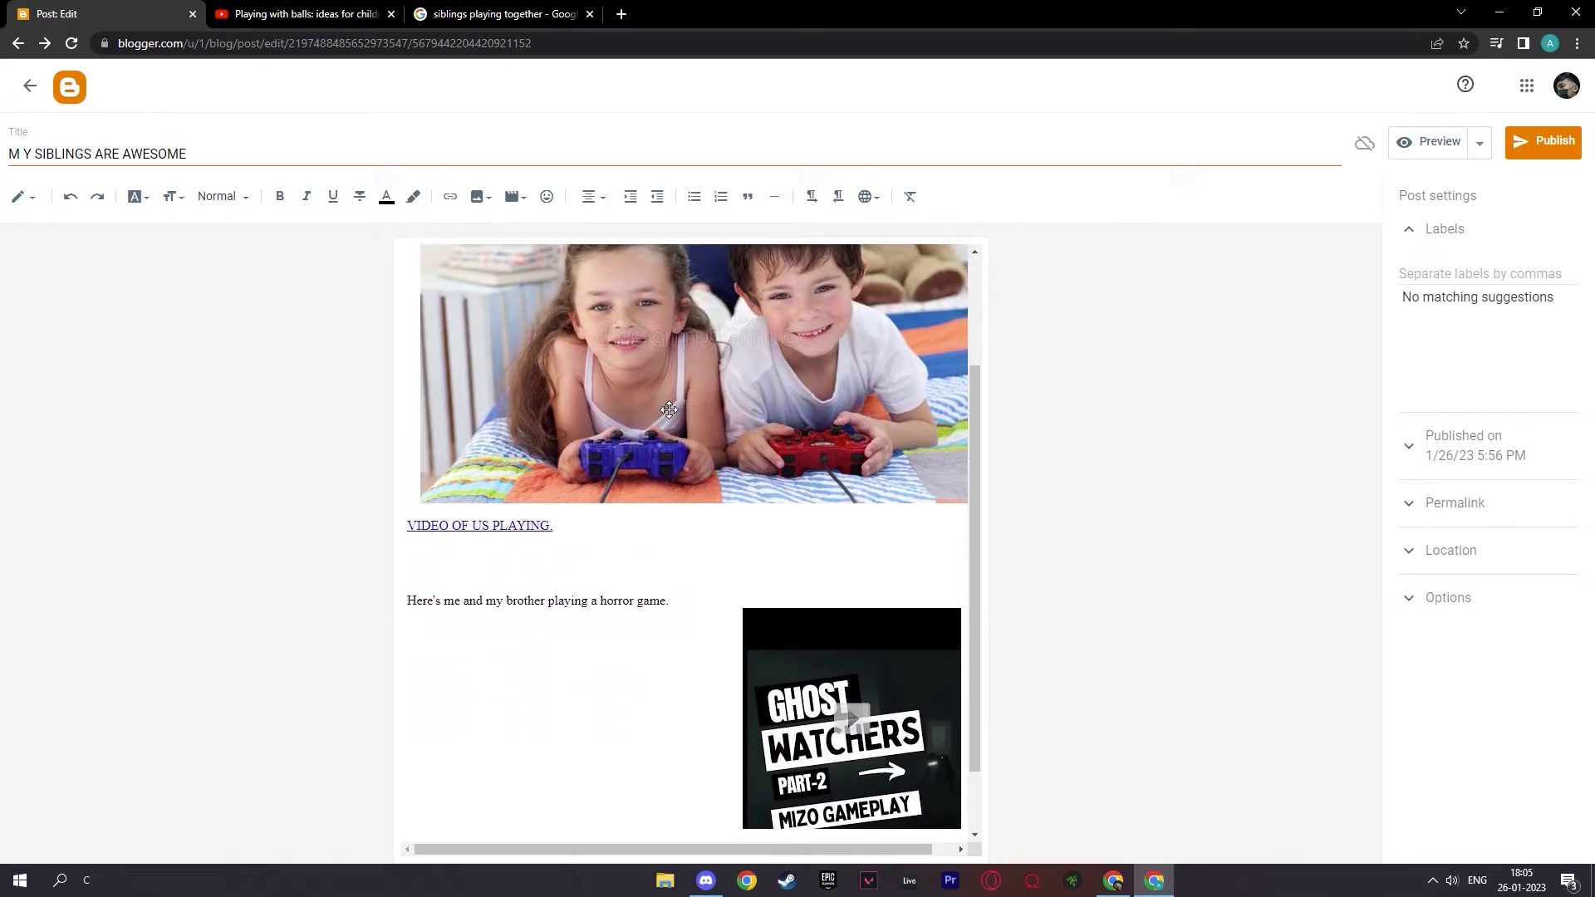
pyautogui.scroll(3, 539, 506)
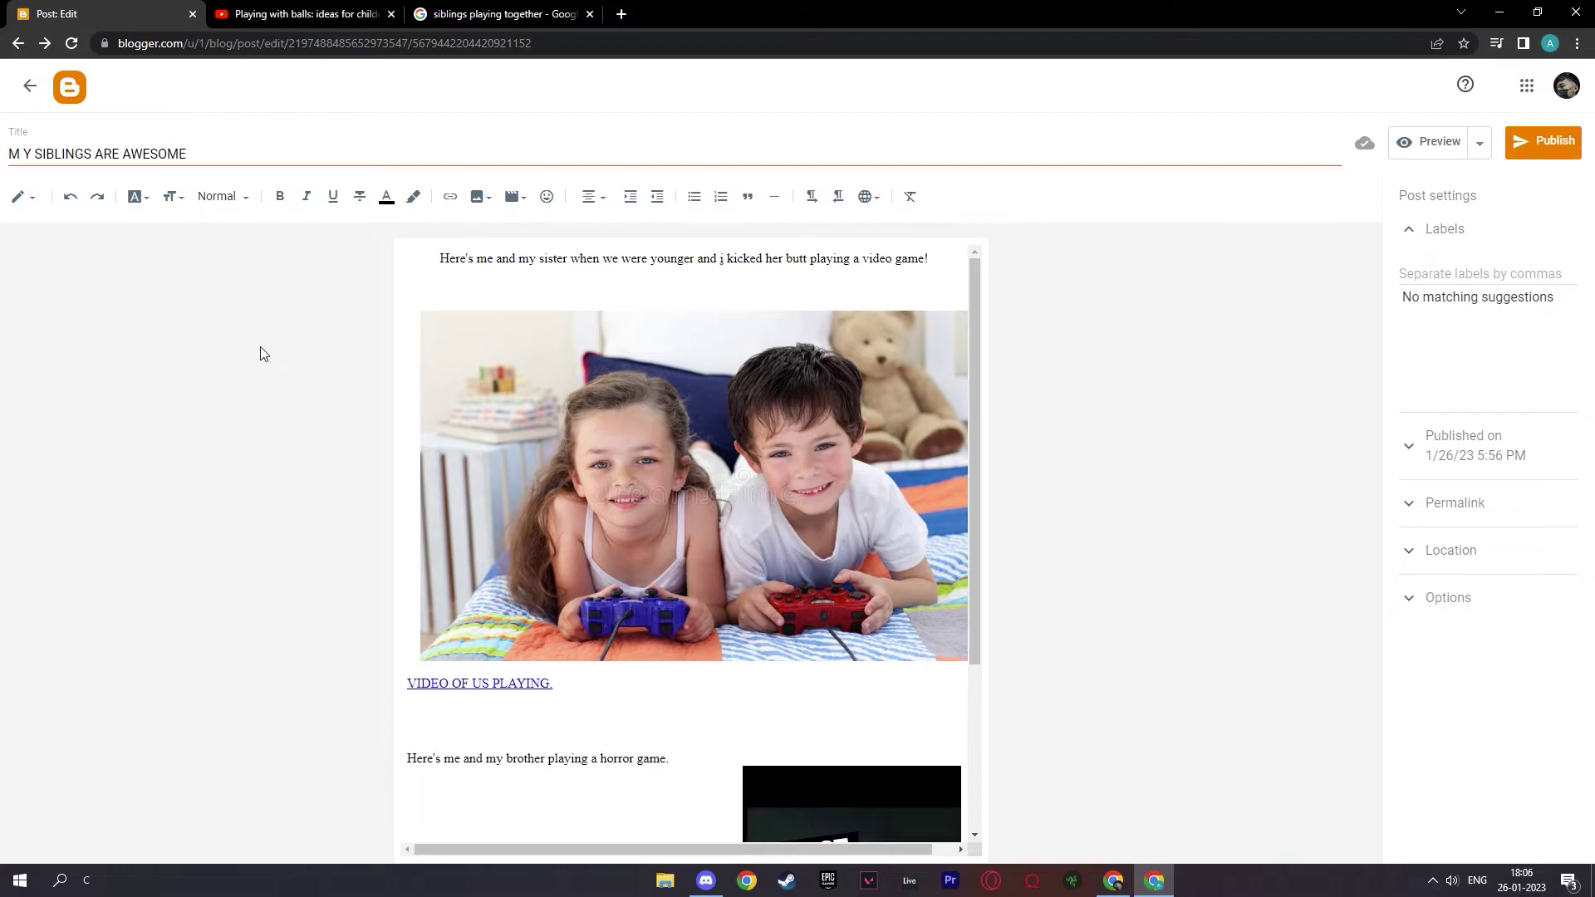
# Publish the M Y SIBLINGS ARE AWESOME post and scroll through the live blog homepage
pyautogui.click(1544, 146)
pyautogui.click(864, 501)
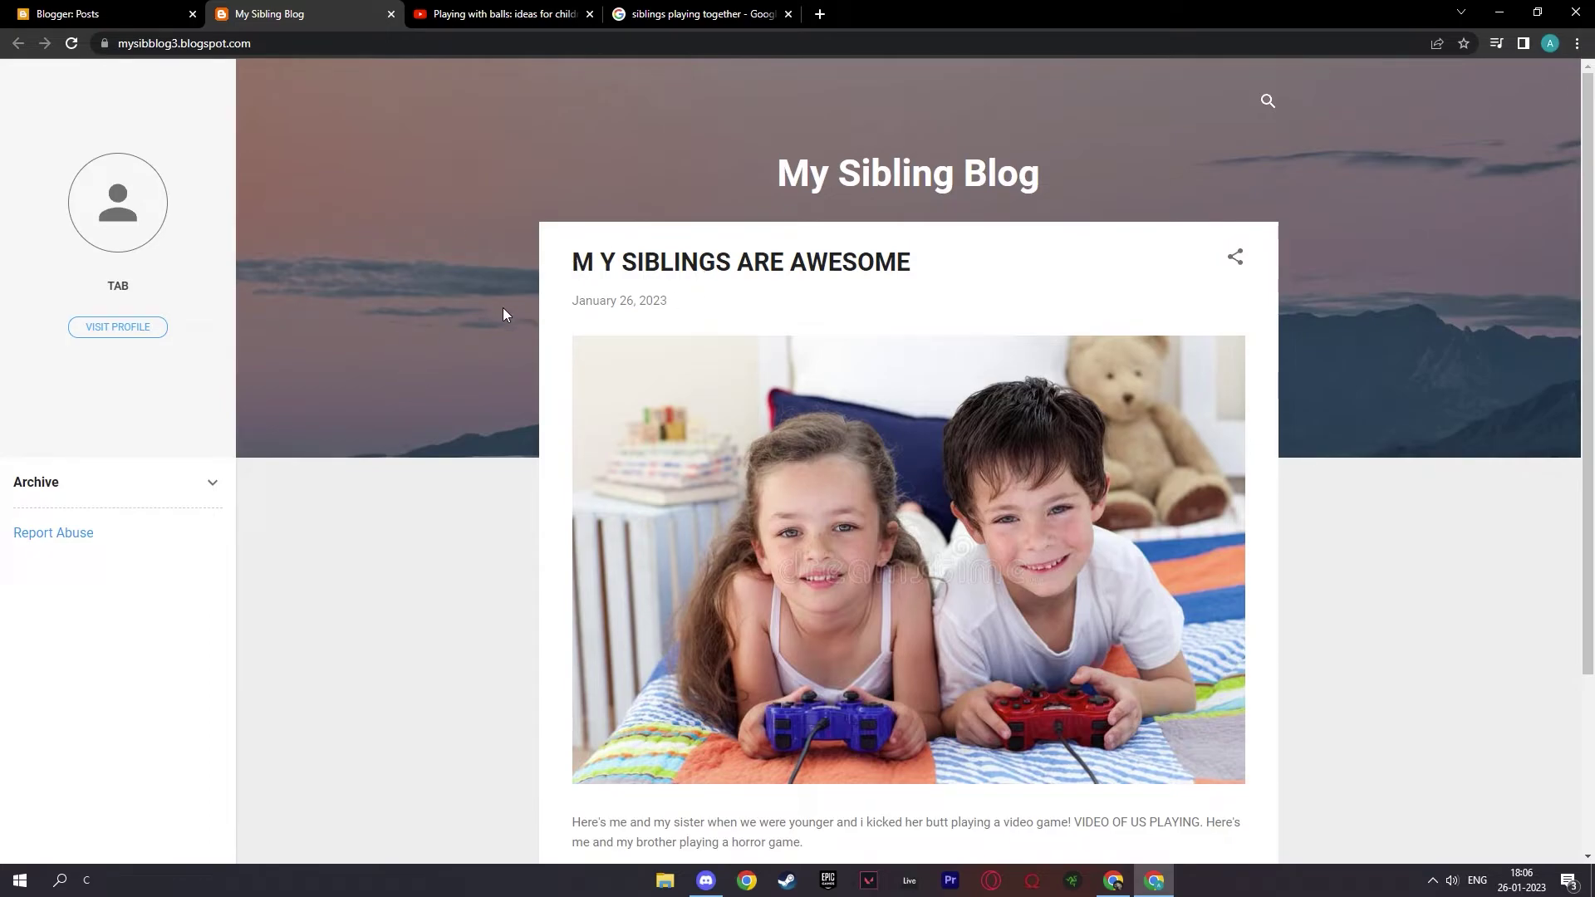
pyautogui.scroll(-2, 942, 284)
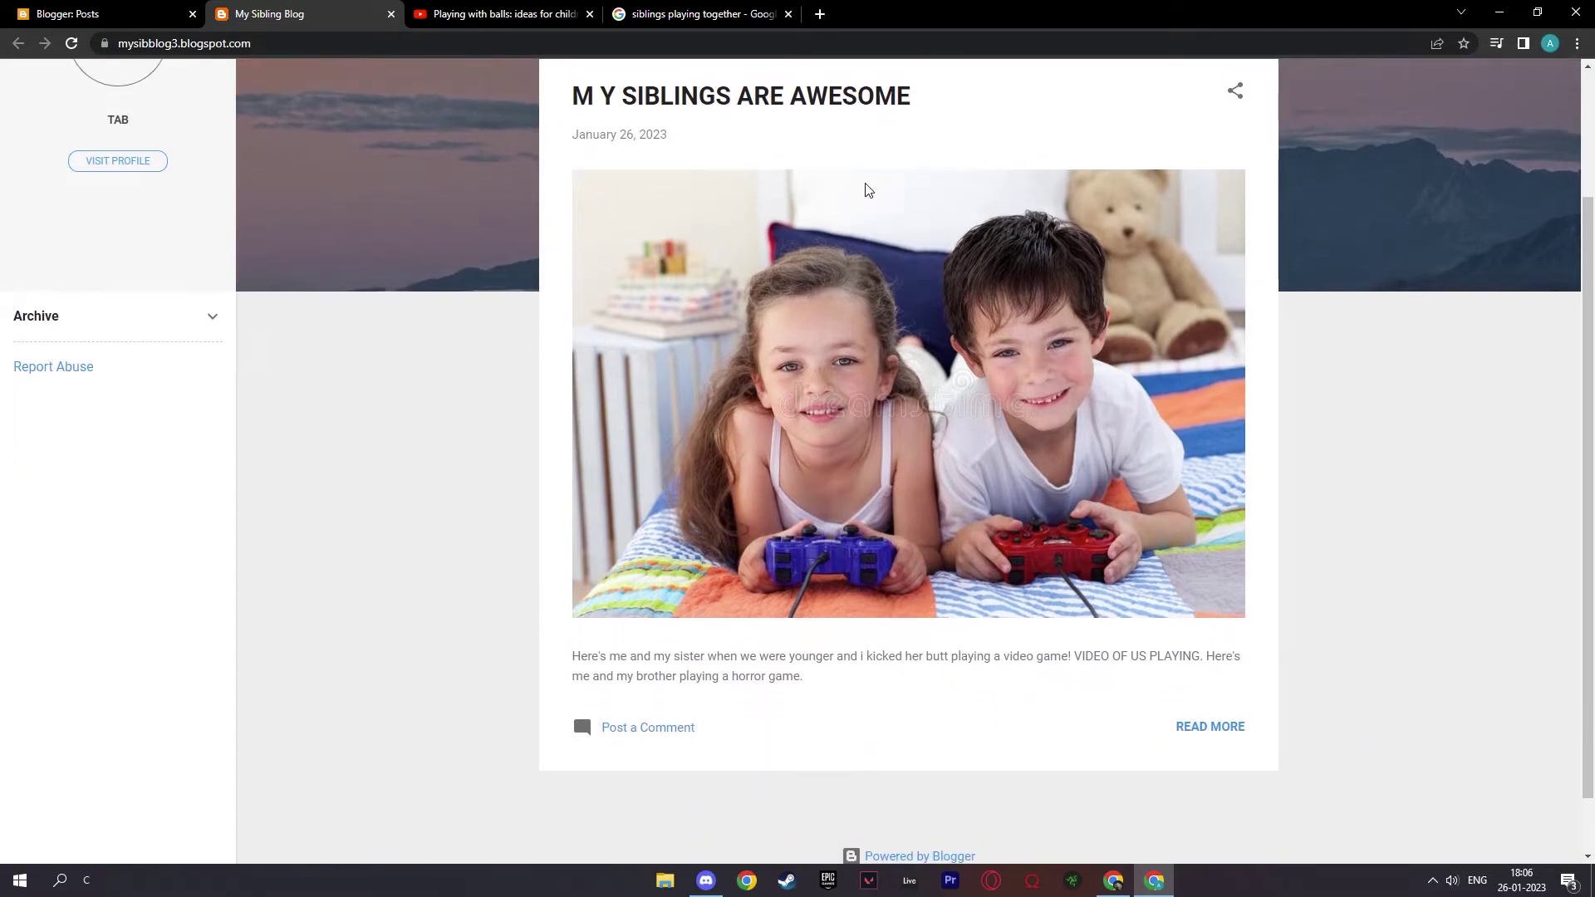
pyautogui.scroll(-1, 866, 188)
pyautogui.scroll(1, 575, 148)
pyautogui.scroll(2, 575, 148)
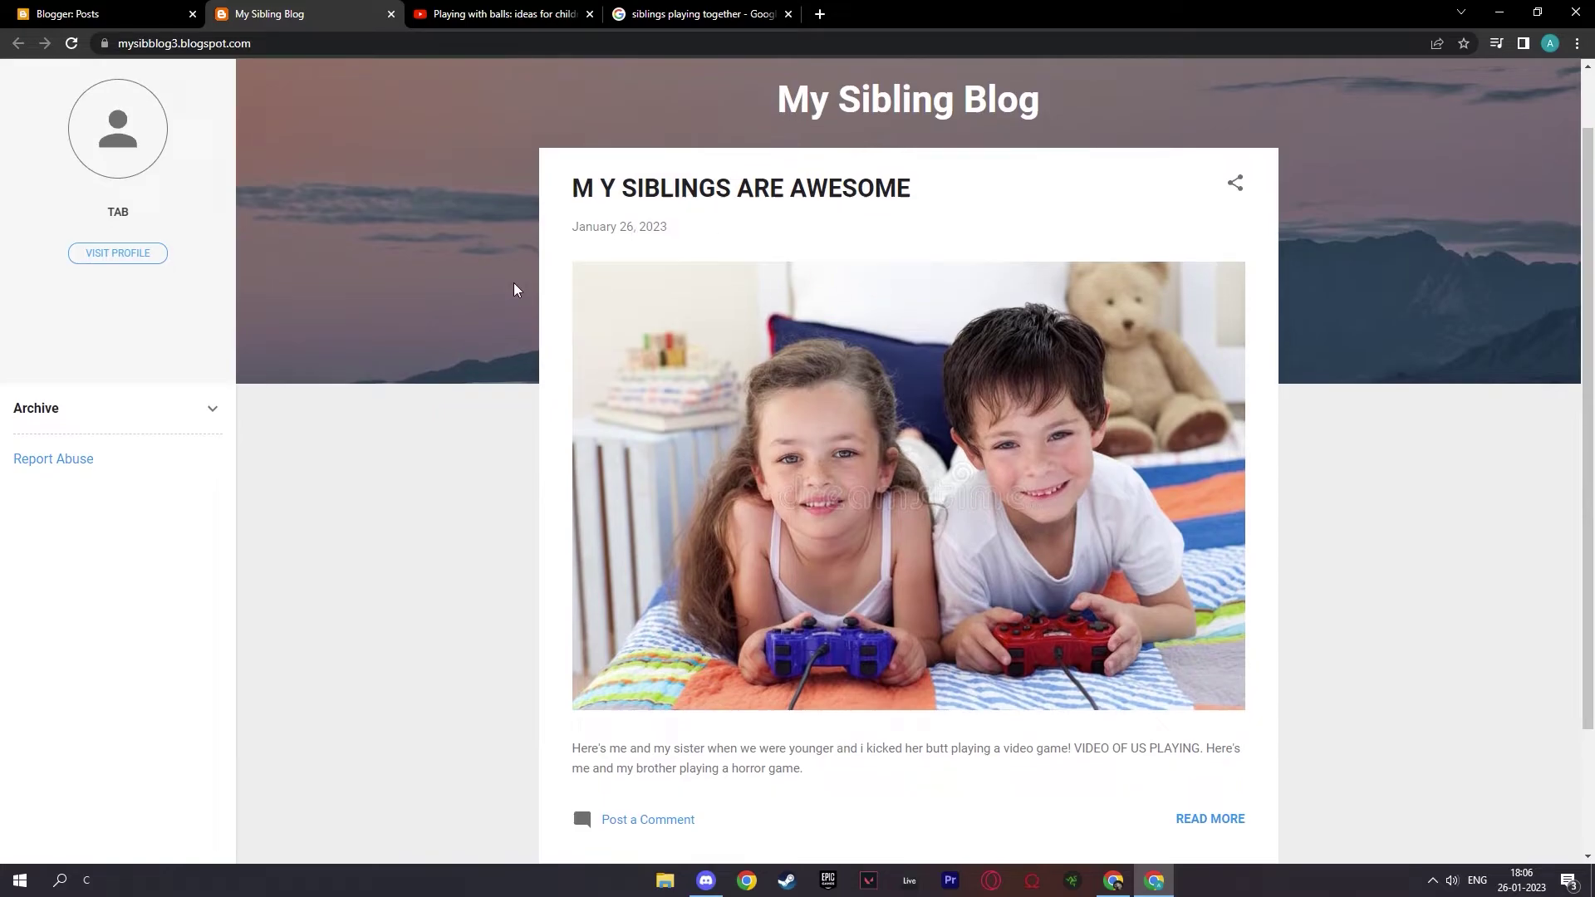
pyautogui.scroll(-3, 680, 235)
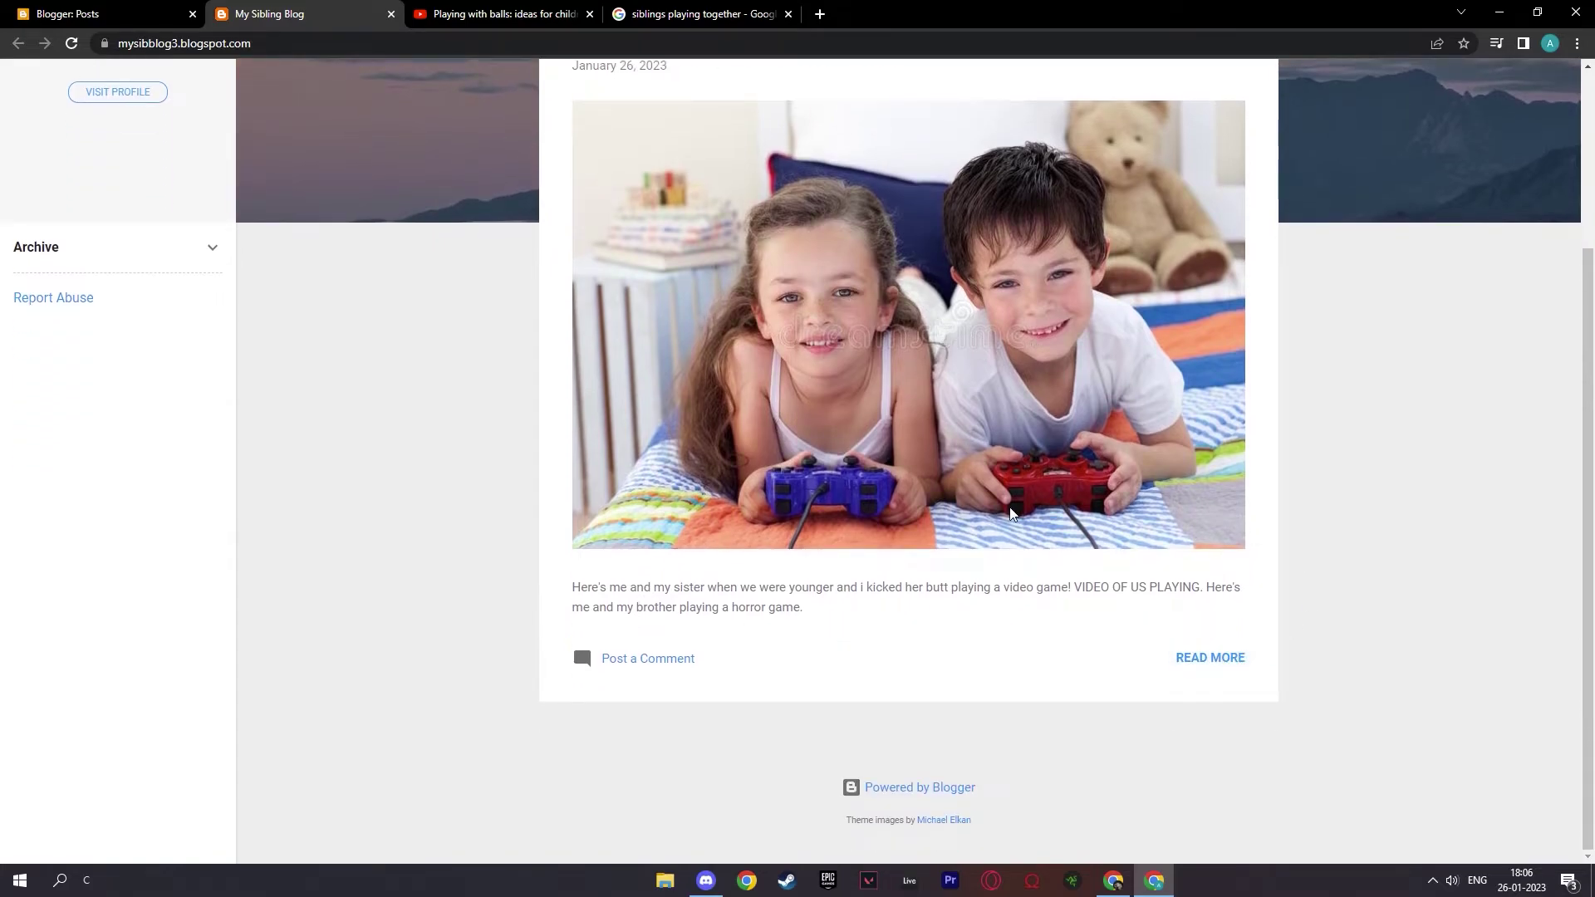
# Read the full post via READ MORE, then return to the Blogger posts dashboard
pyautogui.click(1221, 581)
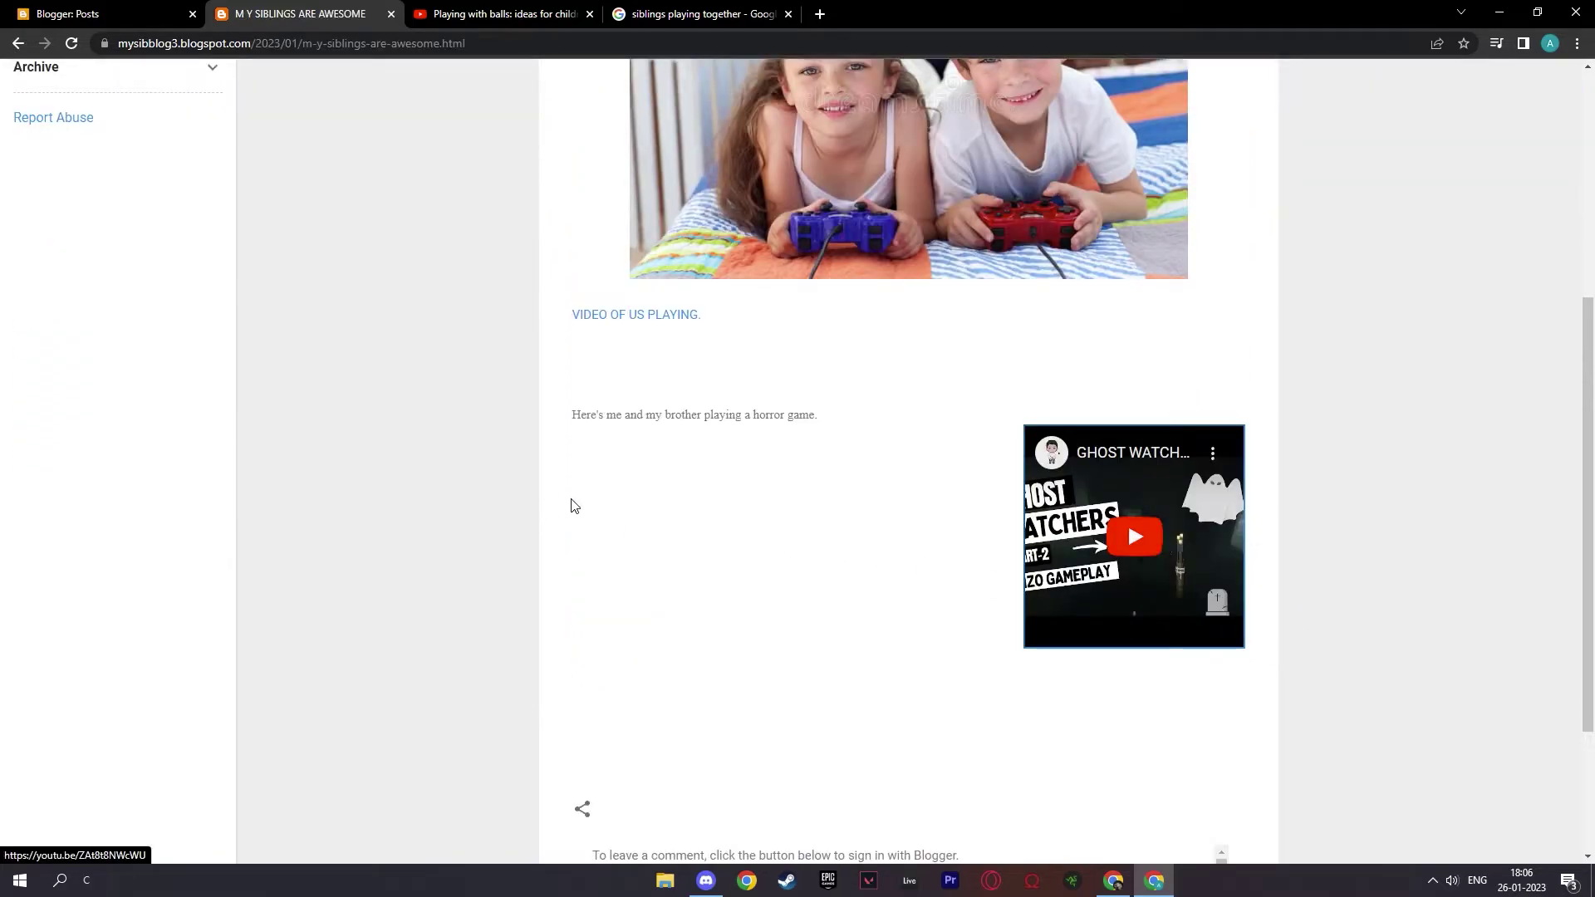
pyautogui.scroll(5, 1210, 590)
pyautogui.scroll(-5, 1163, 573)
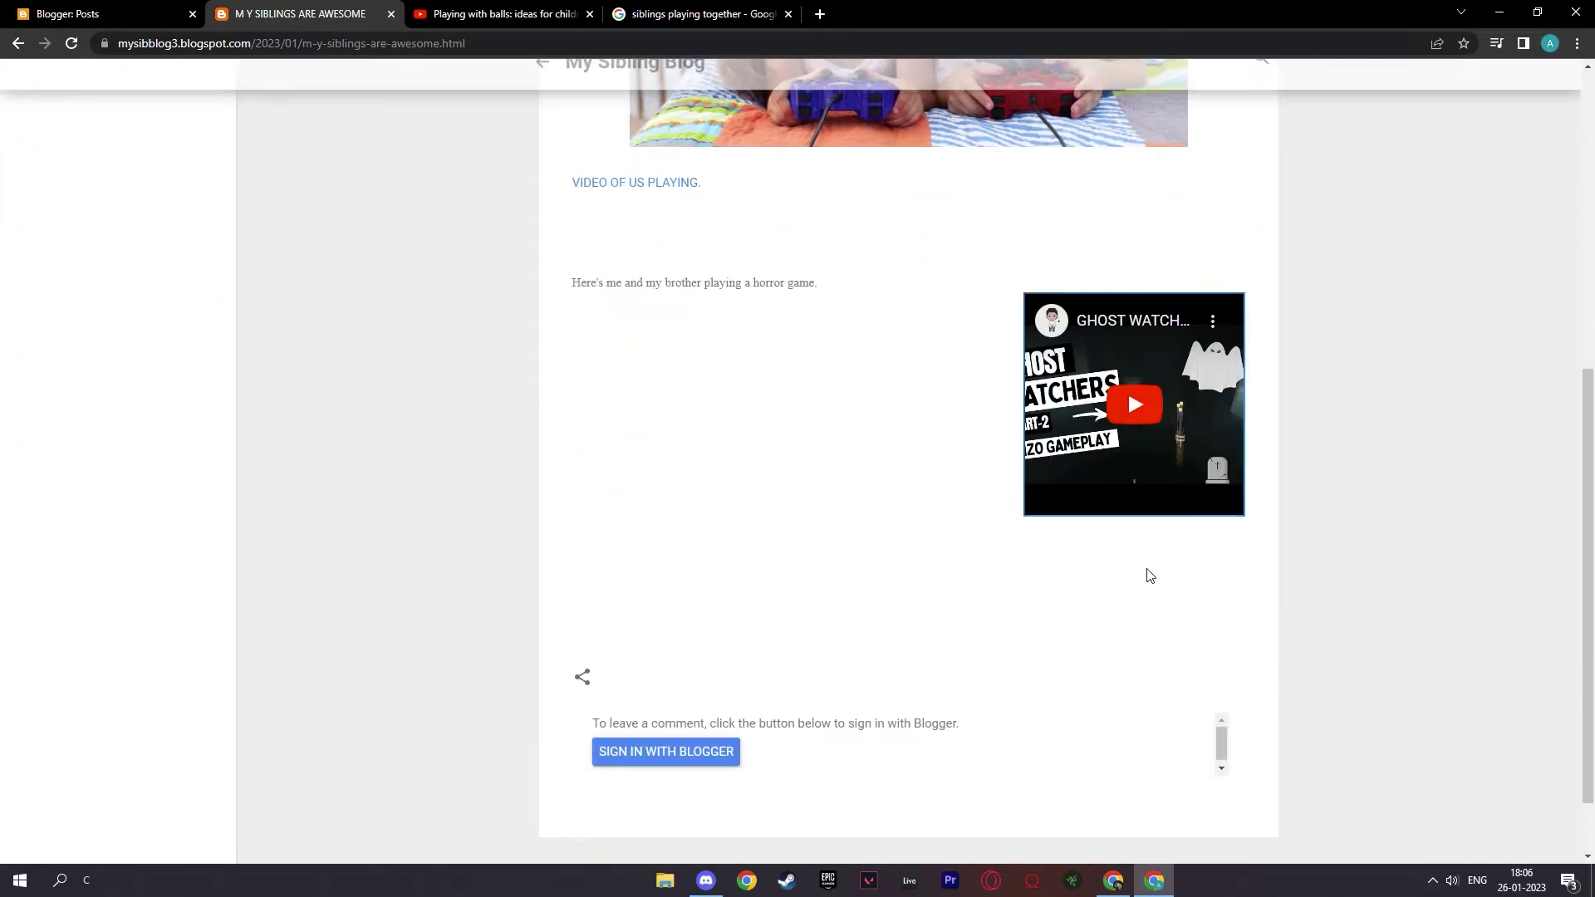
pyautogui.scroll(10, 873, 507)
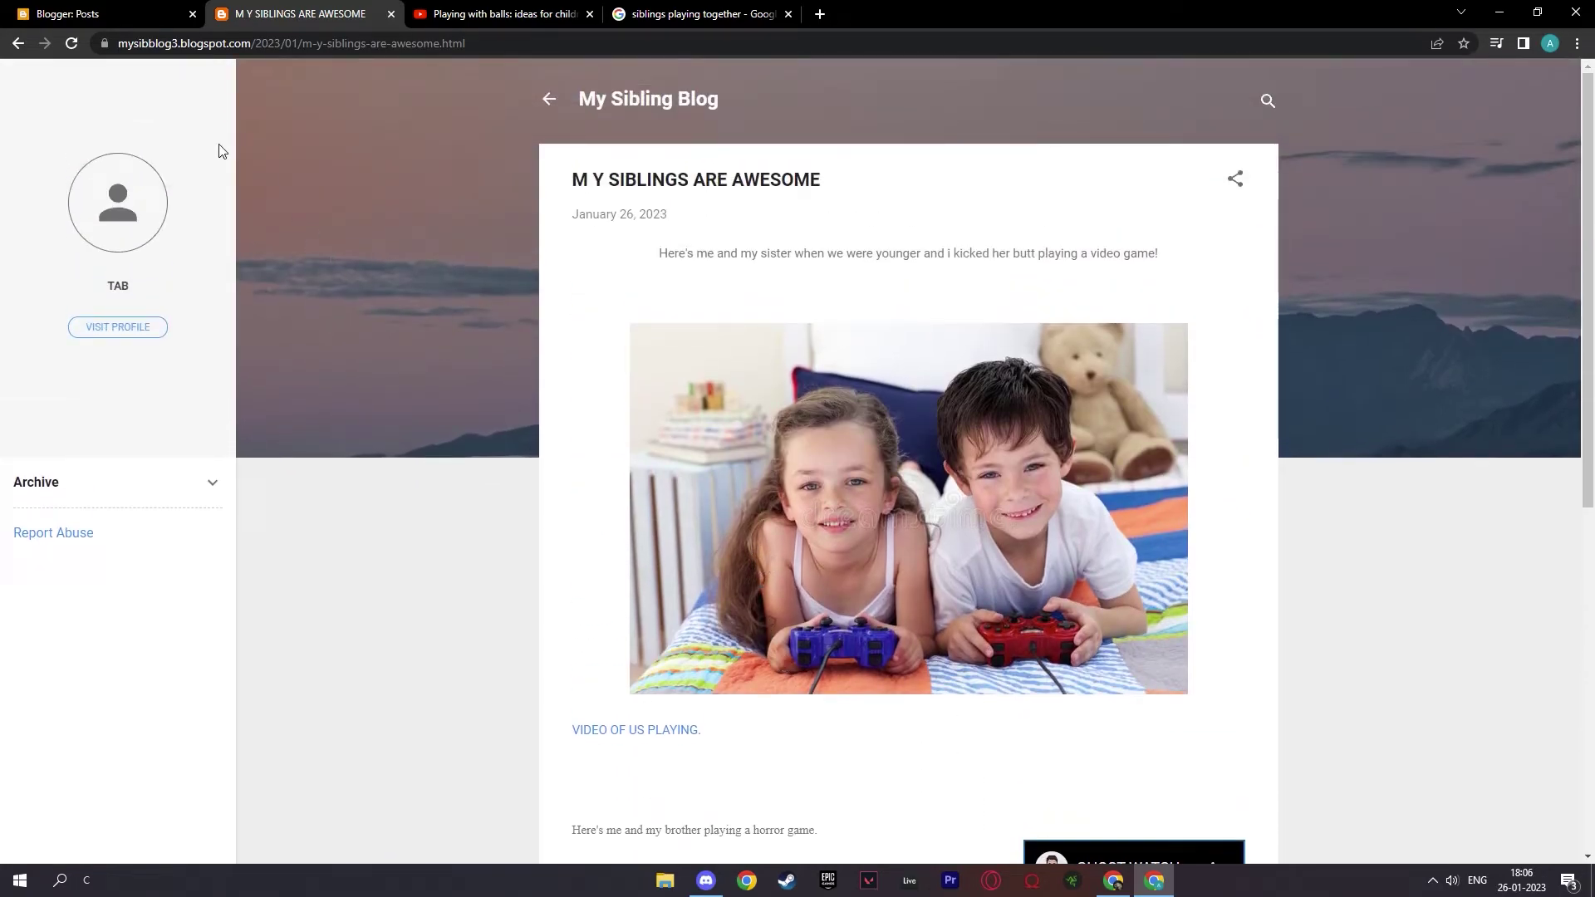
pyautogui.click(75, 14)
# Keep My Sibling Blog selected in the blog switcher and open its Stats page
pyautogui.click(205, 143)
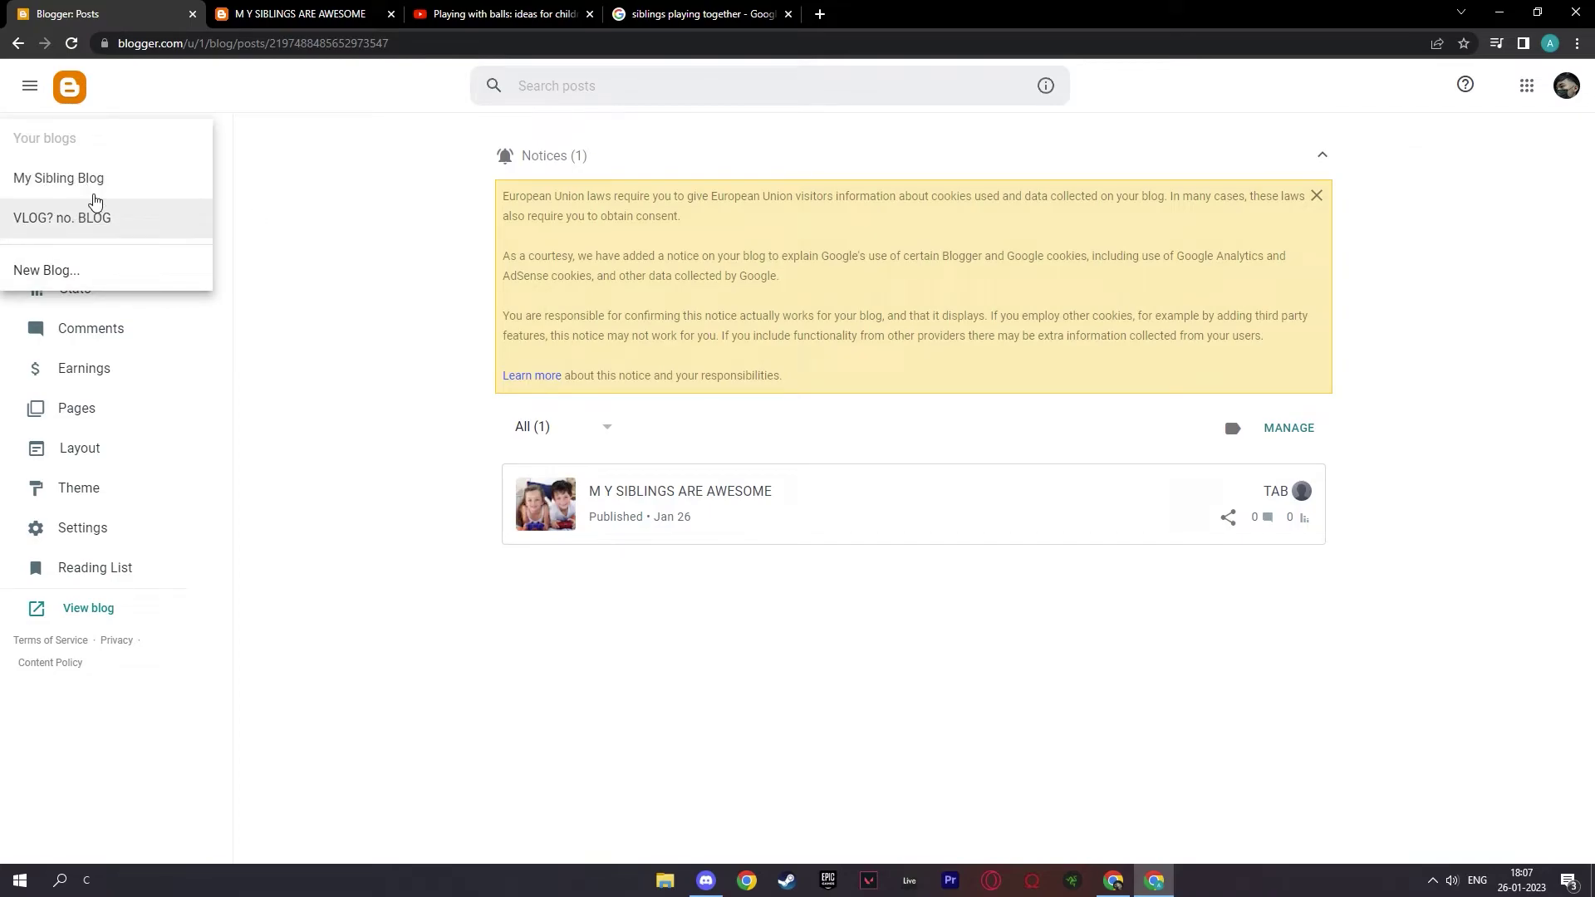
pyautogui.click(346, 153)
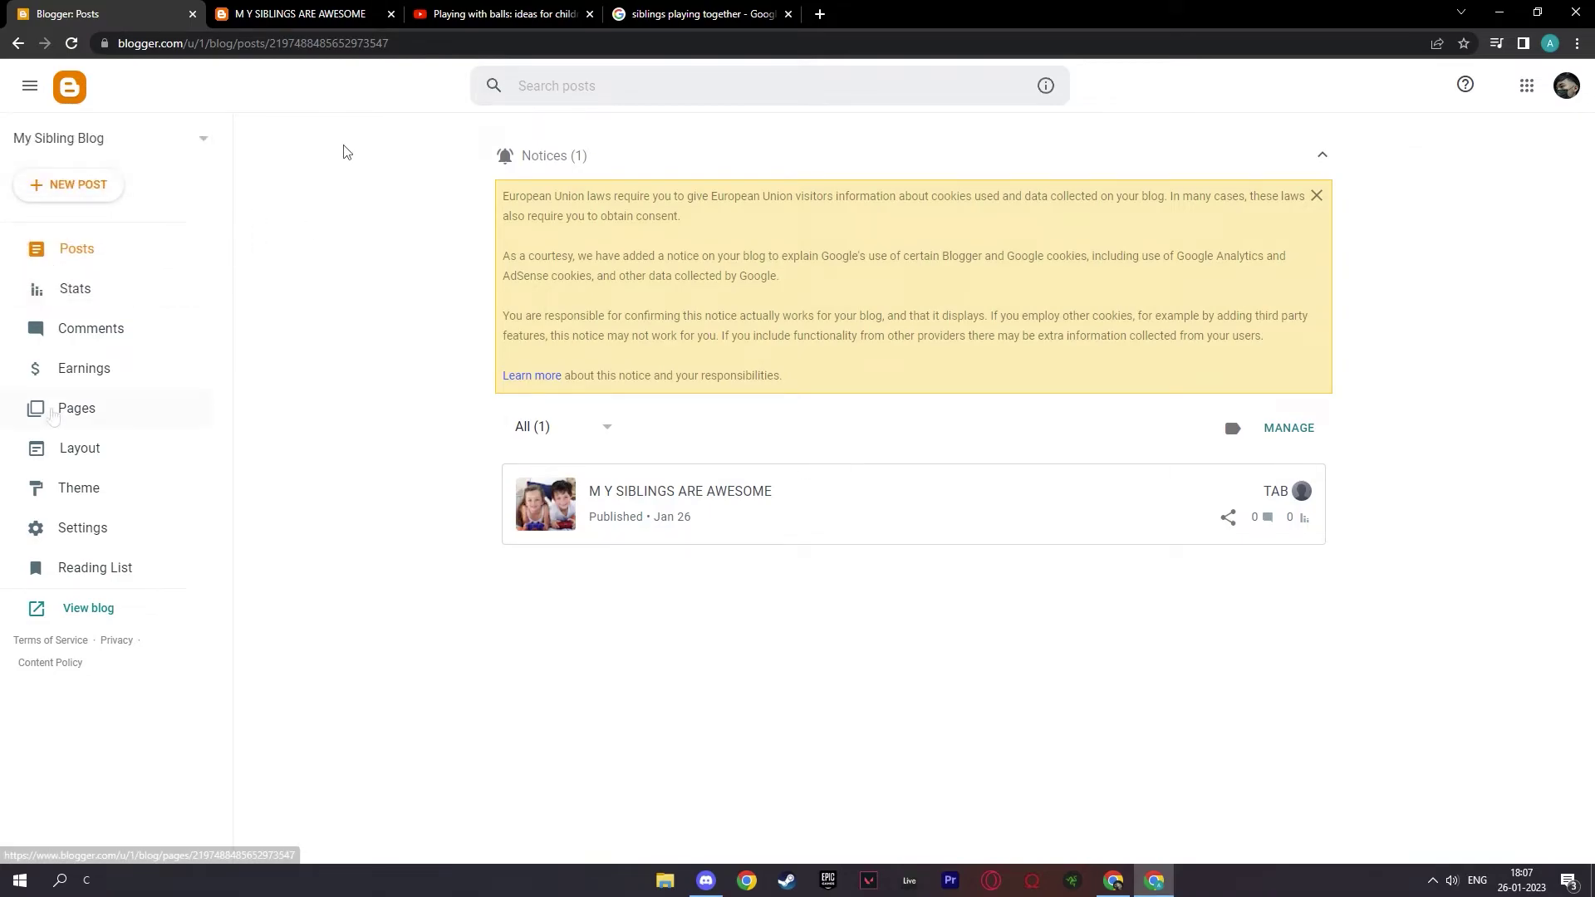
pyautogui.click(107, 300)
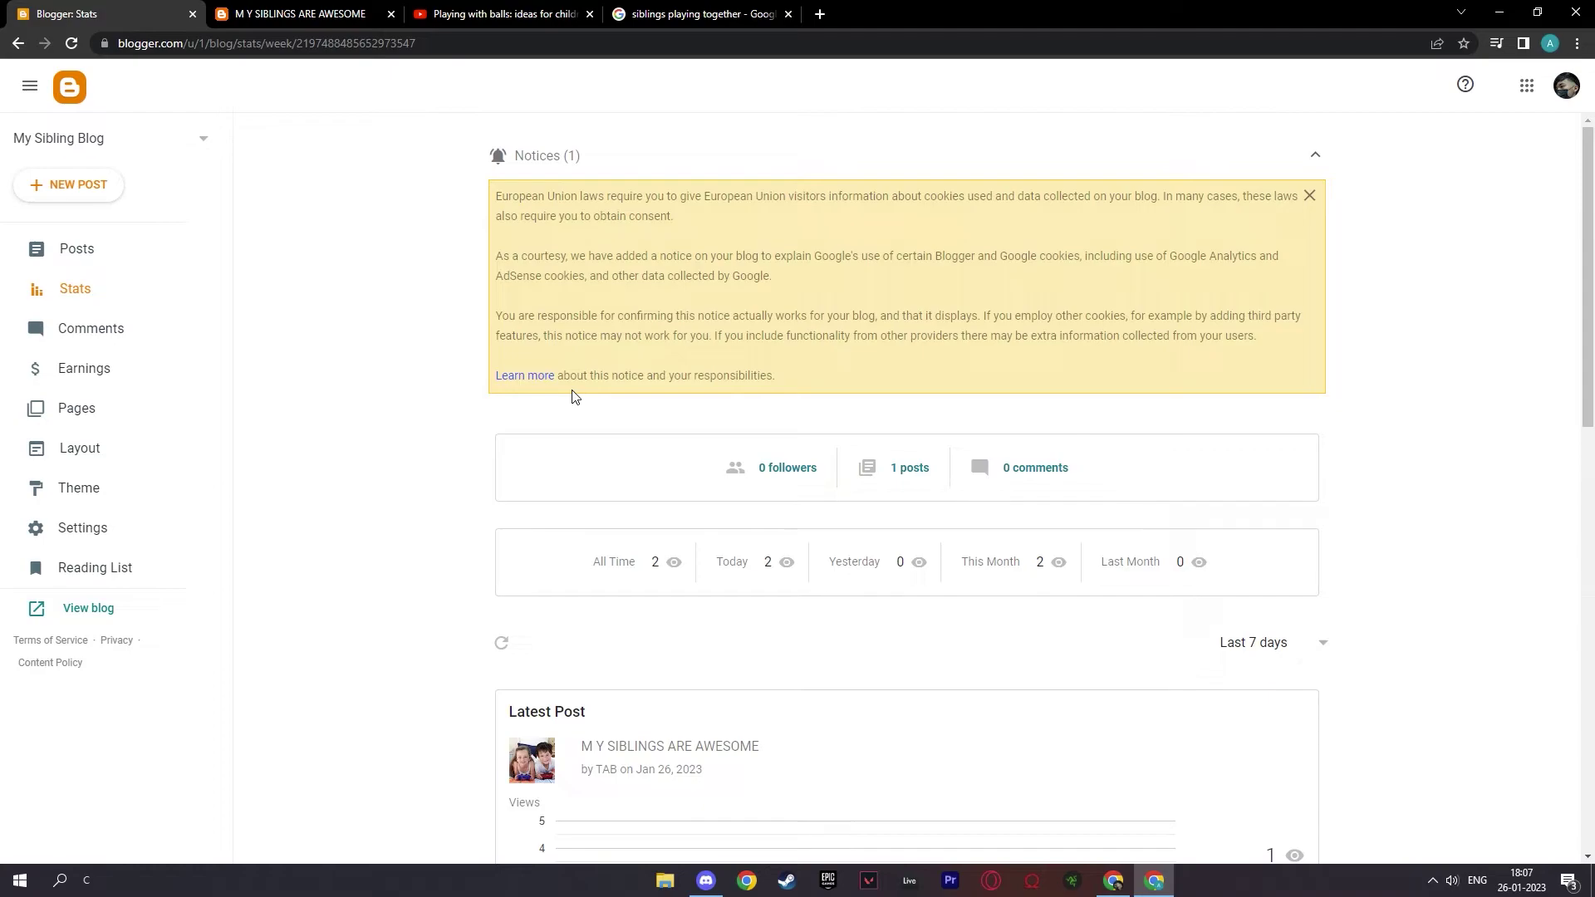
# Scroll to the Latest Post chart and highlight the All Time view count of 2
pyautogui.scroll(-3, 563, 382)
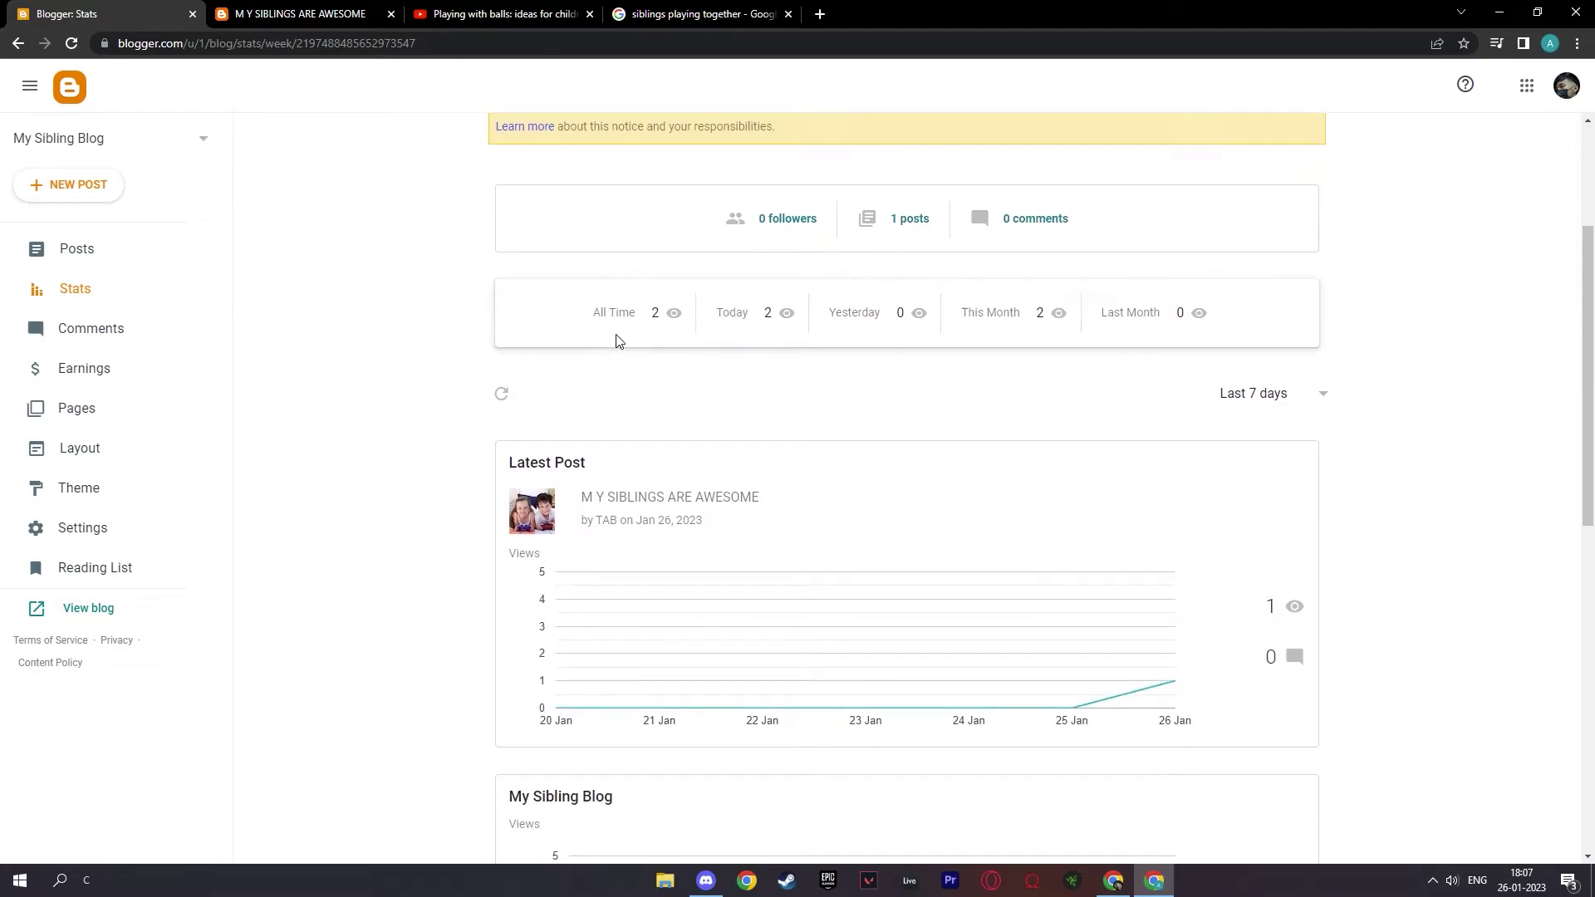
pyautogui.doubleClick(544, 557)
pyautogui.moveTo(612, 470); pyautogui.dragTo(522, 471)
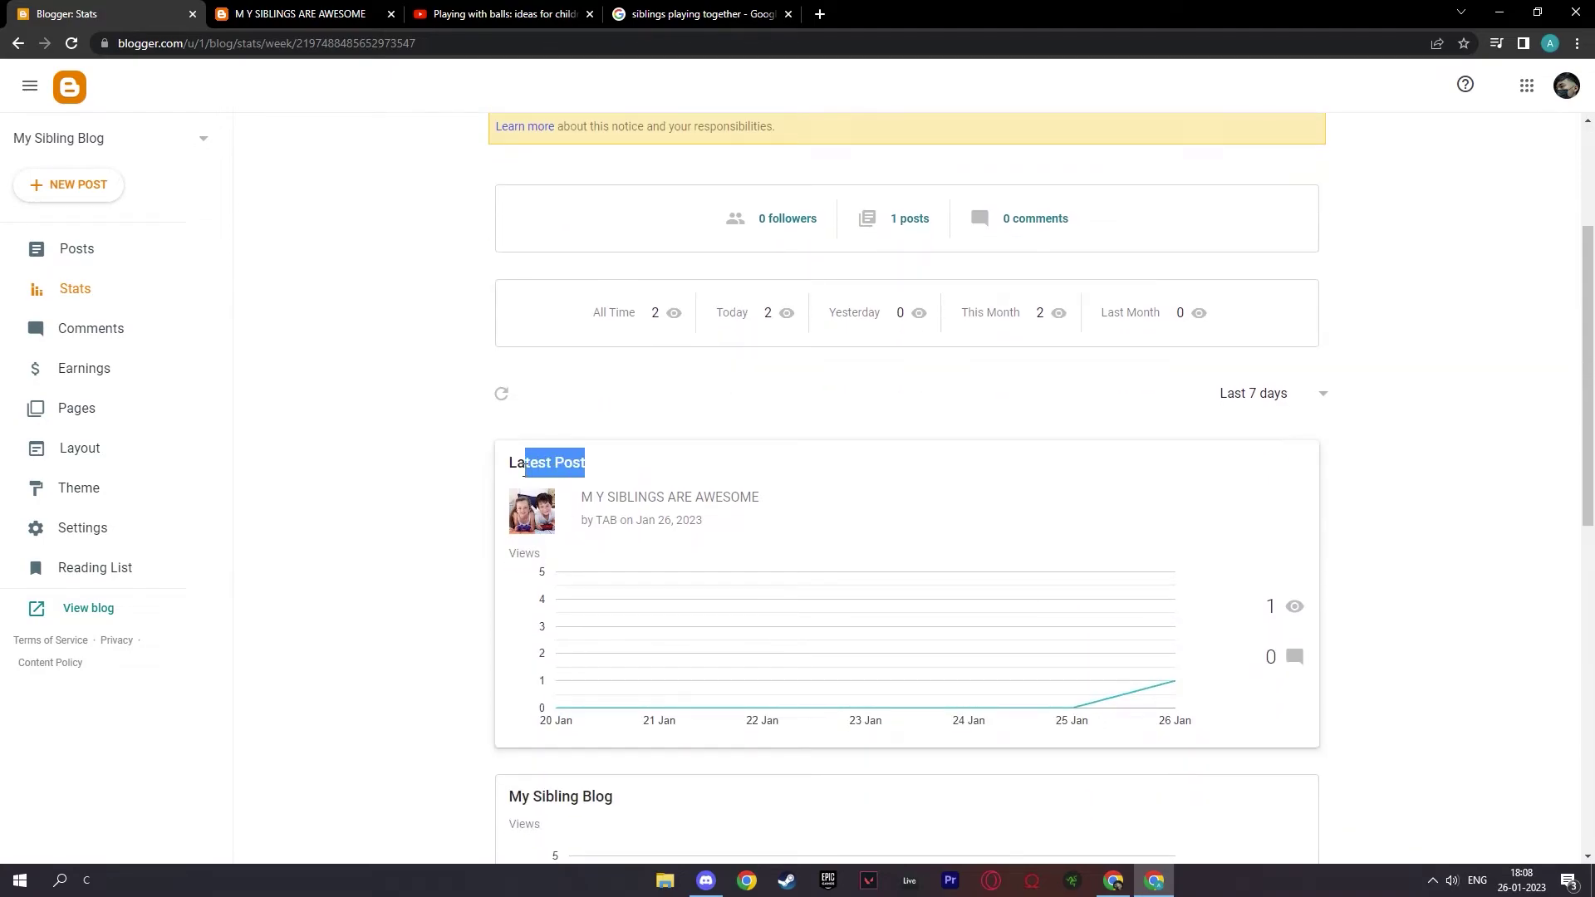
pyautogui.click(550, 470)
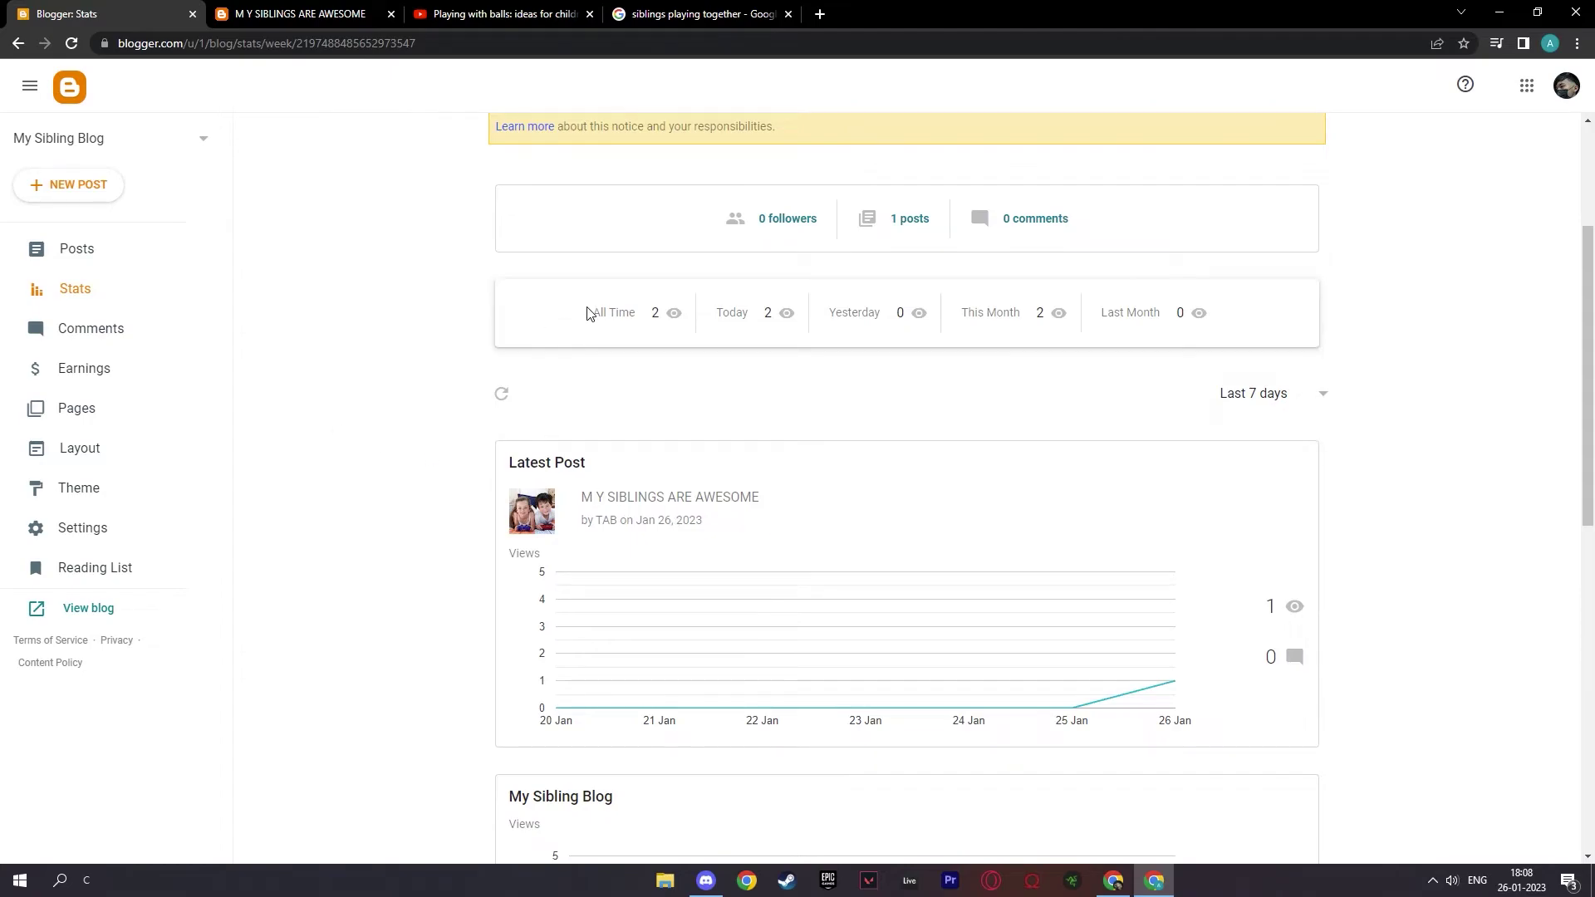
pyautogui.moveTo(596, 316); pyautogui.dragTo(723, 314)
pyautogui.click(726, 329)
# Visit the Comments (none), Earnings (AdSense) and Pages (none) sections in turn
pyautogui.click(148, 334)
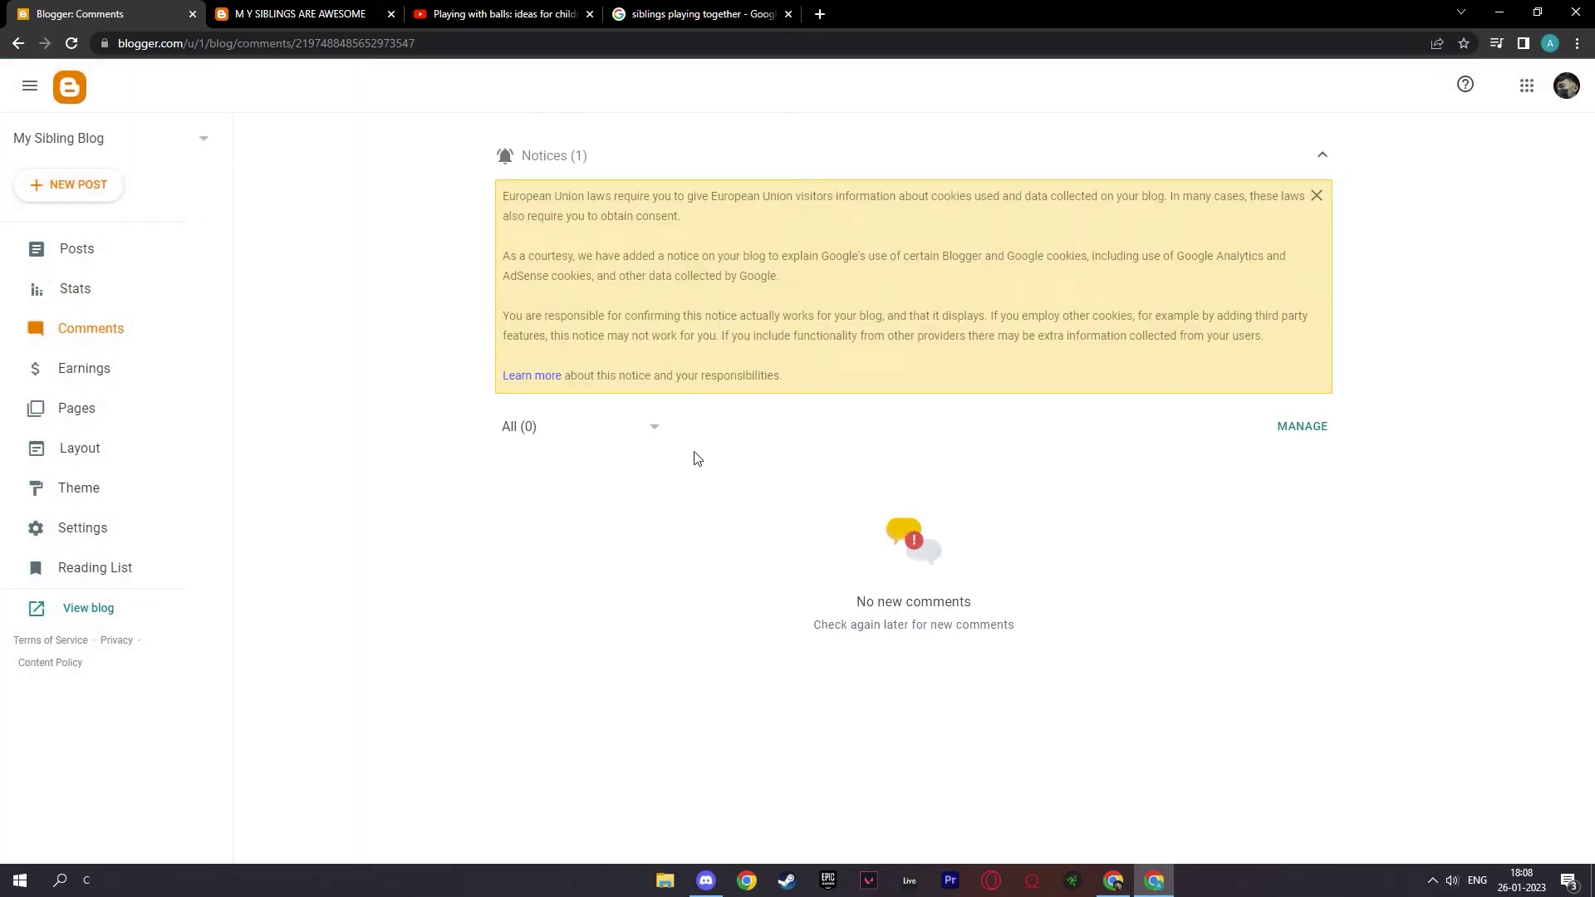
pyautogui.click(132, 368)
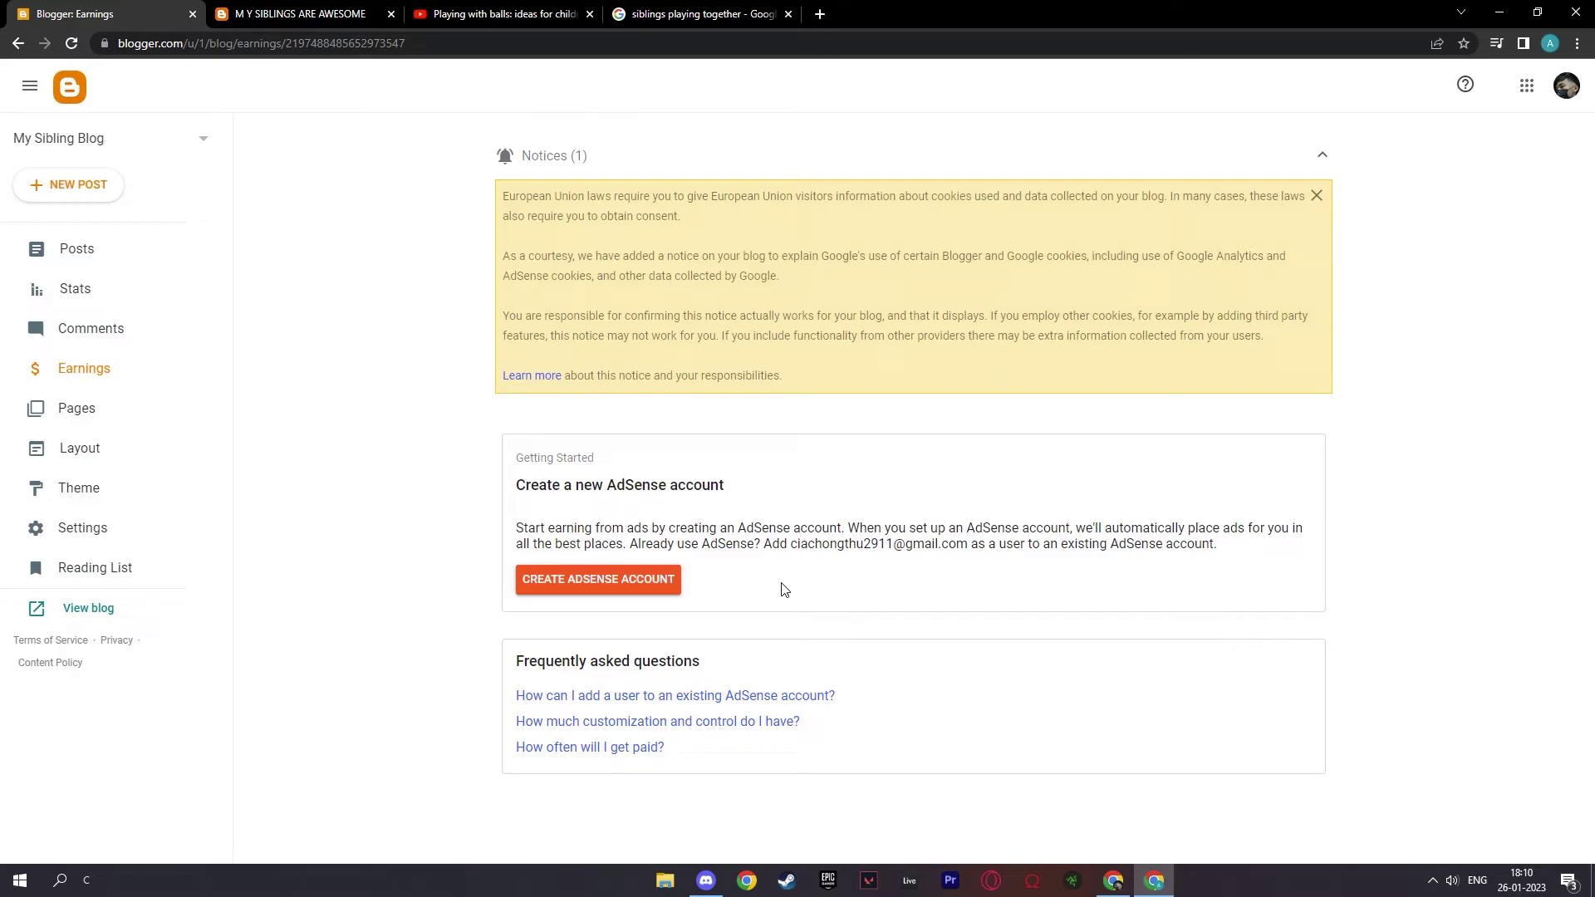
pyautogui.click(111, 410)
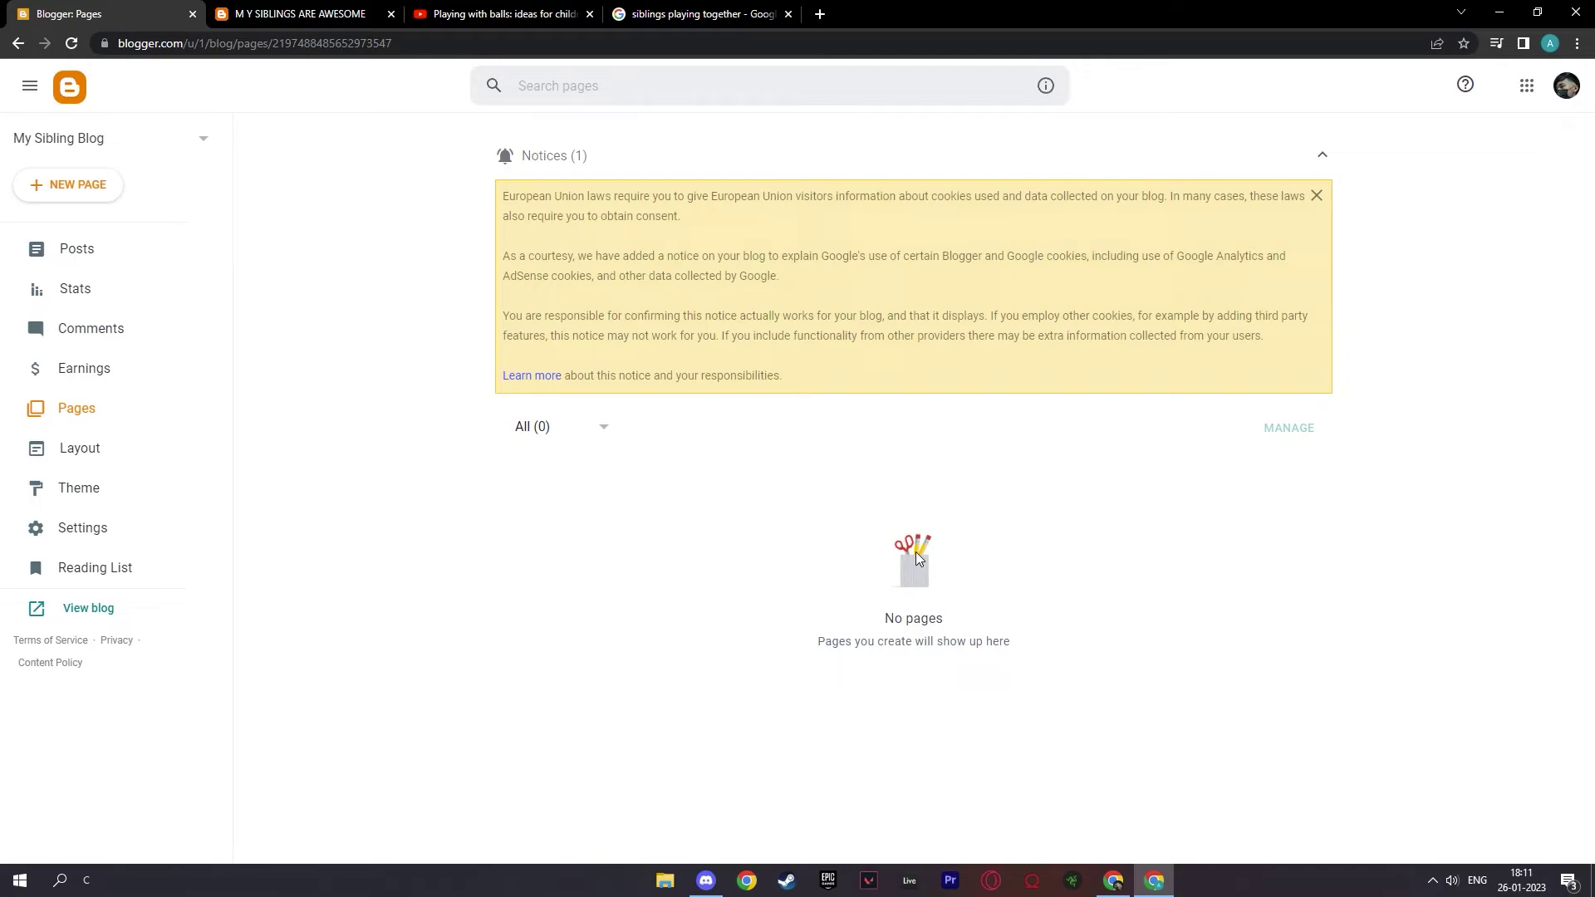
# Review the Layout gadgets, compare them with the refreshed live blog, then return to Layout
pyautogui.click(161, 442)
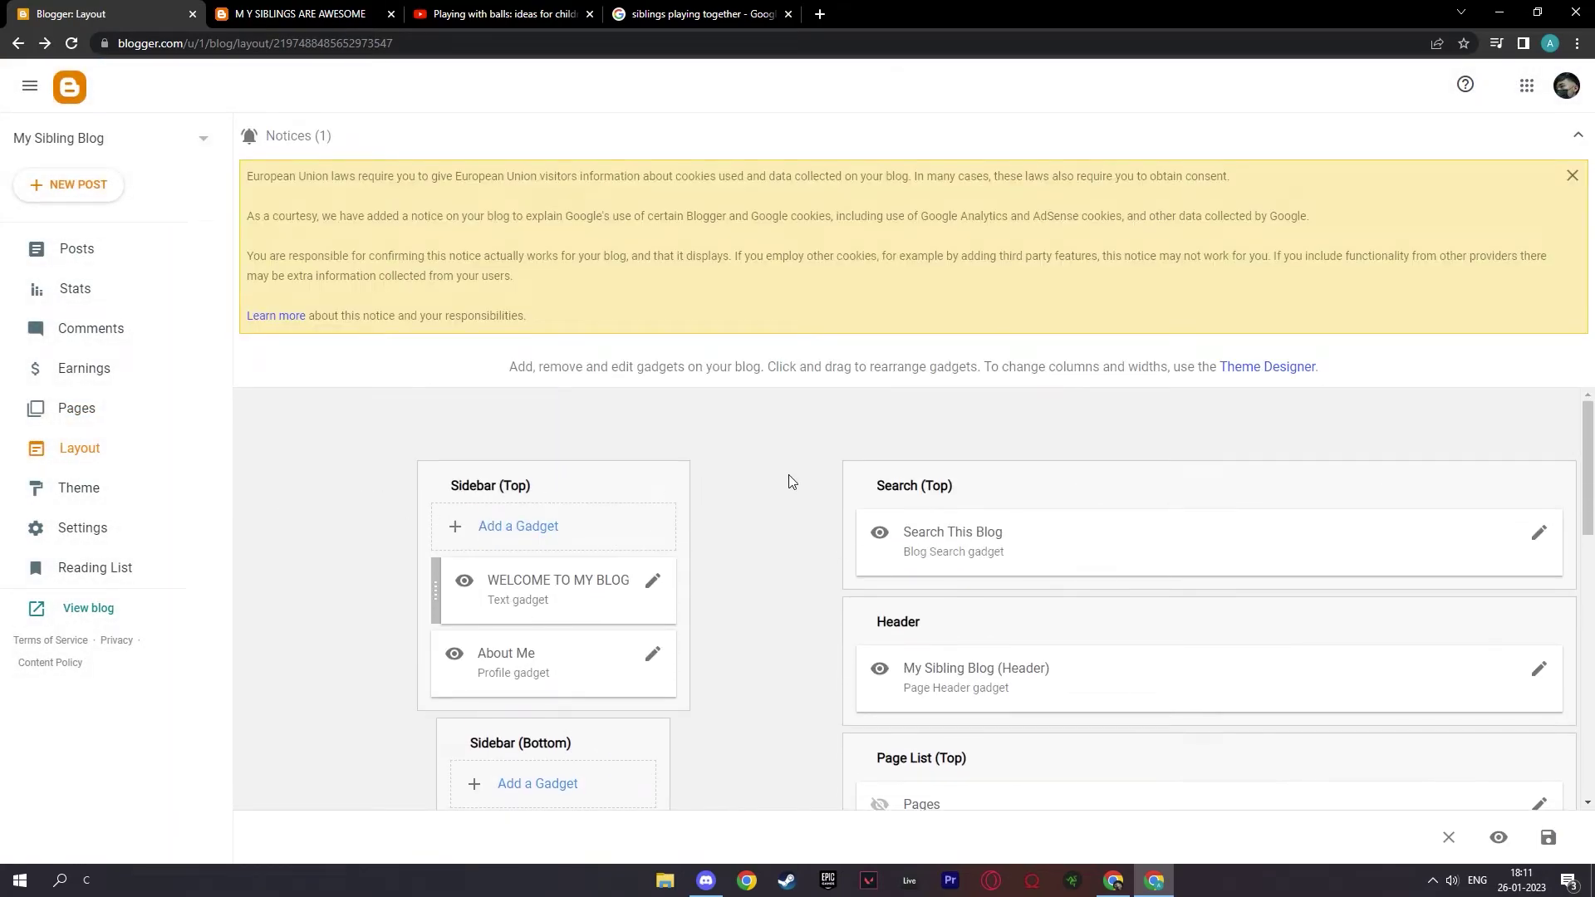
pyautogui.scroll(-2, 790, 482)
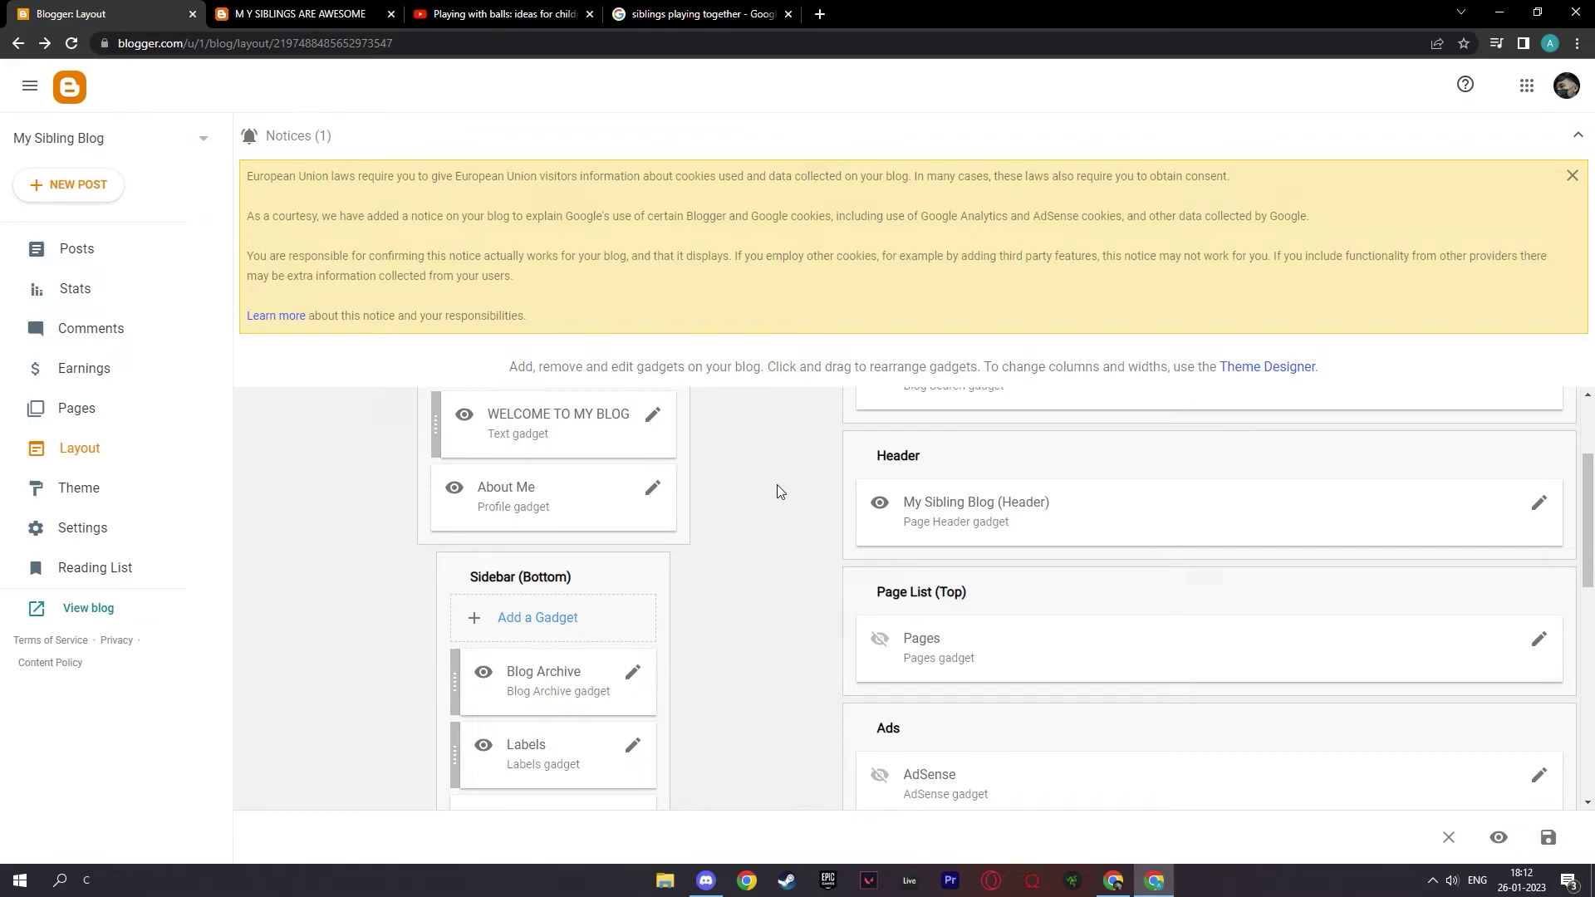
pyautogui.hotkey('ctrl', 'Tab')
pyautogui.click(207, 486)
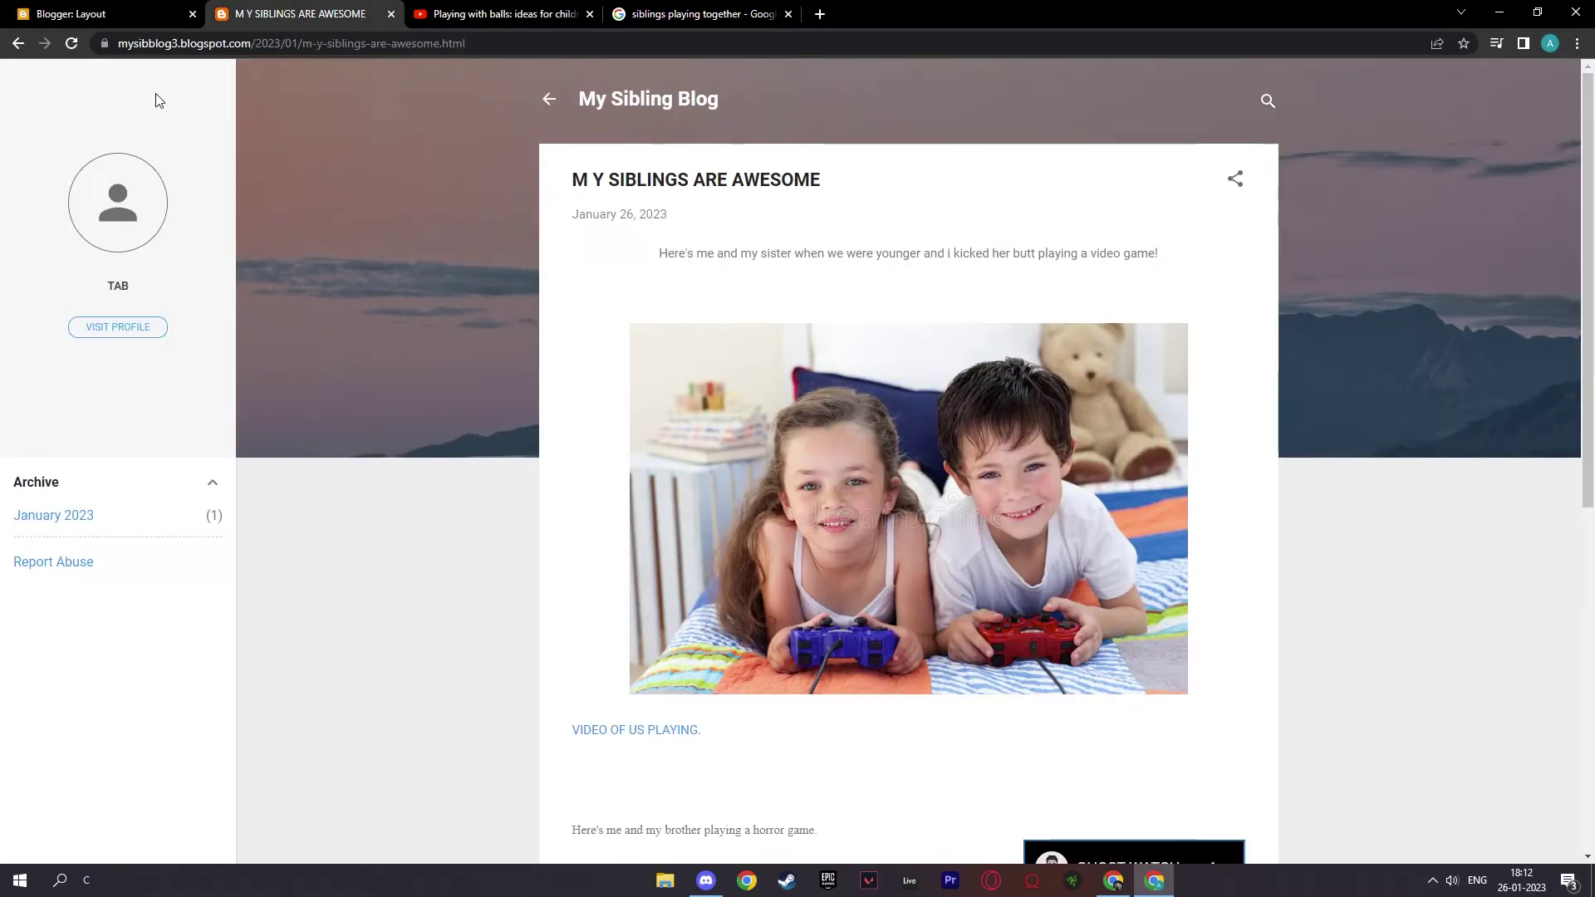
pyautogui.click(74, 45)
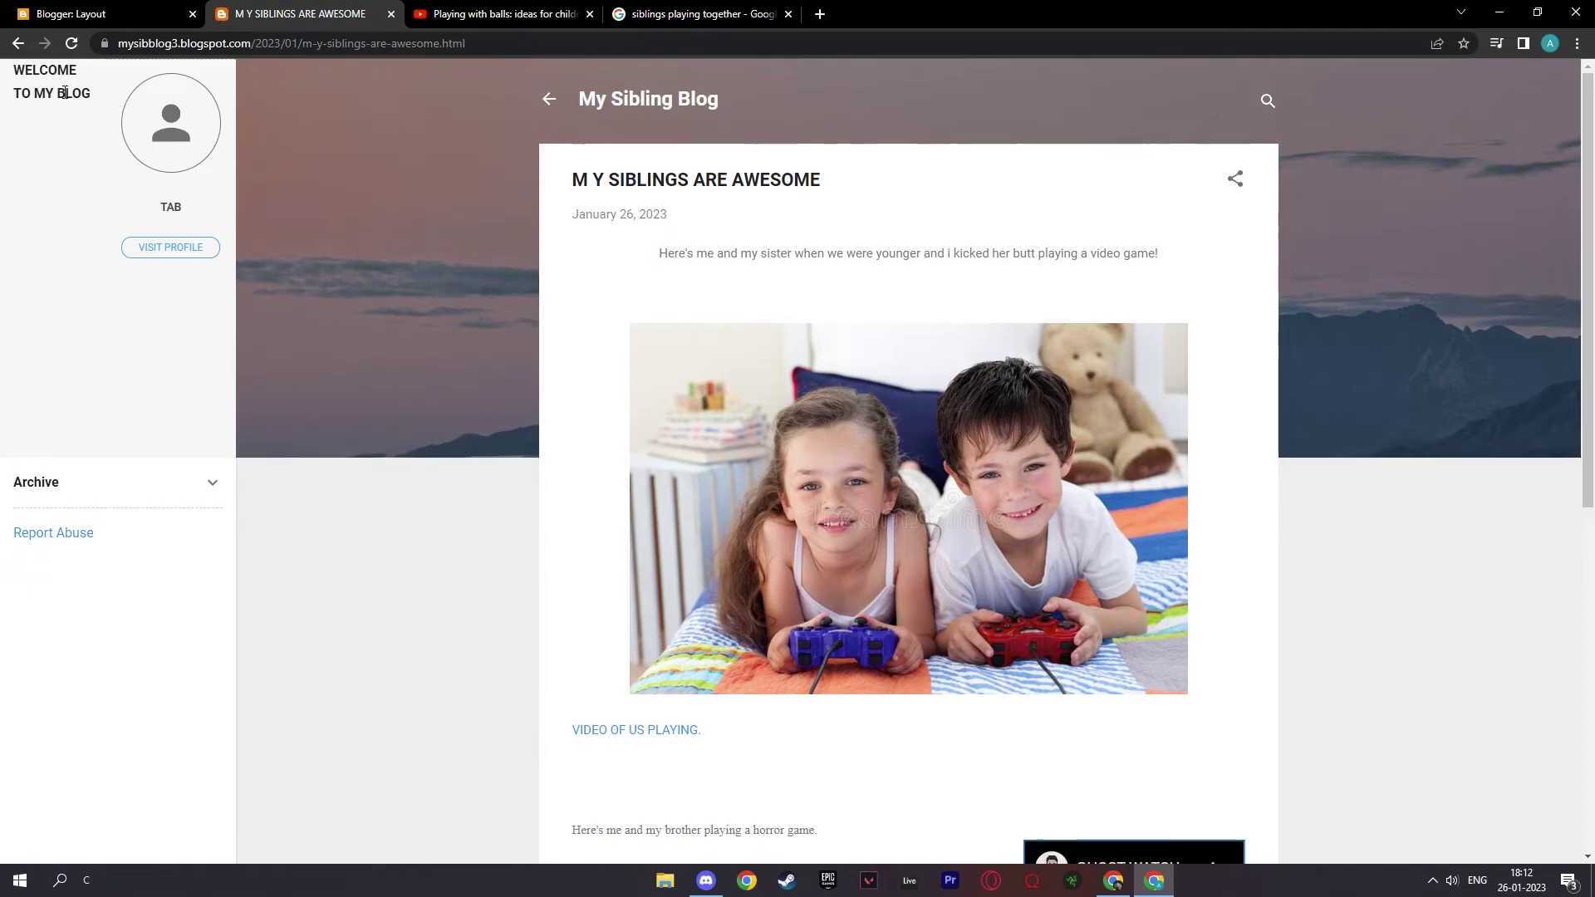
pyautogui.click(108, 14)
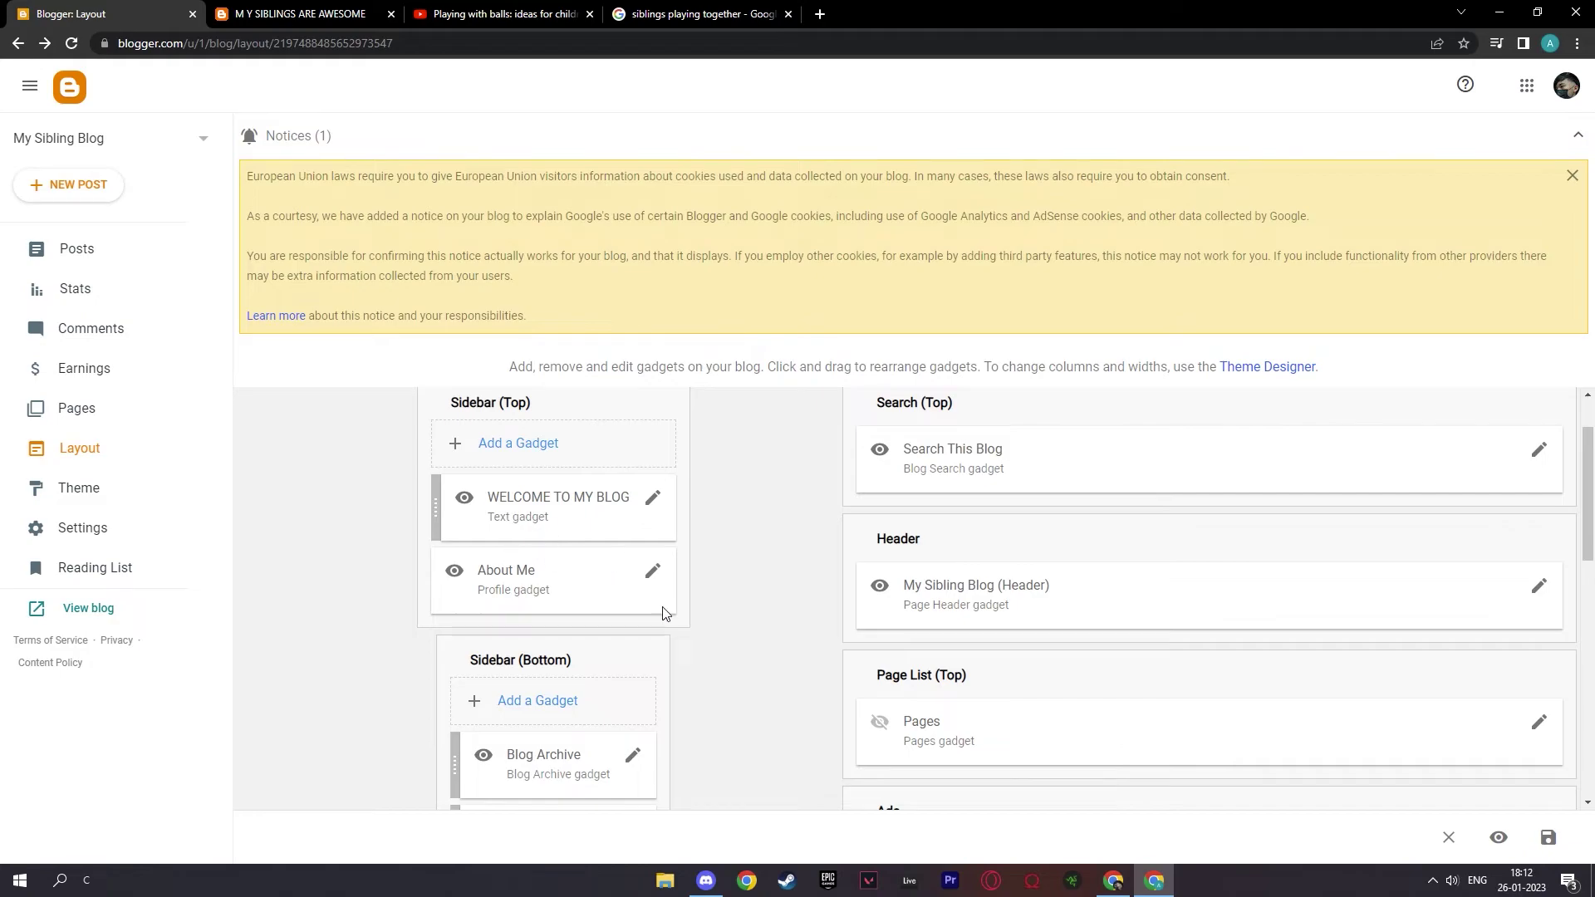
pyautogui.scroll(-2, 720, 648)
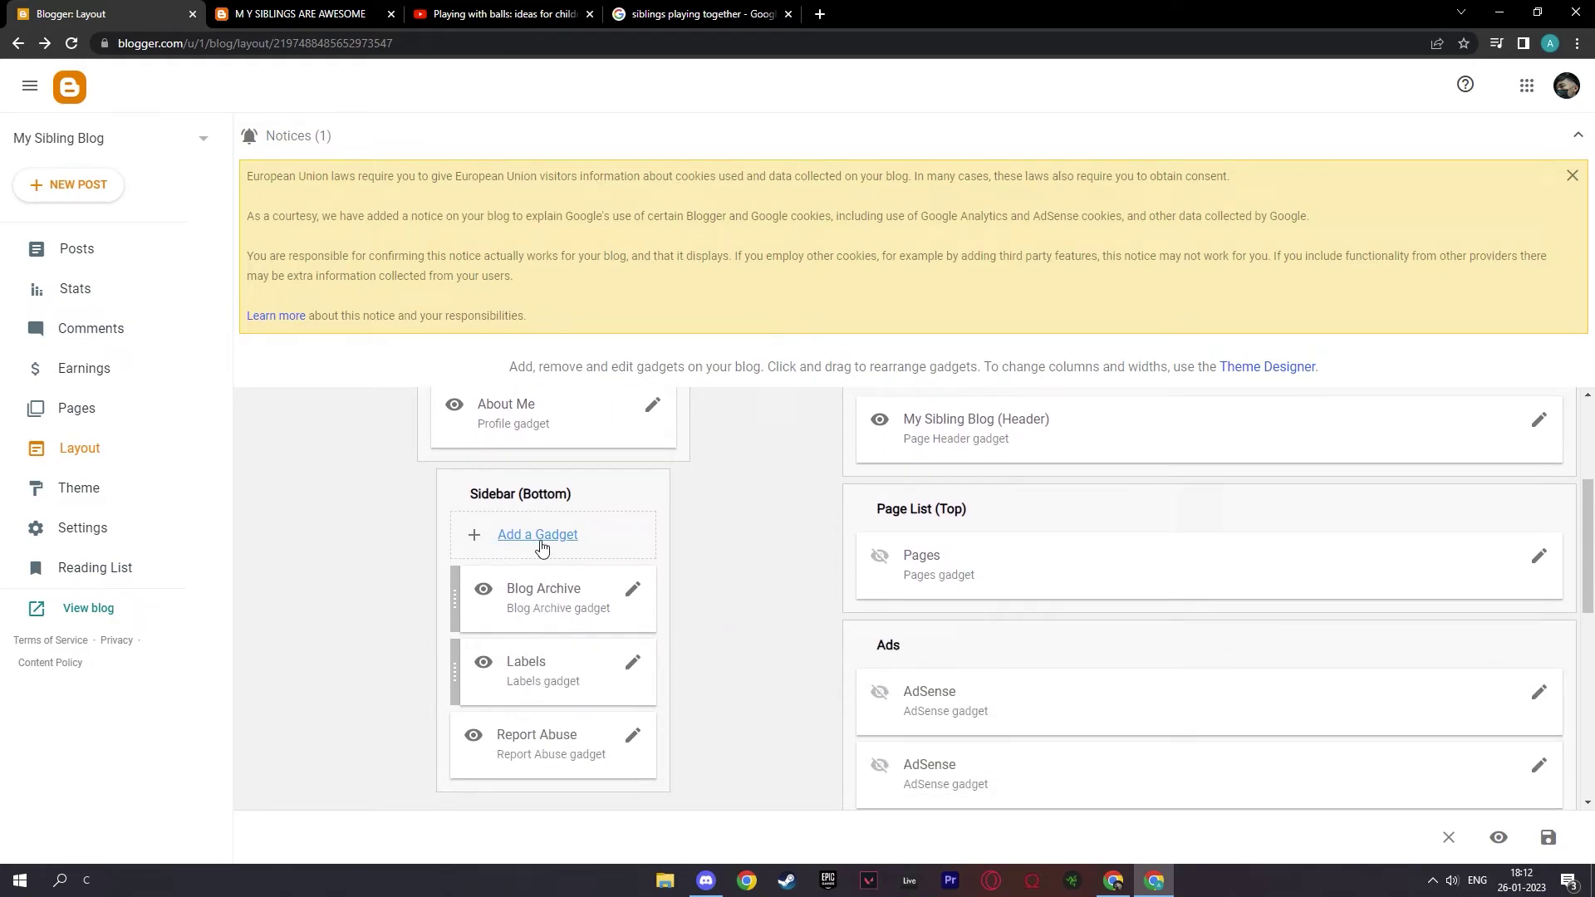
pyautogui.scroll(3, 989, 591)
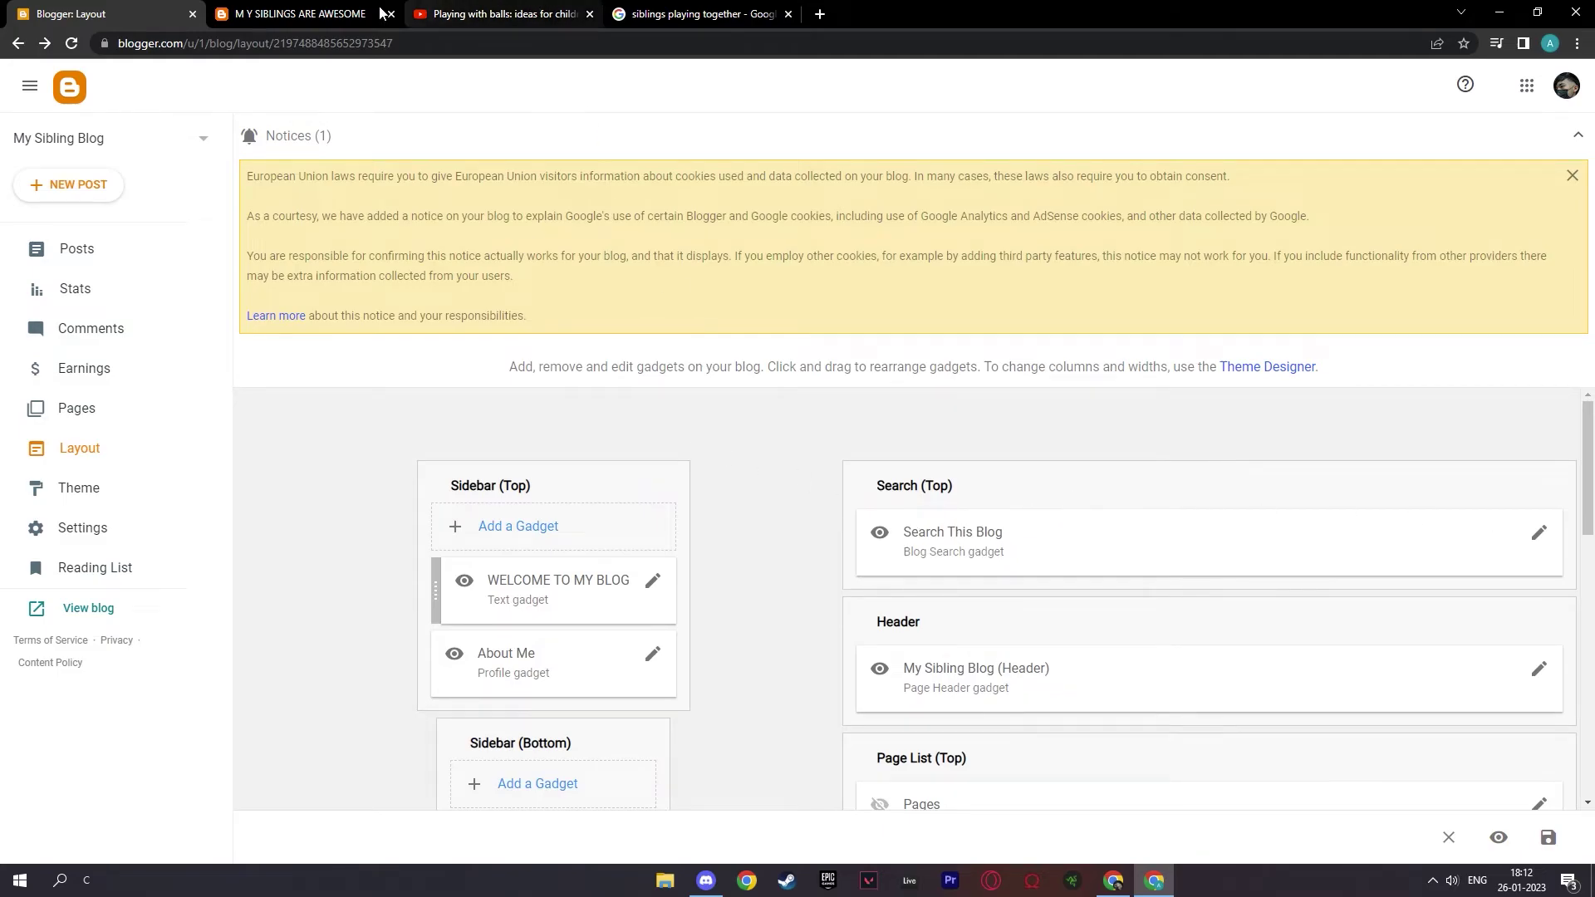
# Scroll through the published post on the live blog
pyautogui.click(299, 13)
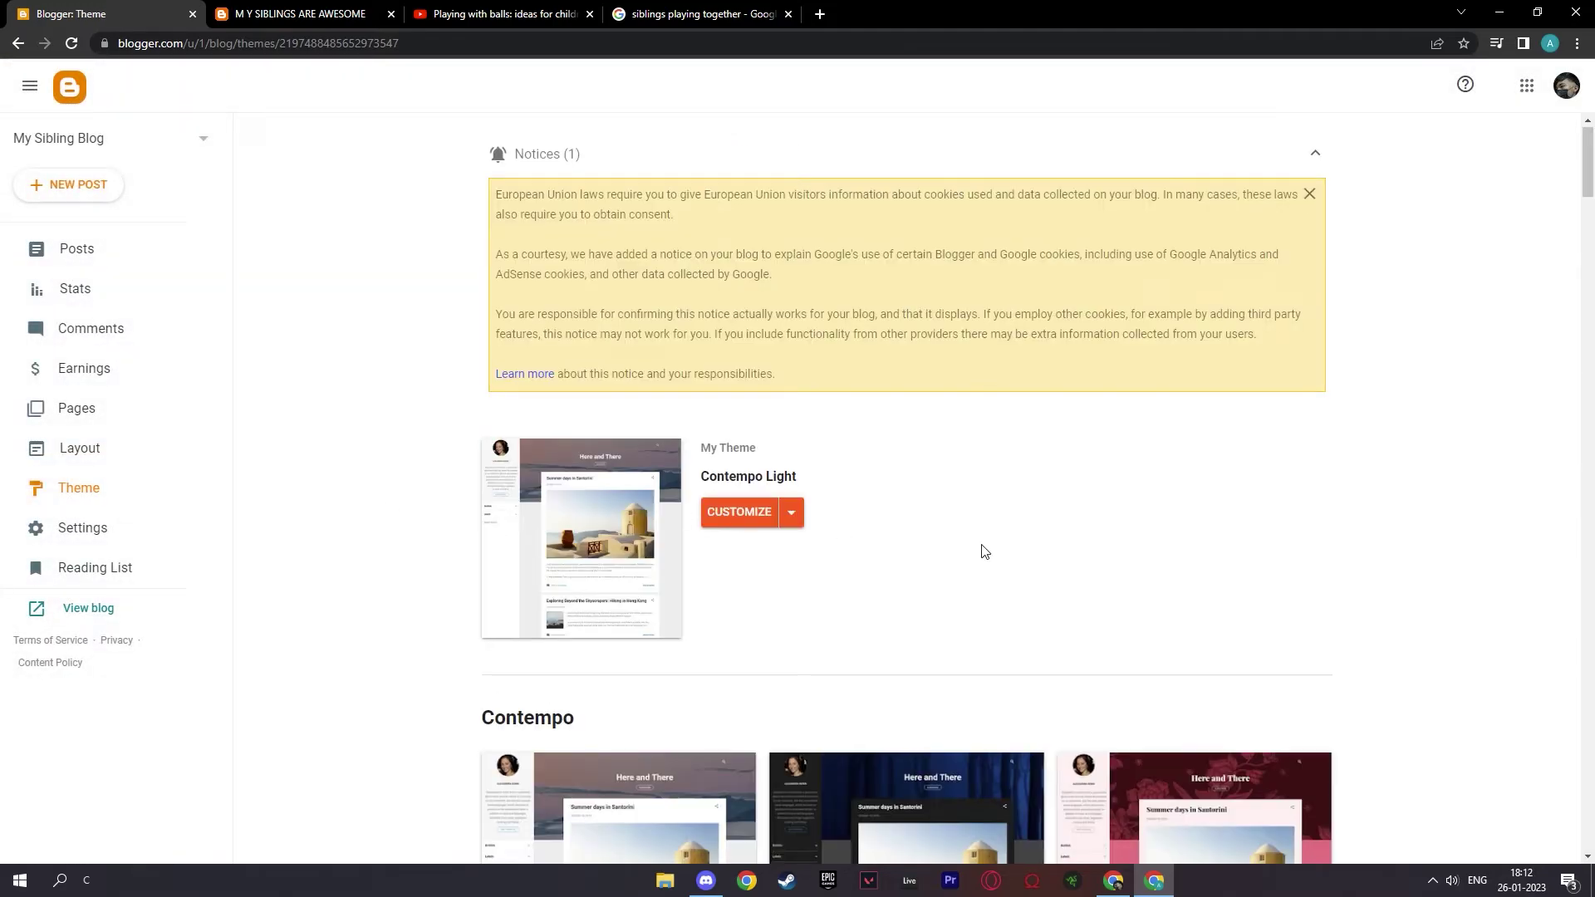
pyautogui.scroll(-1, 984, 552)
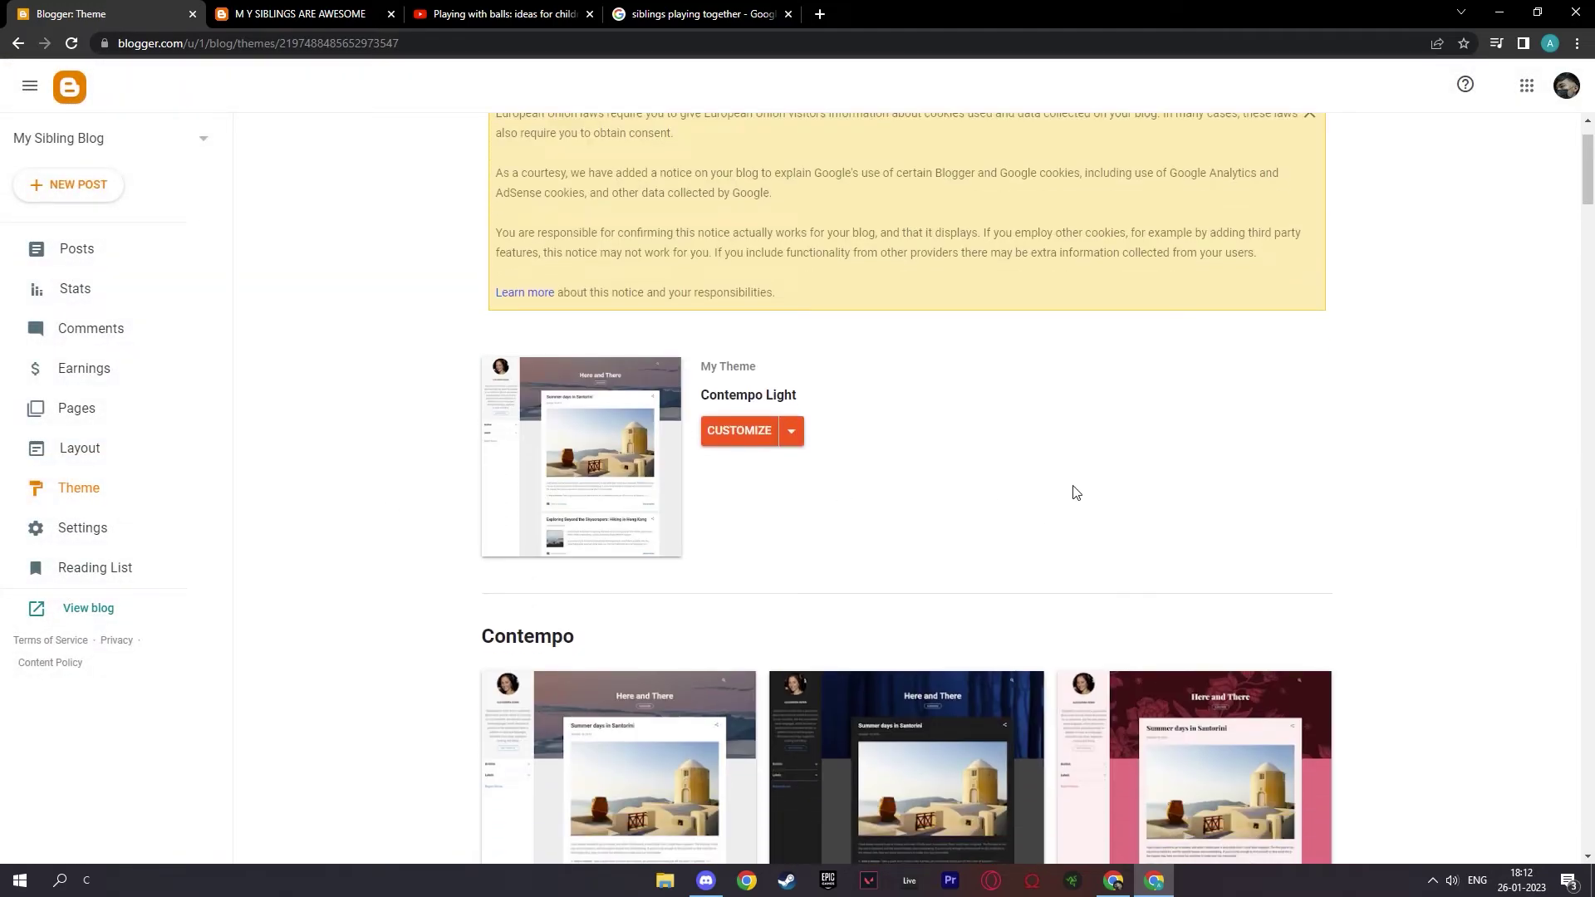
pyautogui.scroll(-3, 1072, 491)
pyautogui.scroll(-6, 1363, 551)
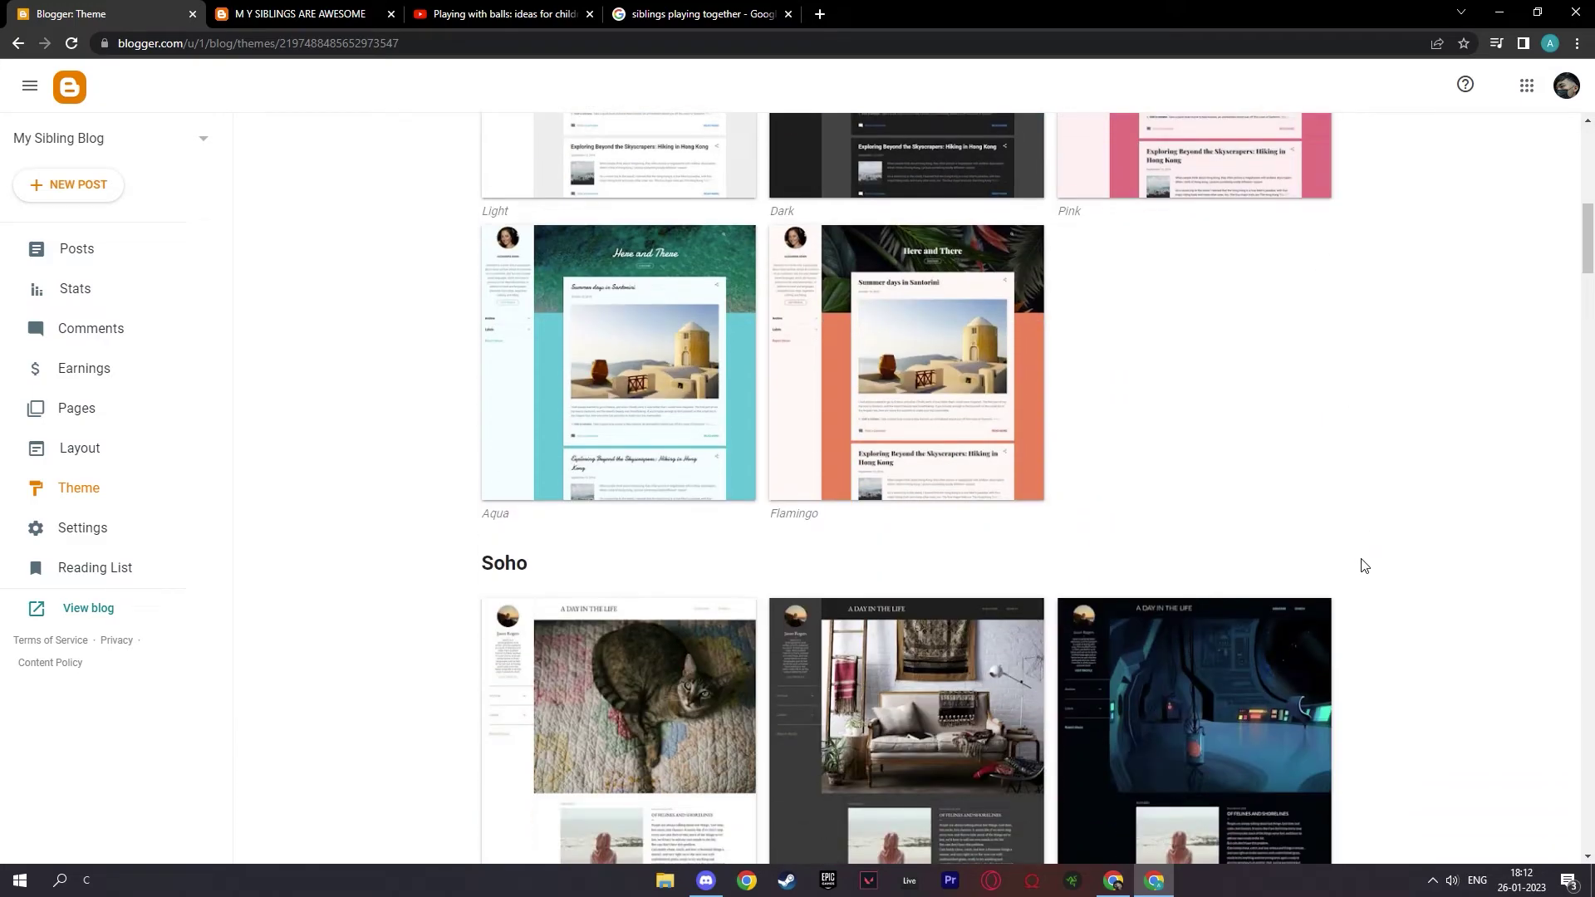
pyautogui.scroll(-2, 1361, 562)
pyautogui.scroll(5, 1360, 561)
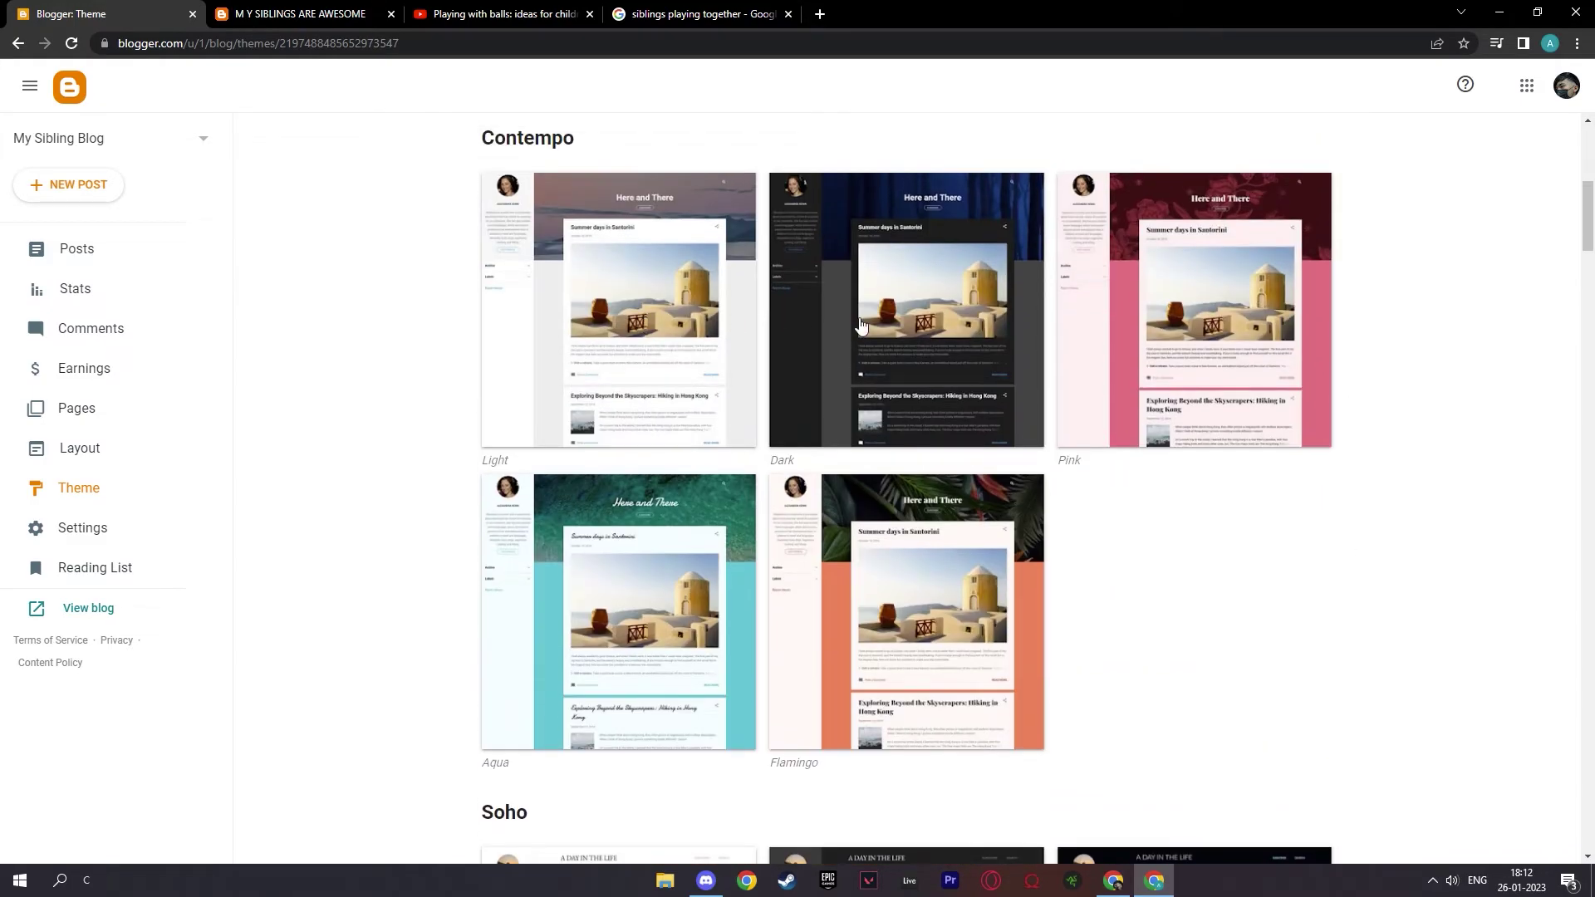
pyautogui.scroll(-11, 963, 669)
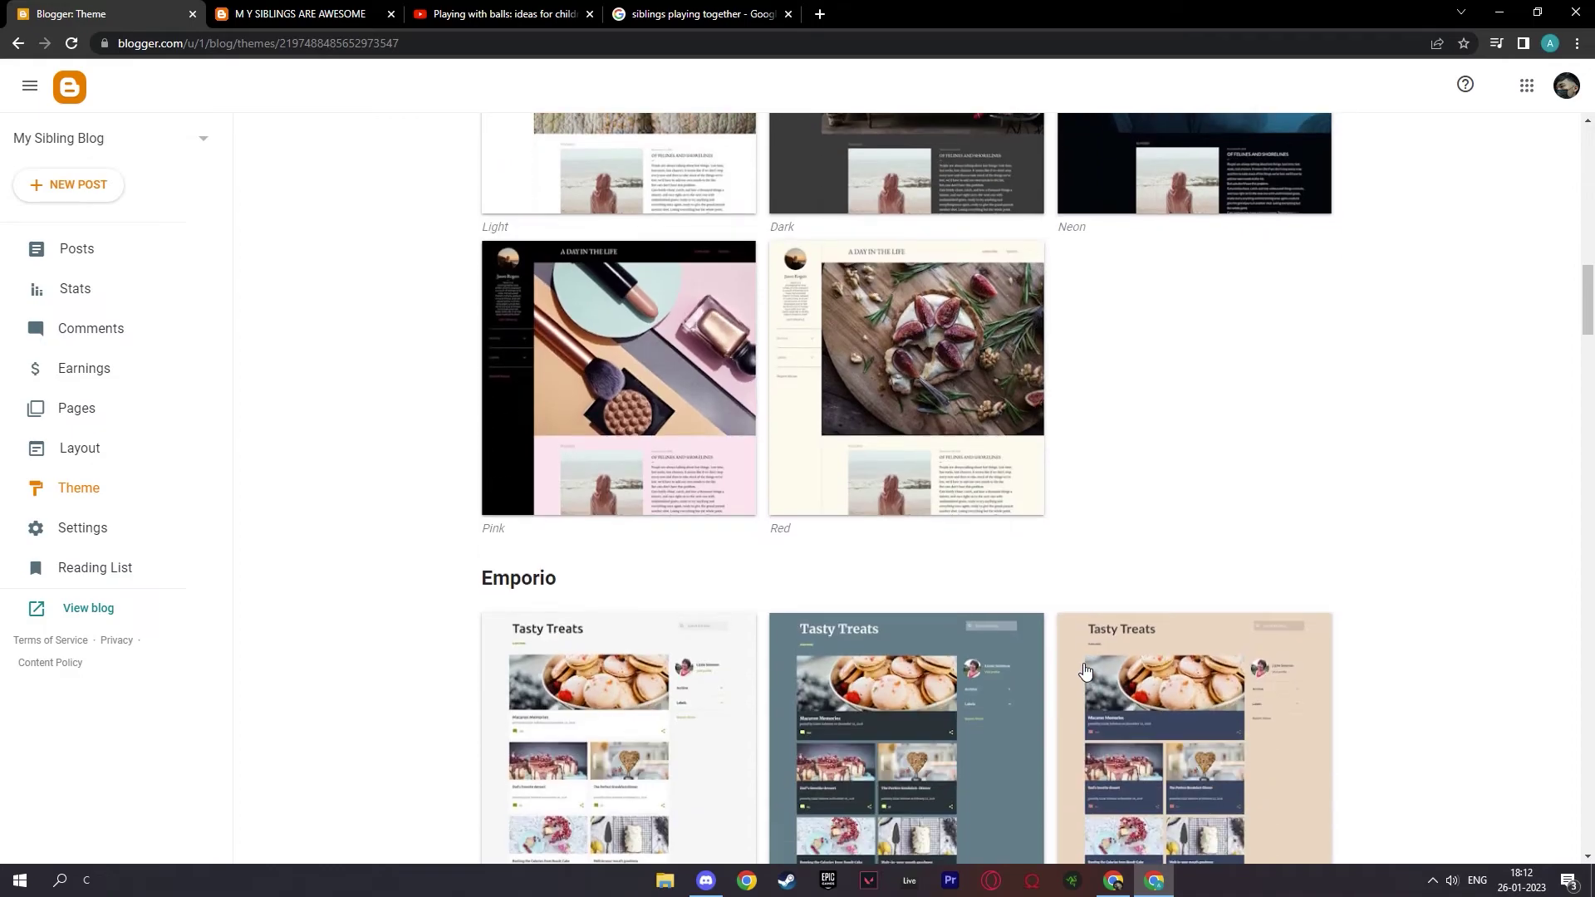
pyautogui.scroll(4, 1084, 669)
# Preview and apply the Soho Neon theme, then reload the live blog to see it
pyautogui.click(1224, 449)
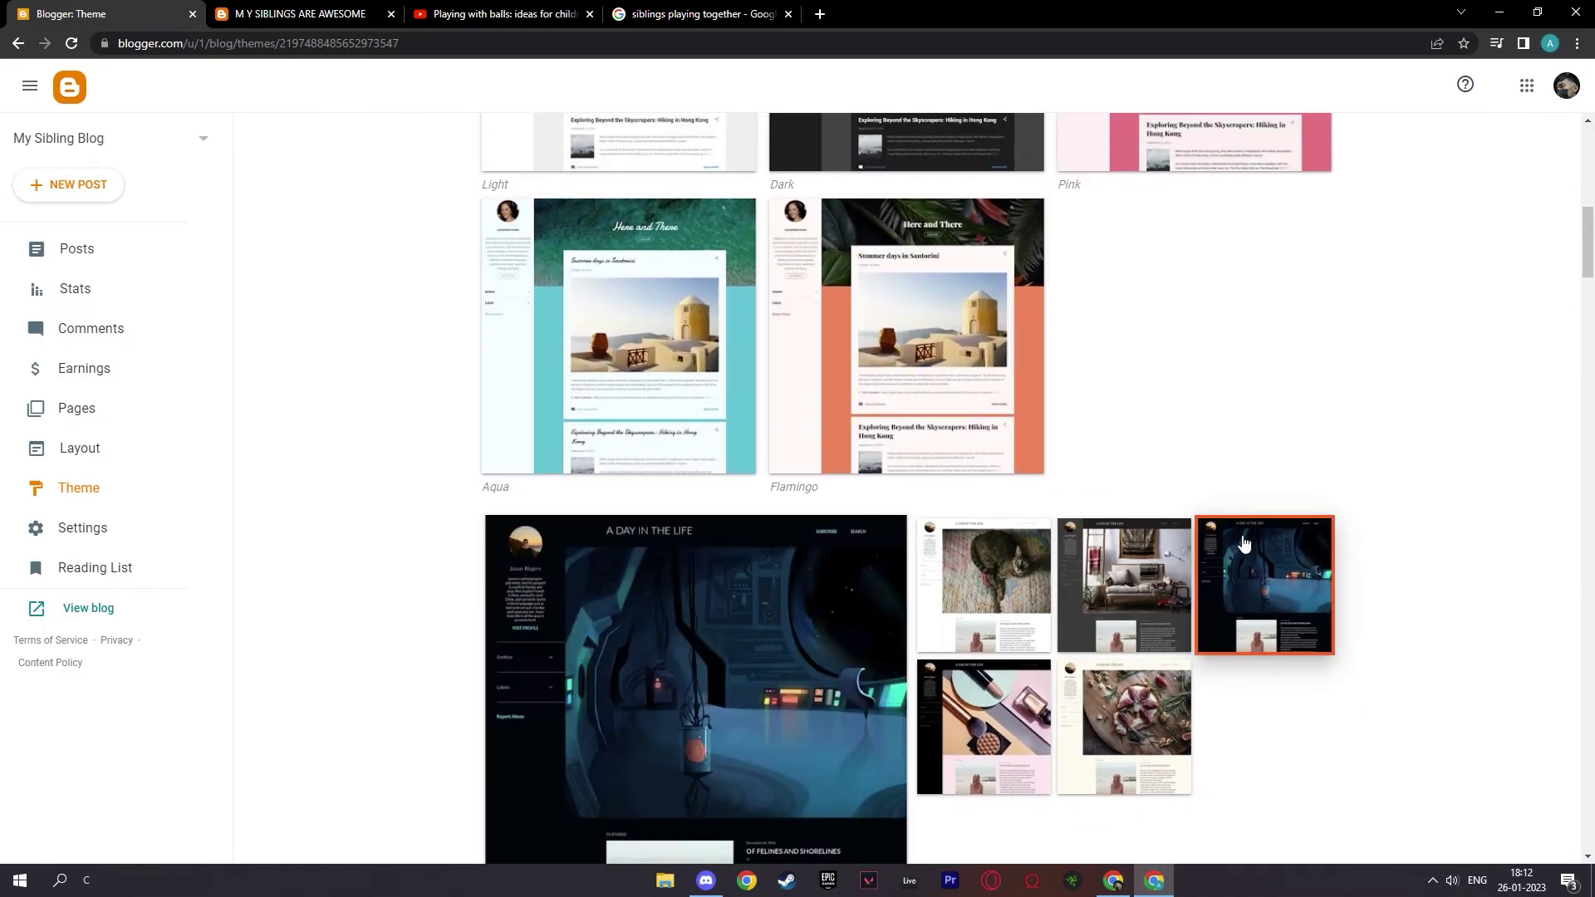
pyautogui.scroll(-8, 659, 590)
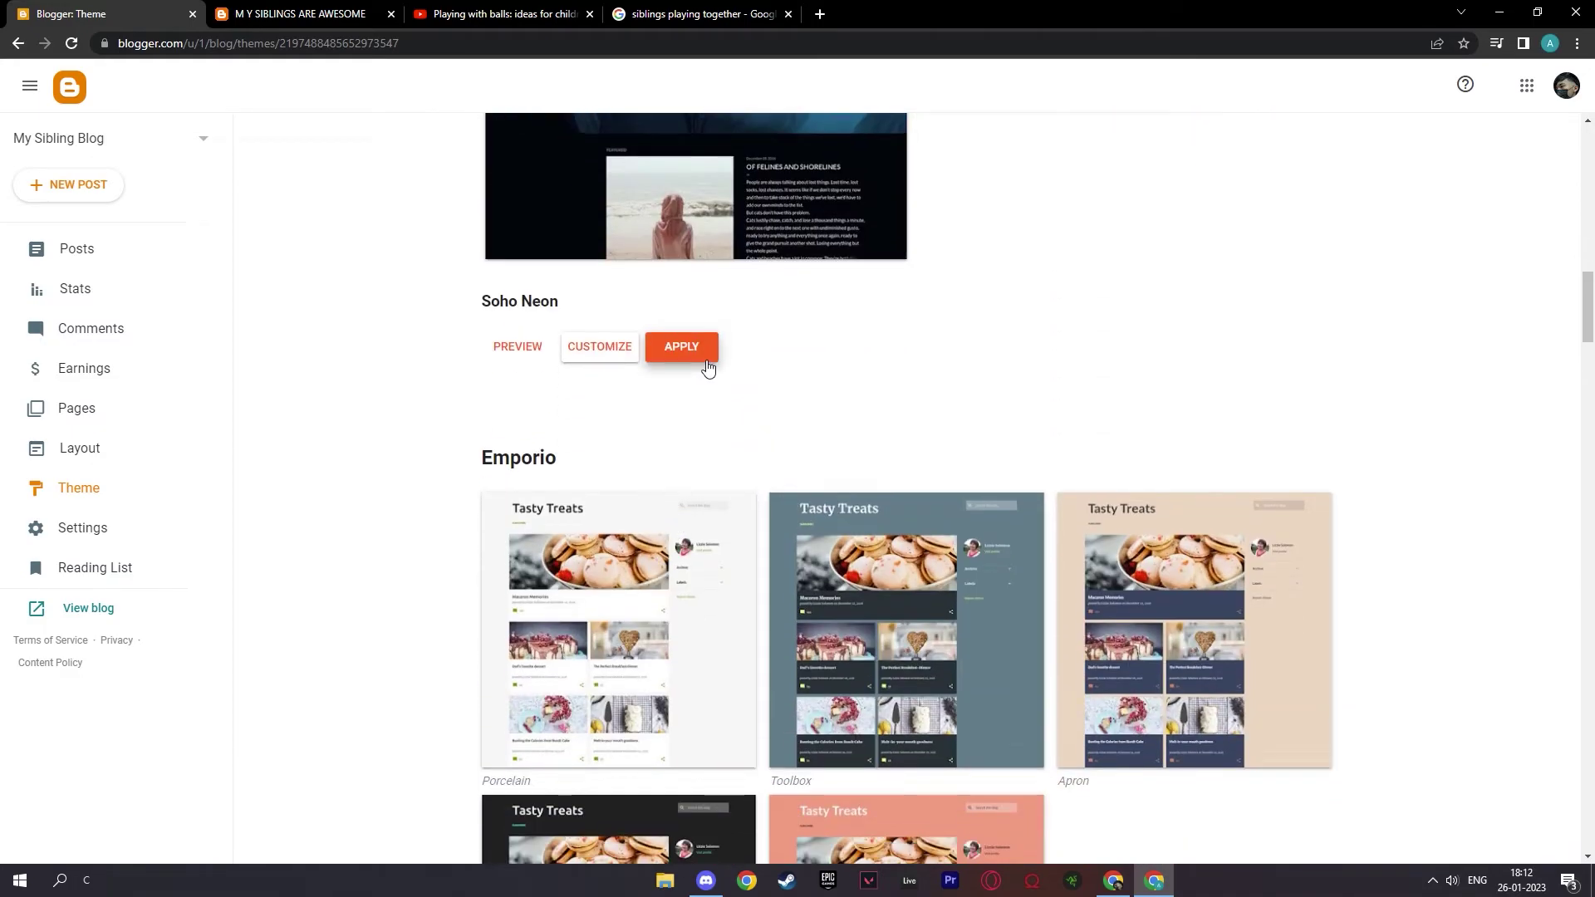
pyautogui.click(704, 359)
pyautogui.click(299, 13)
pyautogui.press('F5')
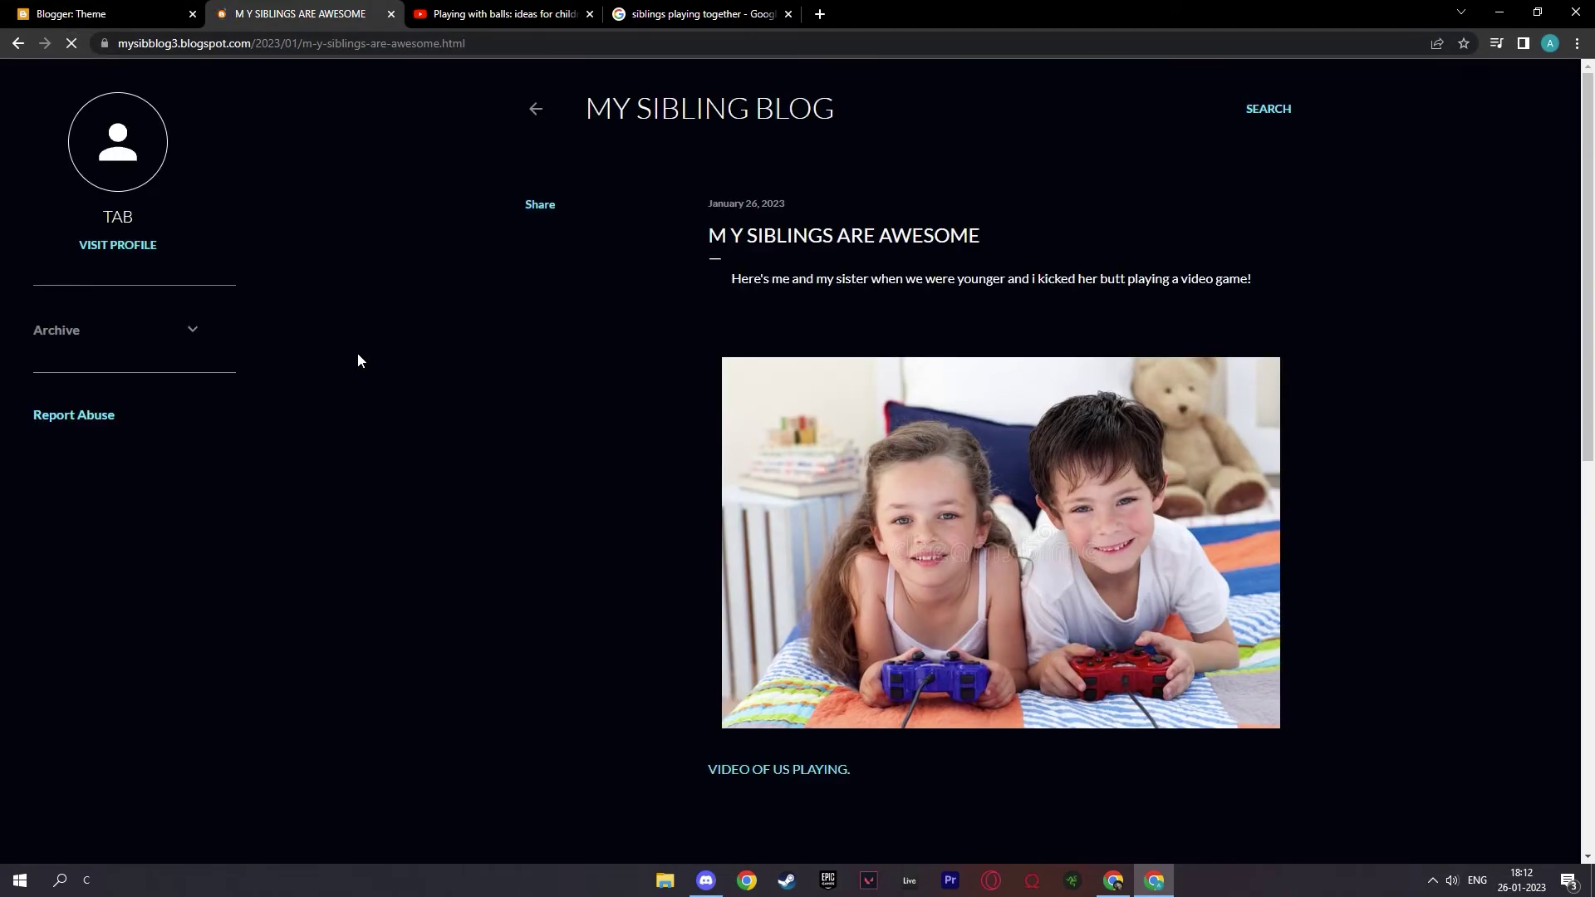
pyautogui.click(108, 14)
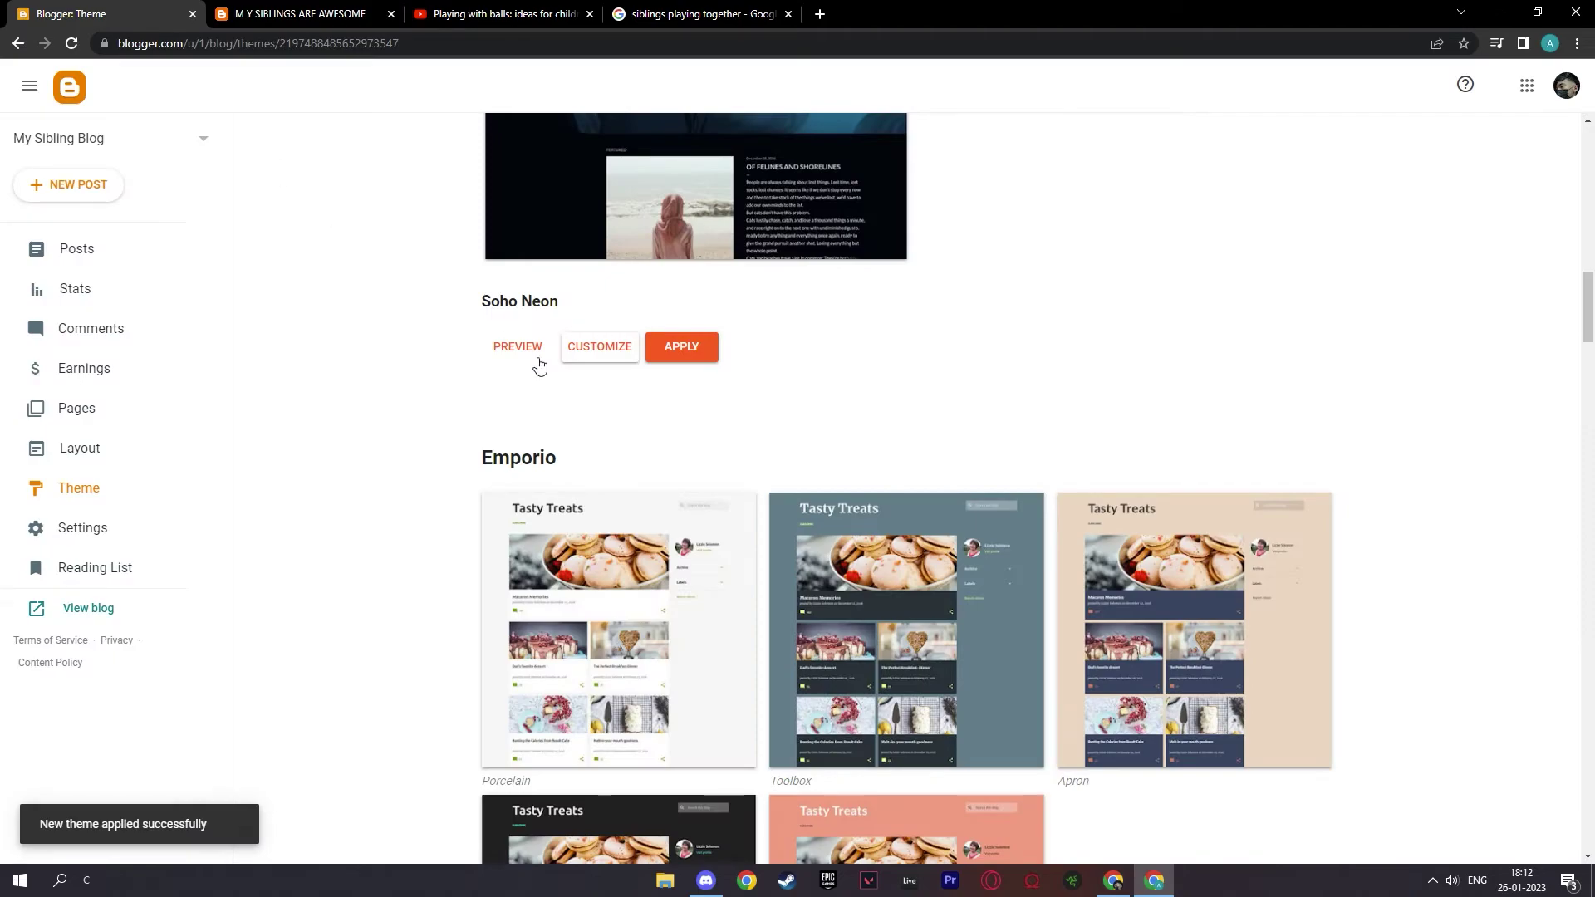
pyautogui.scroll(15, 724, 535)
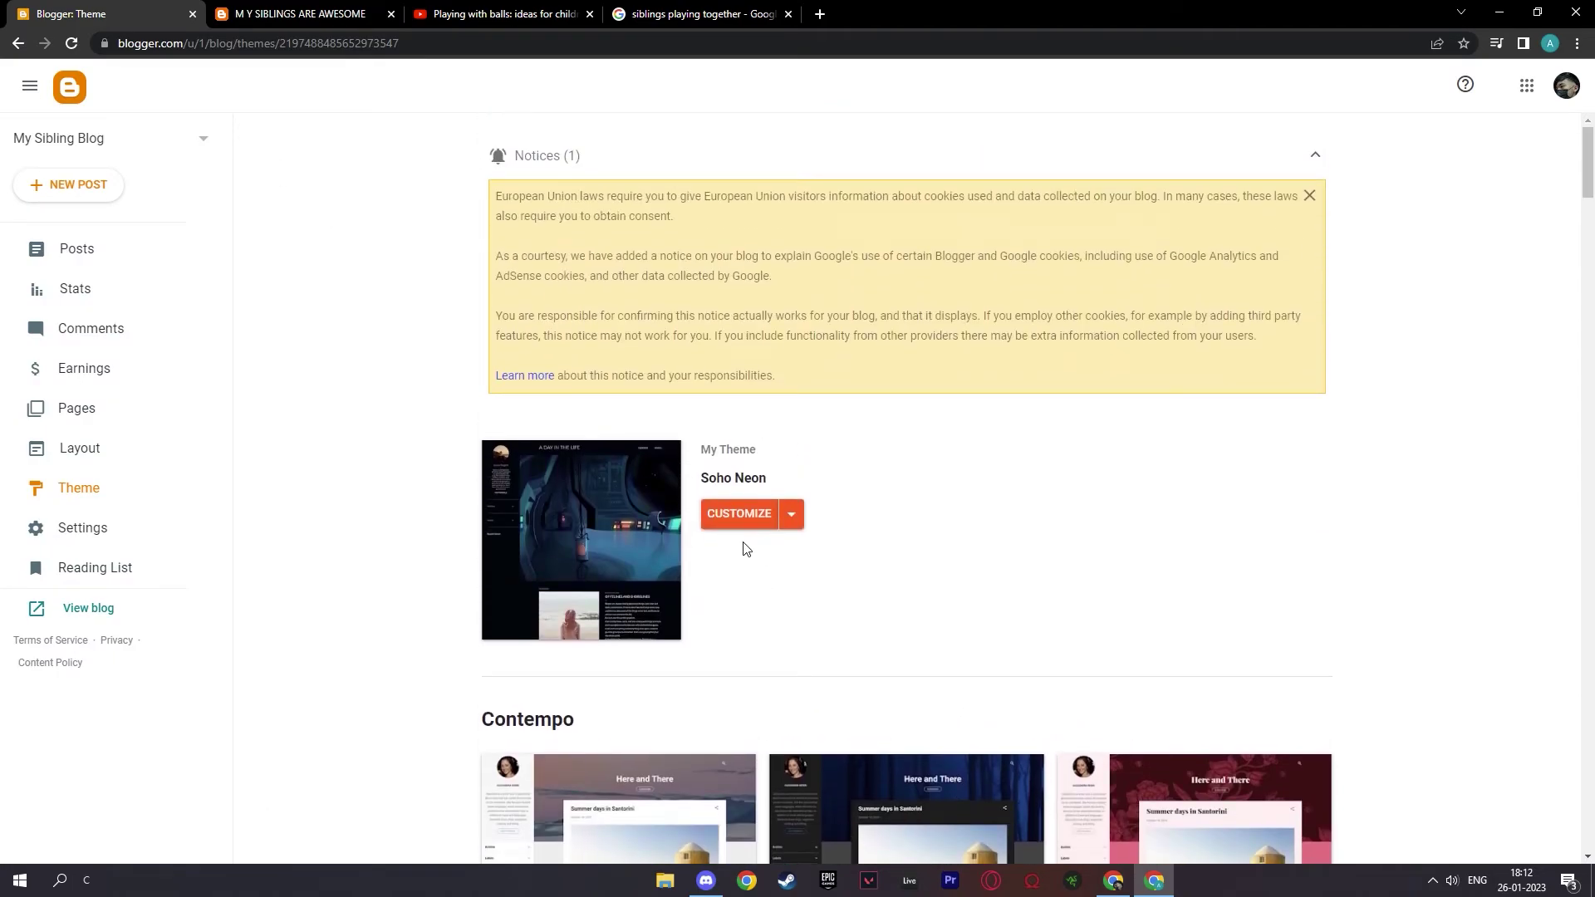
pyautogui.click(747, 521)
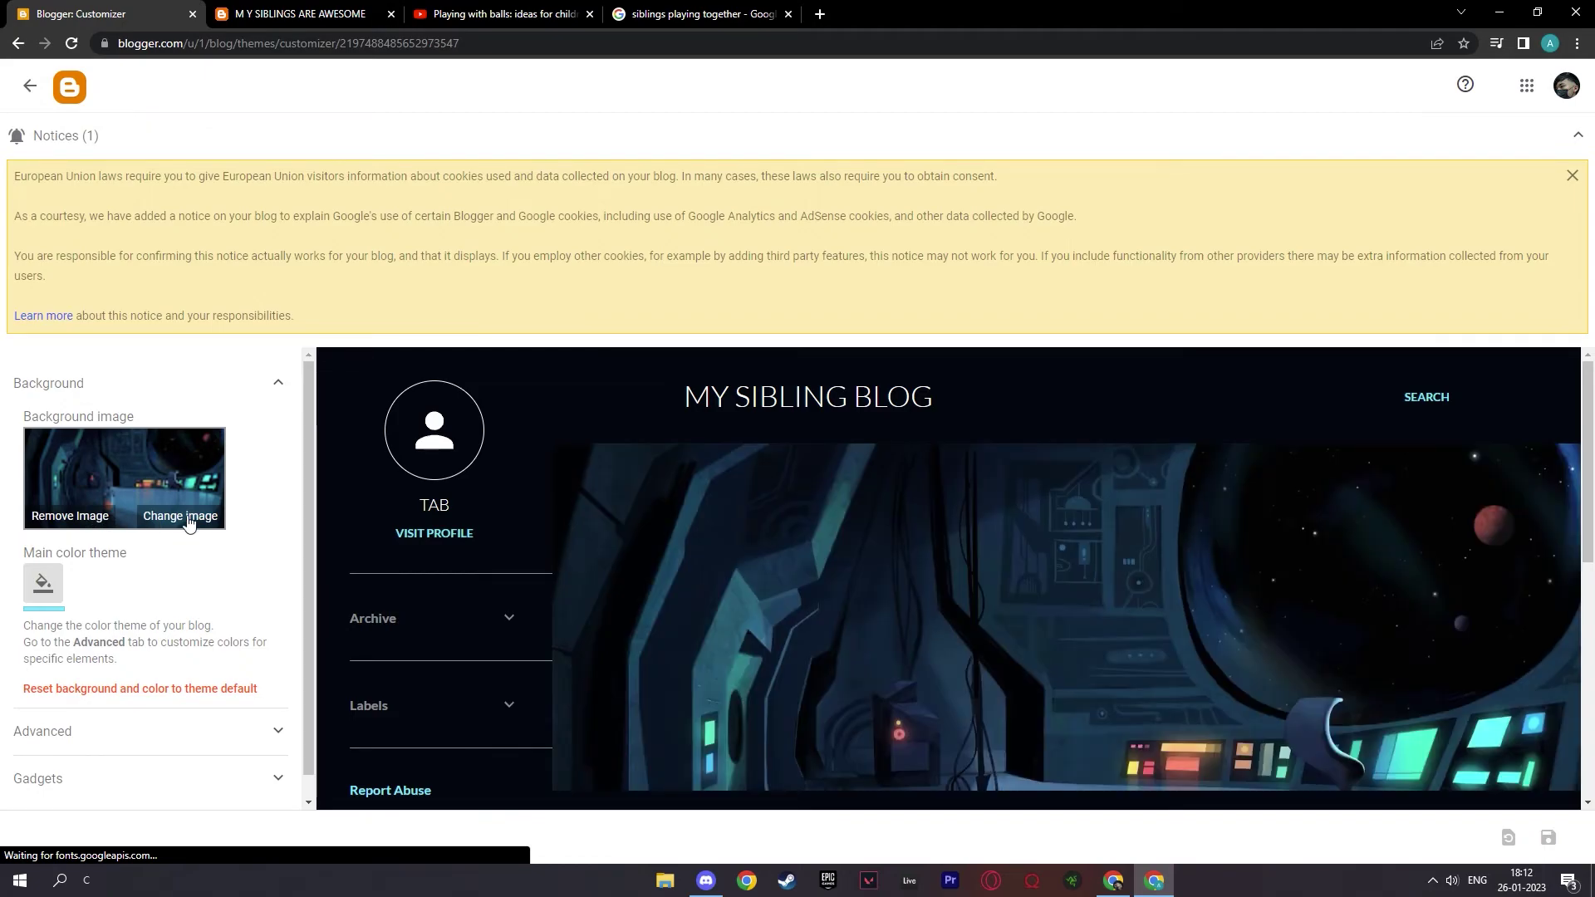
pyautogui.scroll(-1, 166, 532)
pyautogui.click(43, 578)
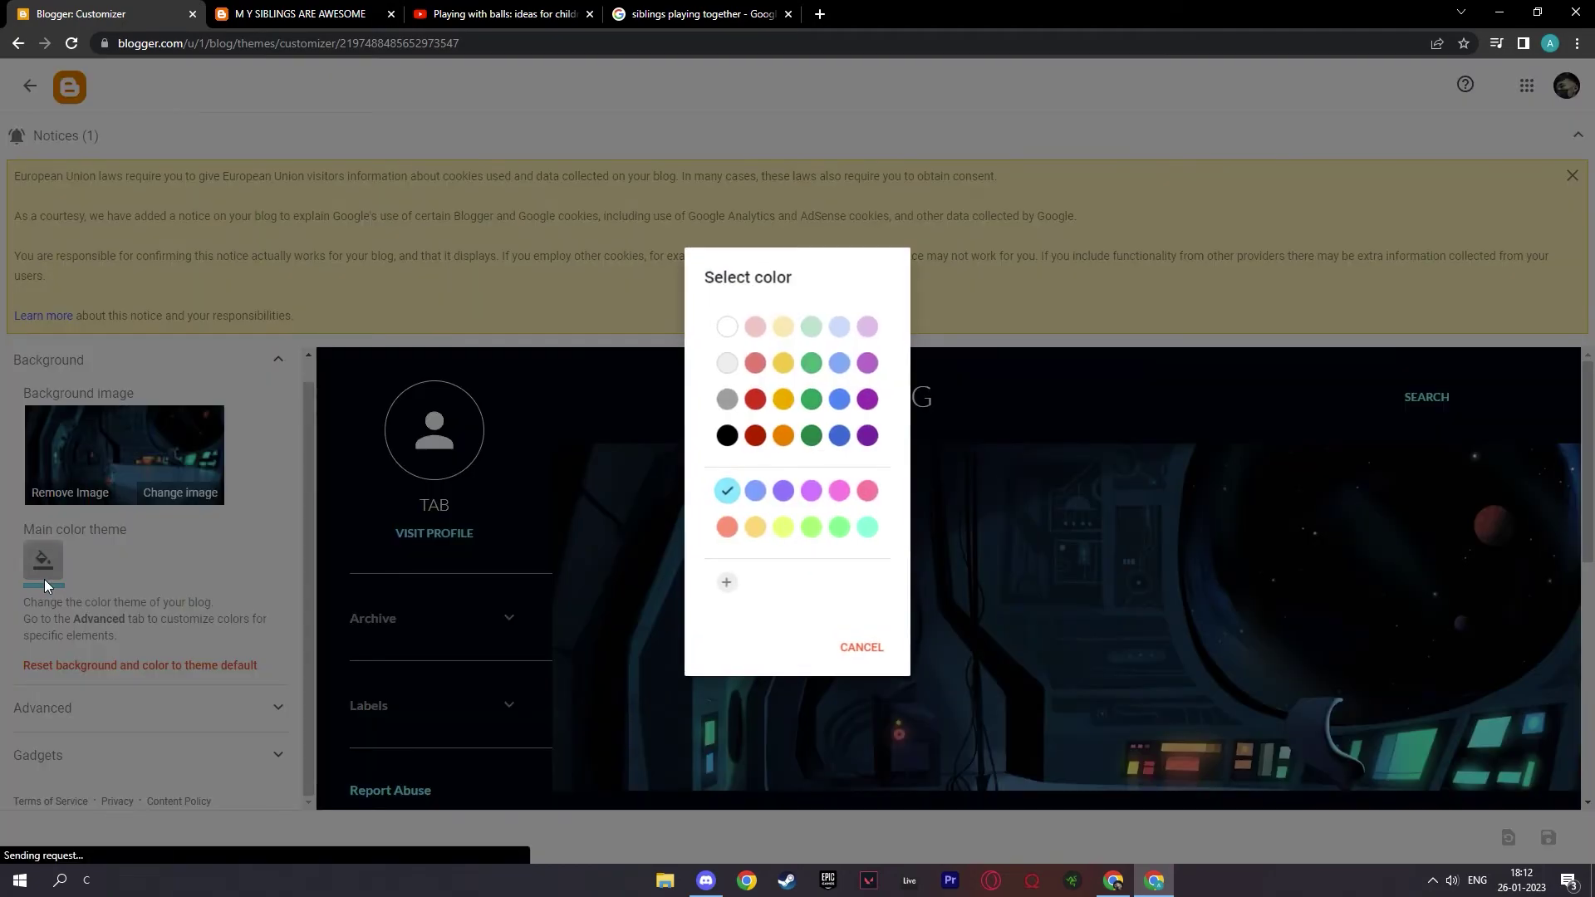
pyautogui.click(811, 491)
pyautogui.scroll(-5, 510, 548)
pyautogui.scroll(1, 234, 511)
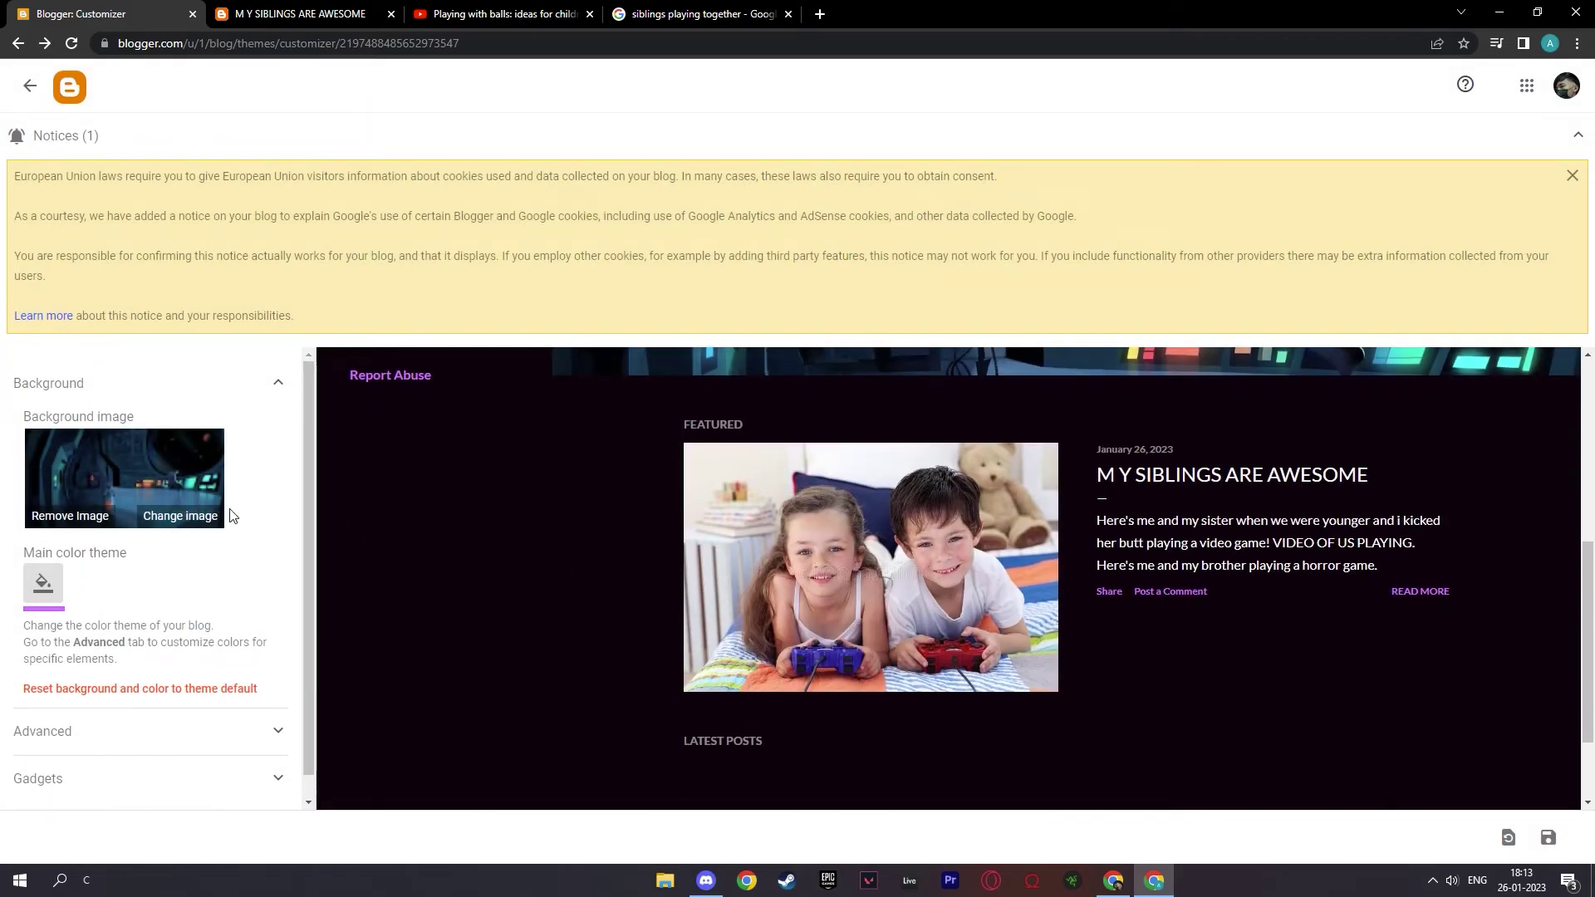
pyautogui.scroll(-1, 166, 582)
pyautogui.scroll(1, 216, 706)
pyautogui.click(237, 729)
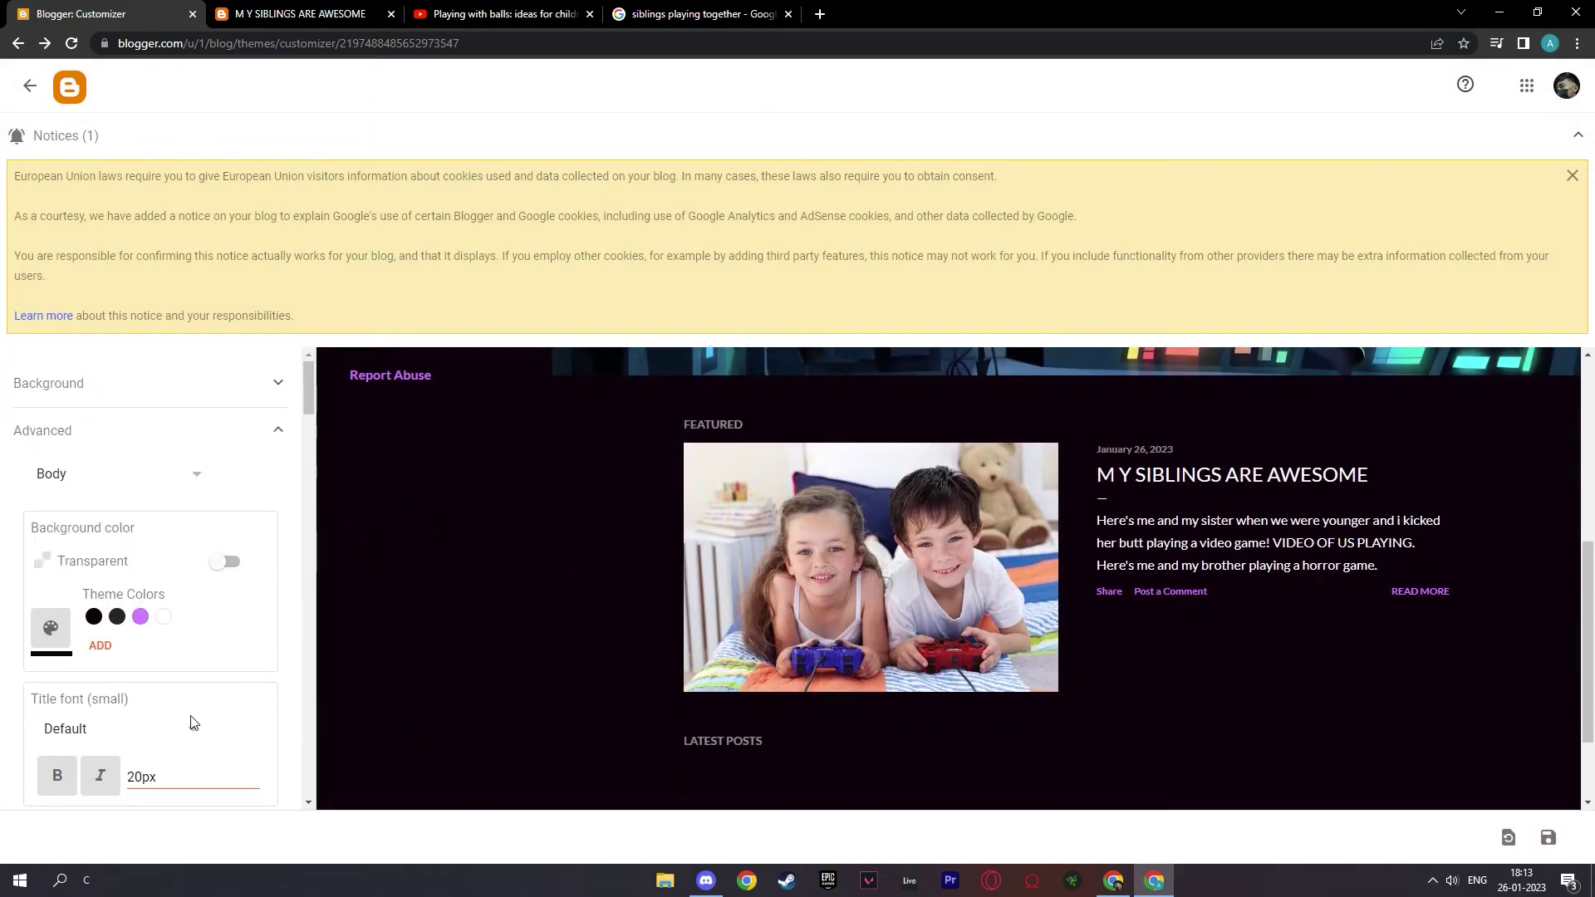
pyautogui.scroll(-2, 216, 582)
pyautogui.scroll(-1, 125, 556)
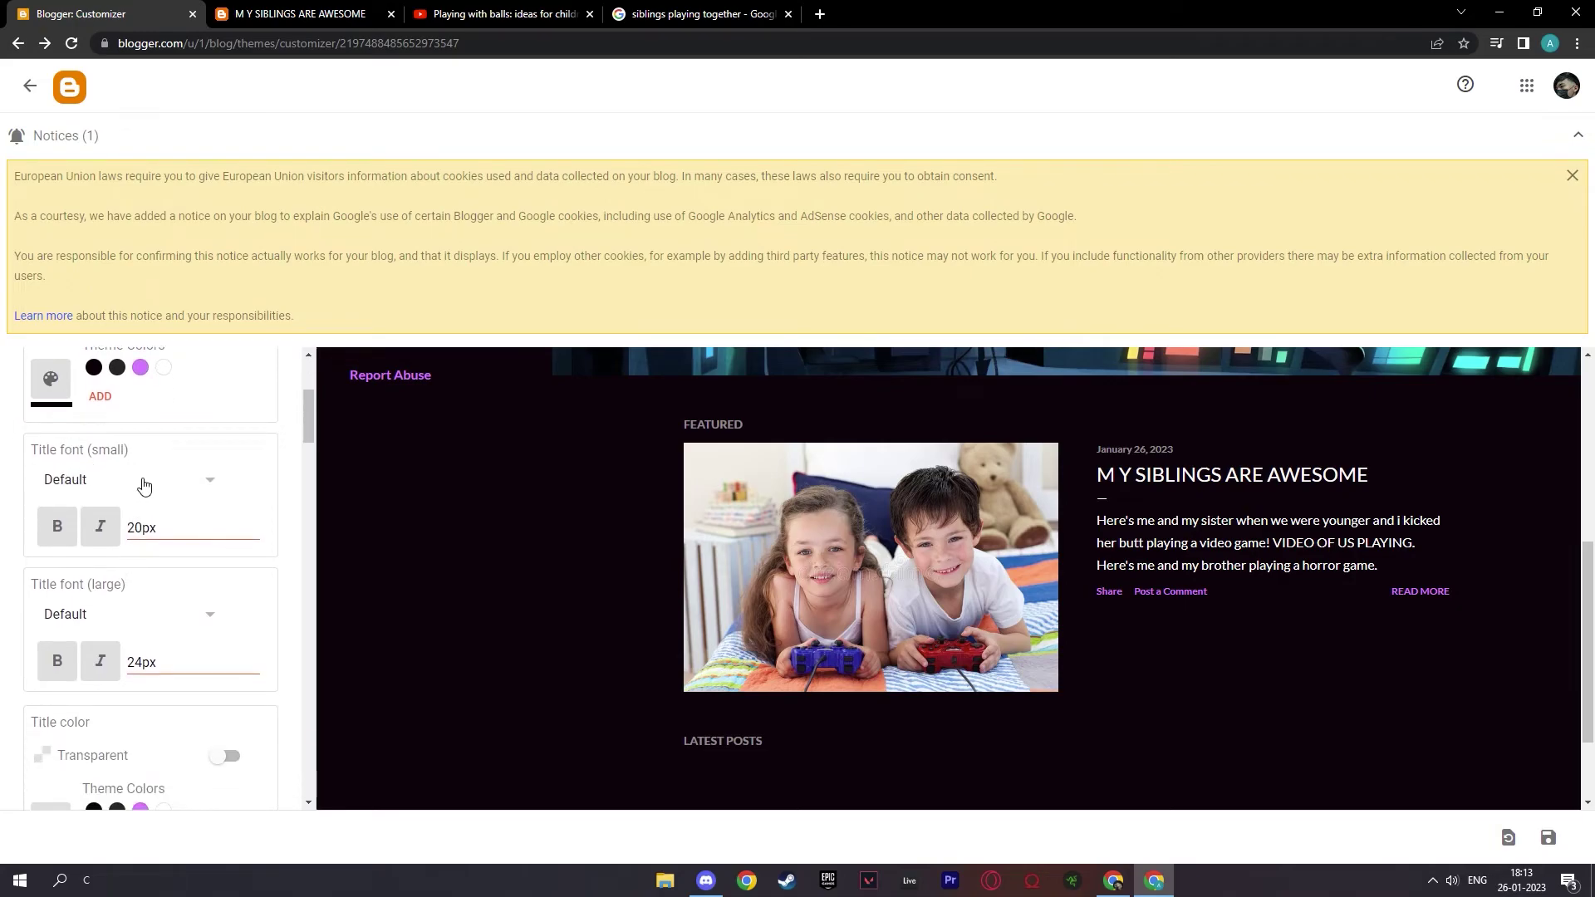
pyautogui.scroll(-5, 75, 570)
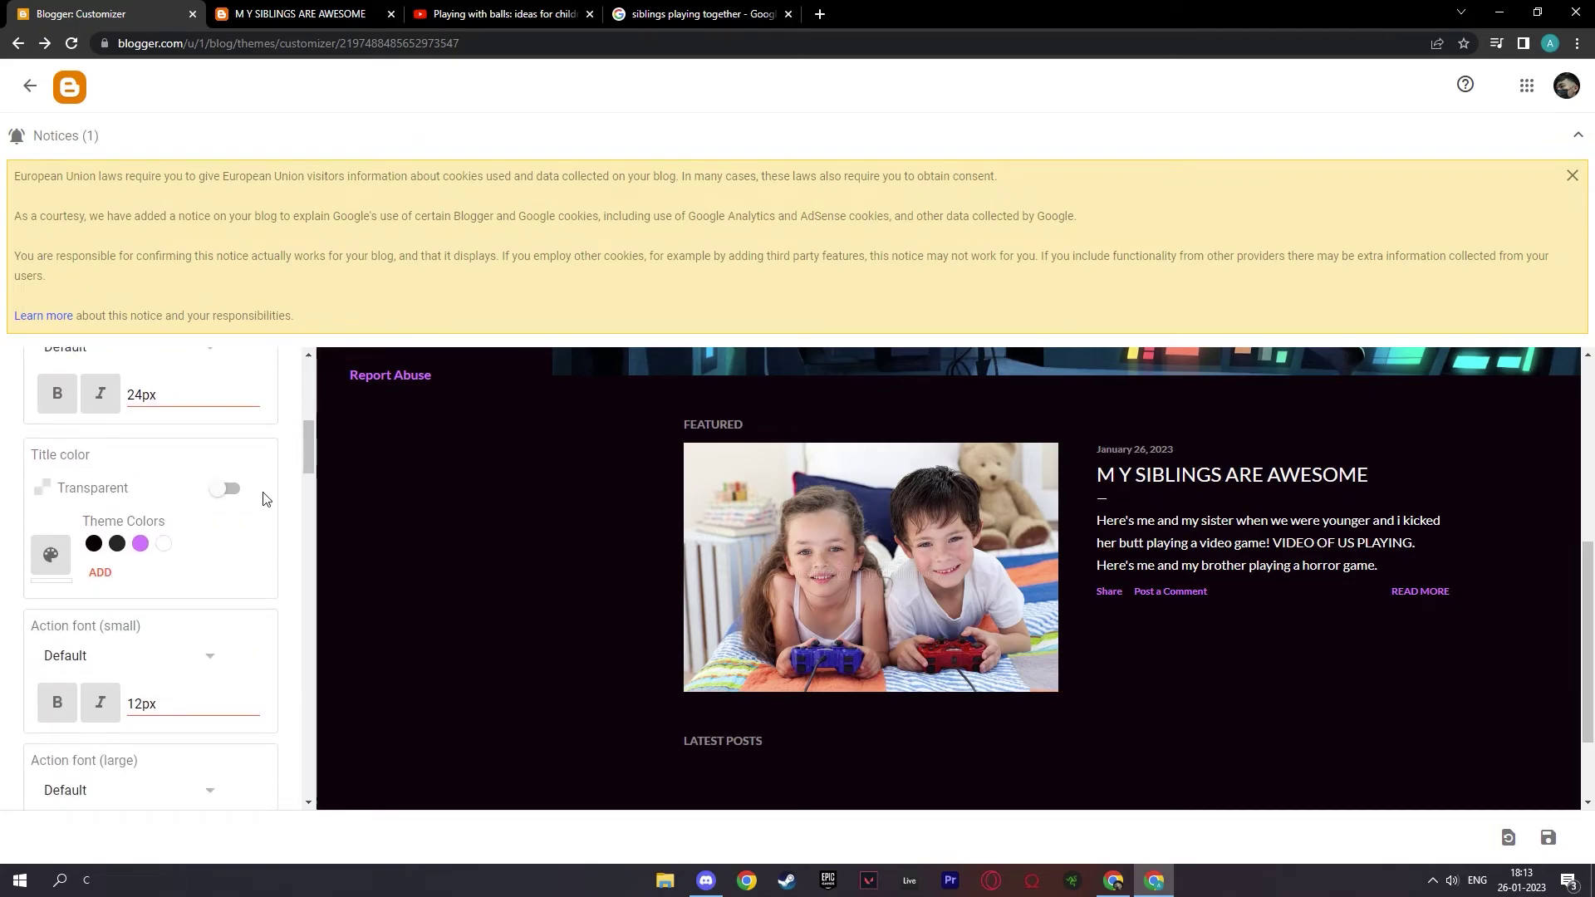
pyautogui.scroll(-8, 237, 531)
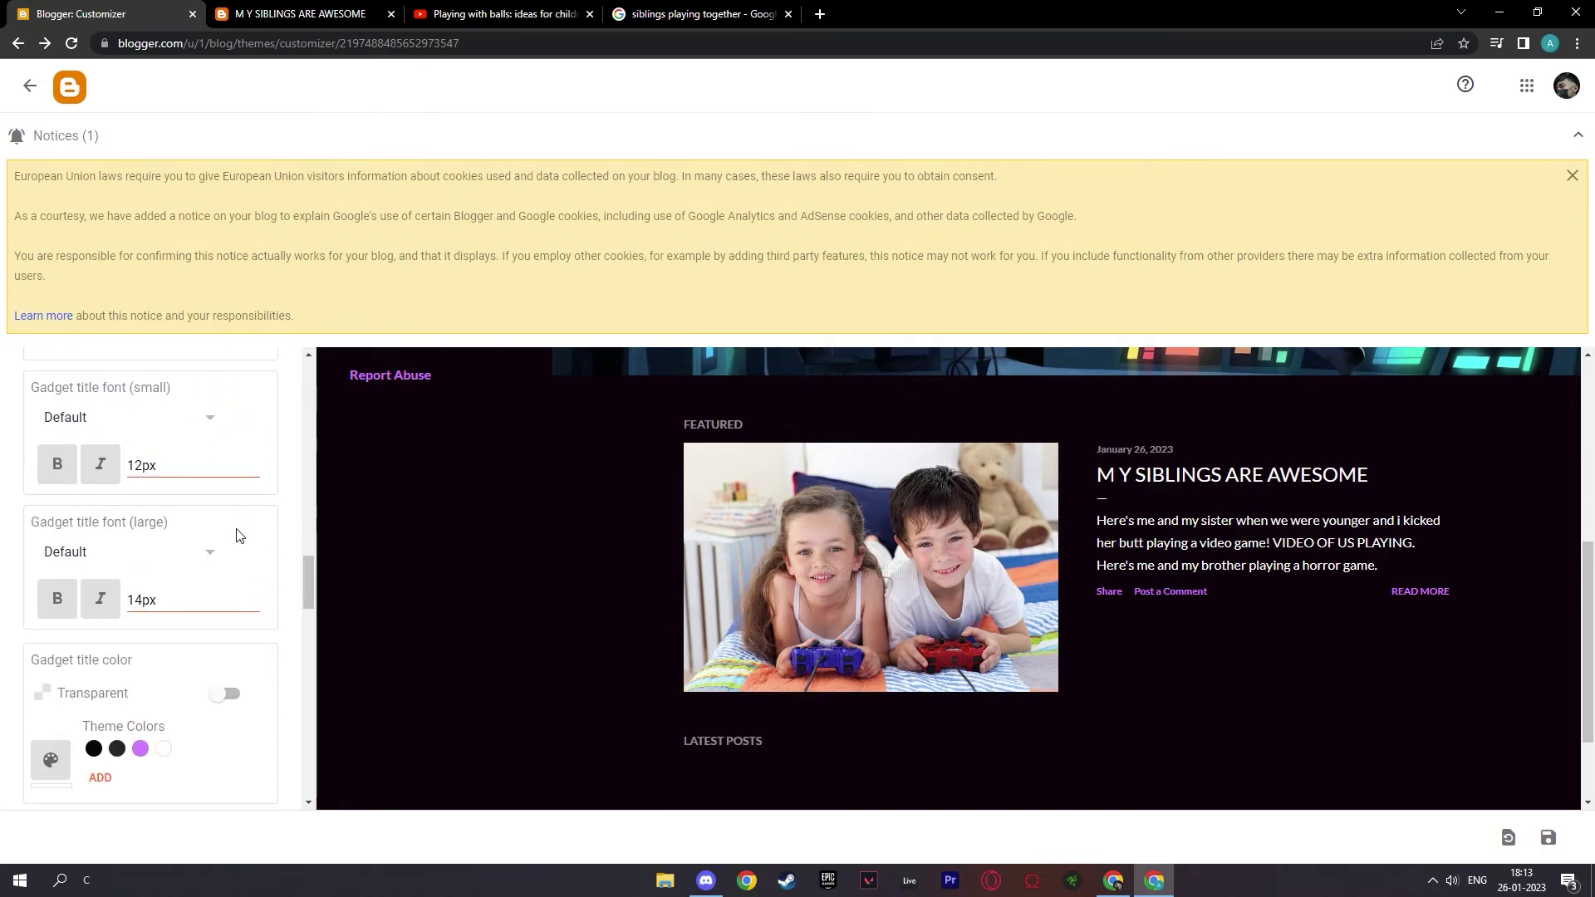
pyautogui.scroll(-8, 224, 532)
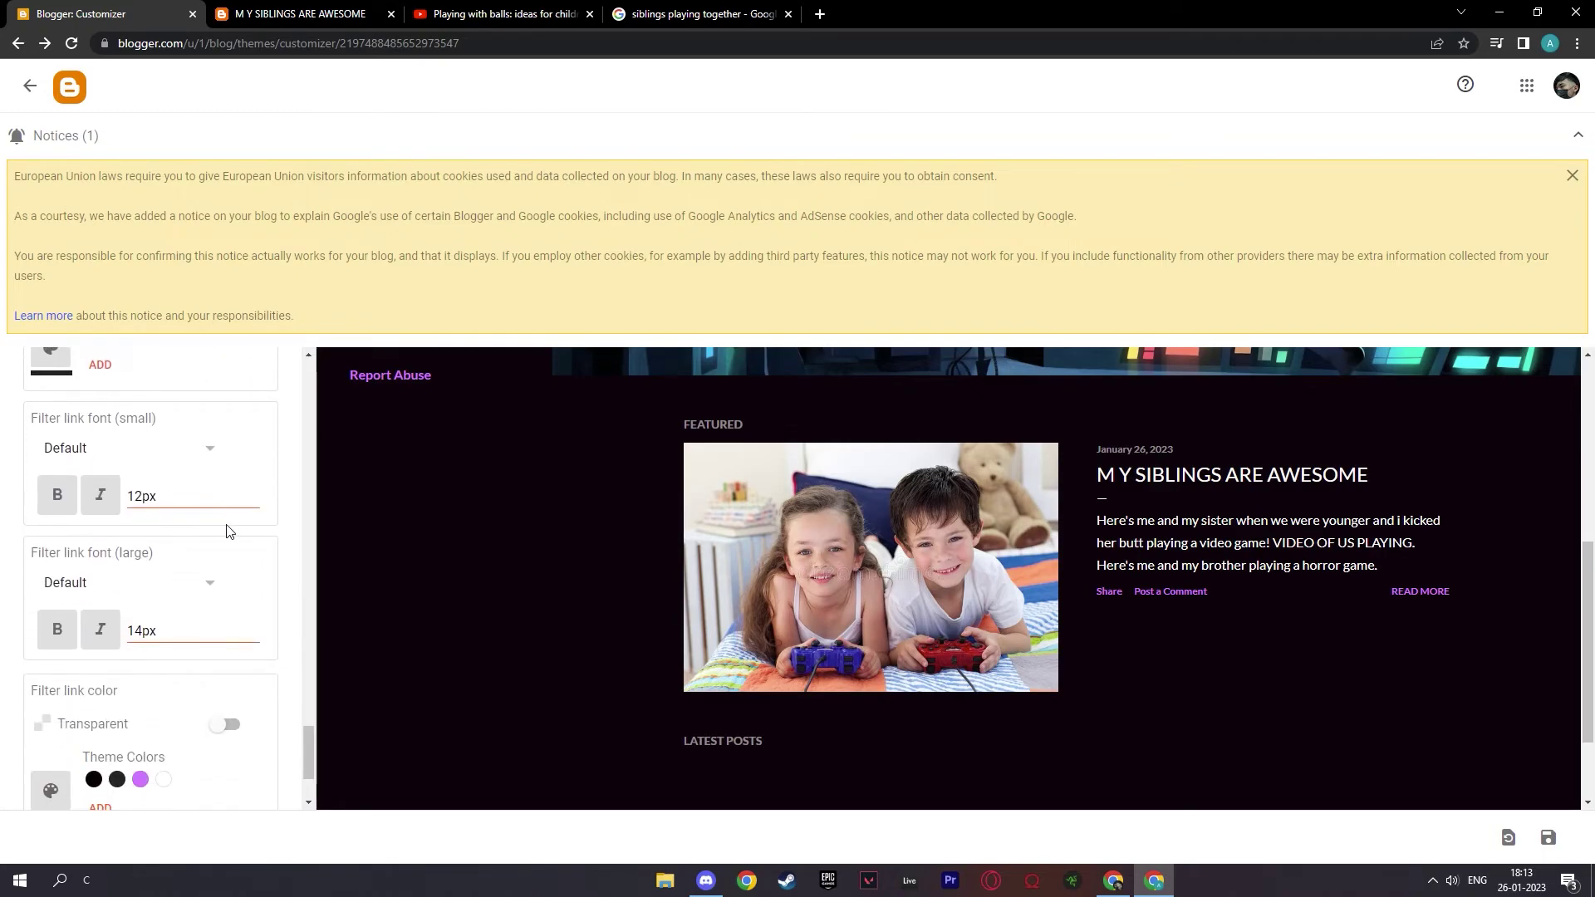
pyautogui.scroll(20, 238, 515)
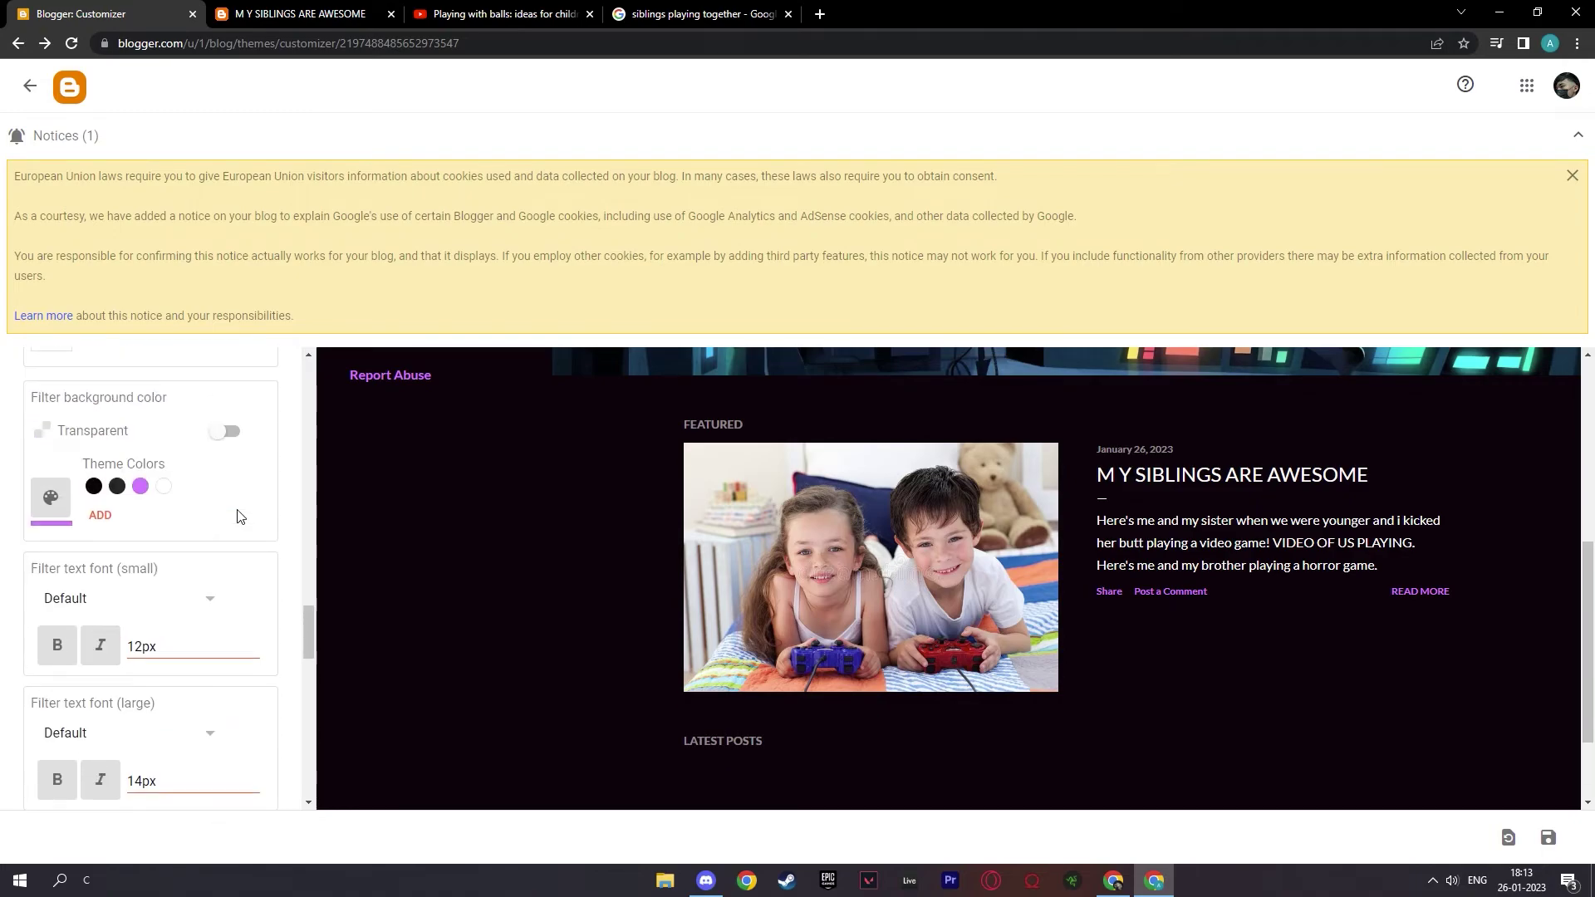
pyautogui.click(29, 85)
pyautogui.click(878, 136)
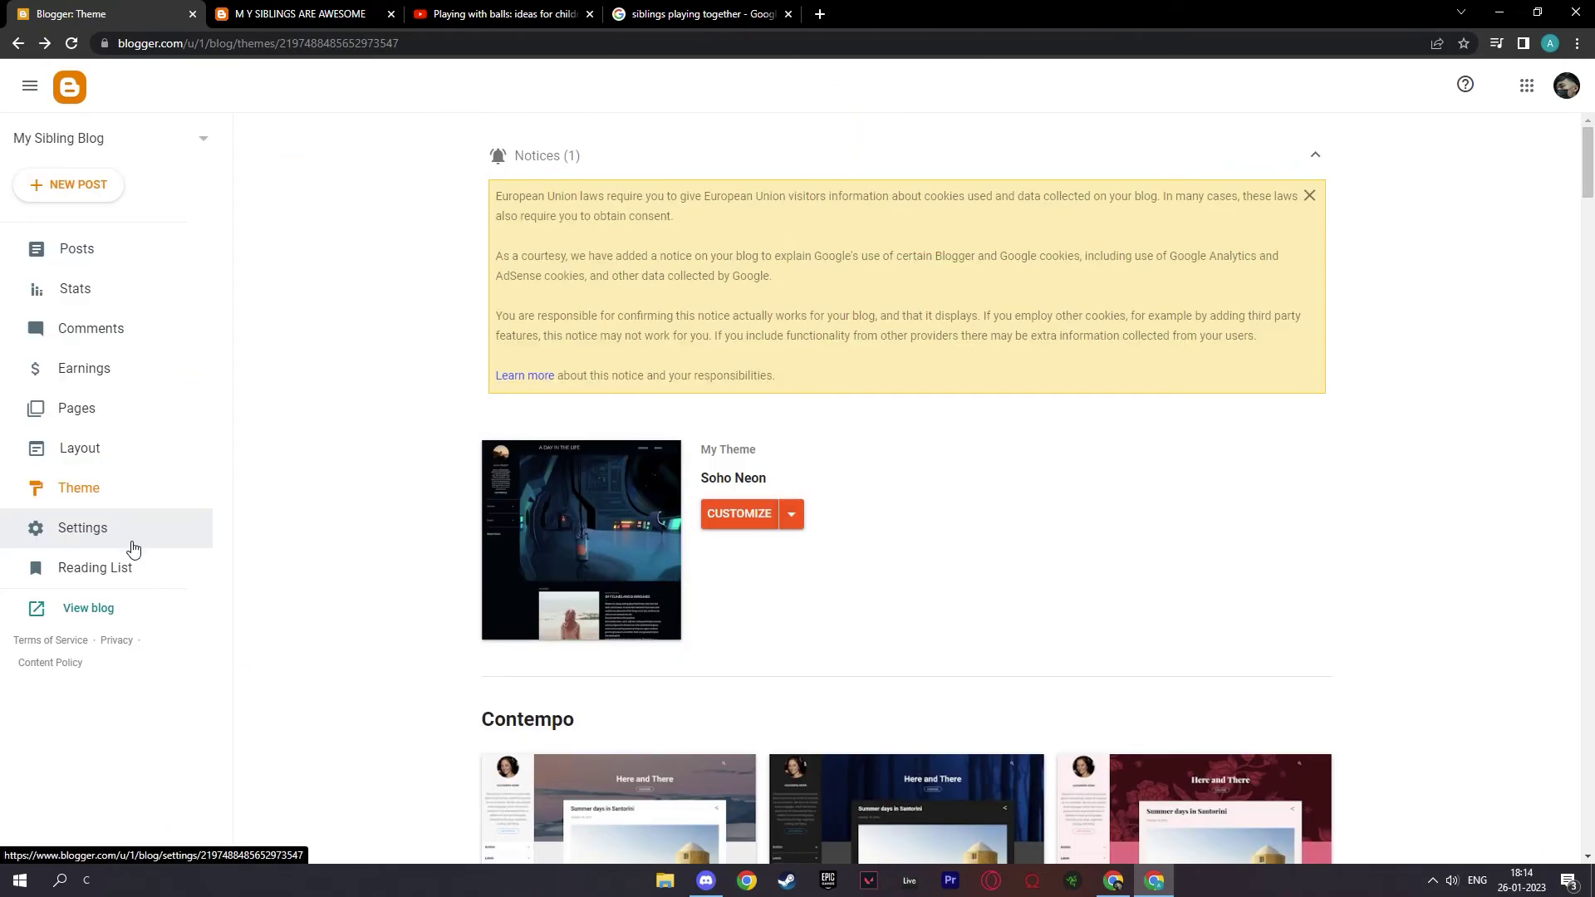
# Open Settings and view the blog Title and Description, cancelling both without changes
pyautogui.click(131, 544)
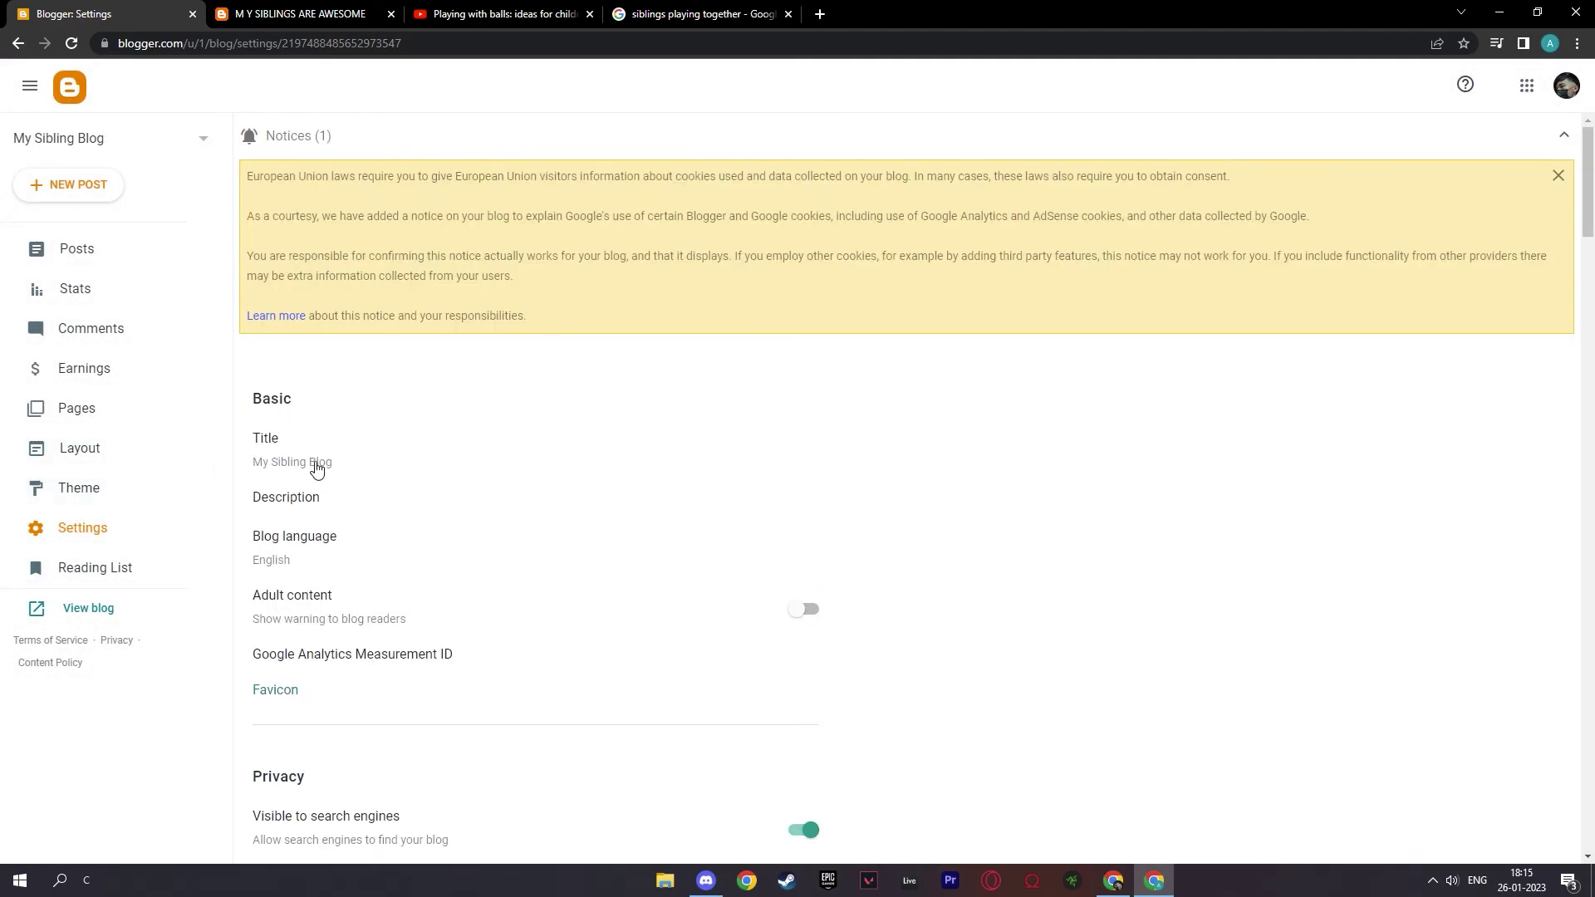
pyautogui.click(345, 466)
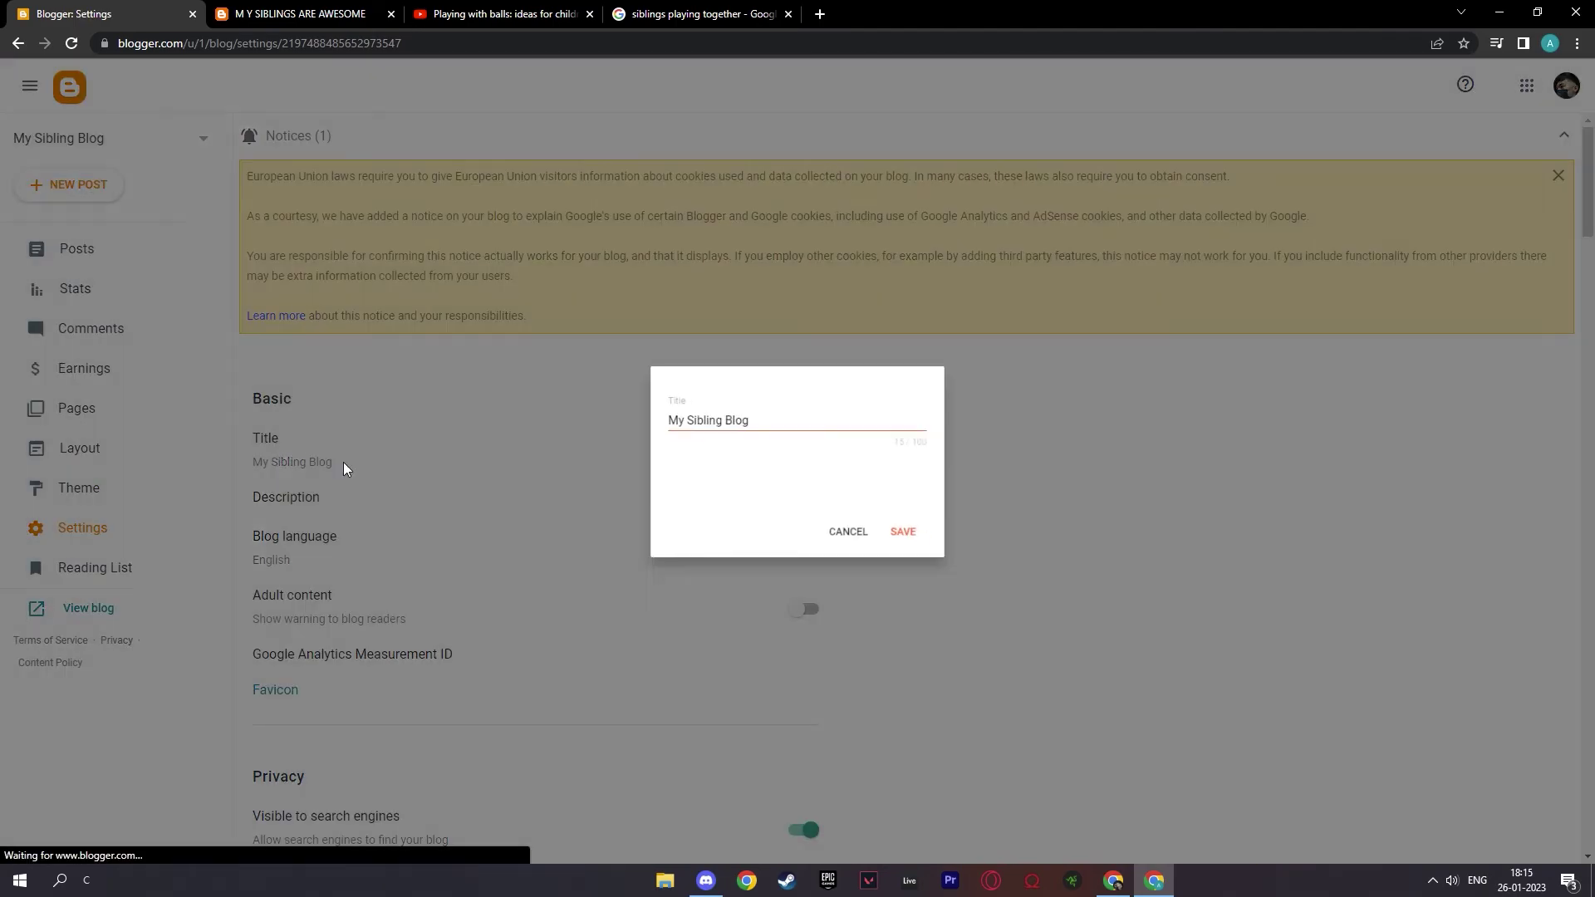
pyautogui.click(855, 545)
pyautogui.click(330, 507)
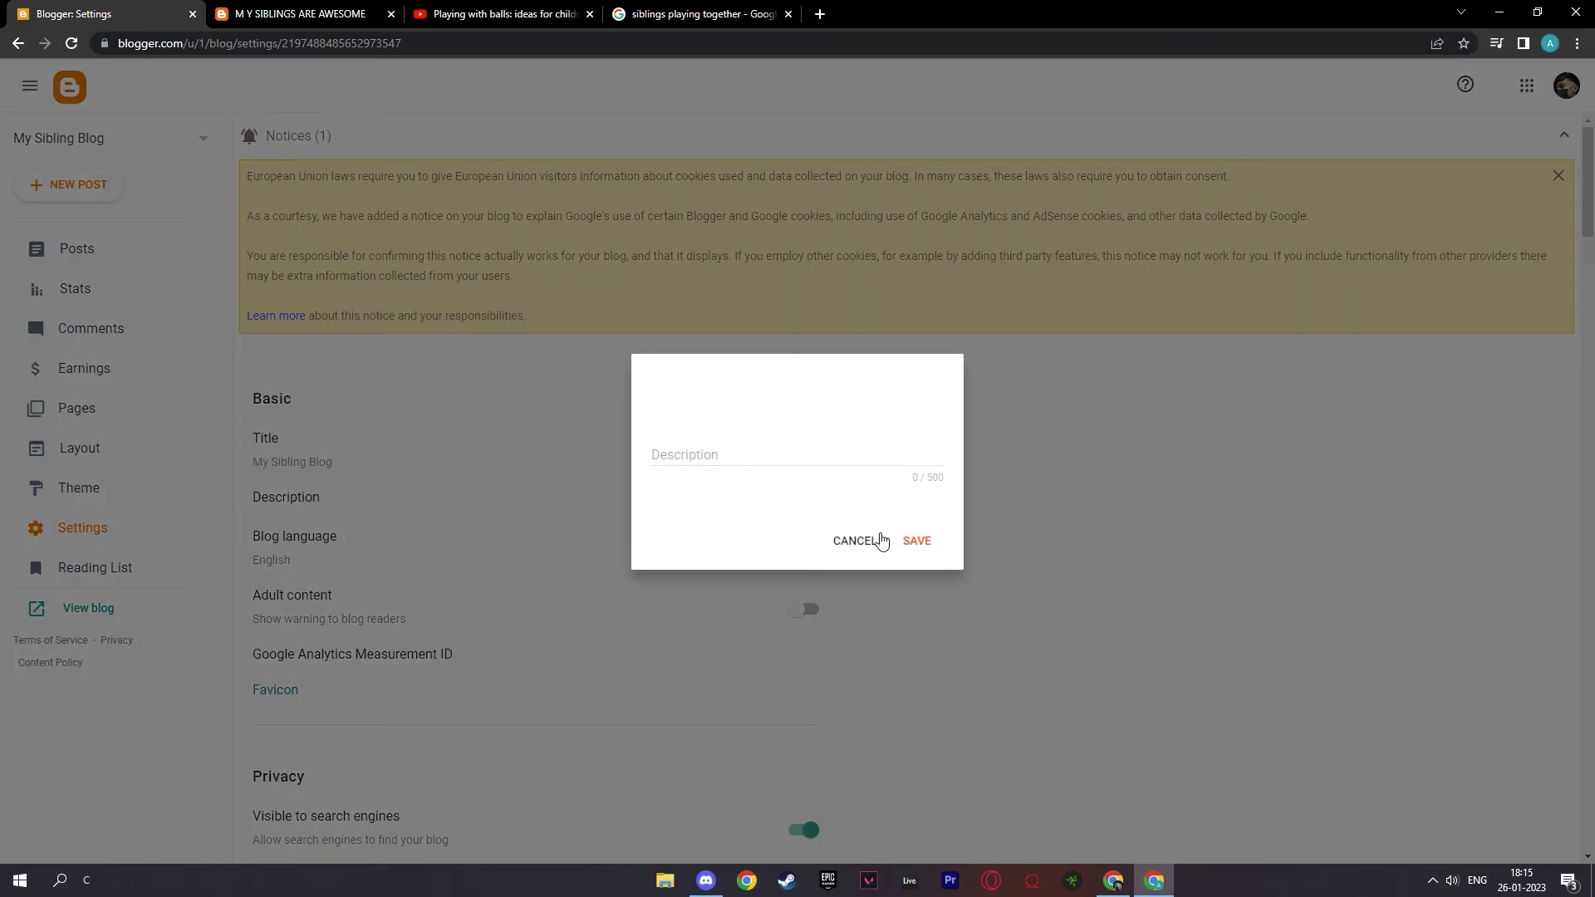
pyautogui.click(856, 541)
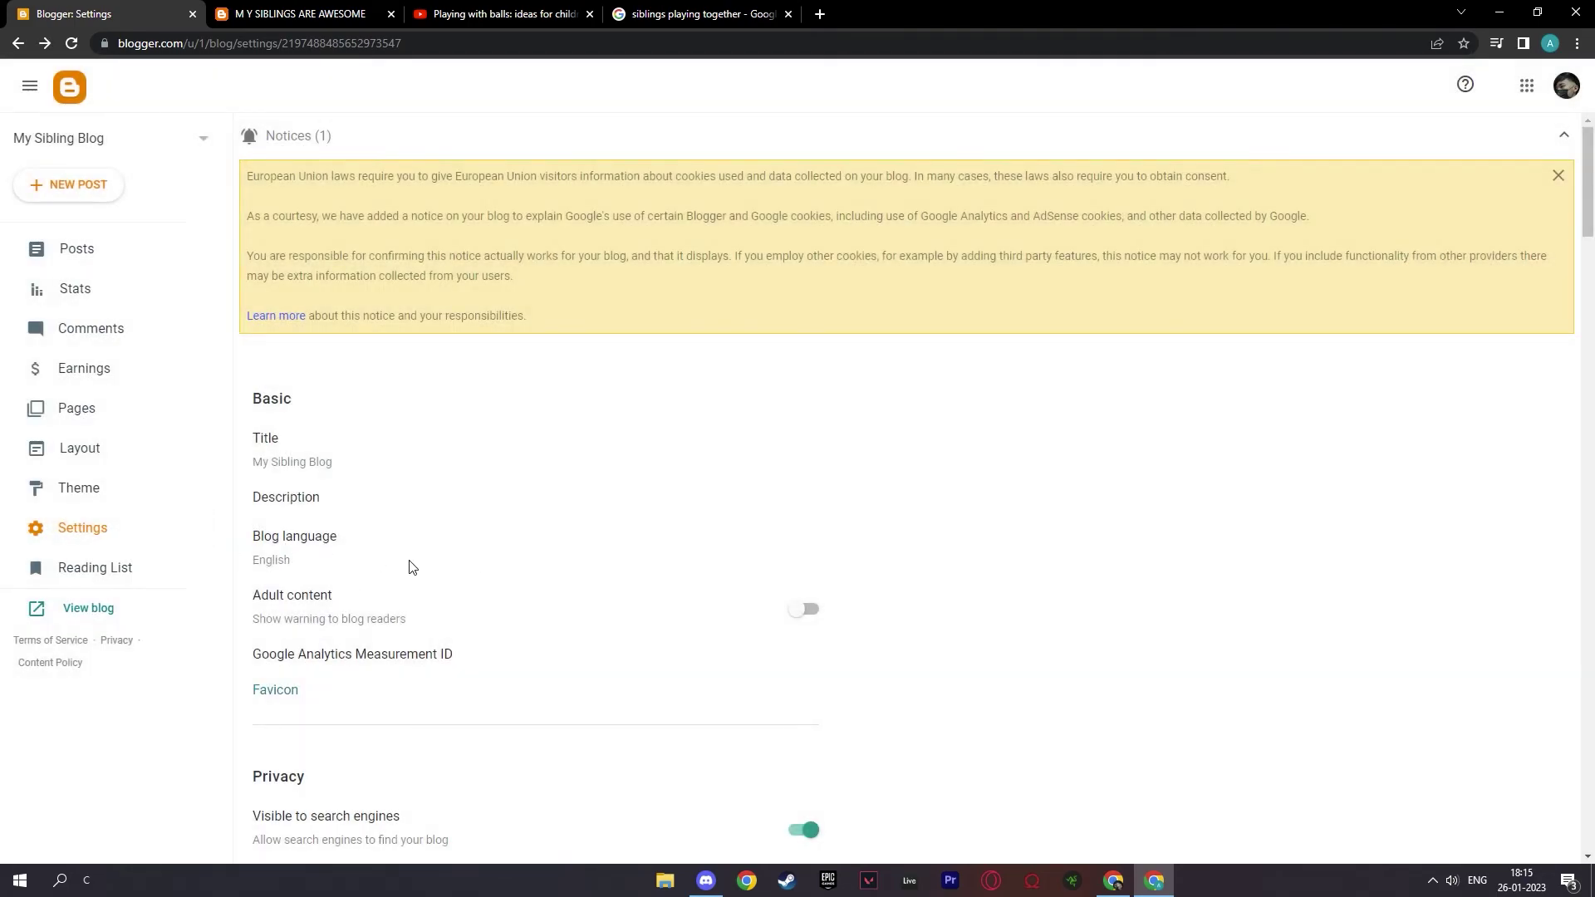
# Toggle the adult content warning on and back off, then scroll down to the Posts settings
pyautogui.scroll(-1, 390, 569)
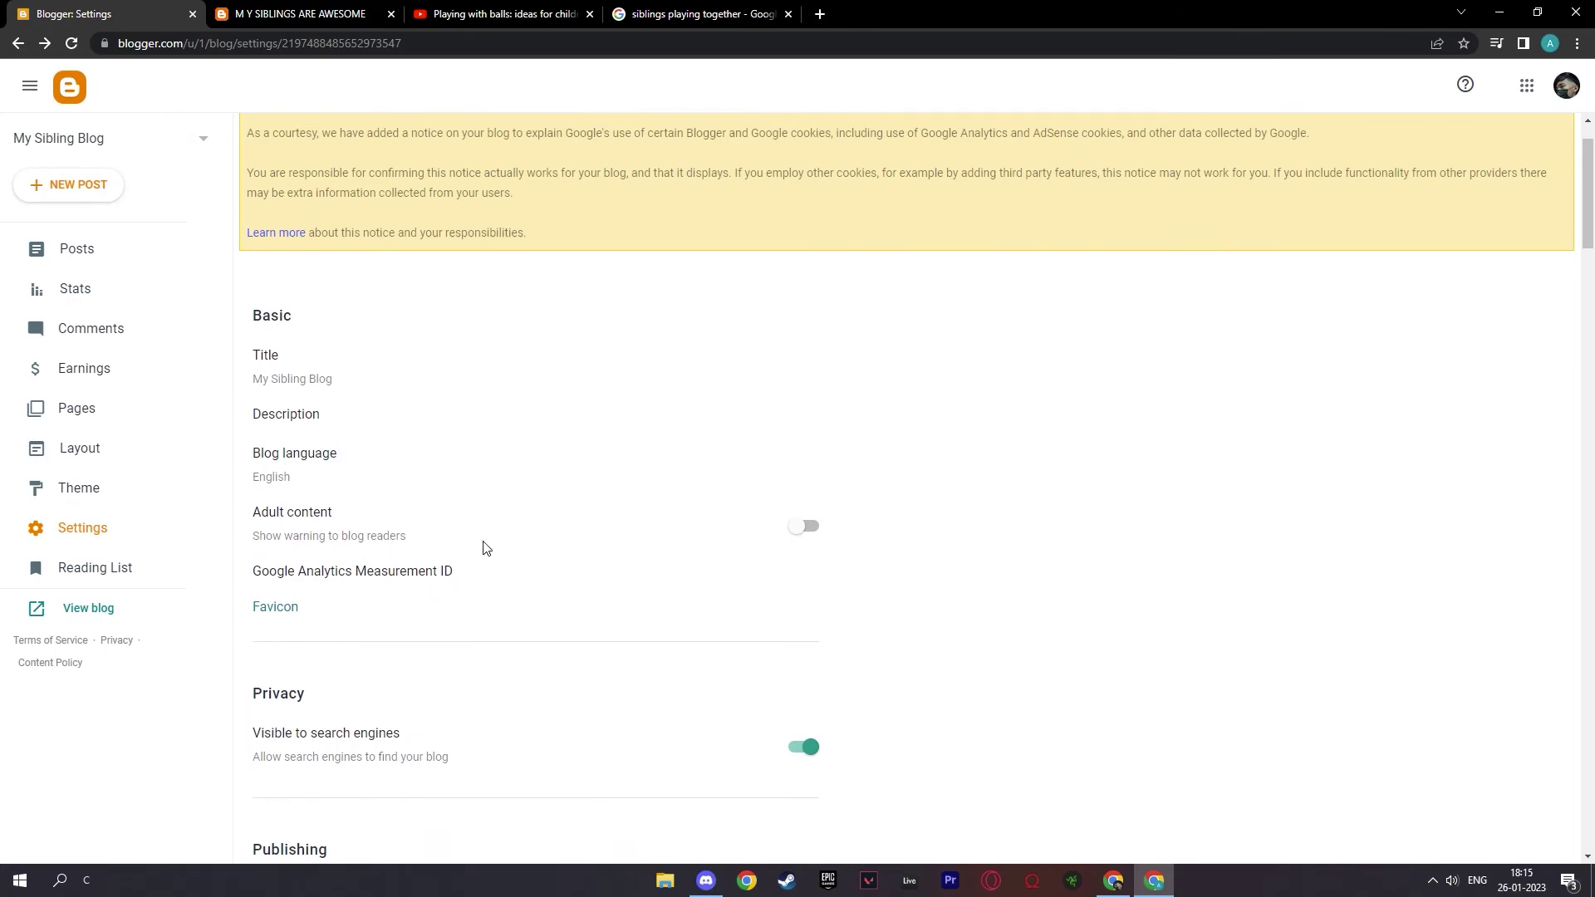
pyautogui.click(823, 526)
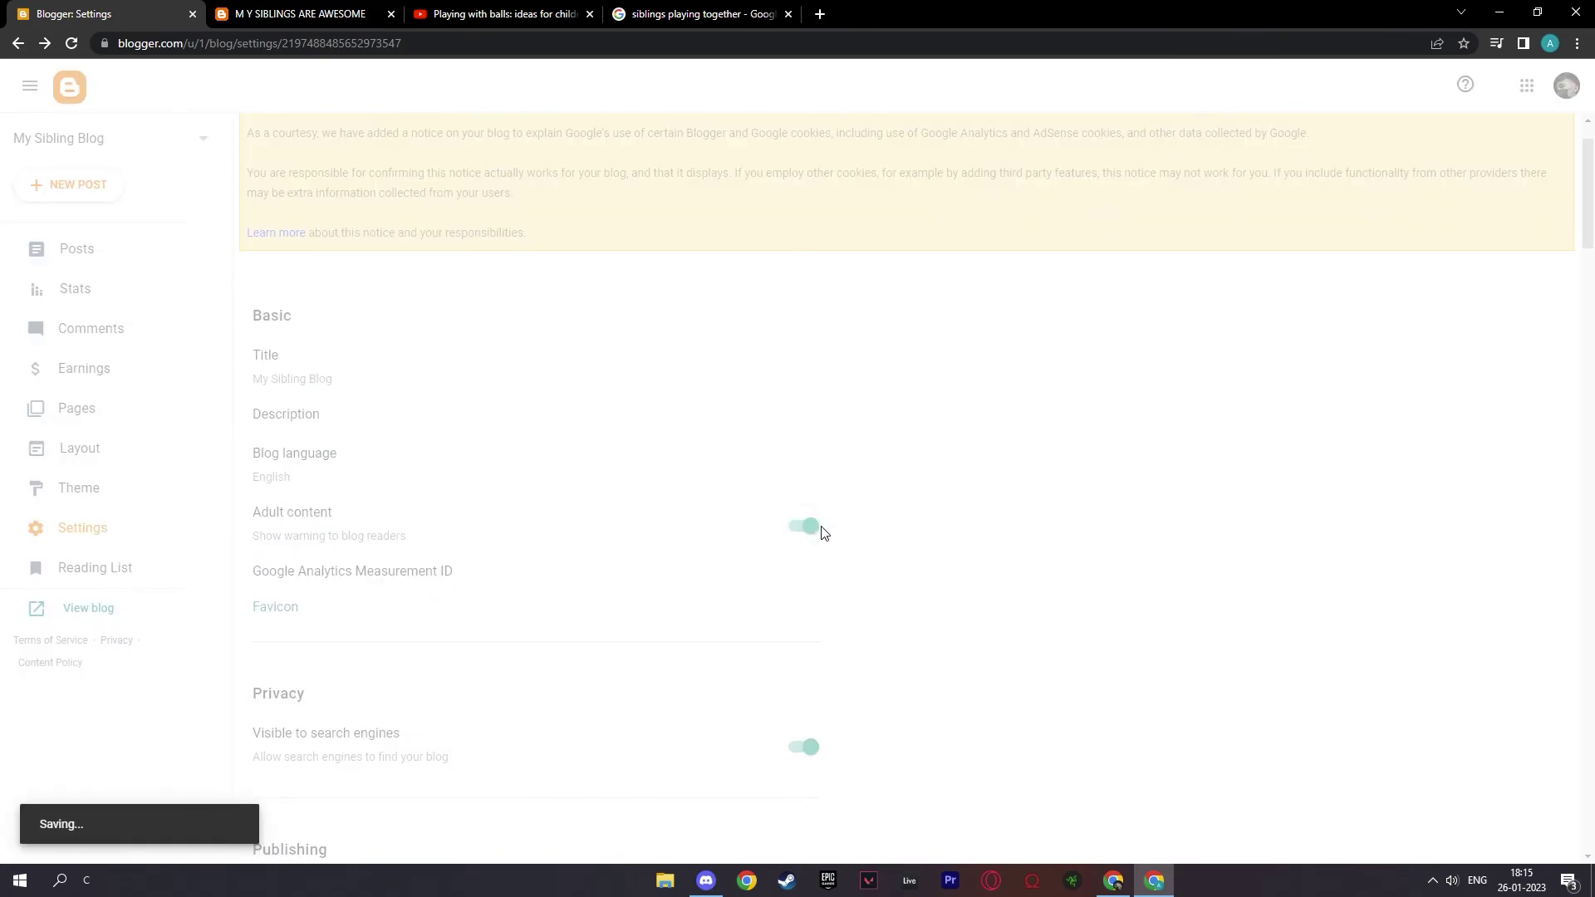
pyautogui.click(812, 527)
pyautogui.scroll(-6, 593, 601)
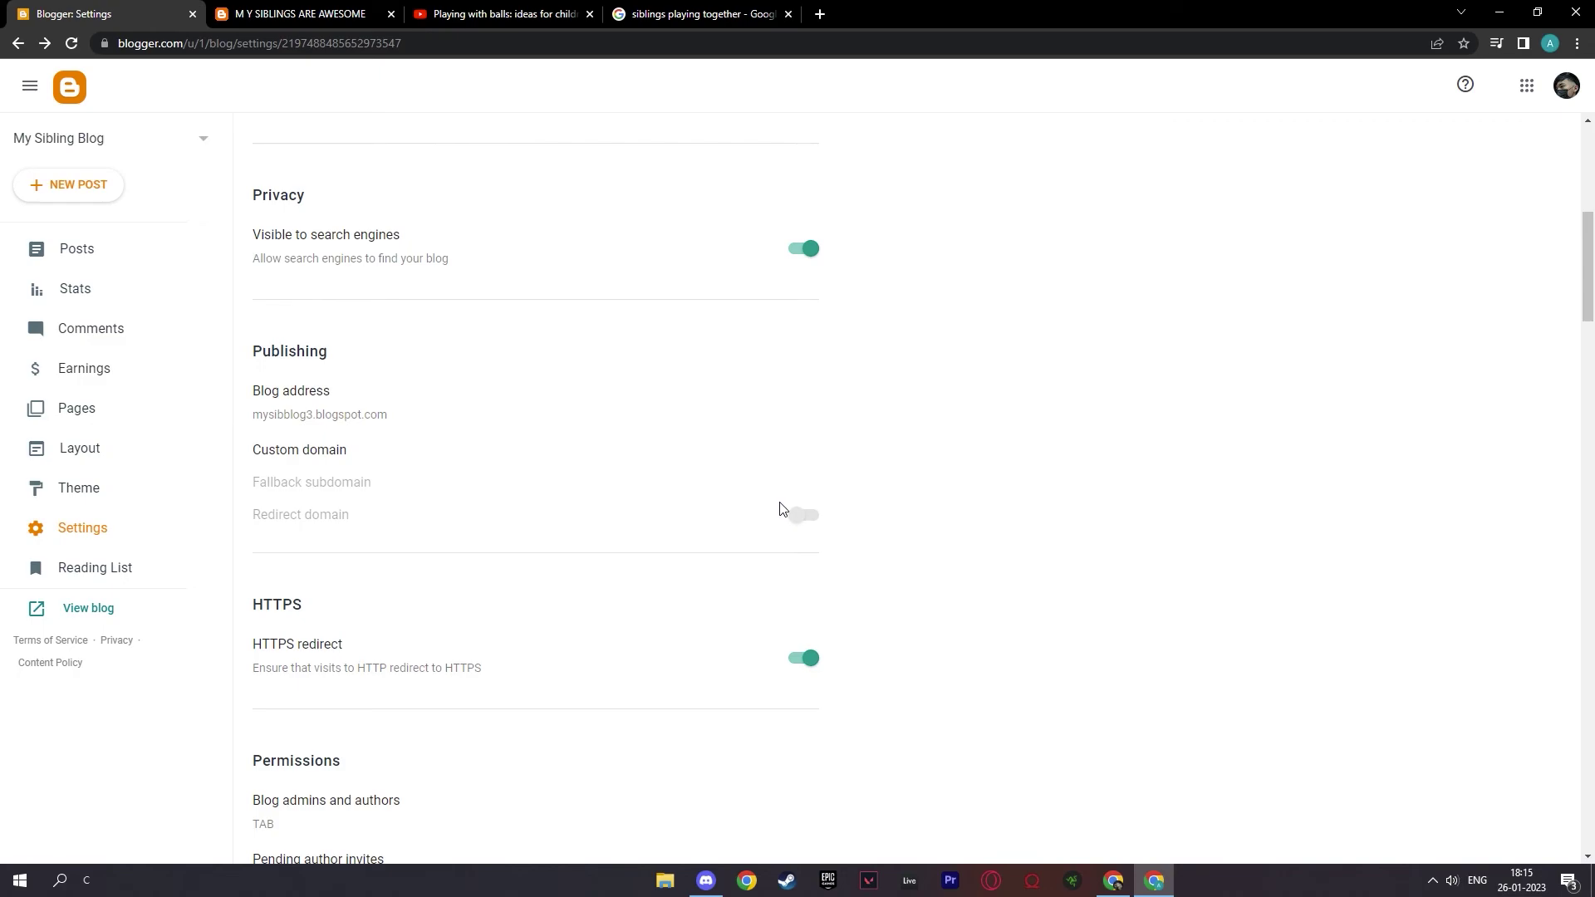
pyautogui.scroll(-4, 532, 557)
pyautogui.scroll(-4, 558, 548)
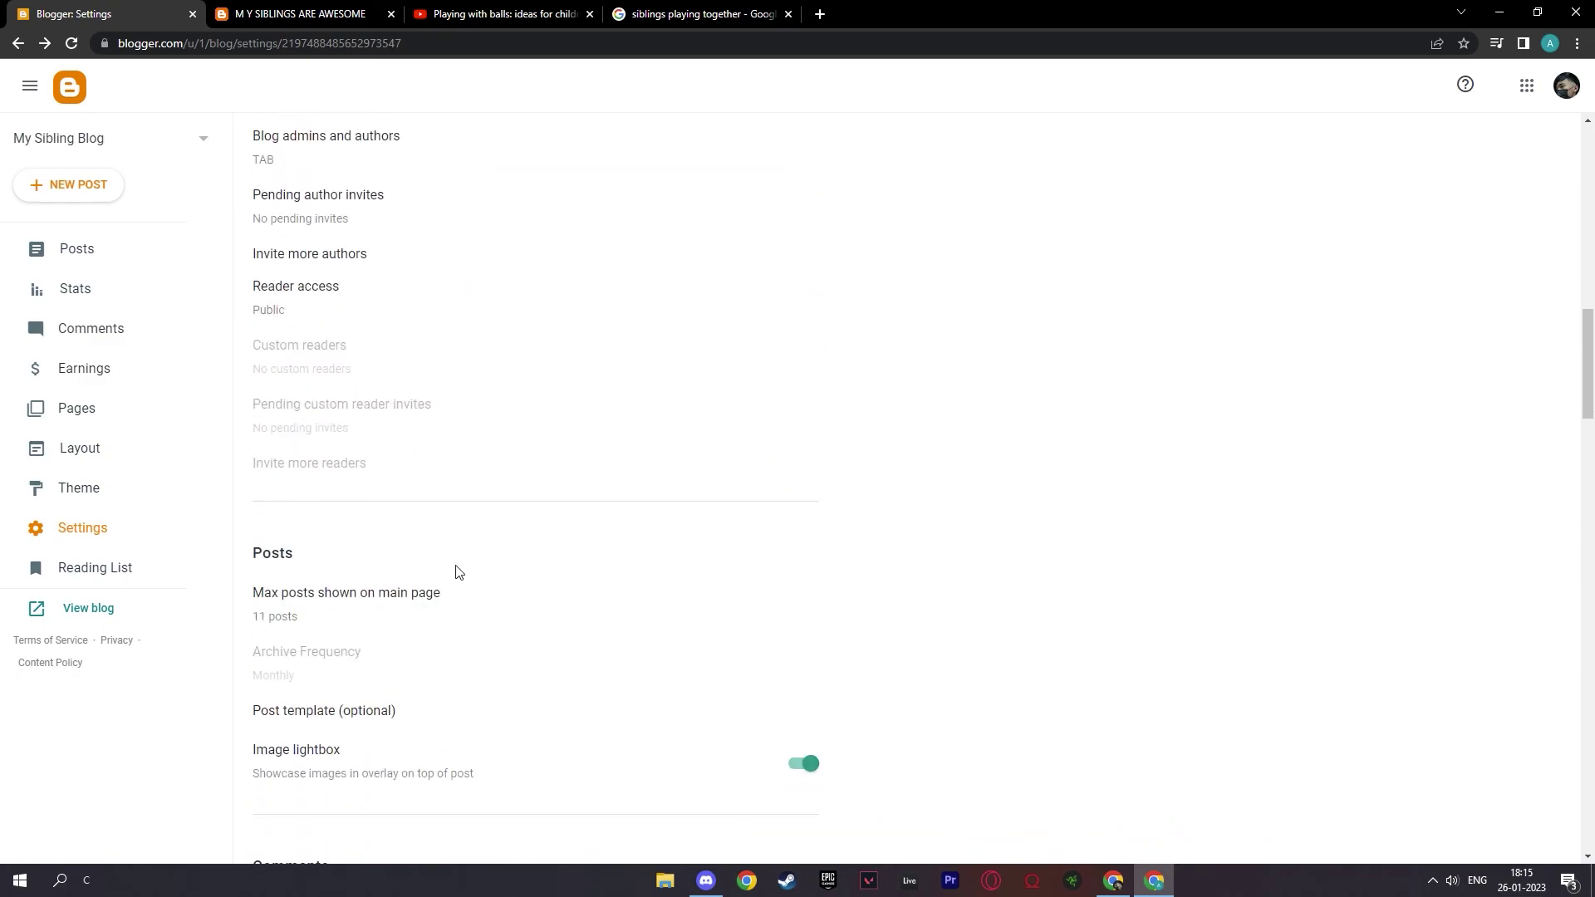
pyautogui.scroll(-3, 410, 618)
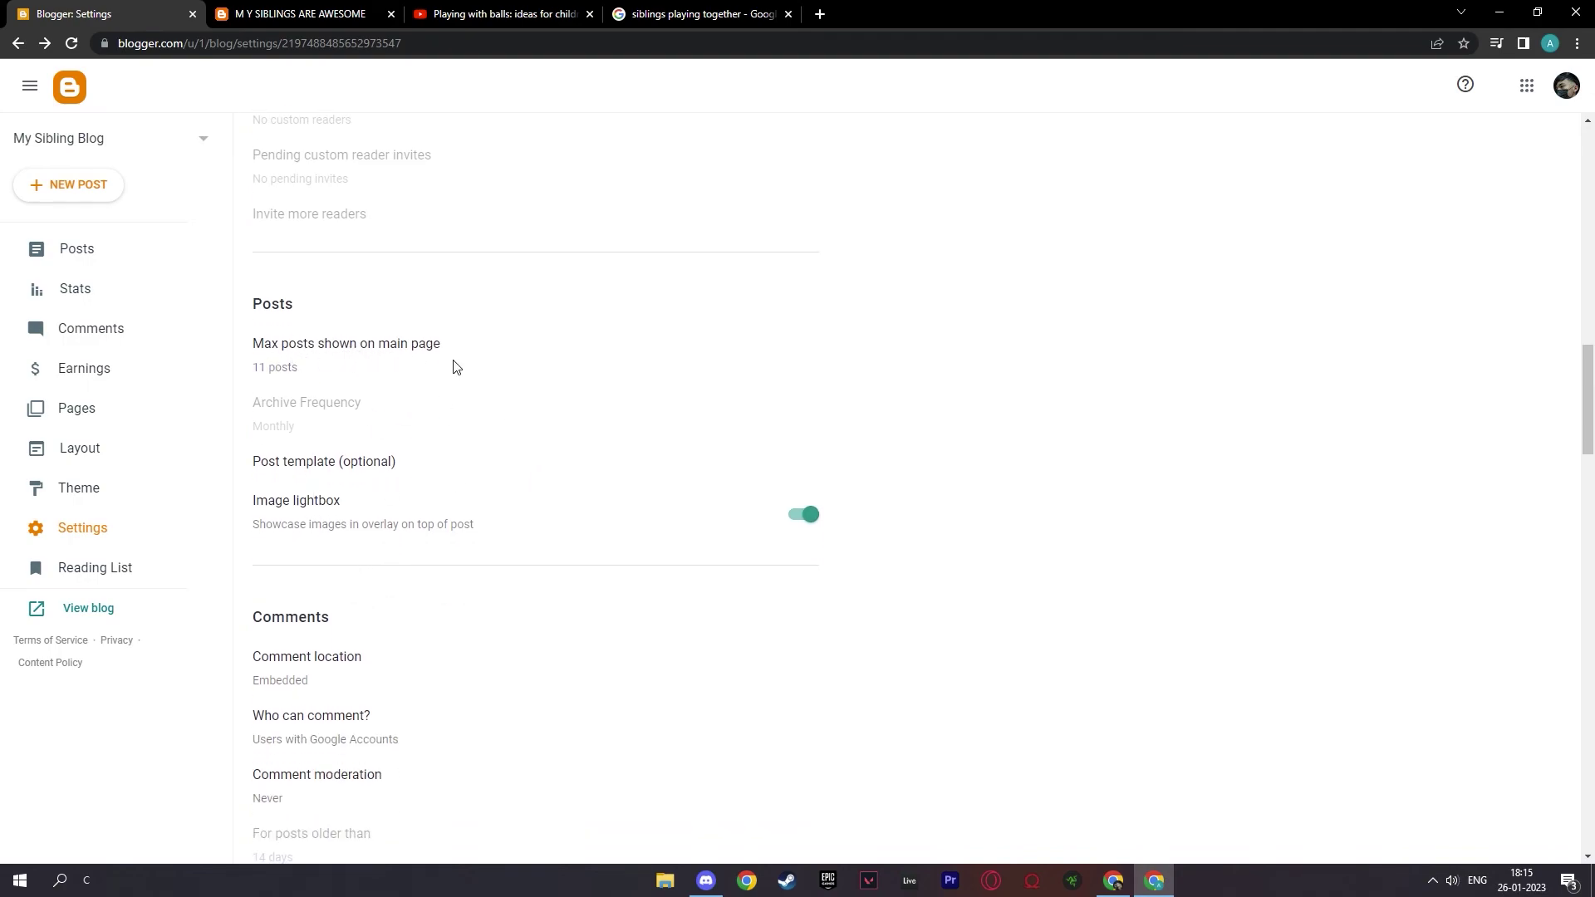
# Change Max posts shown on main page from 11 to 0 and save
pyautogui.click(304, 366)
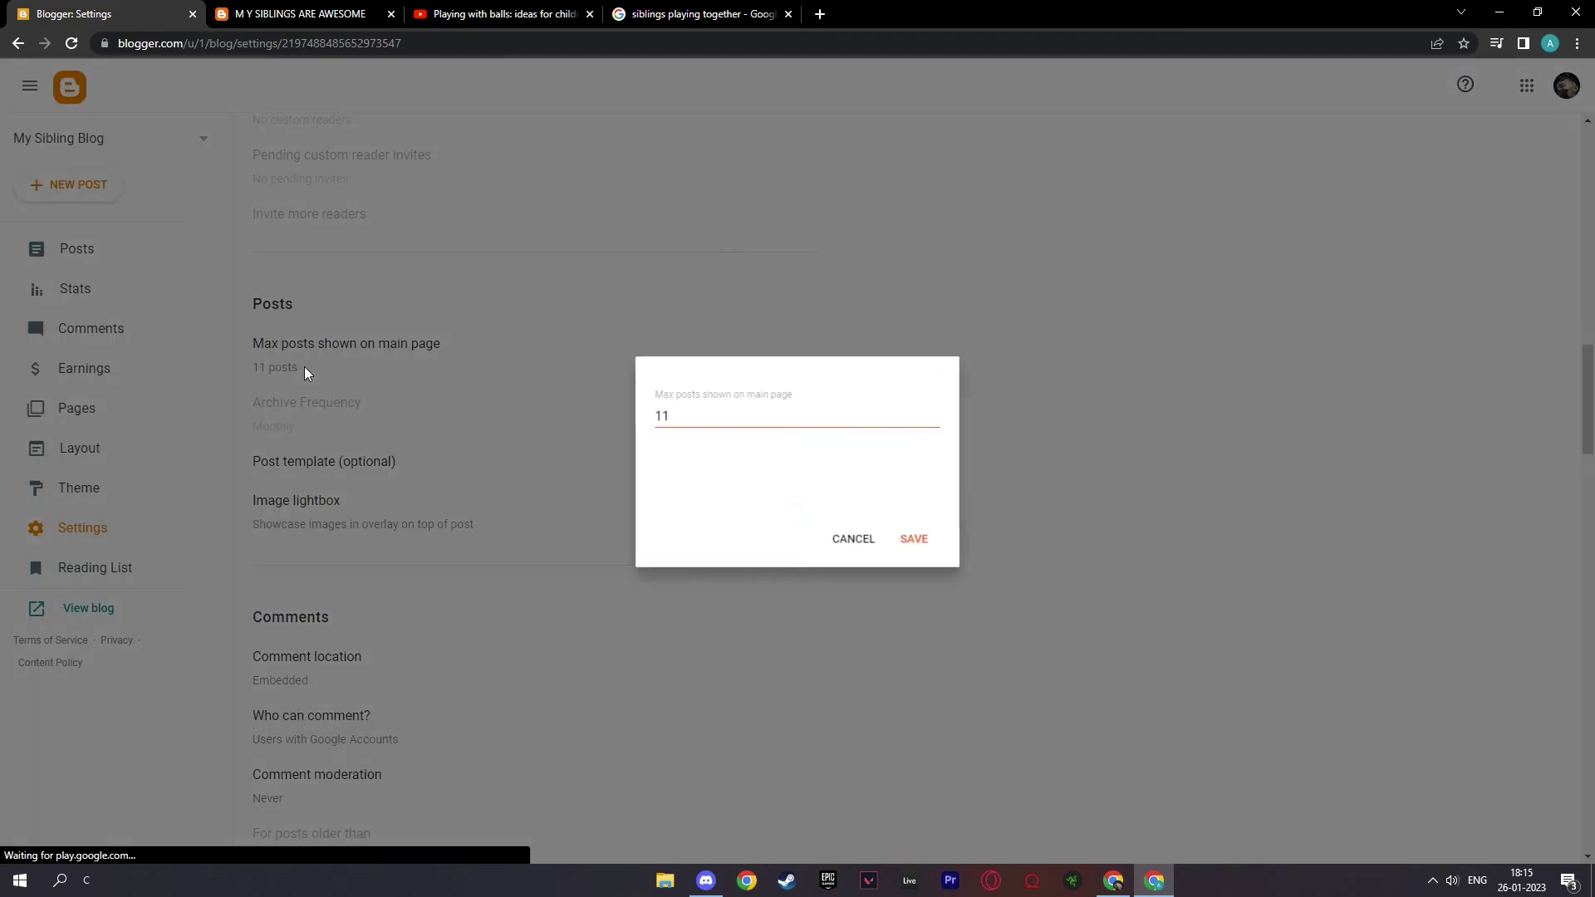
pyautogui.doubleClick(685, 418)
pyautogui.press('BackSpace')
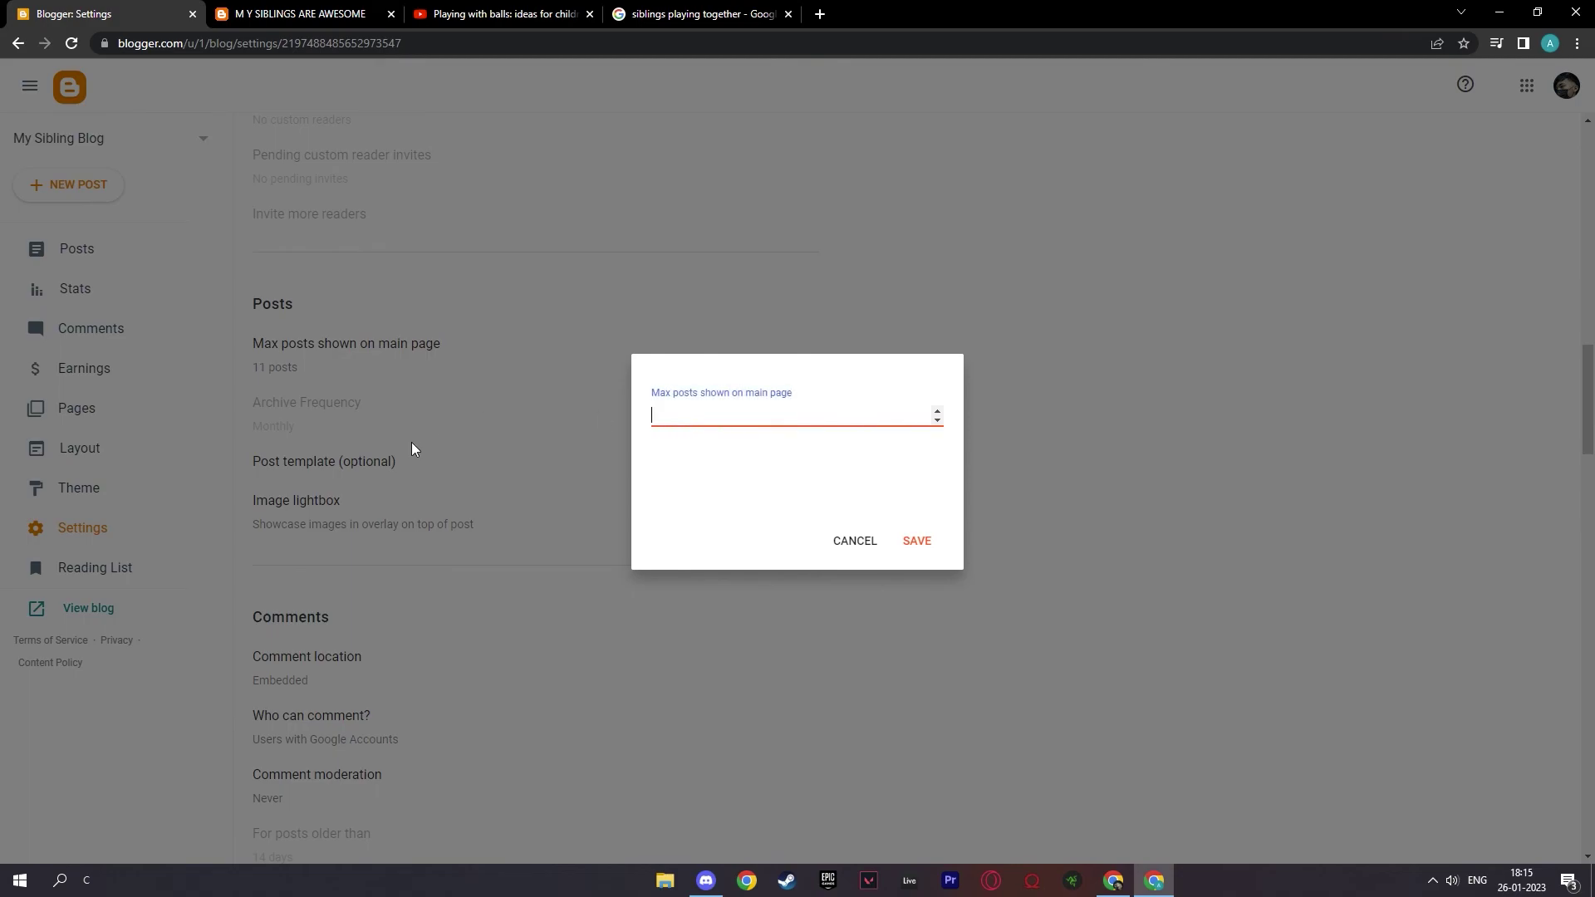
pyautogui.write('0')
pyautogui.click(917, 542)
# Review the live blog, then reopen the max posts setting to verify it reads 0
pyautogui.hotkey('ctrl', 'Tab')
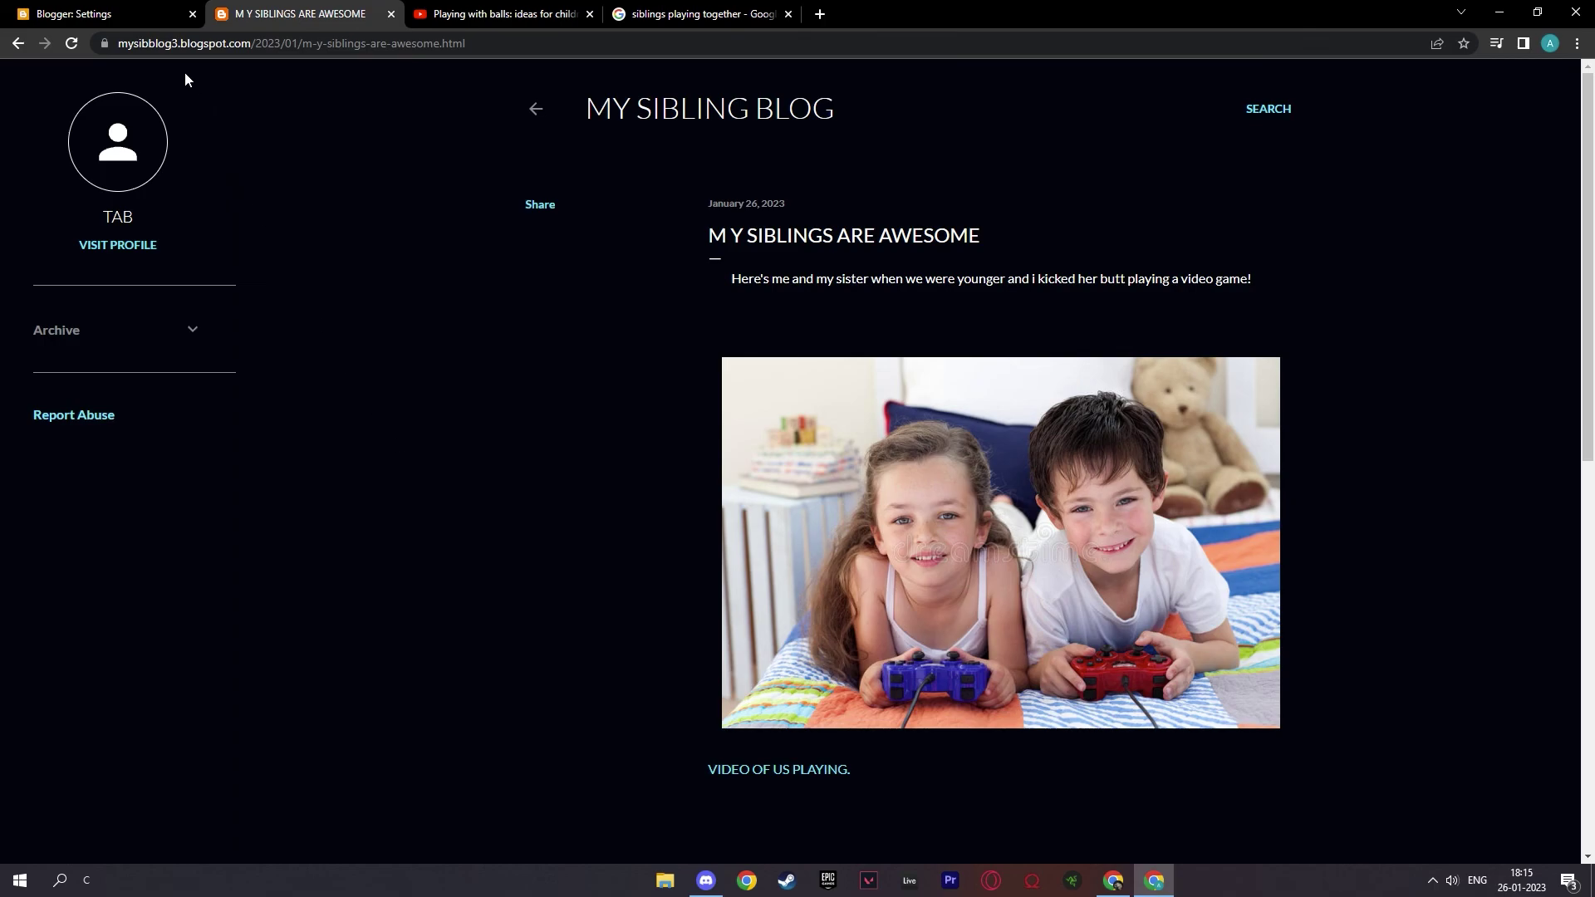
pyautogui.hotkey('ctrl', 'shift', 'Tab')
pyautogui.hotkey('ctrl', 'Tab')
pyautogui.scroll(-10, 1008, 302)
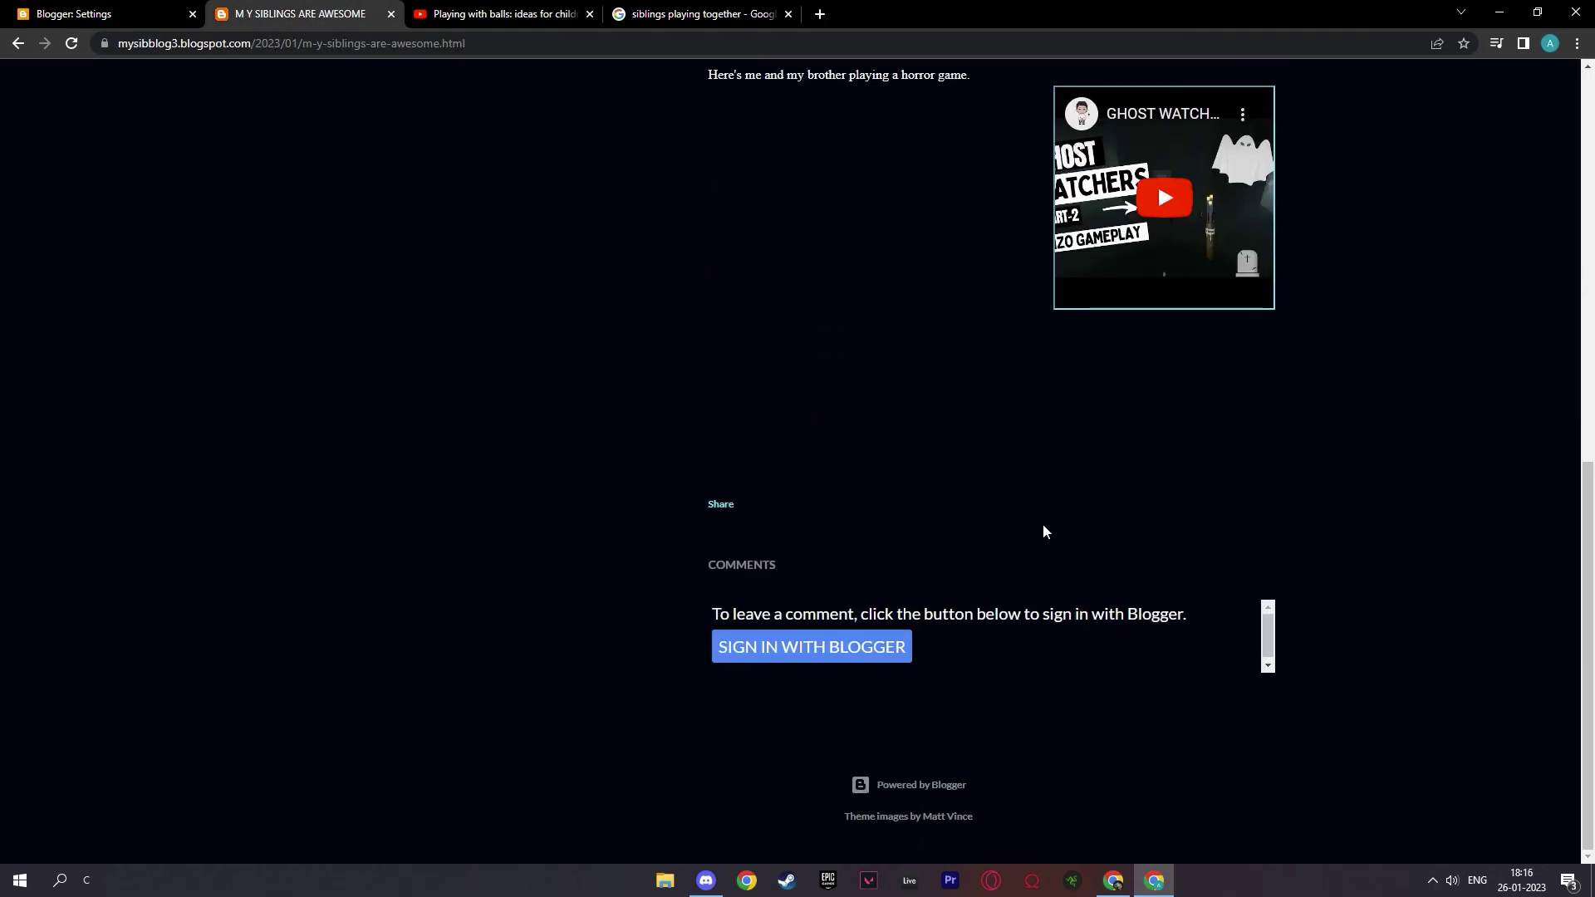
pyautogui.scroll(10, 1043, 530)
pyautogui.hotkey('ctrl', 'shift', 'Tab')
pyautogui.click(316, 363)
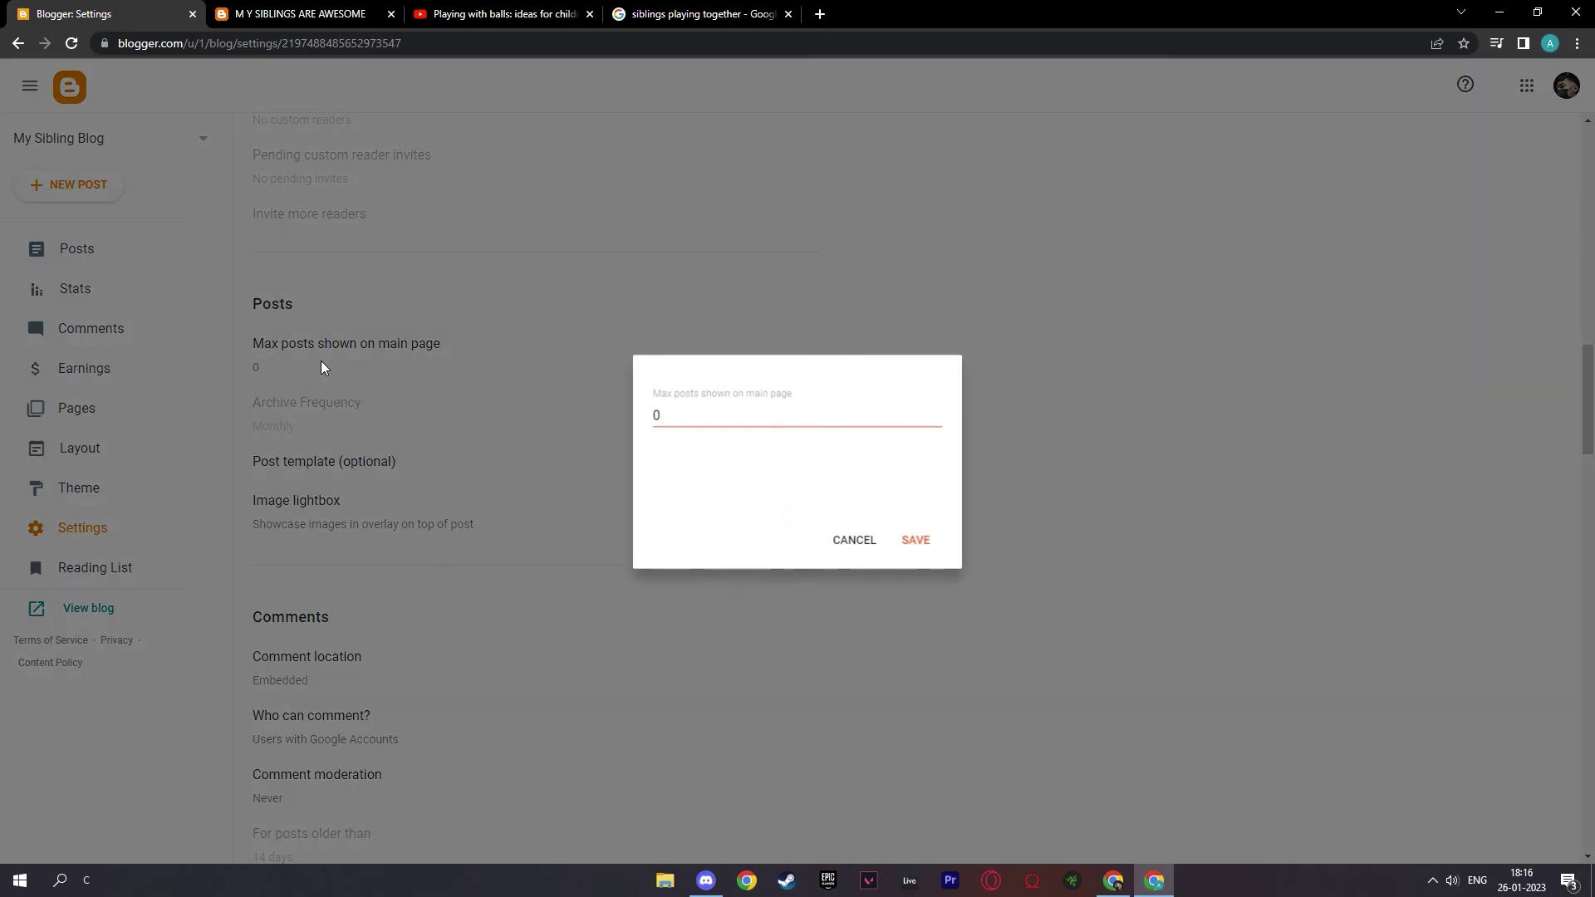
pyautogui.click(852, 540)
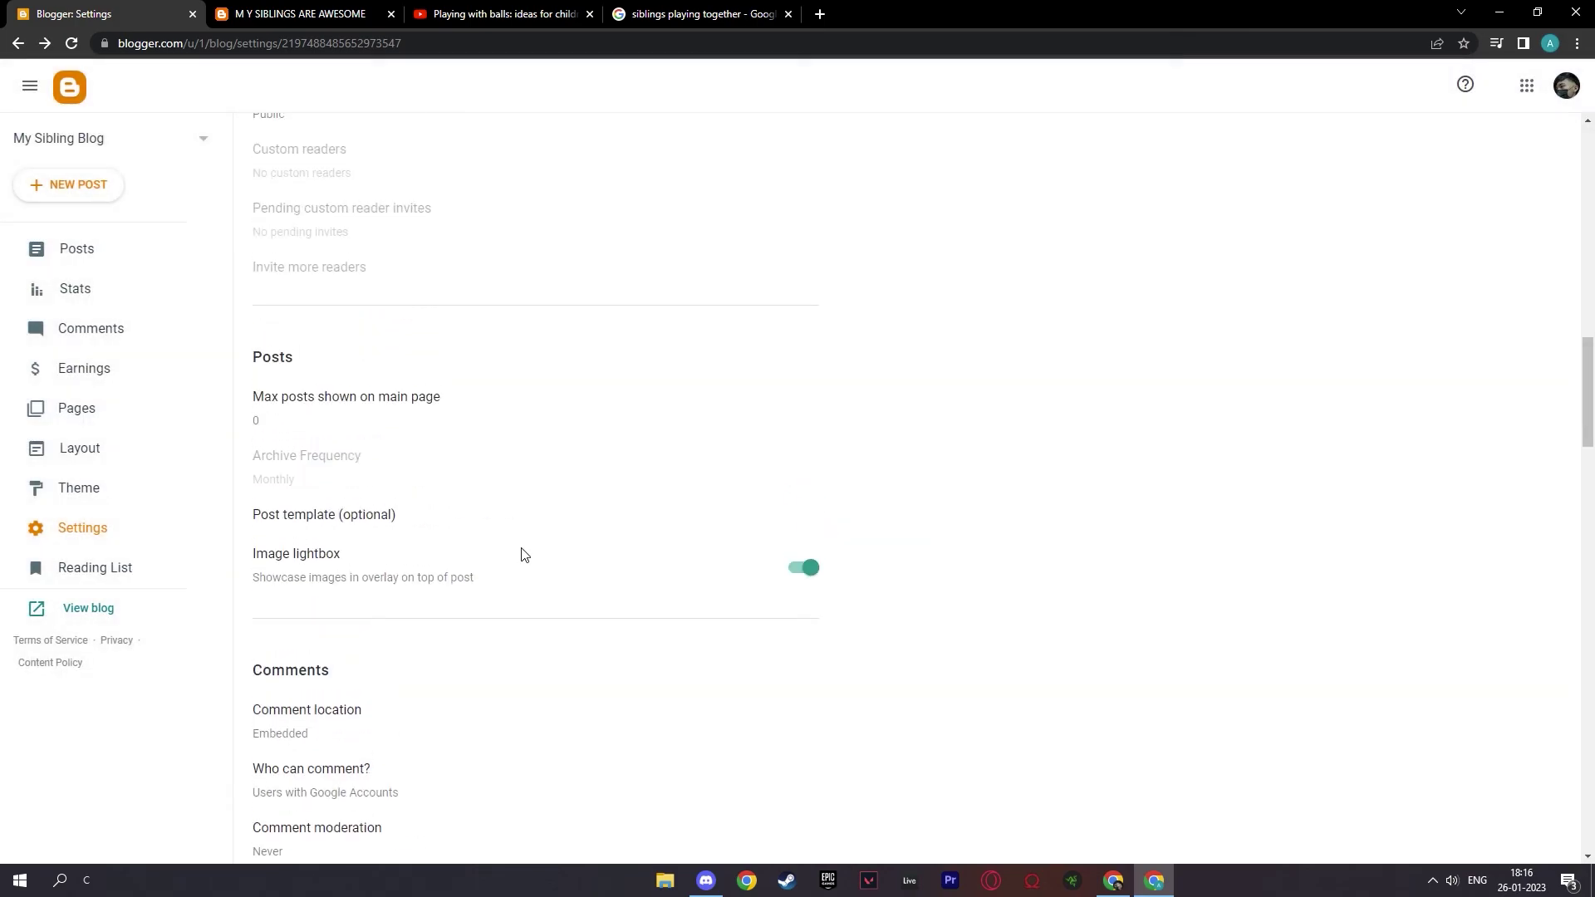
pyautogui.scroll(5, 521, 552)
pyautogui.scroll(-15, 520, 562)
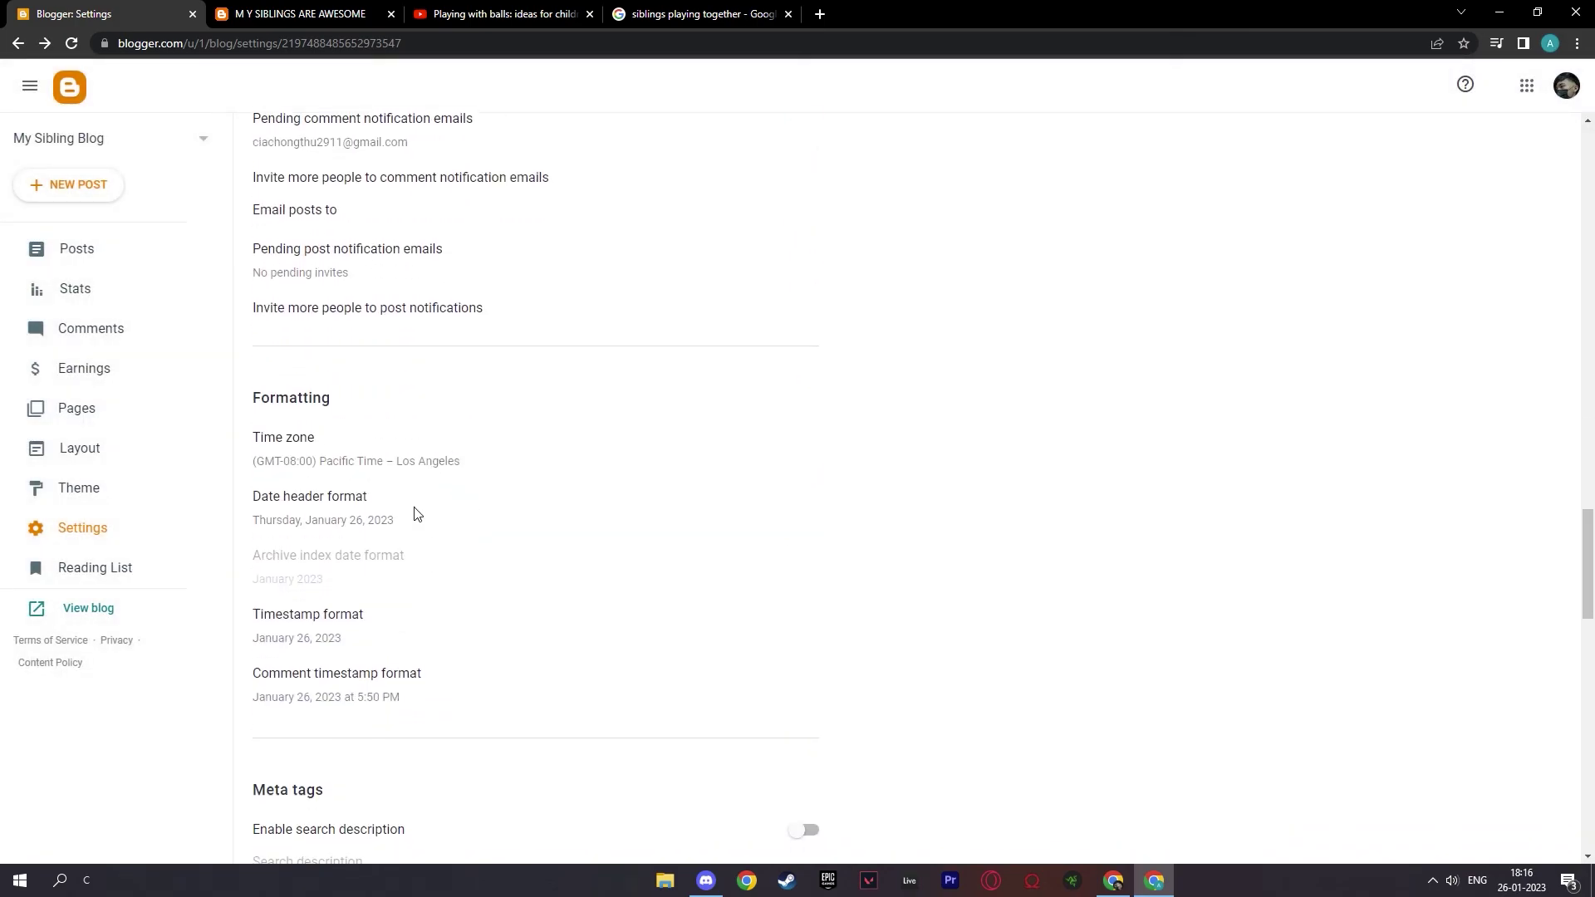
pyautogui.scroll(-18, 416, 514)
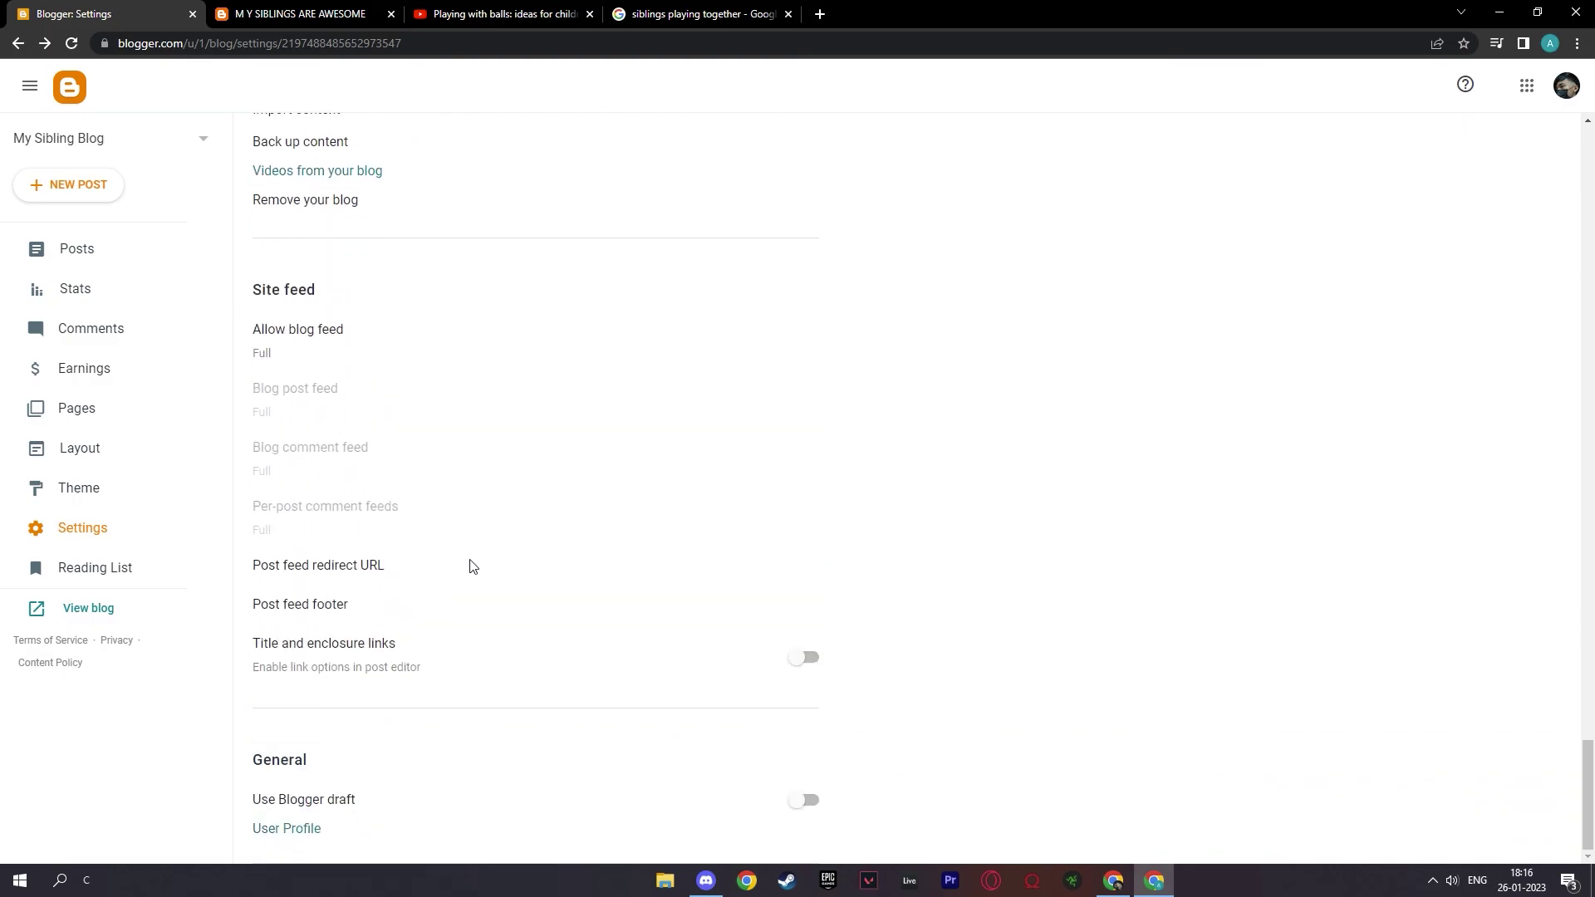
pyautogui.scroll(15, 623, 656)
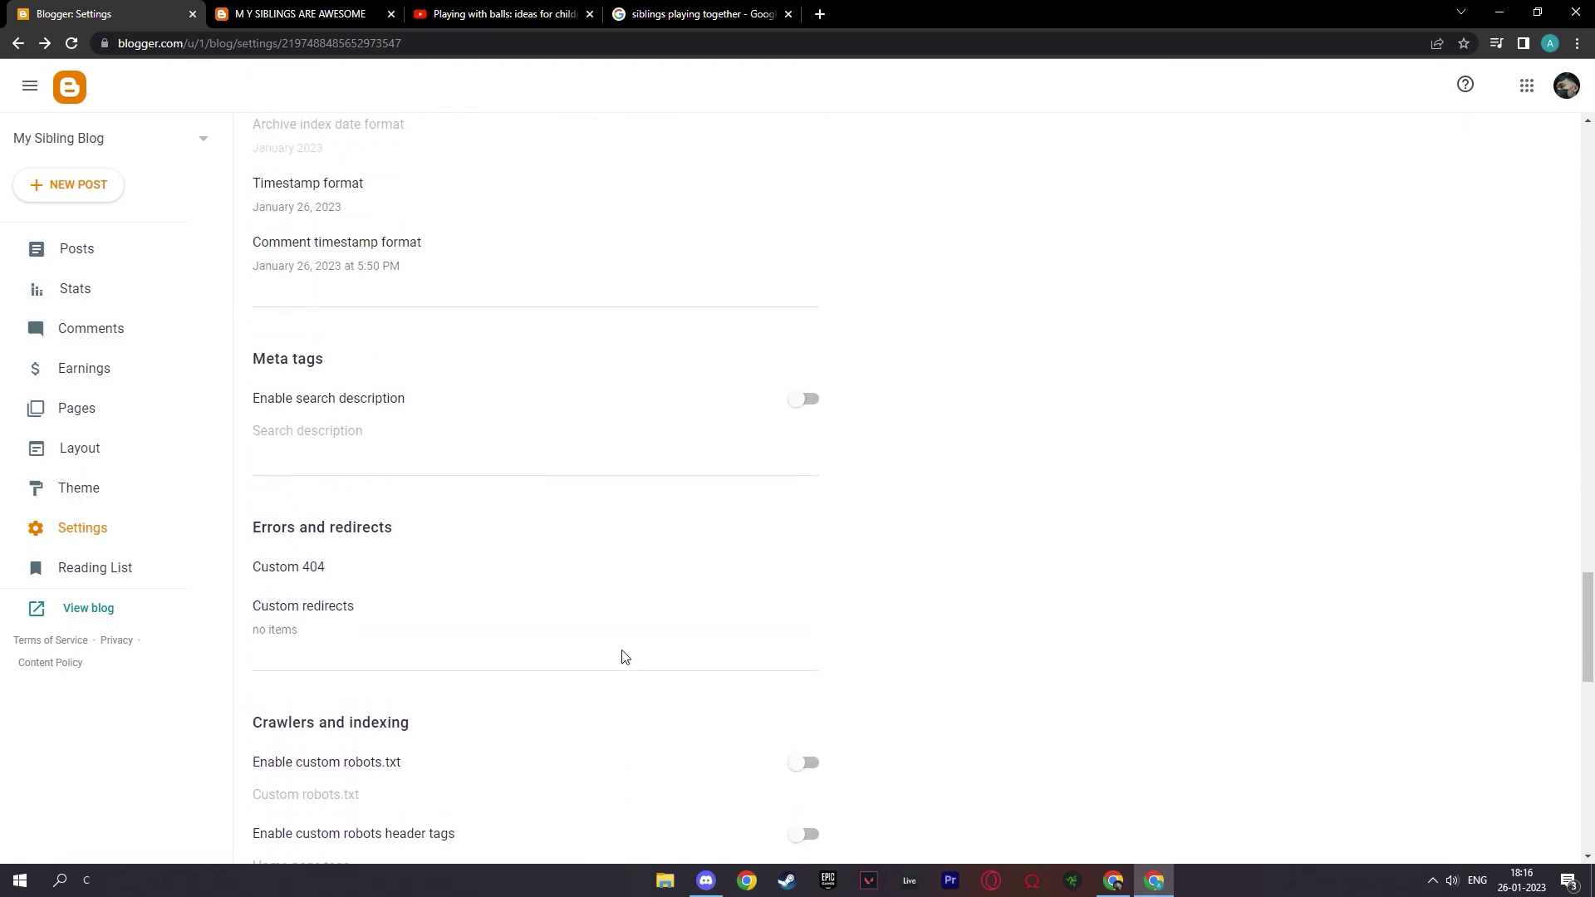
pyautogui.scroll(15, 624, 656)
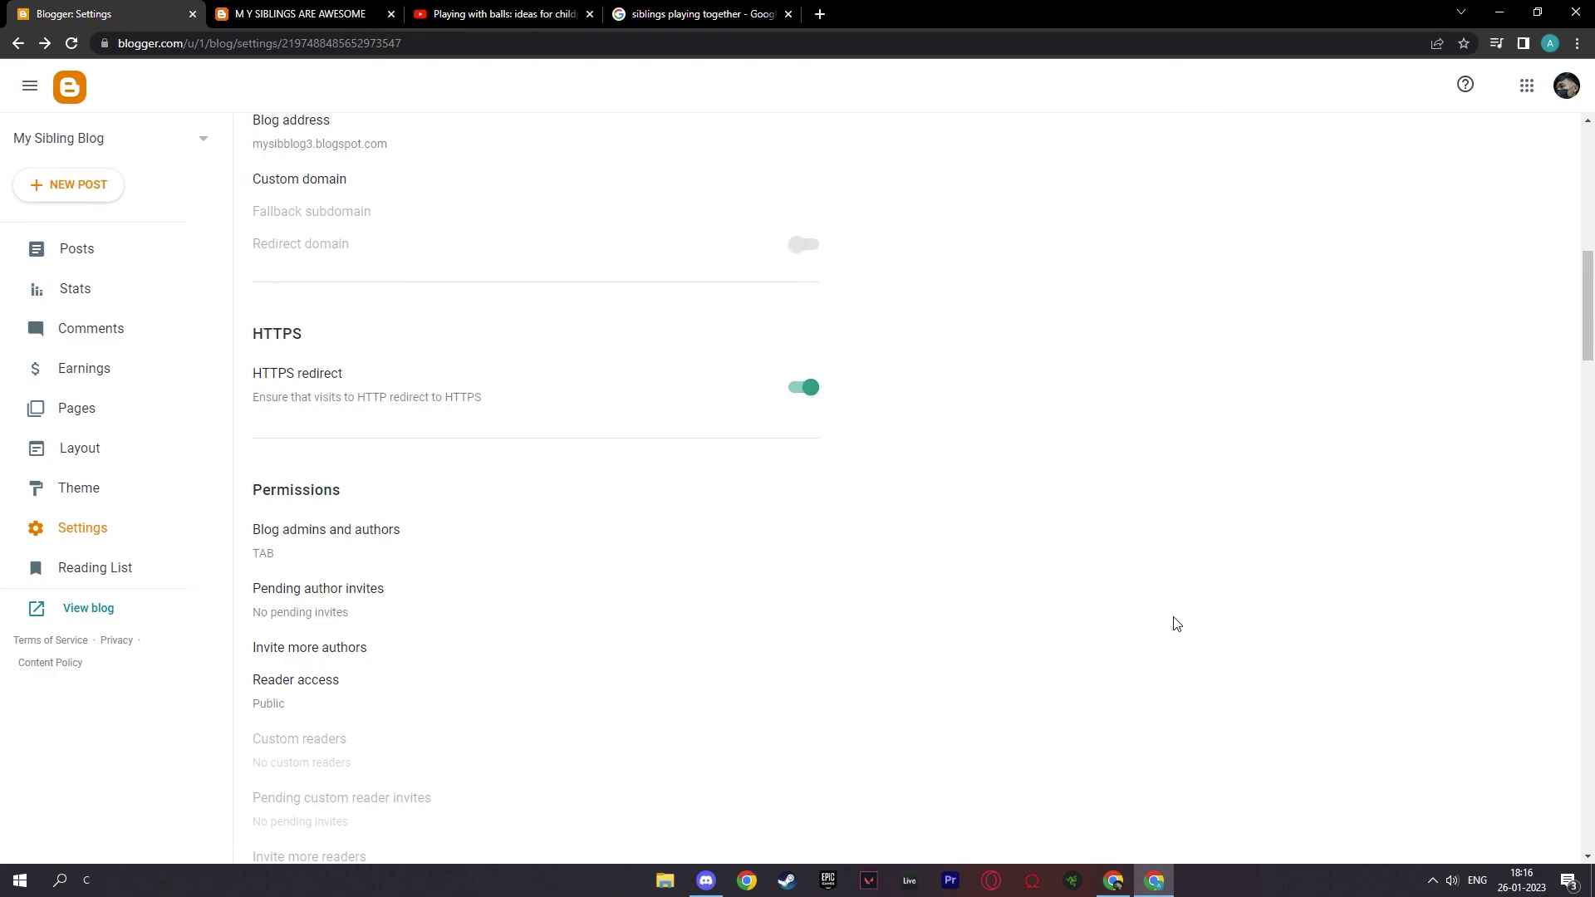
pyautogui.scroll(3, 1175, 625)
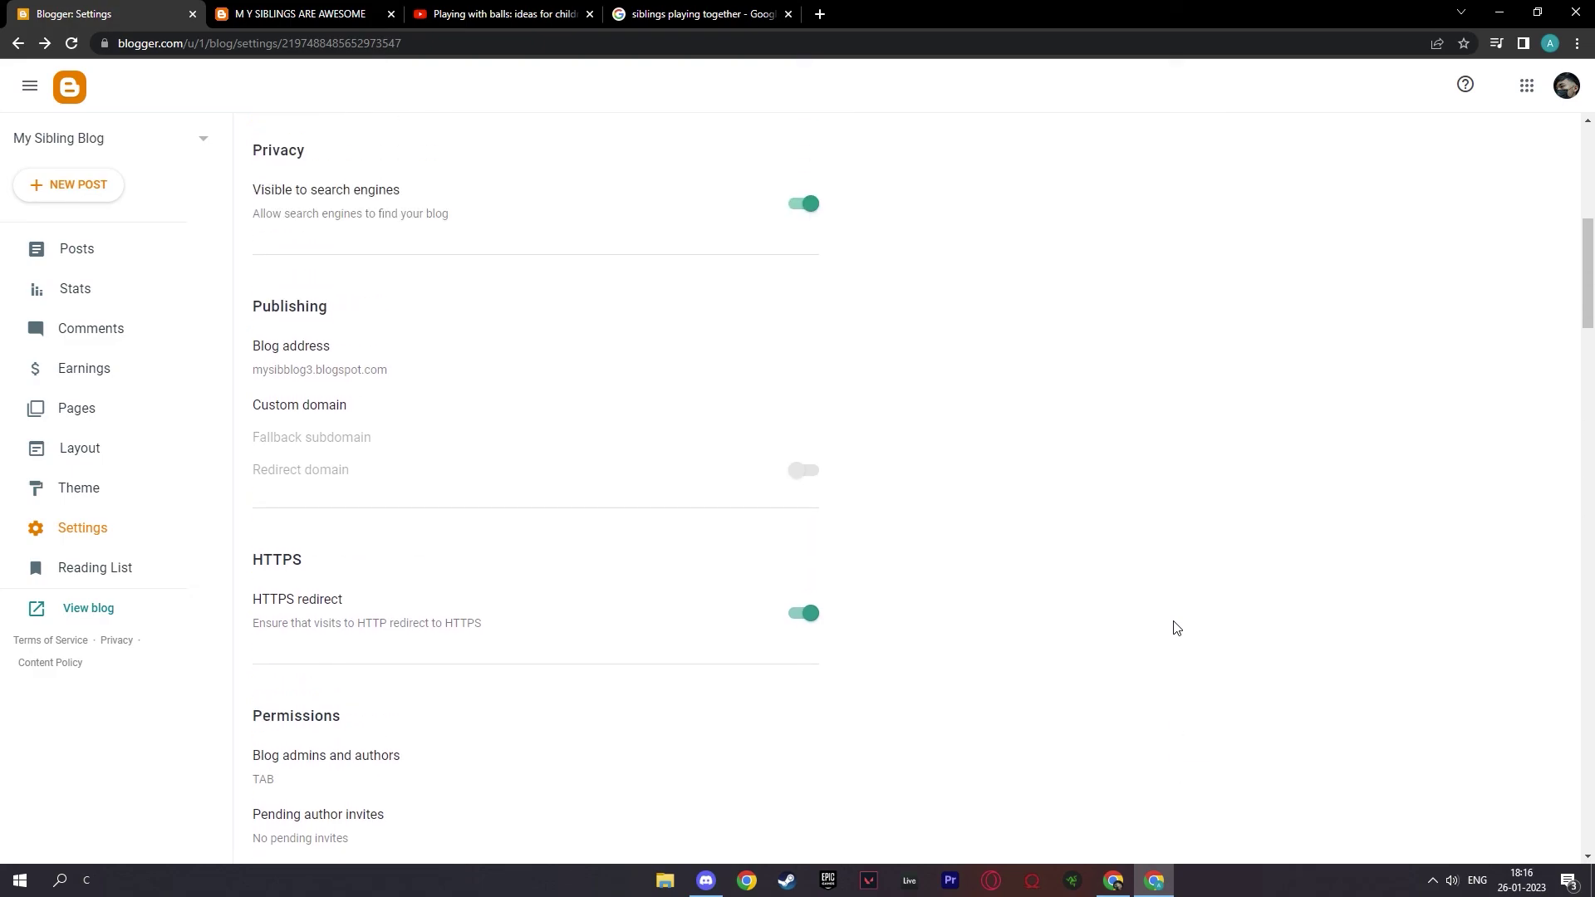